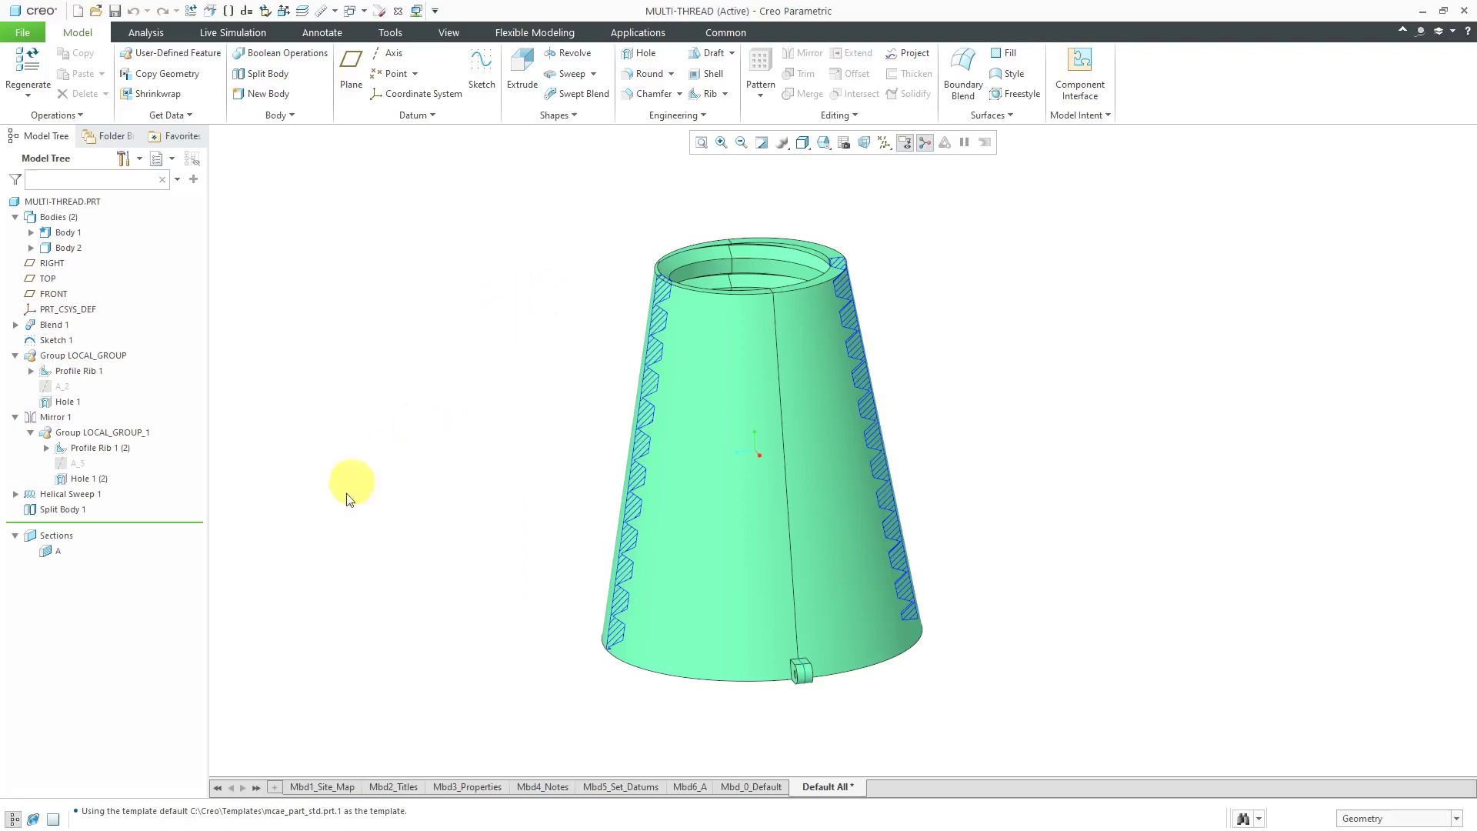
Activate cross-section A on the MULTI-THREAD part and orbit to see its internal thread grooves
left_click(60, 552)
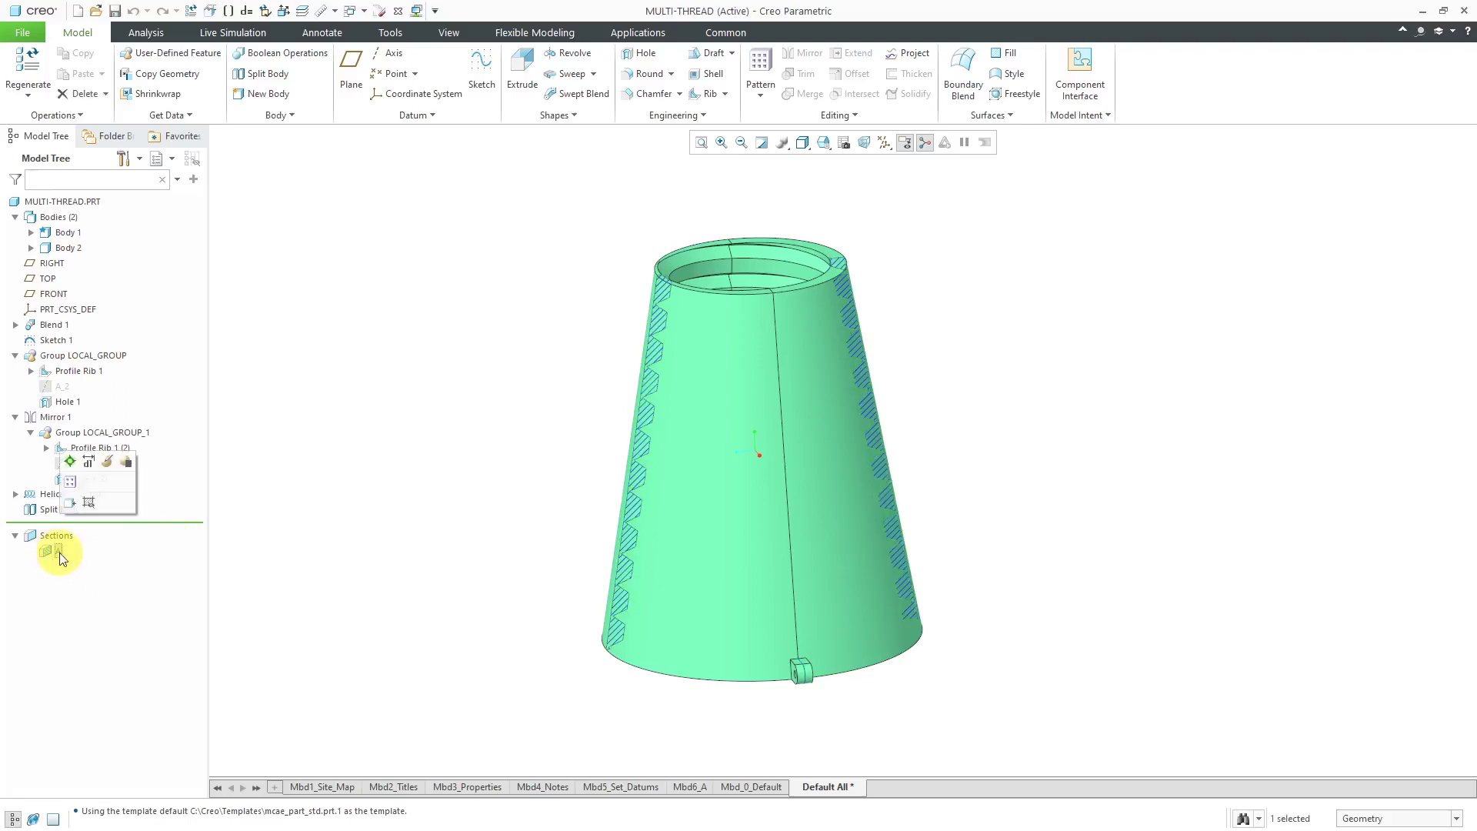
left_click(70, 461)
left_click(352, 511)
mouse_move(406, 529)
middle_mouse_down()
mouse_move(362, 511)
mouse_move(395, 528)
middle_mouse_up()
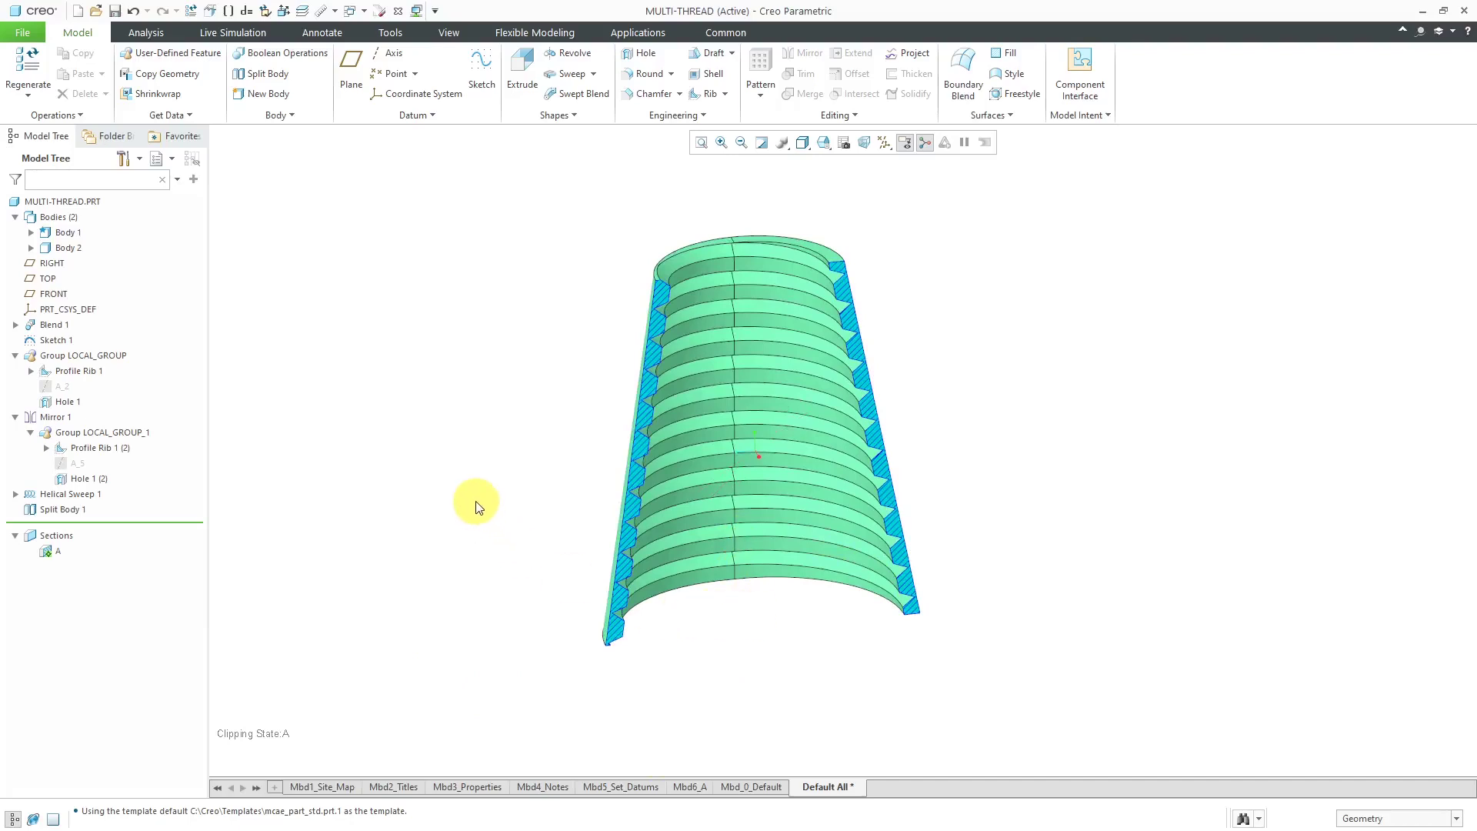
Switch to MULTI-THREAD-ASSY.ASM, activate section A and orbit to inspect both parts' threads
left_click(363, 13)
left_click(389, 46)
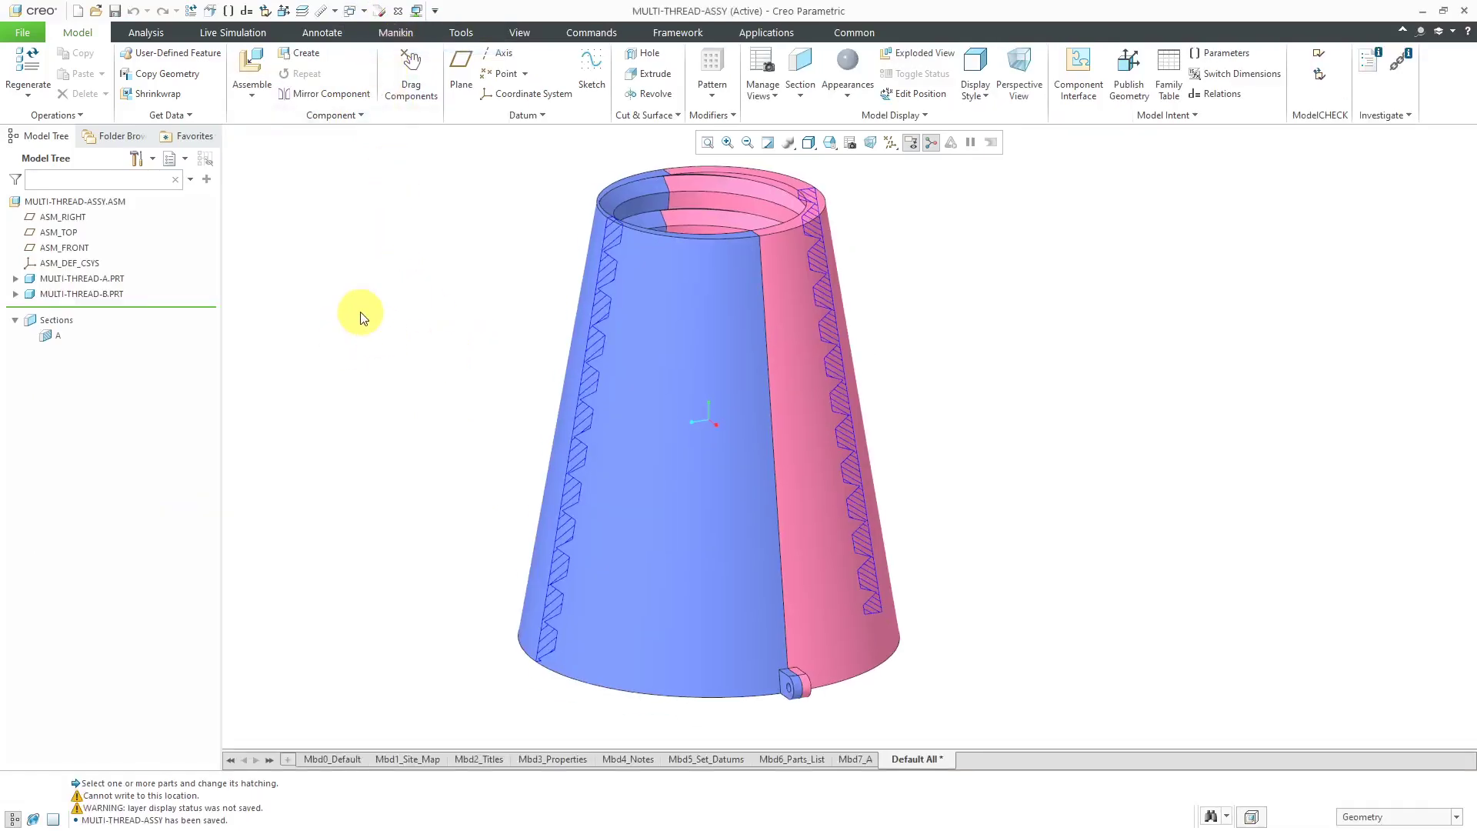
left_click(59, 335)
left_click(77, 254)
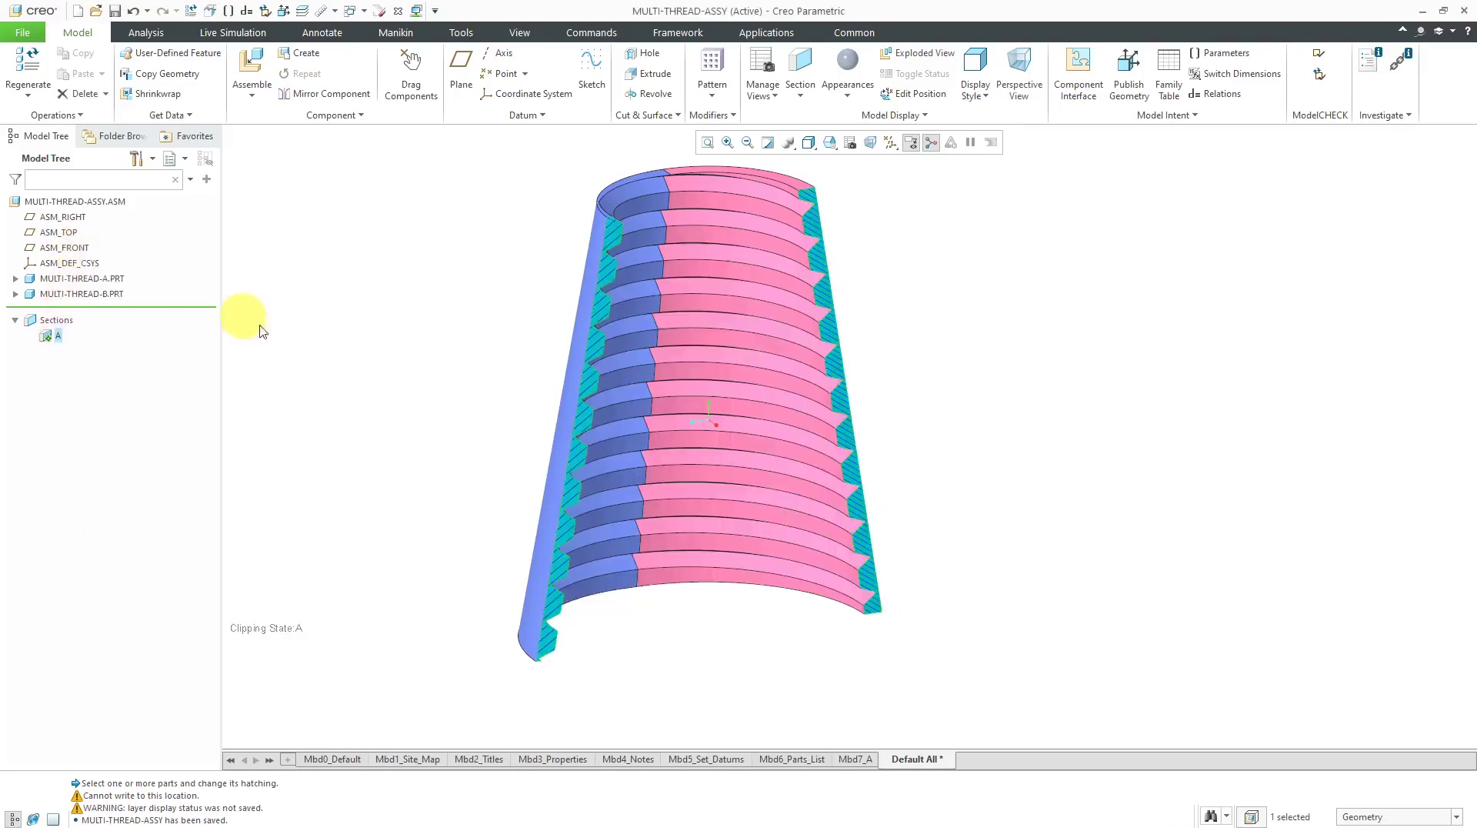
middle_click_drag(429, 399, 400, 385)
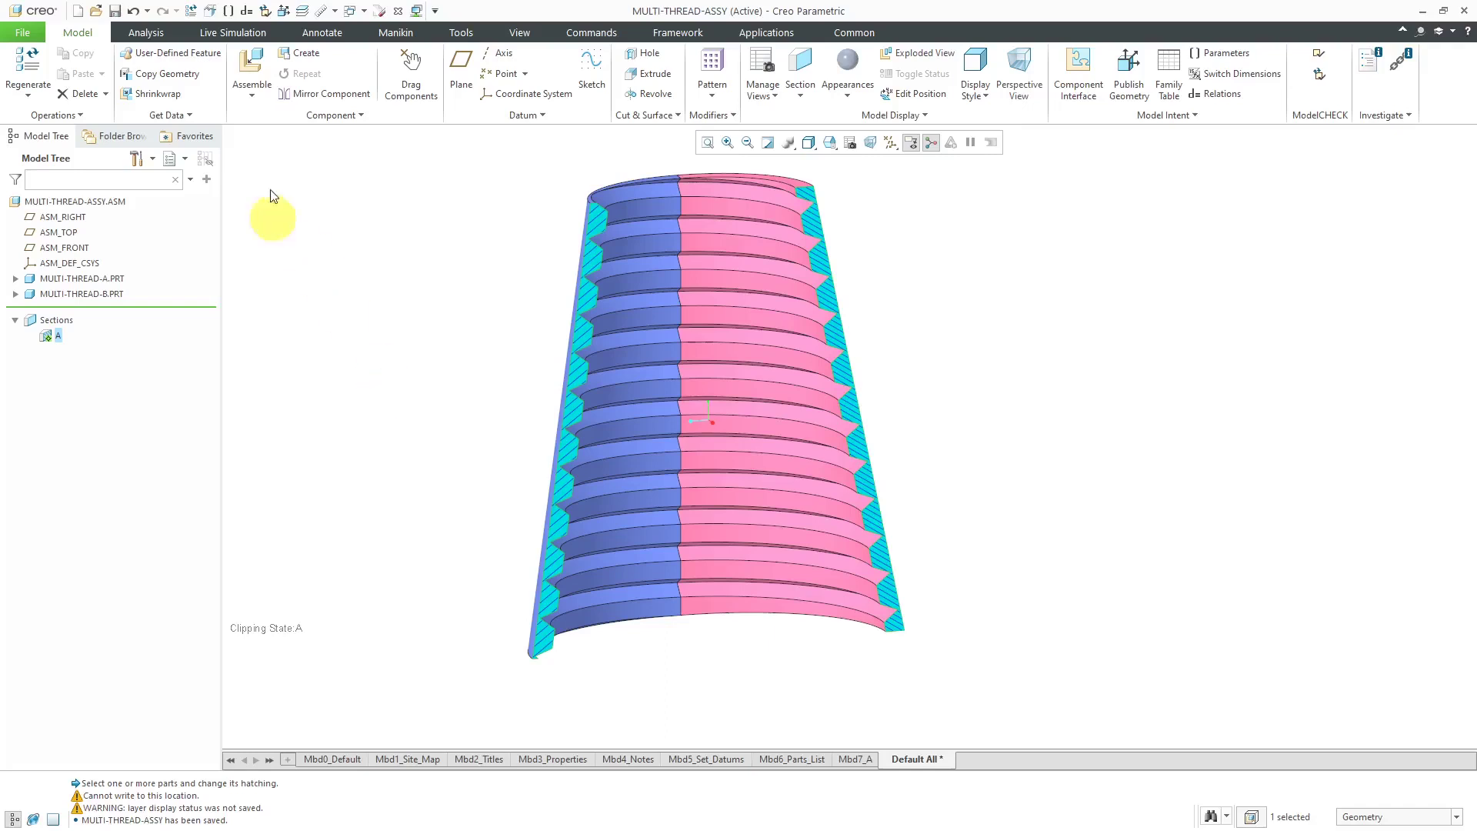
Create a new solid part named thread-split and turn on datum plane display
left_click(78, 11)
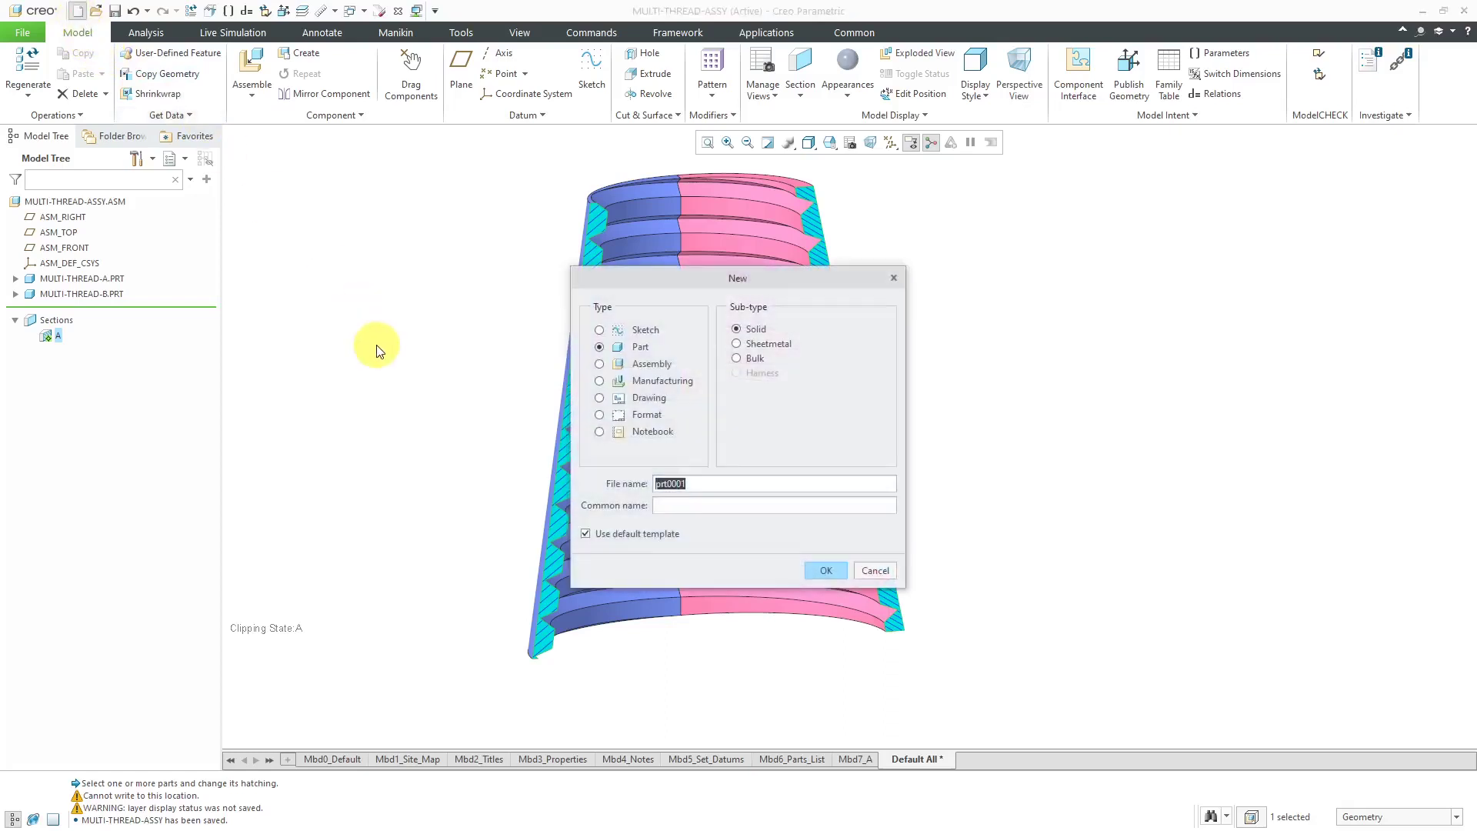
type("thread-split")
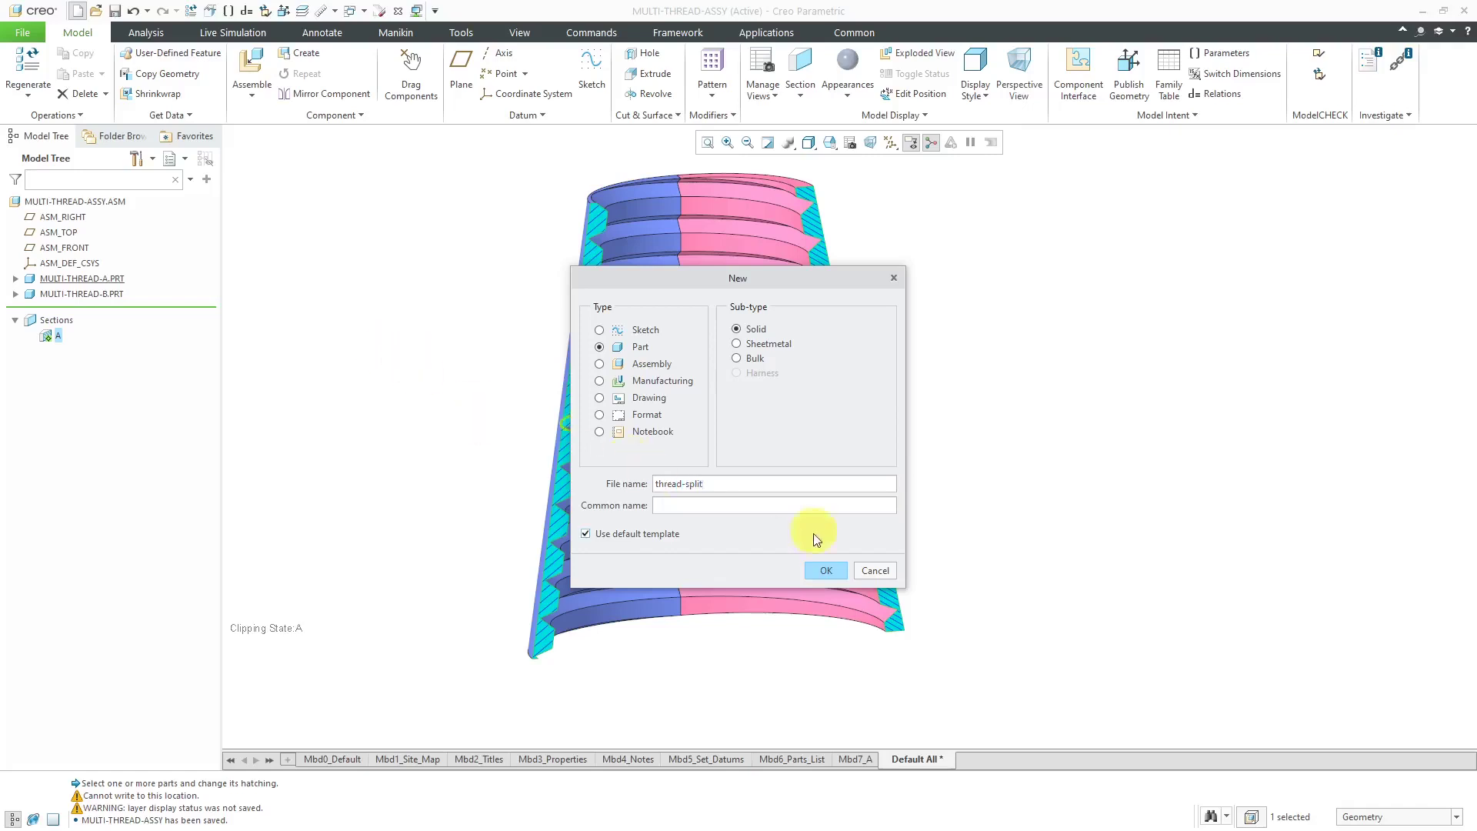
left_click(826, 575)
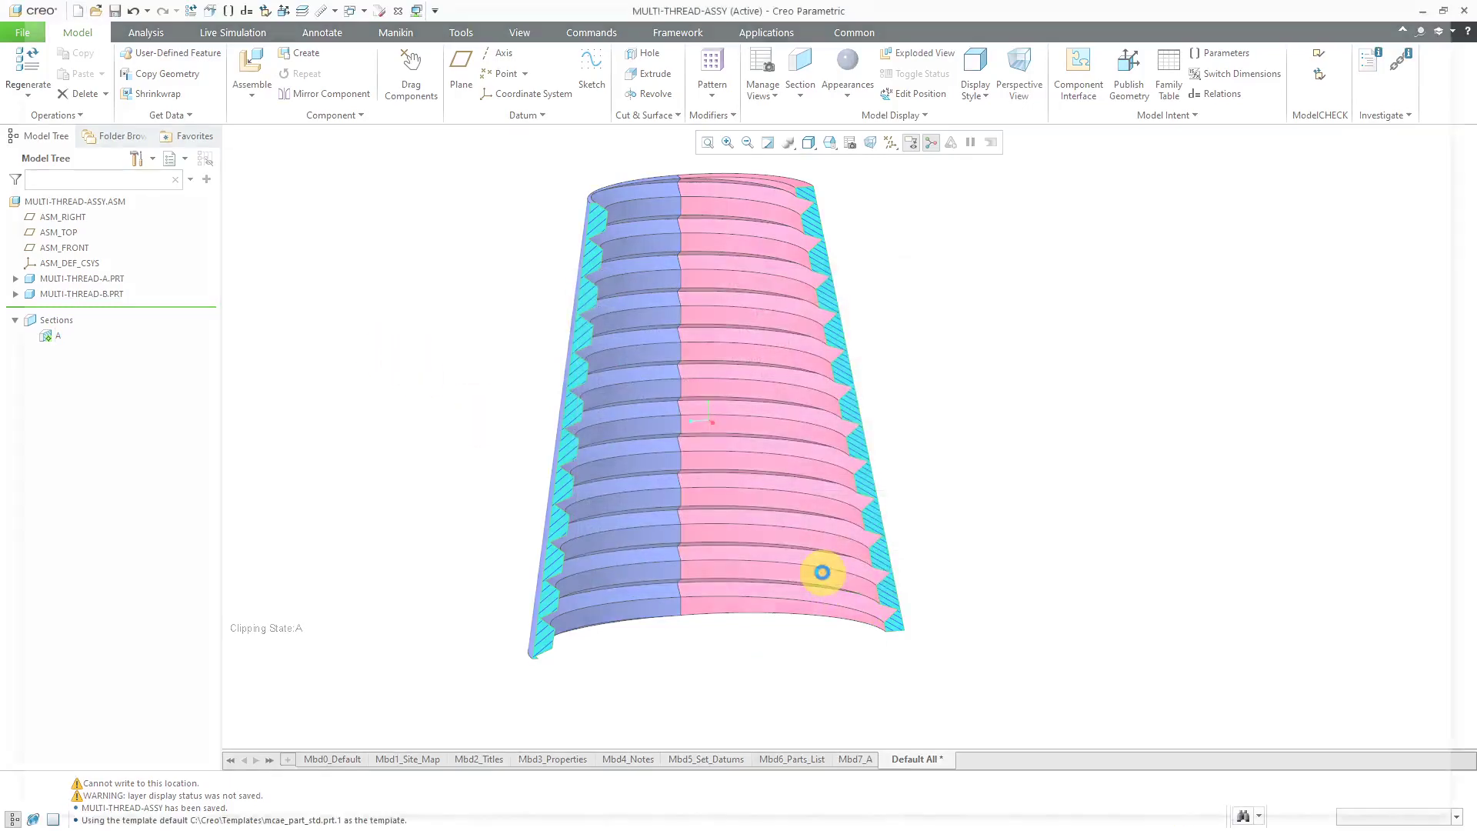
left_click(889, 146)
left_click(935, 231)
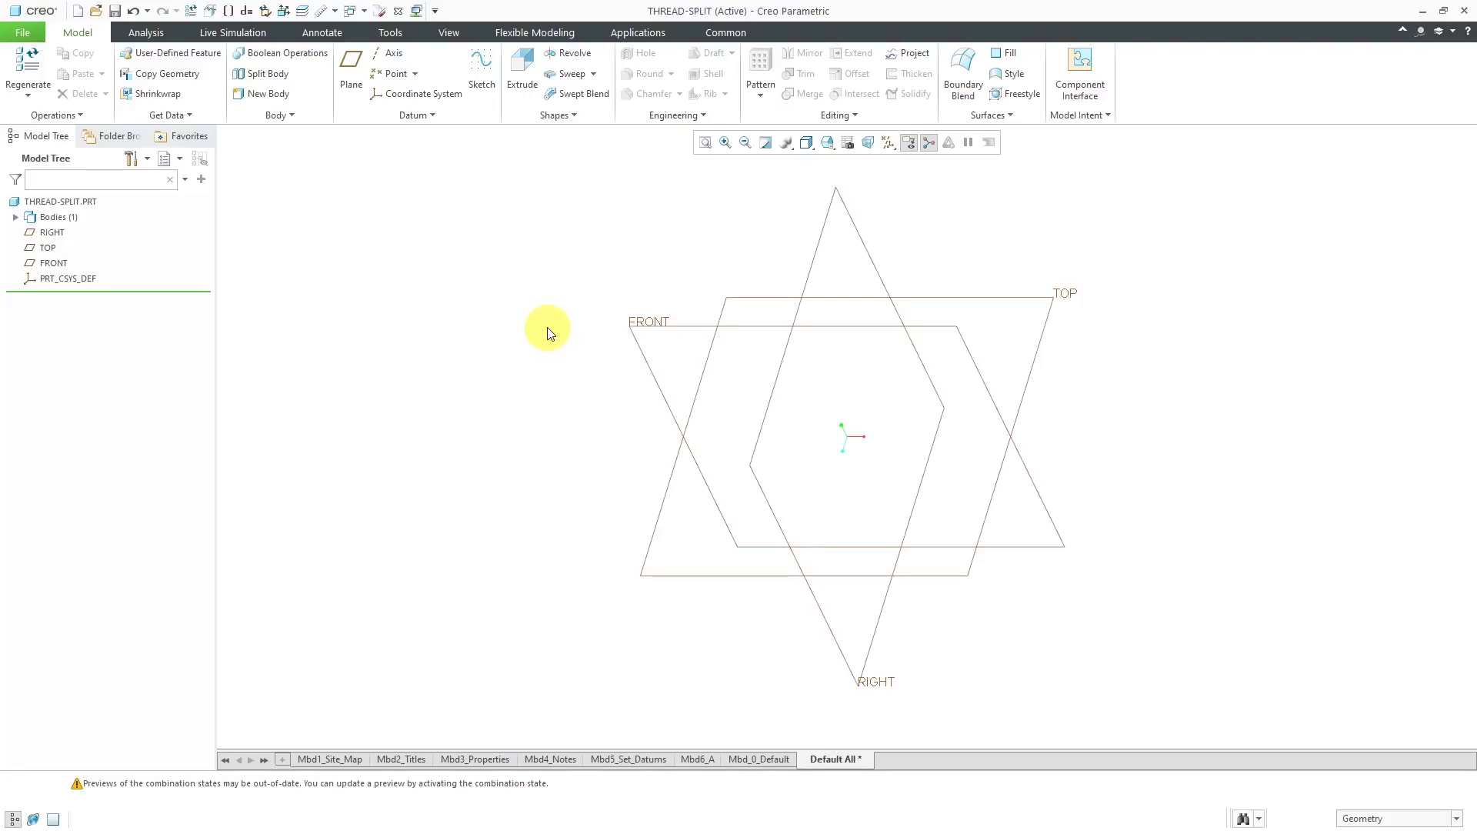
Start a Blend feature and begin its first section sketch on the TOP plane
left_click(554, 115)
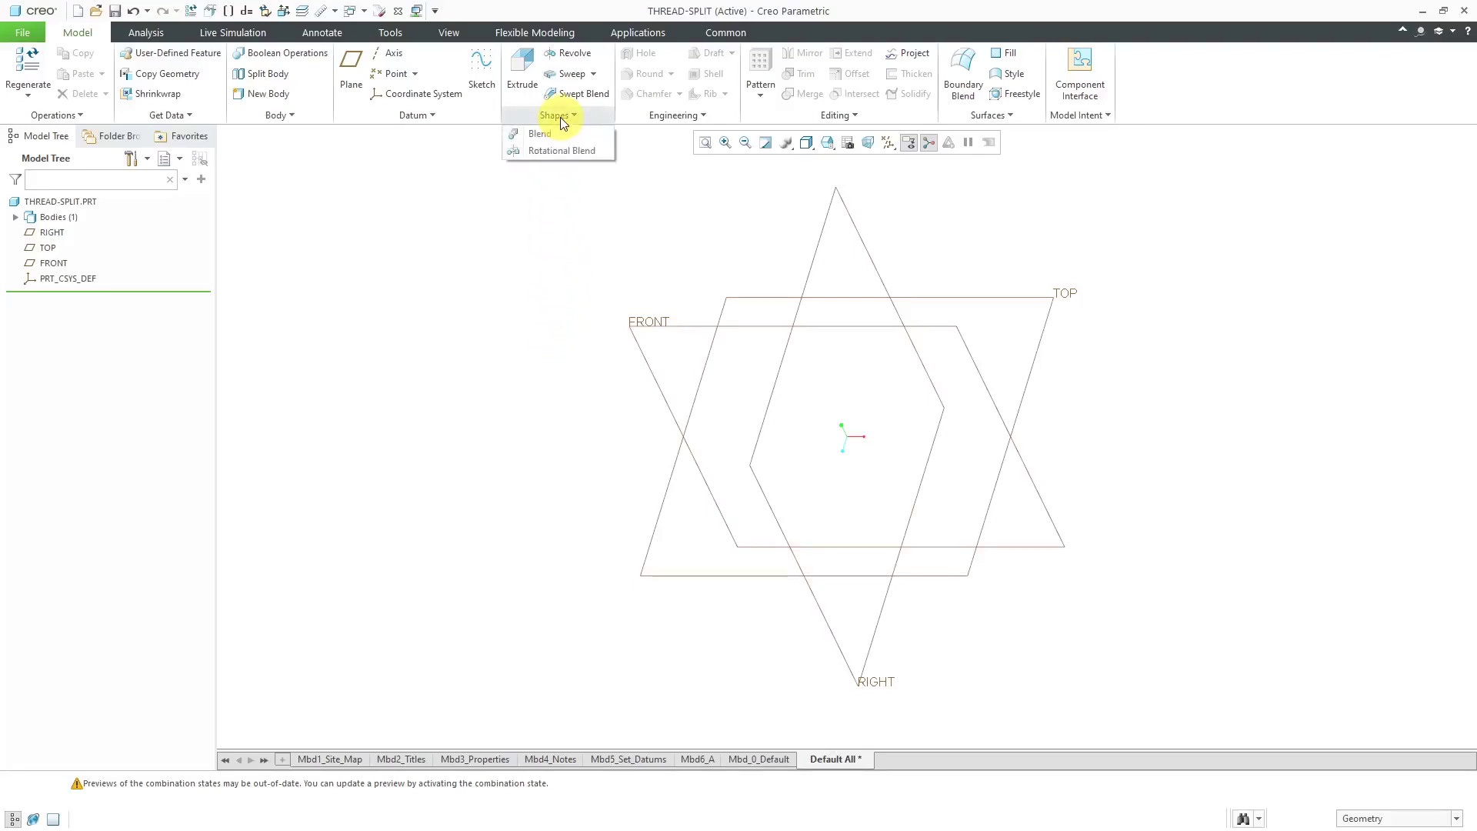
left_click(553, 135)
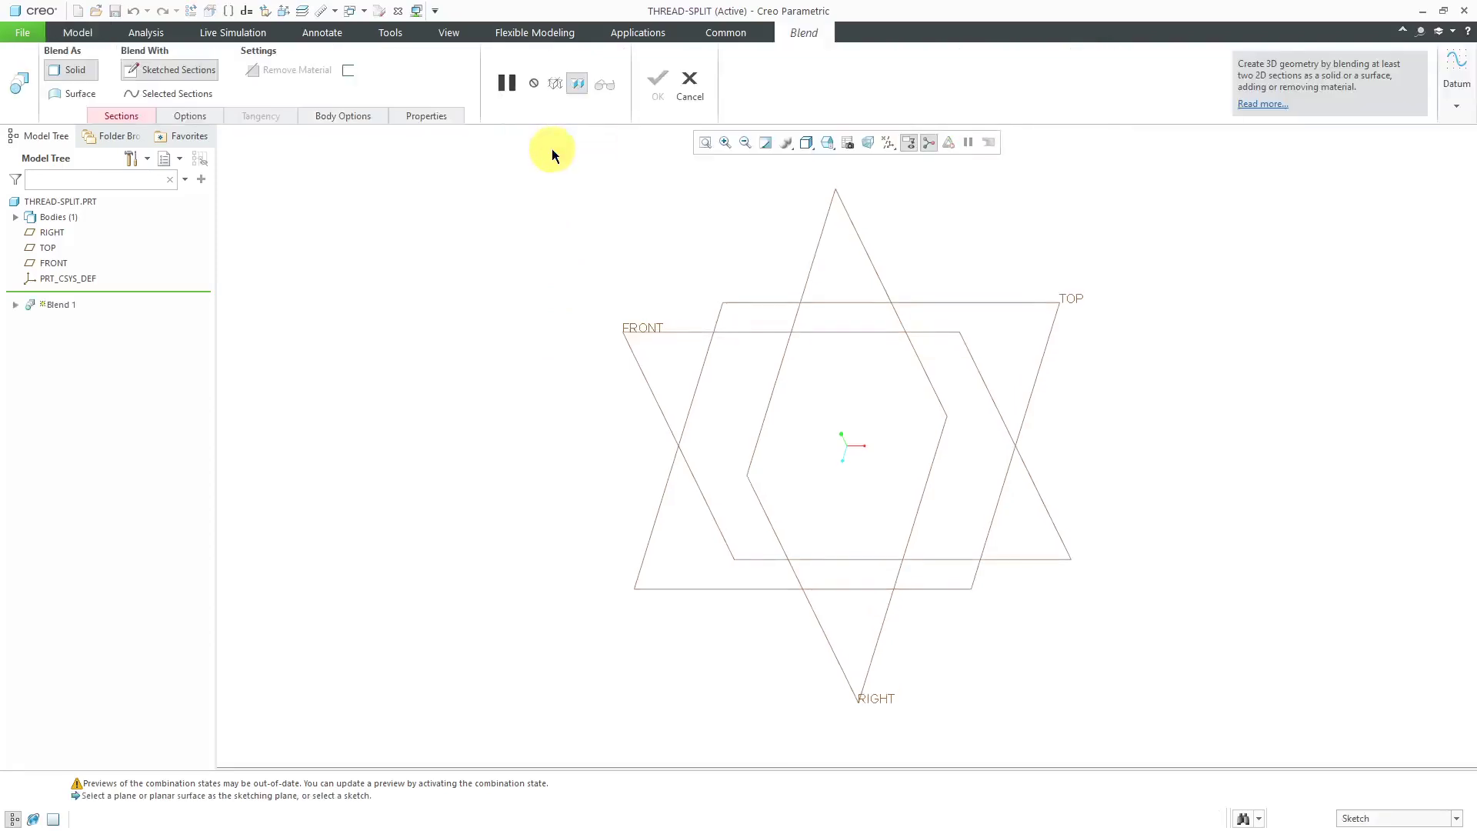
left_click(120, 116)
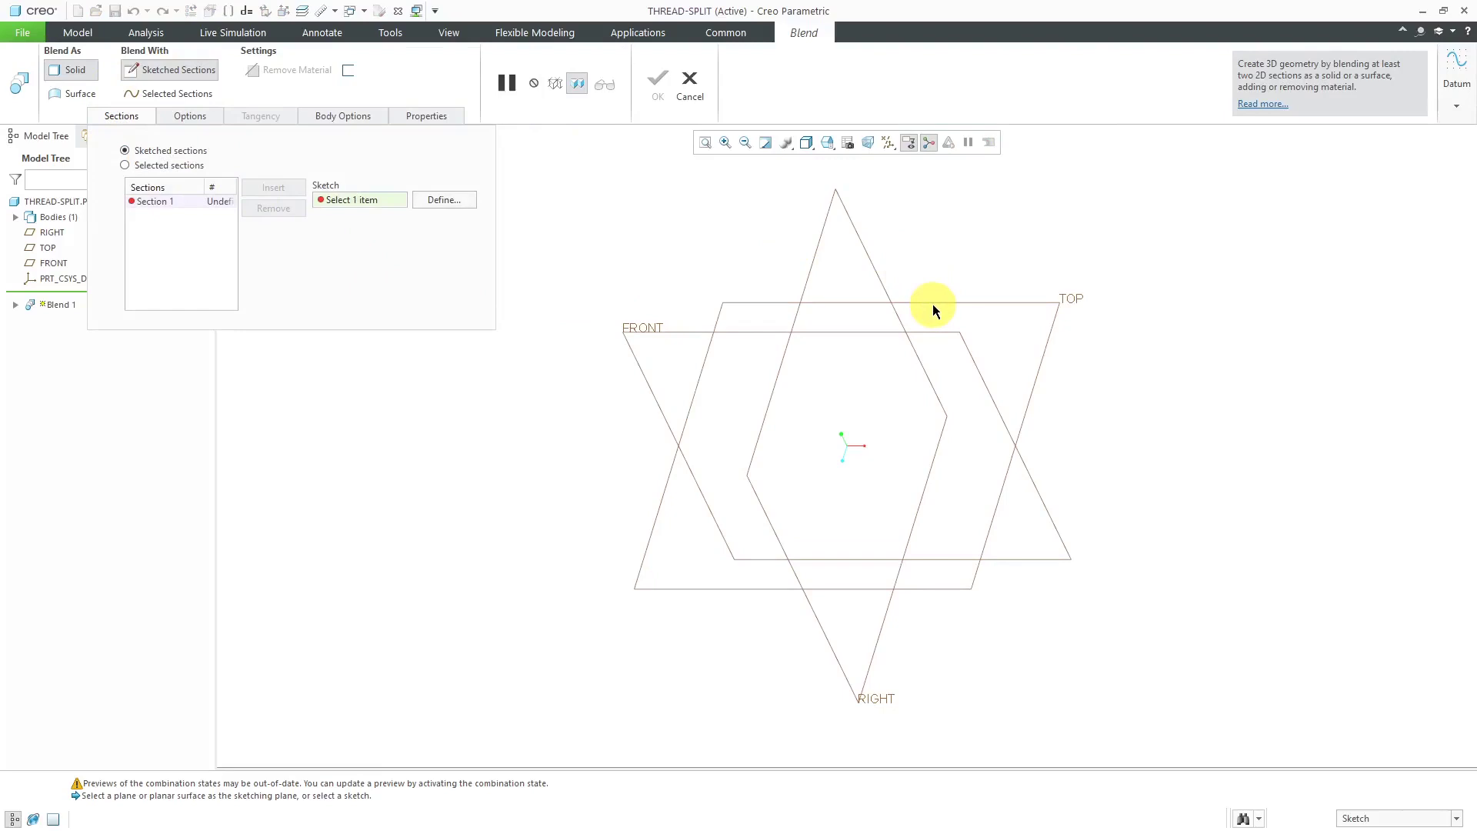
left_click(444, 199)
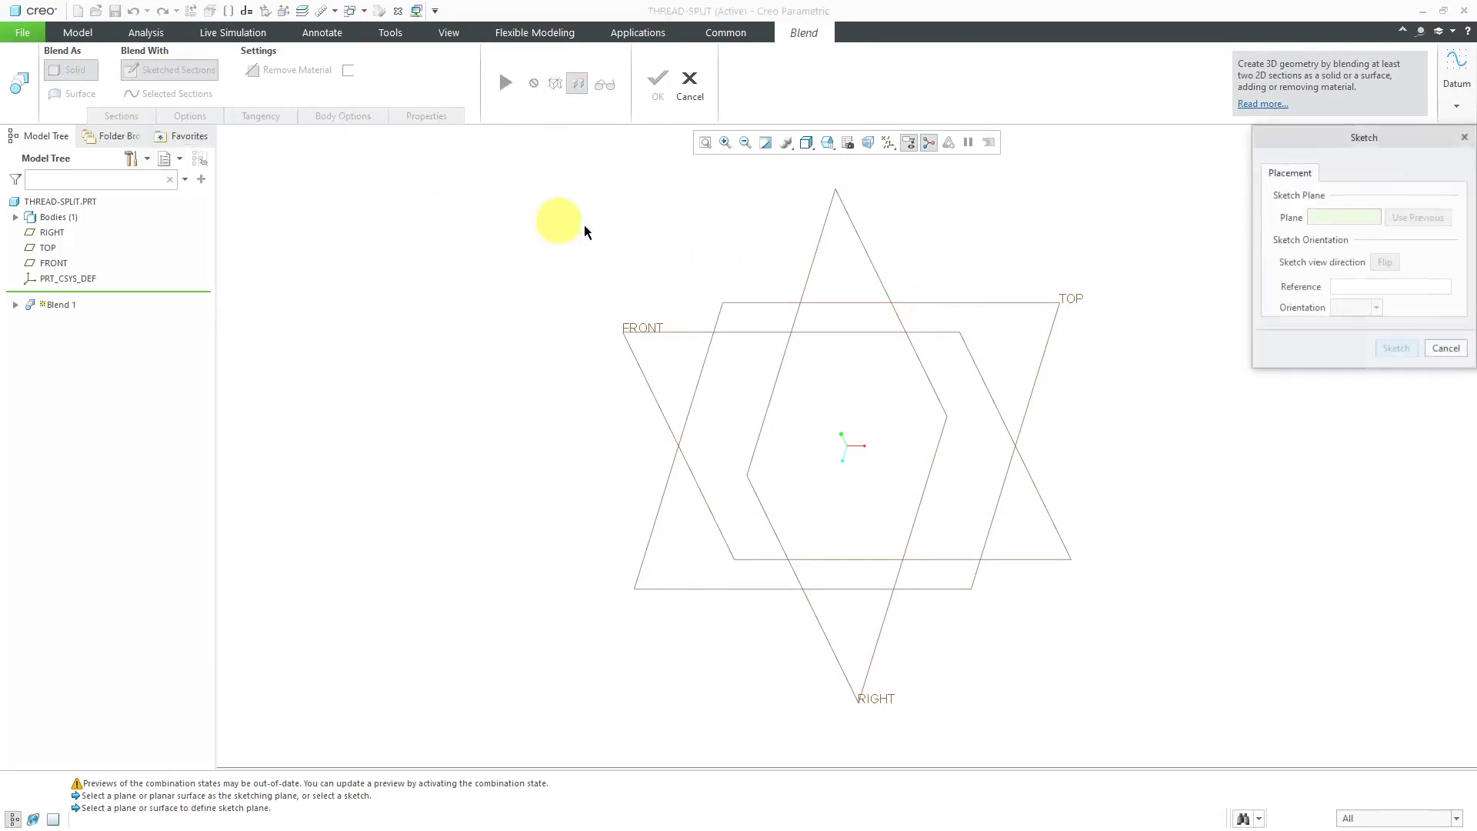
left_click(916, 303)
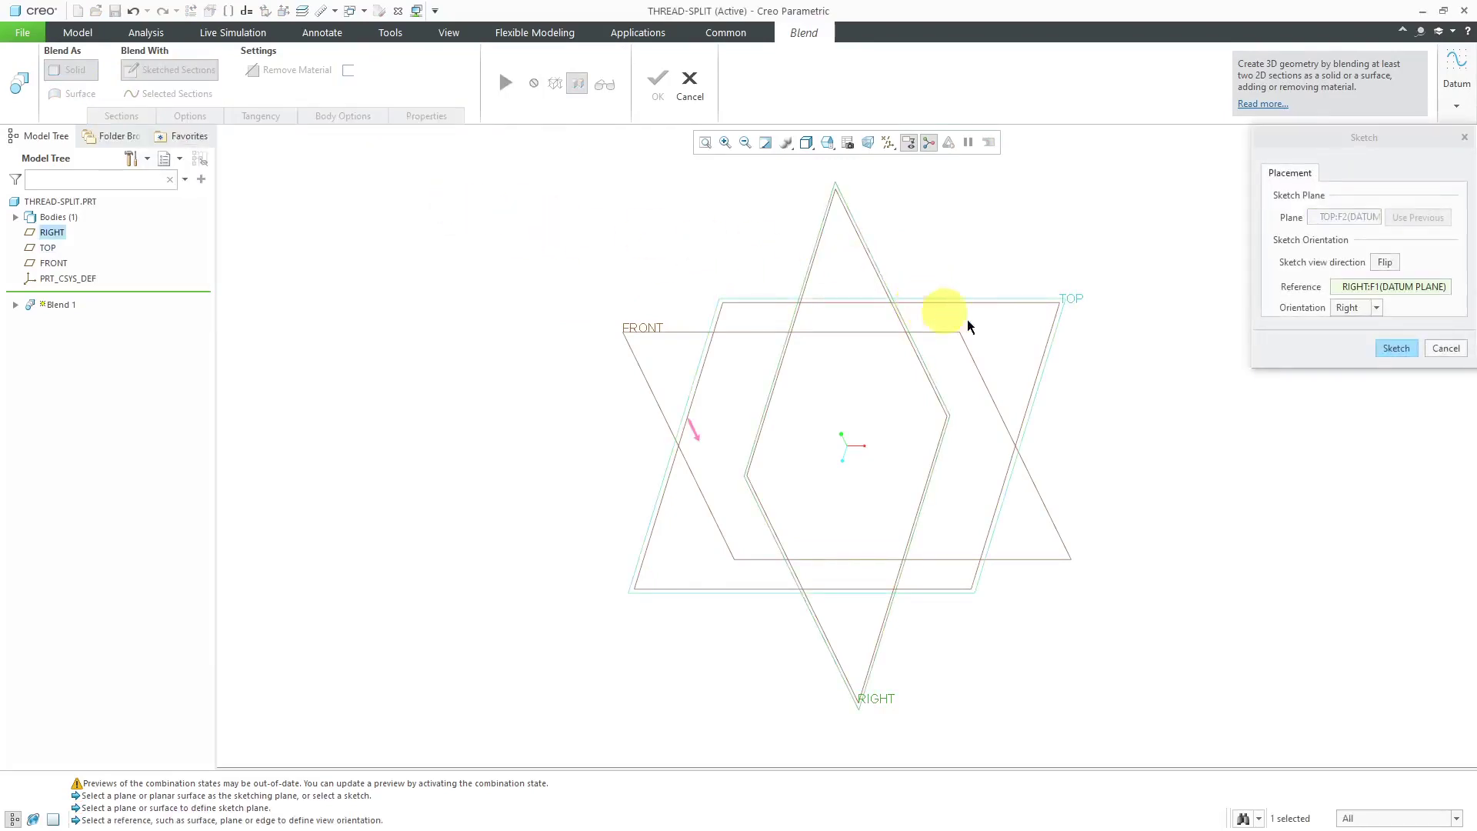
left_click(1396, 348)
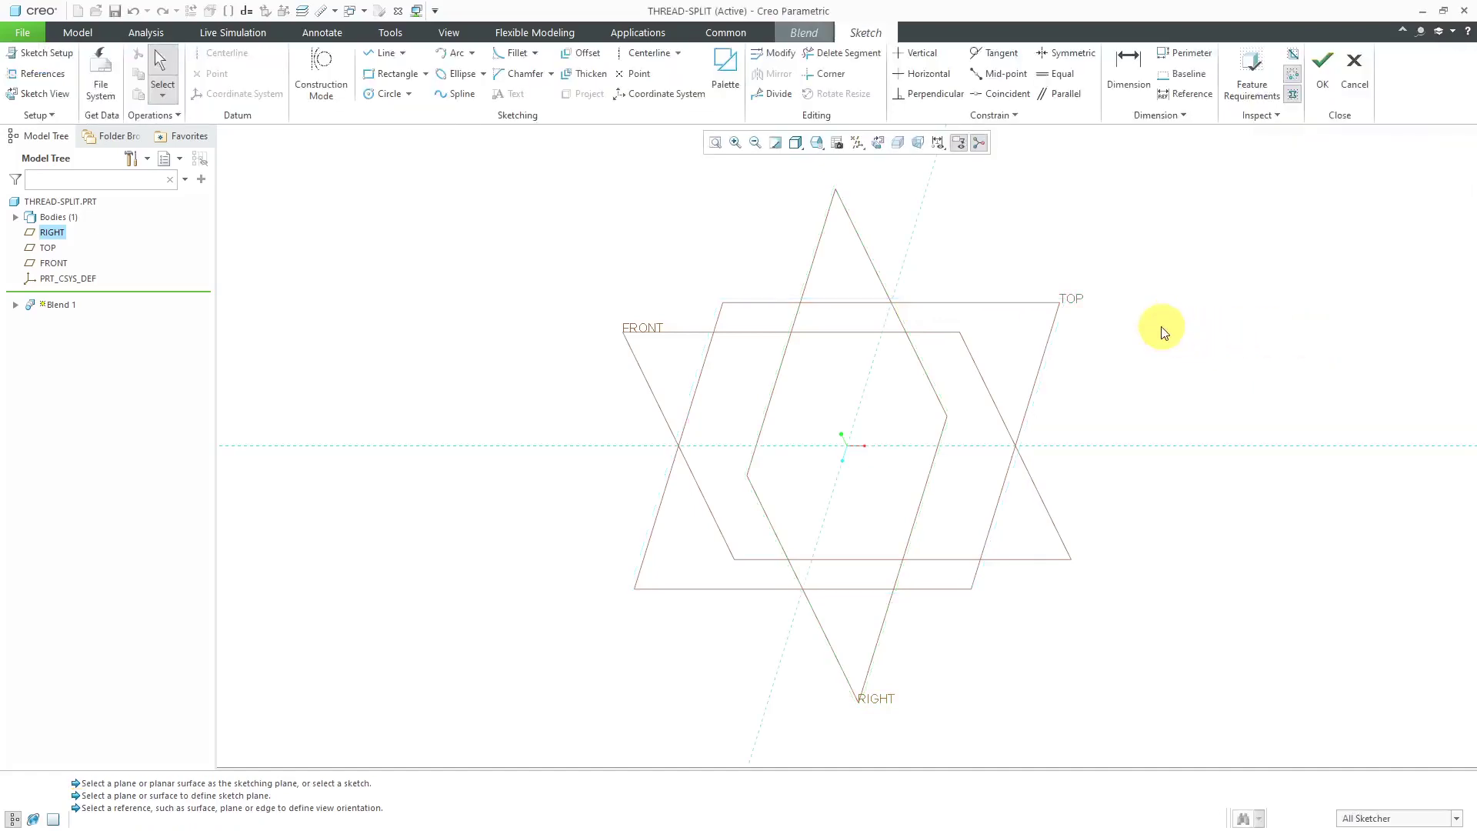
Sketch a circle of diameter 10 centred at the origin
left_click(385, 93)
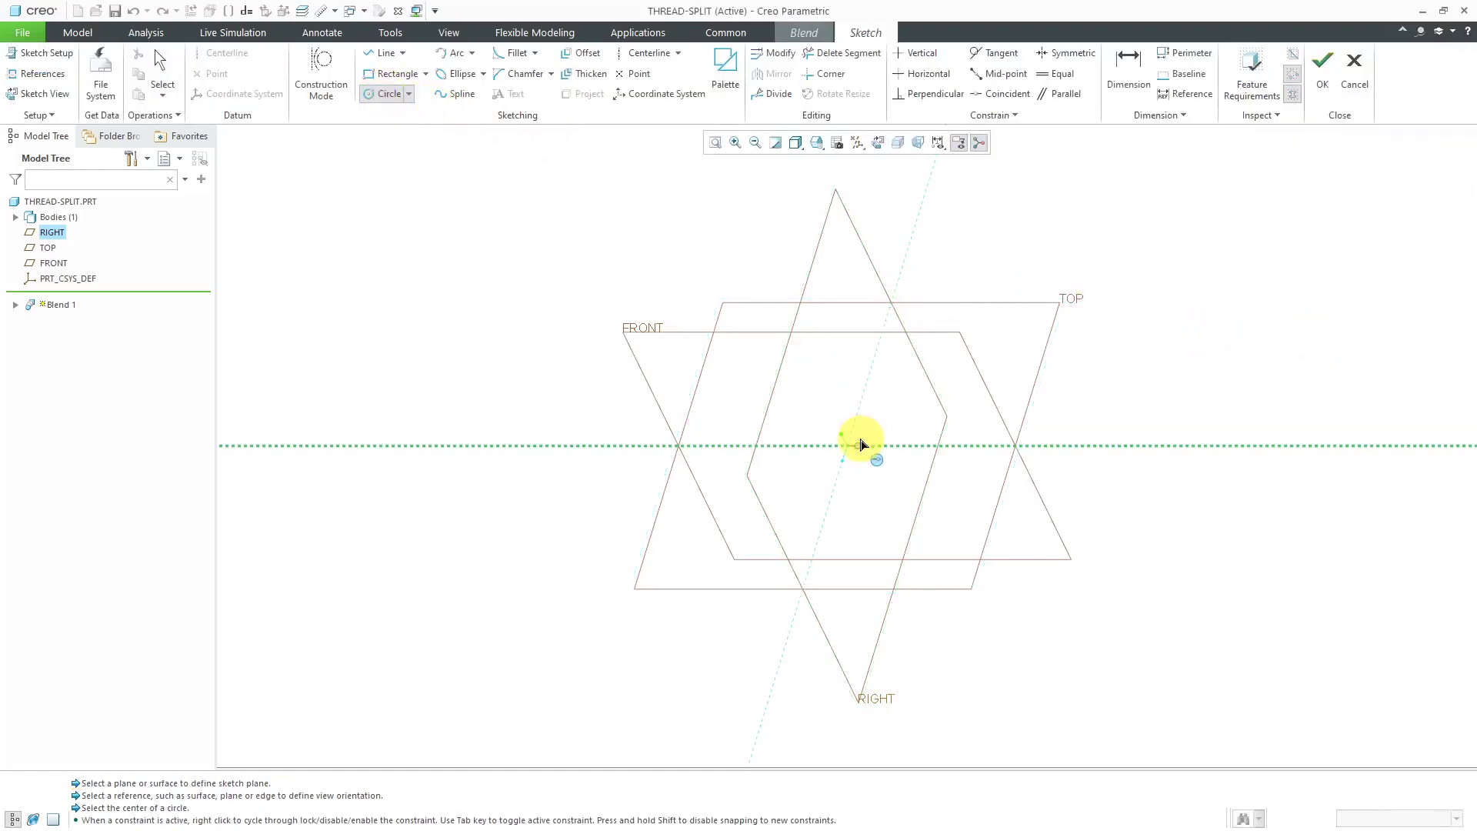
left_click(849, 444)
left_click(888, 506)
middle_click(809, 366)
double_click(754, 380)
type("10")
key("Return")
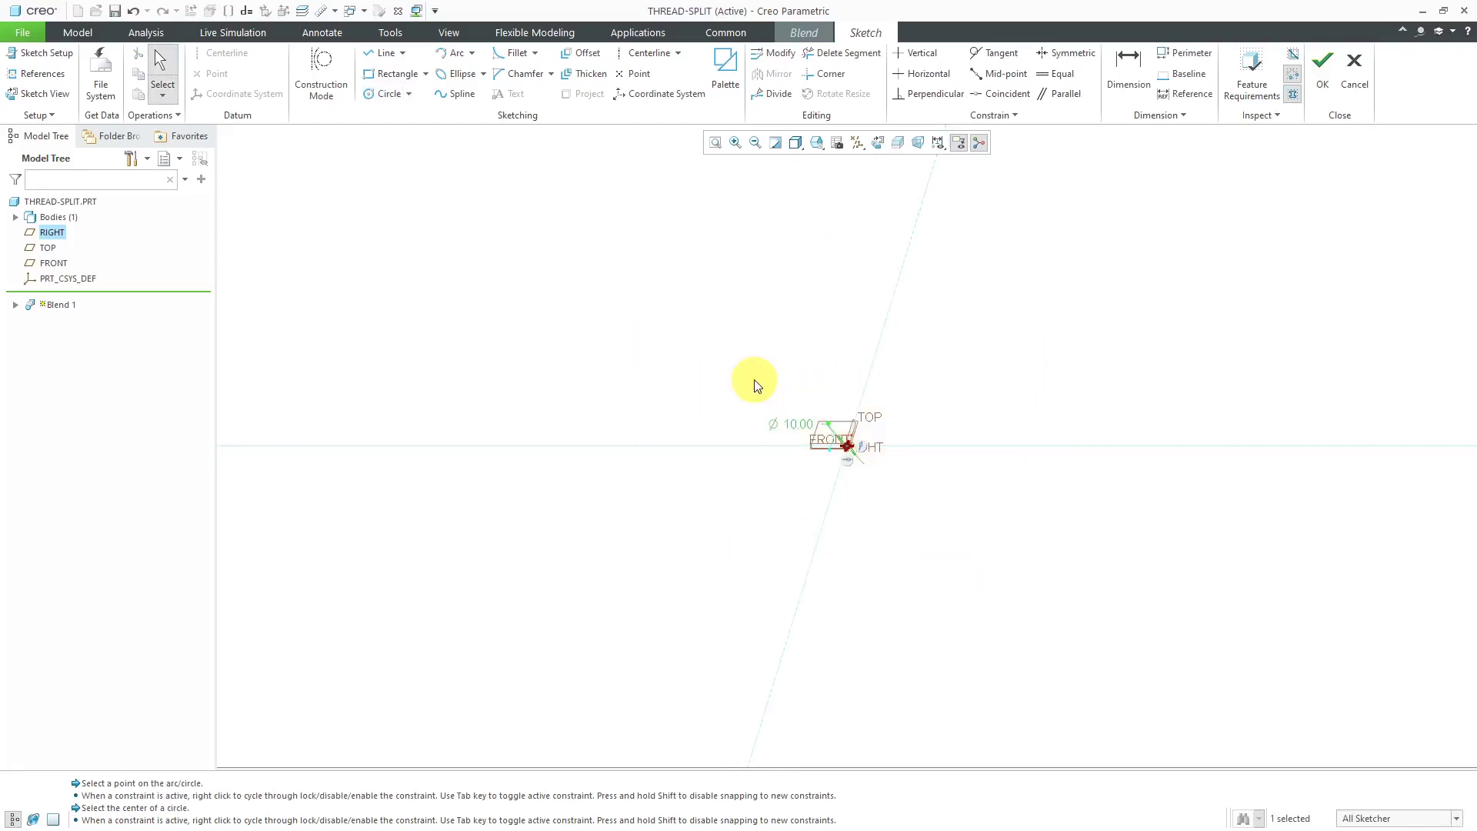
right_click(792, 383)
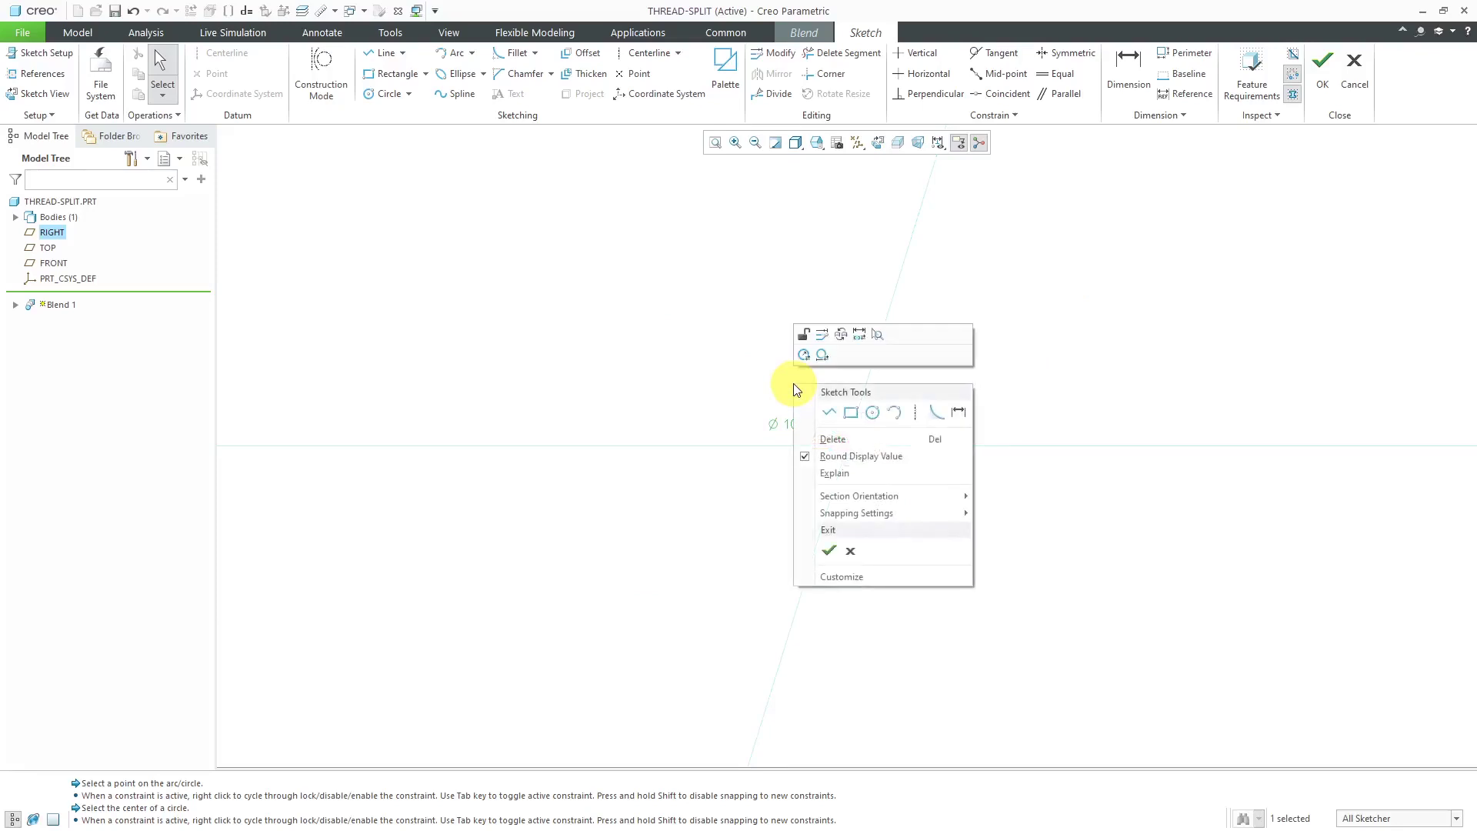
Finish the first section and set the offset to the second section to 12
left_click(824, 554)
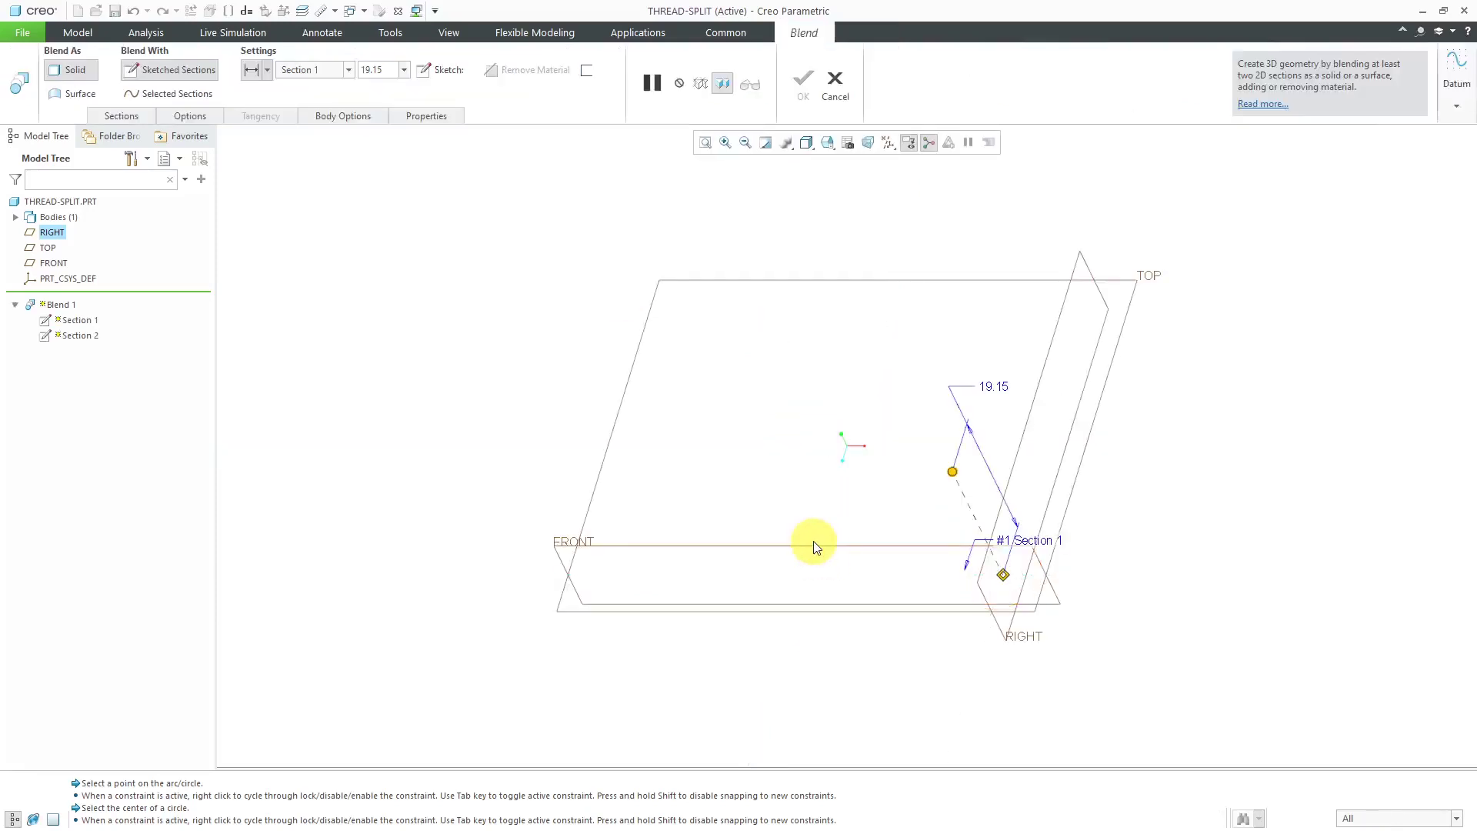
double_click(1000, 387)
type("12")
key("Return")
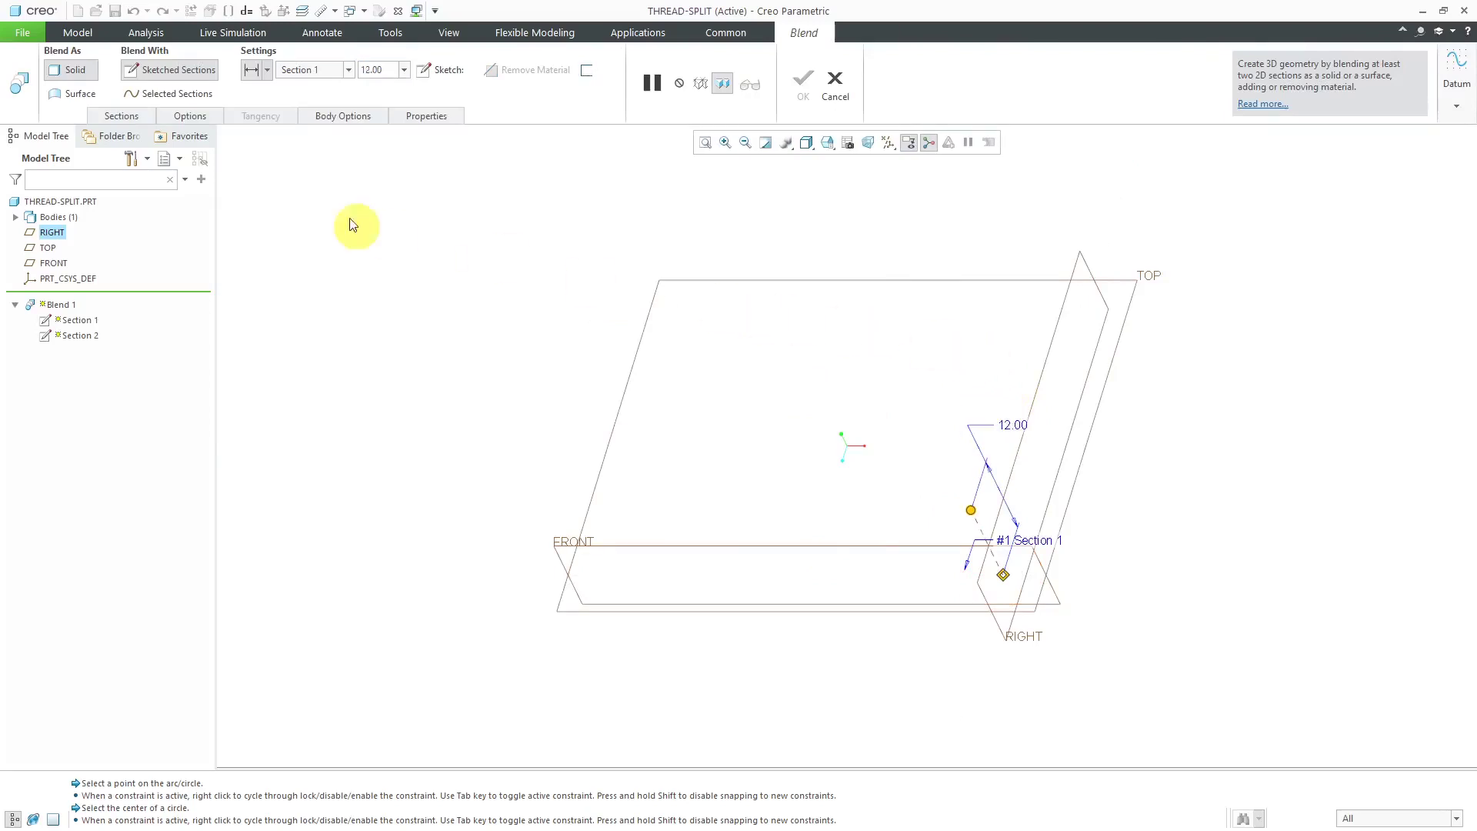
Sketch the second section as a 6-diameter circle on the reference intersection
left_click(138, 114)
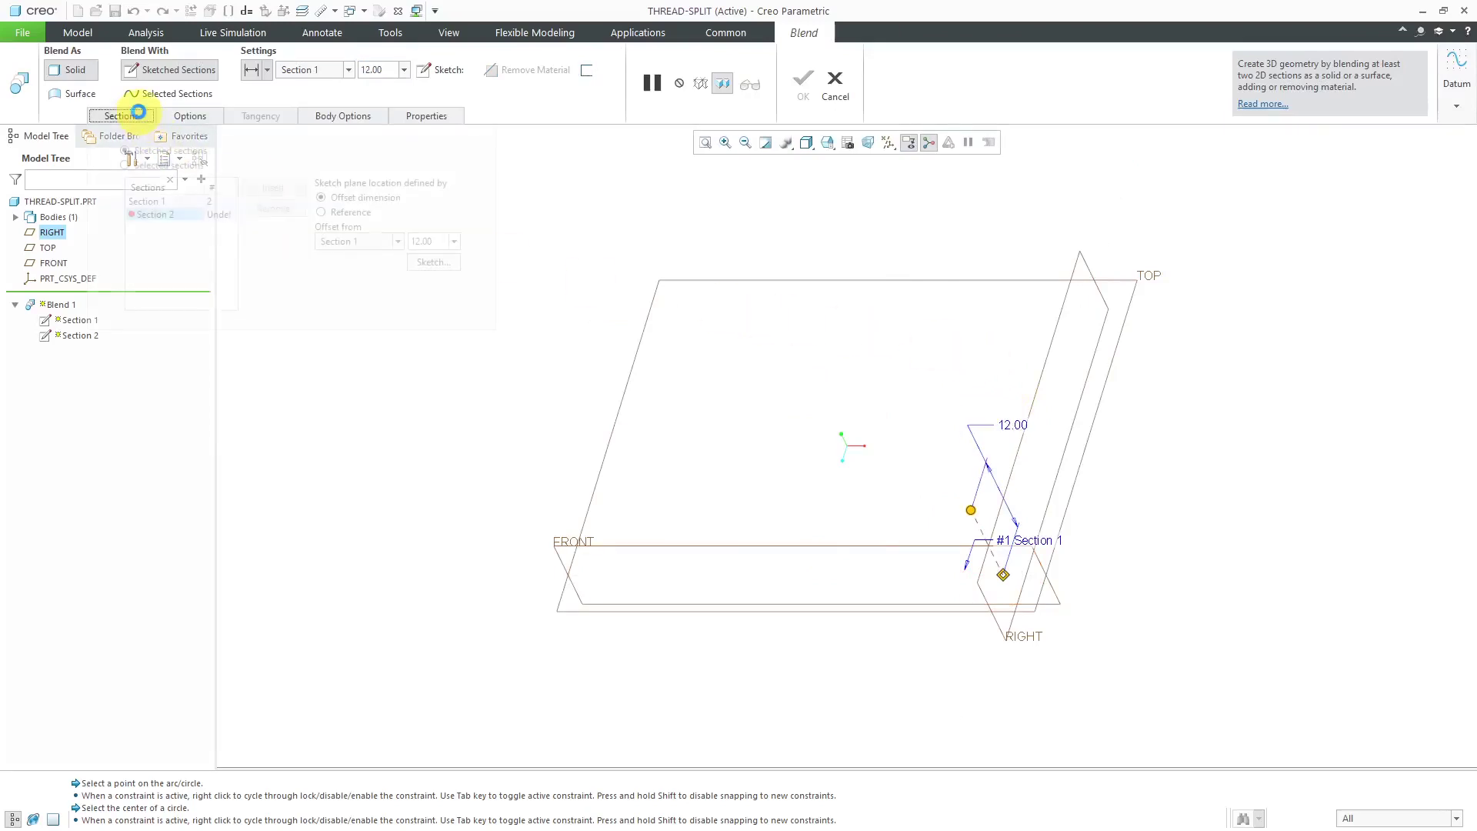
left_click(430, 261)
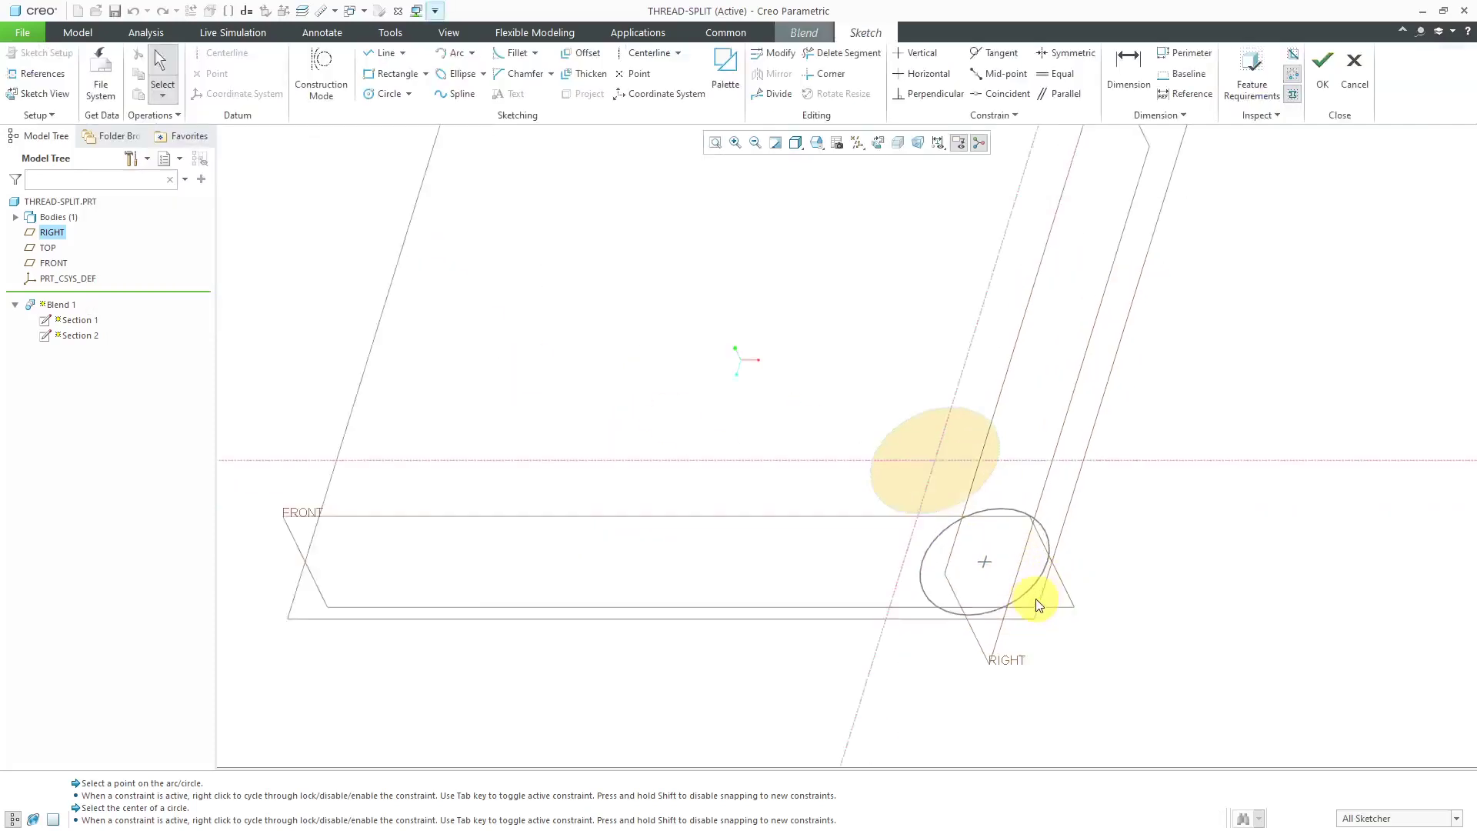
right_click(1019, 384)
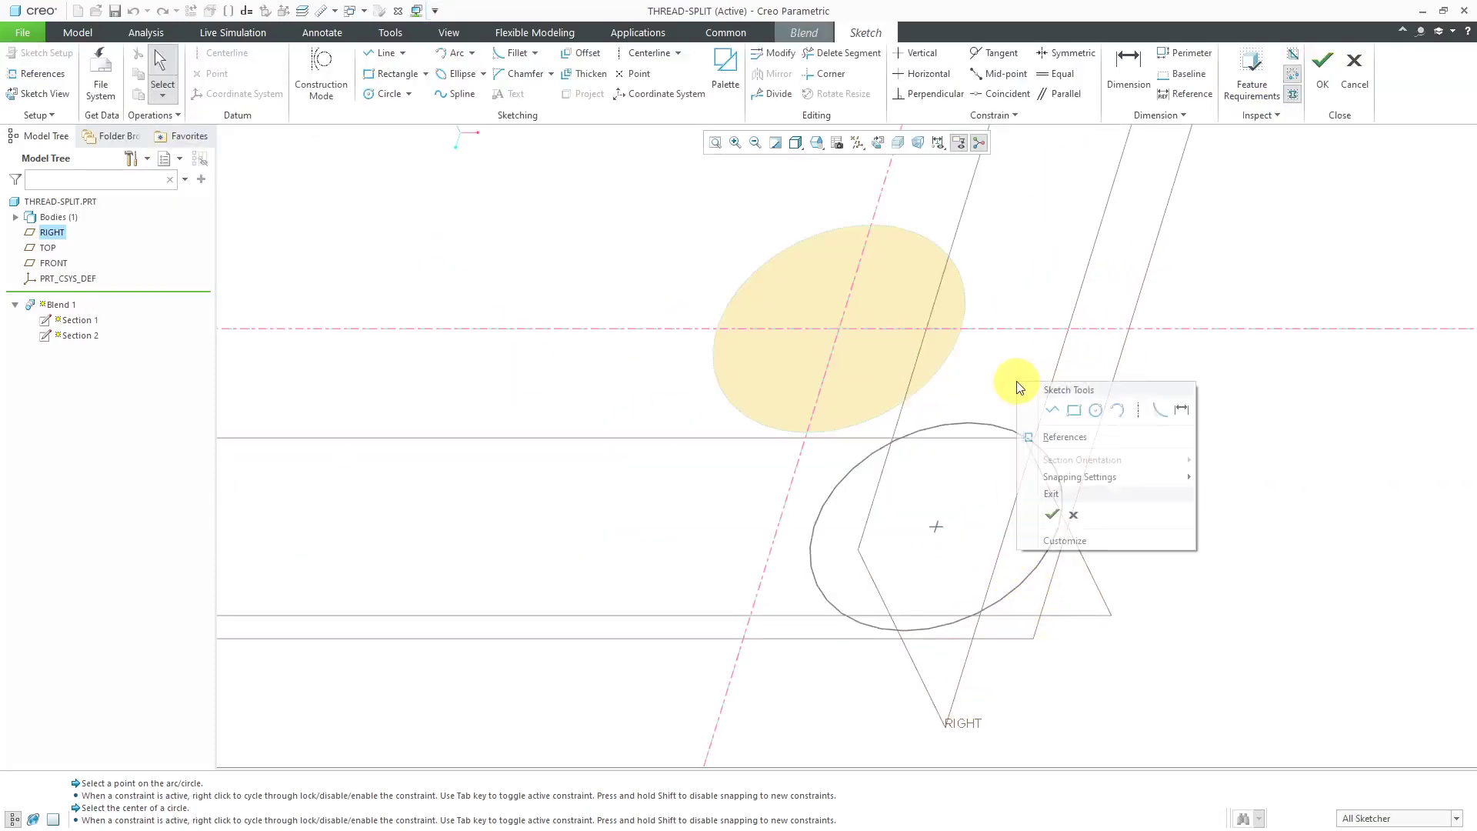
left_click(1099, 412)
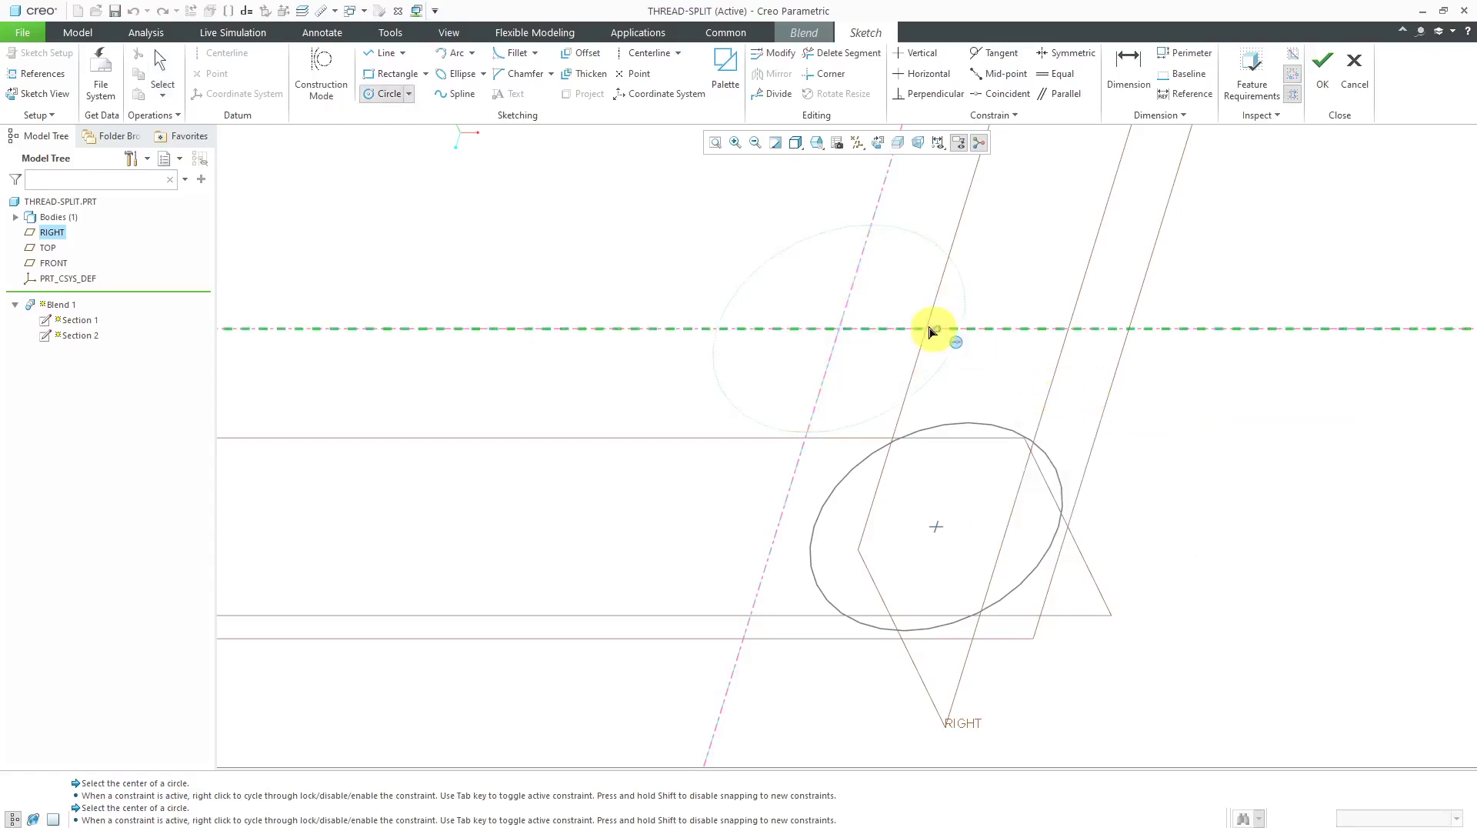
left_click(840, 329)
left_click(973, 334)
middle_click(966, 320)
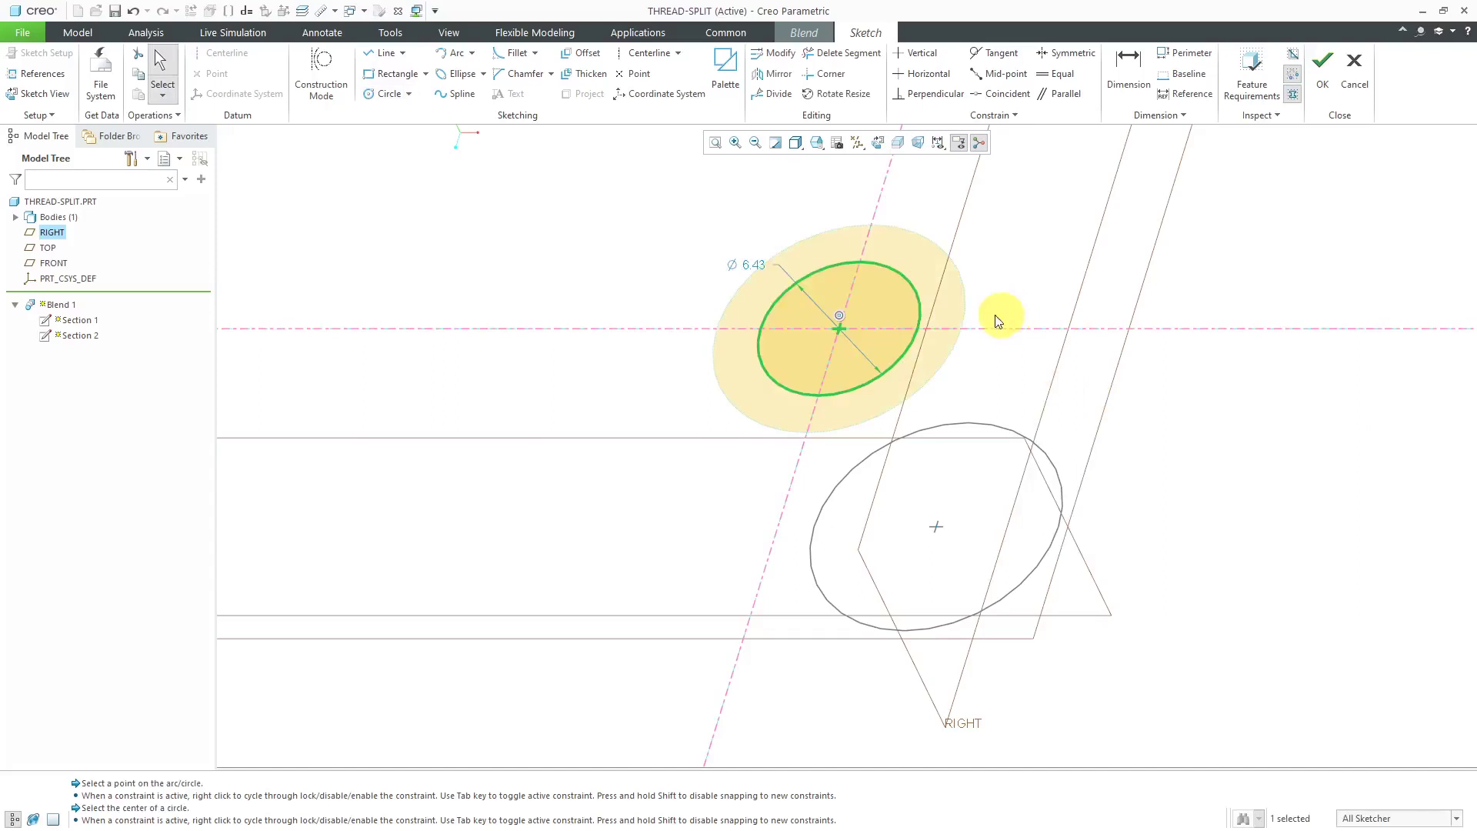
left_click(763, 268)
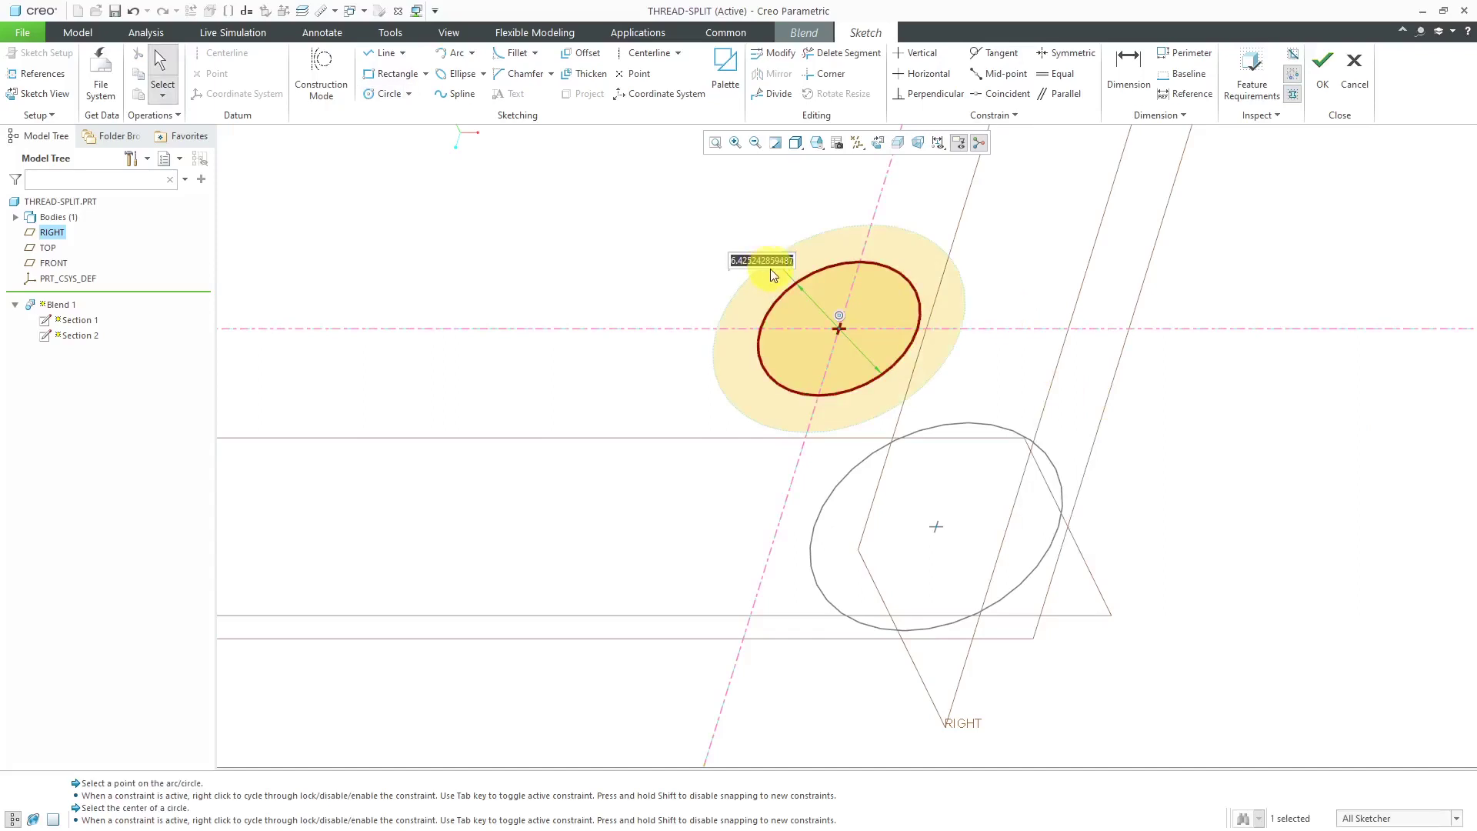
type("6")
key("Return")
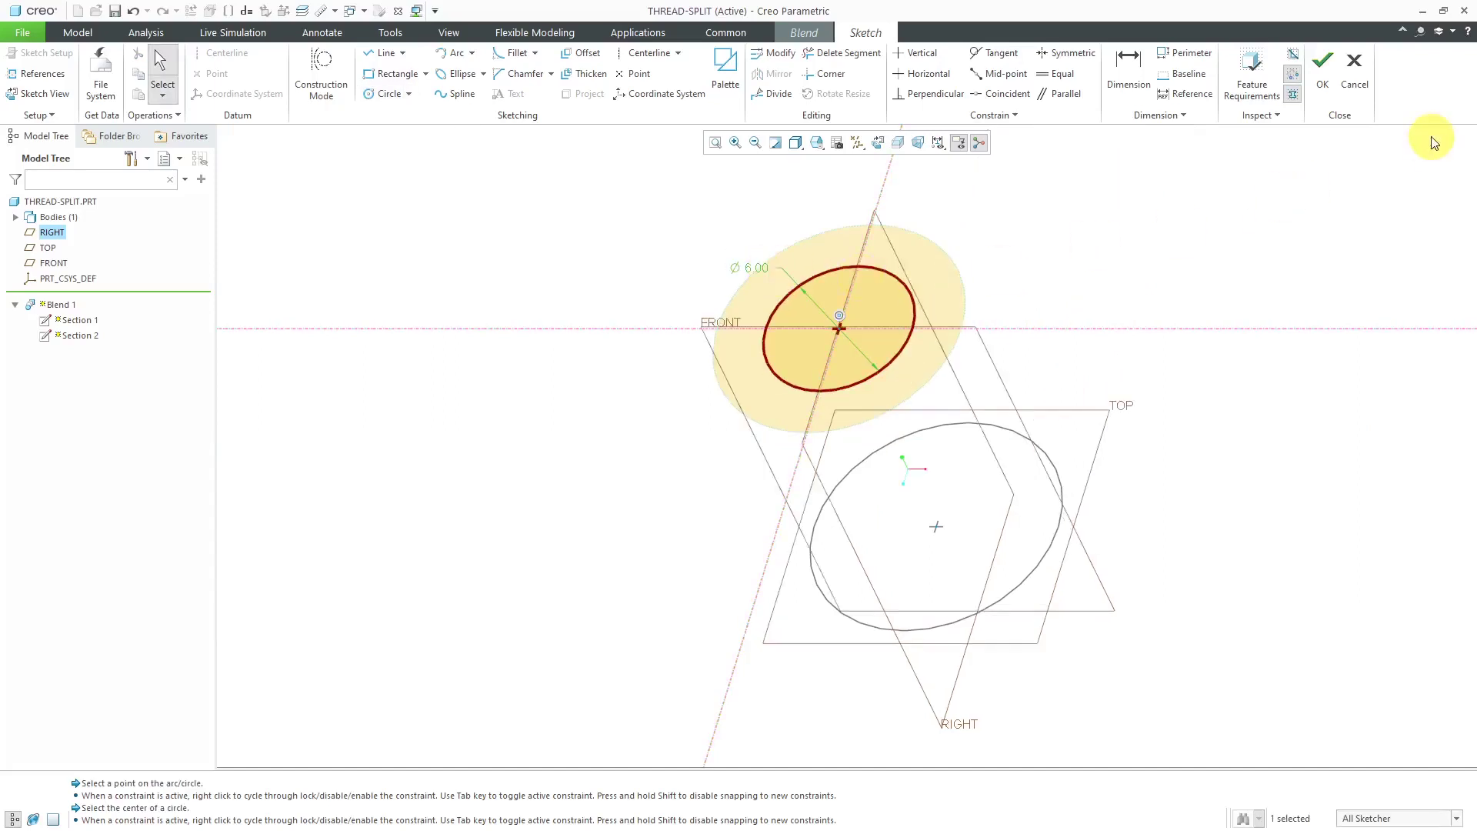
left_click(1322, 73)
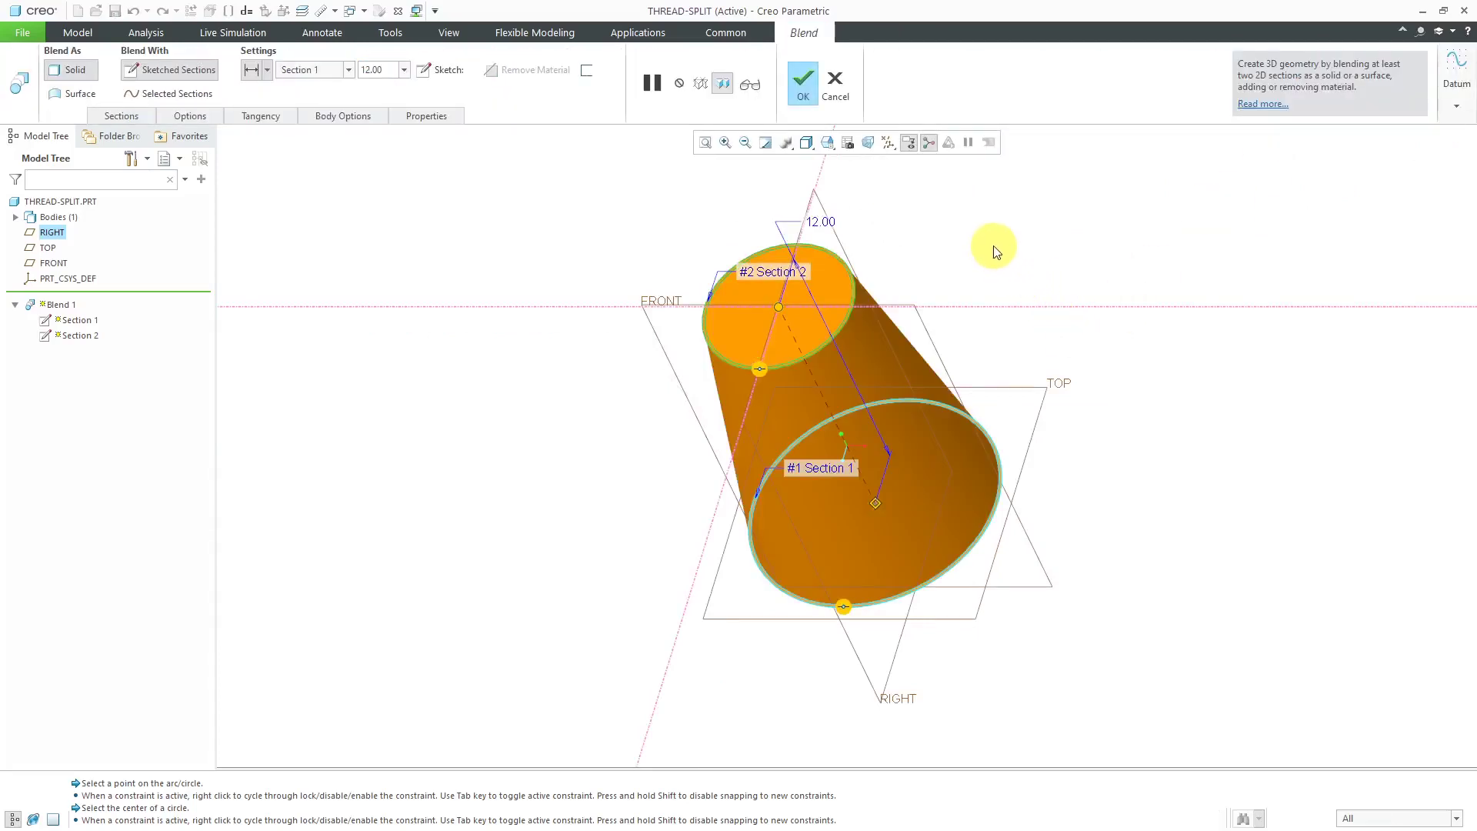
Thicken the blend to a 1.00 wall and complete Blend 1
left_click(587, 73)
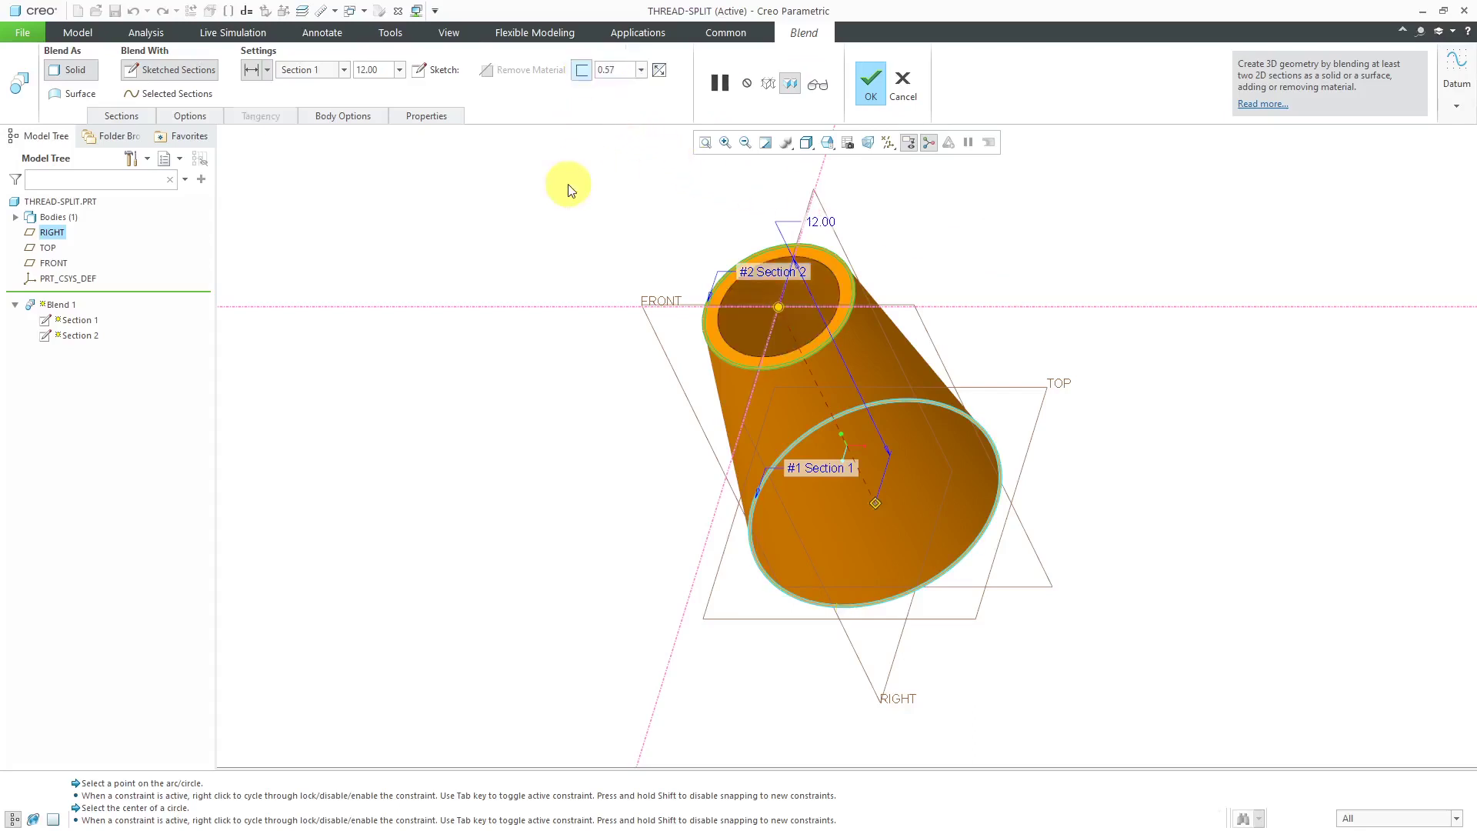
double_click(614, 70)
type("1")
key("Return")
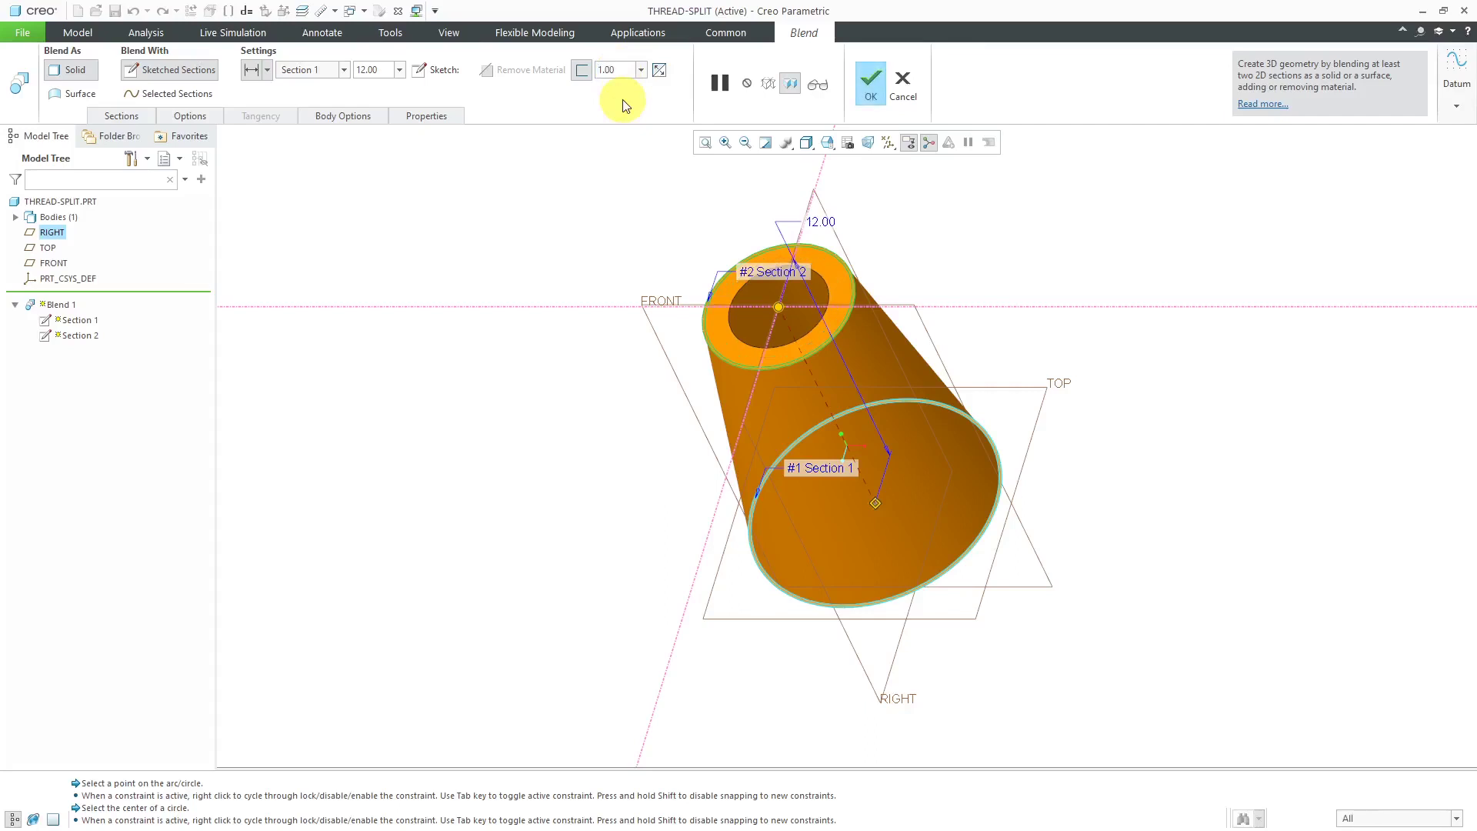
left_click(868, 91)
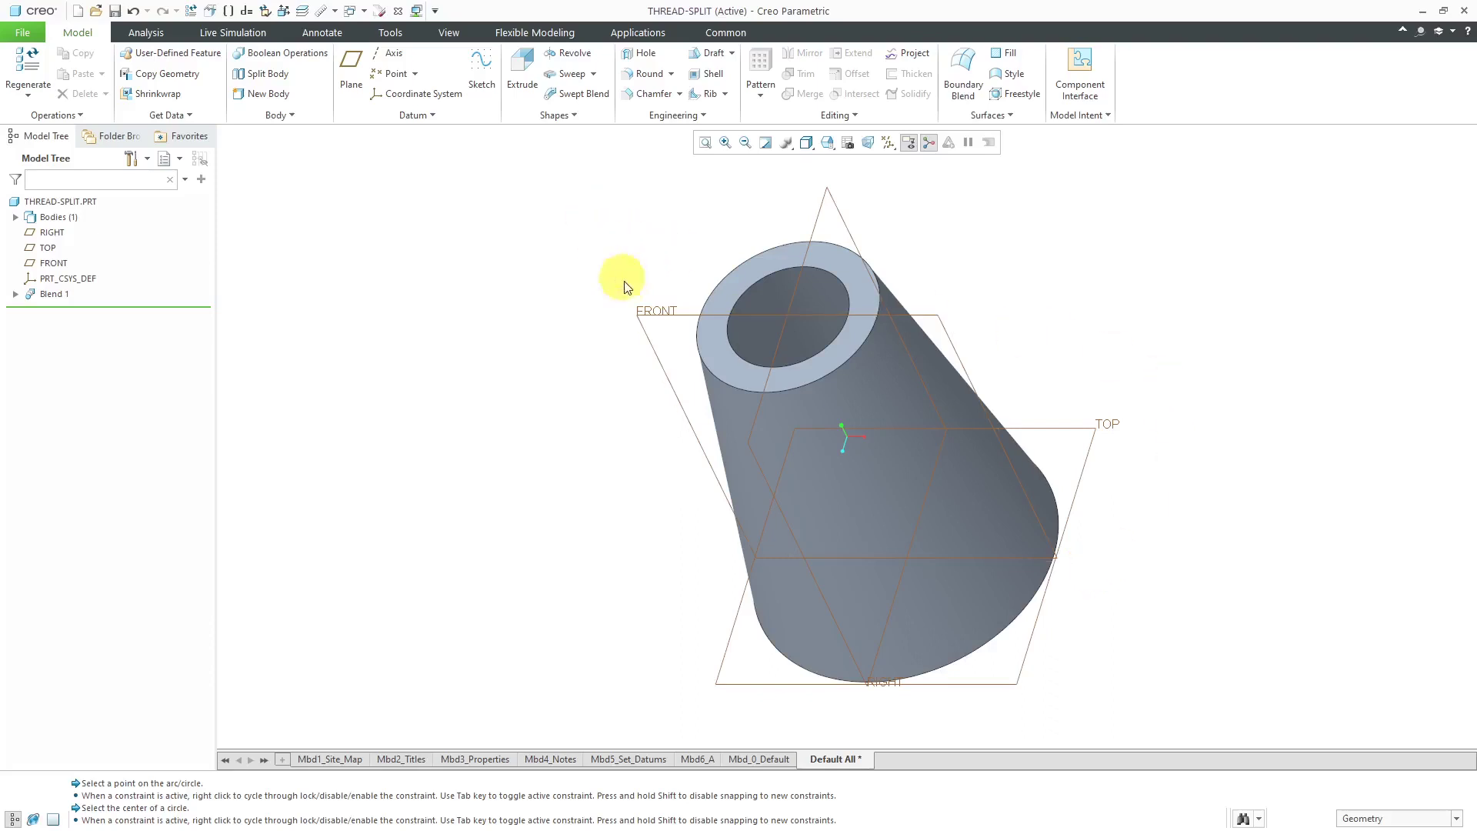
Start a sketch on FRONT with planes and hidden lines hidden, referencing the cone's top face
left_click(649, 314)
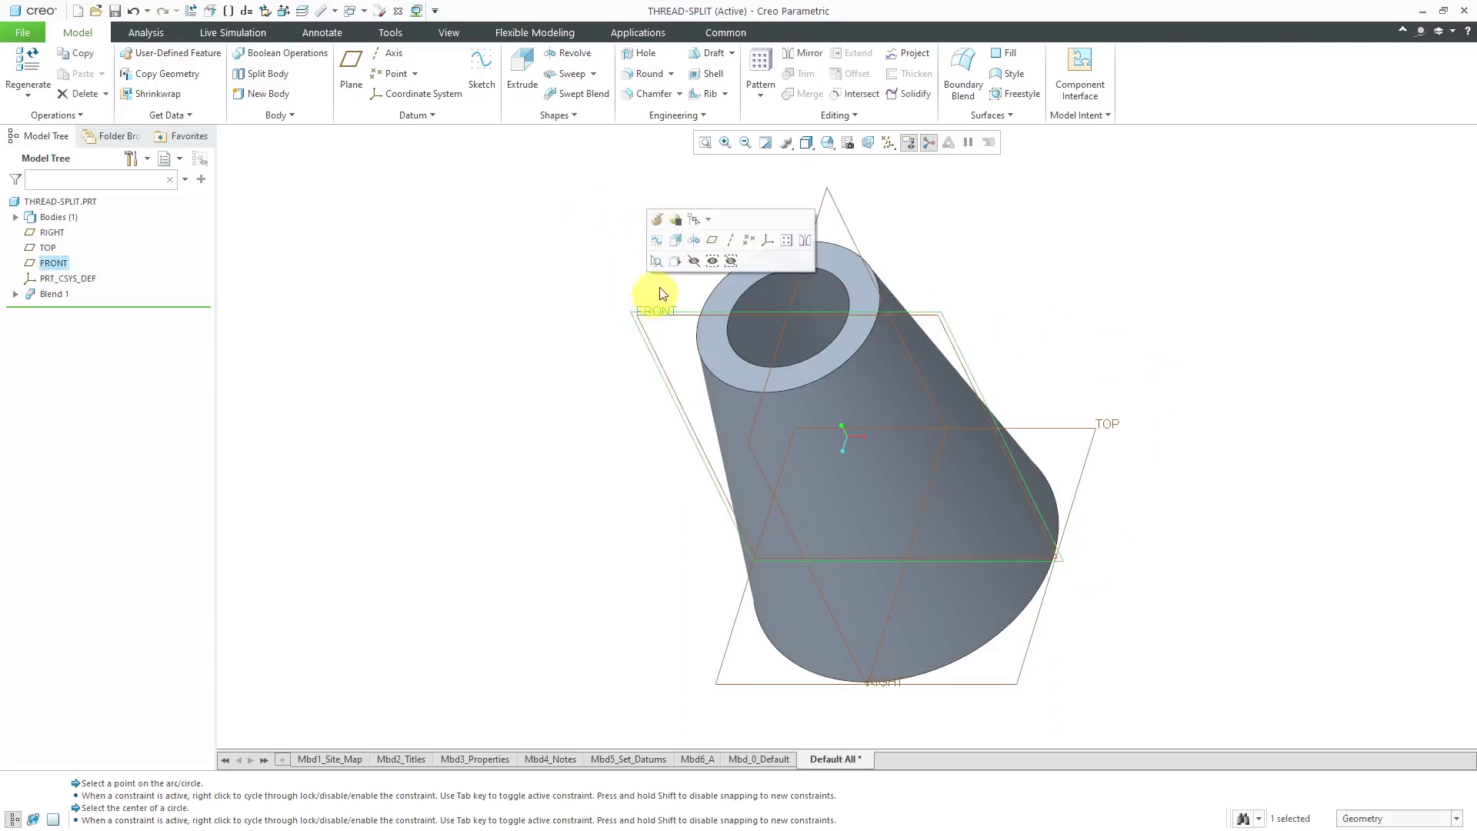
left_click(656, 239)
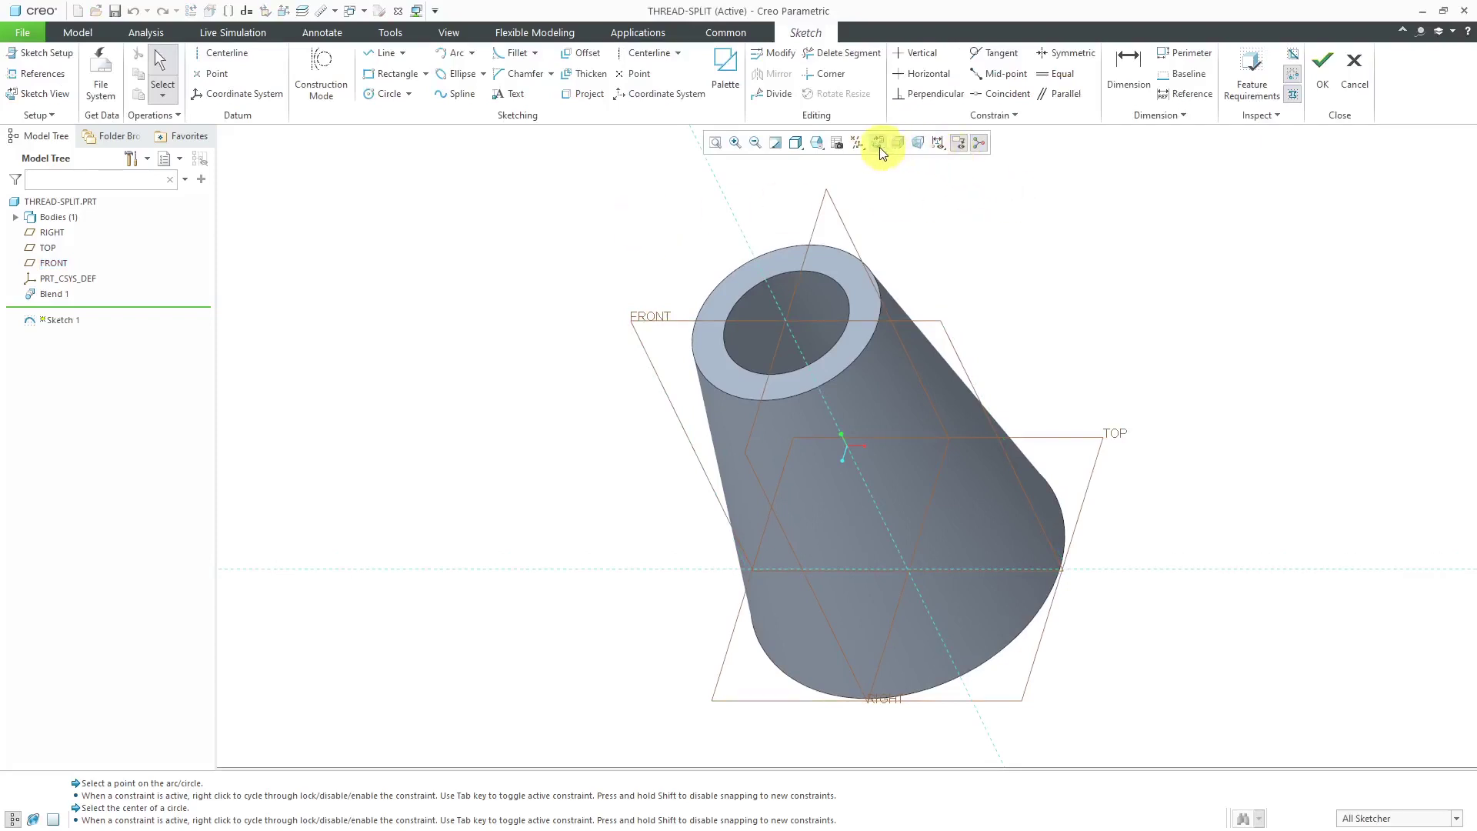
left_click(857, 143)
left_click(916, 229)
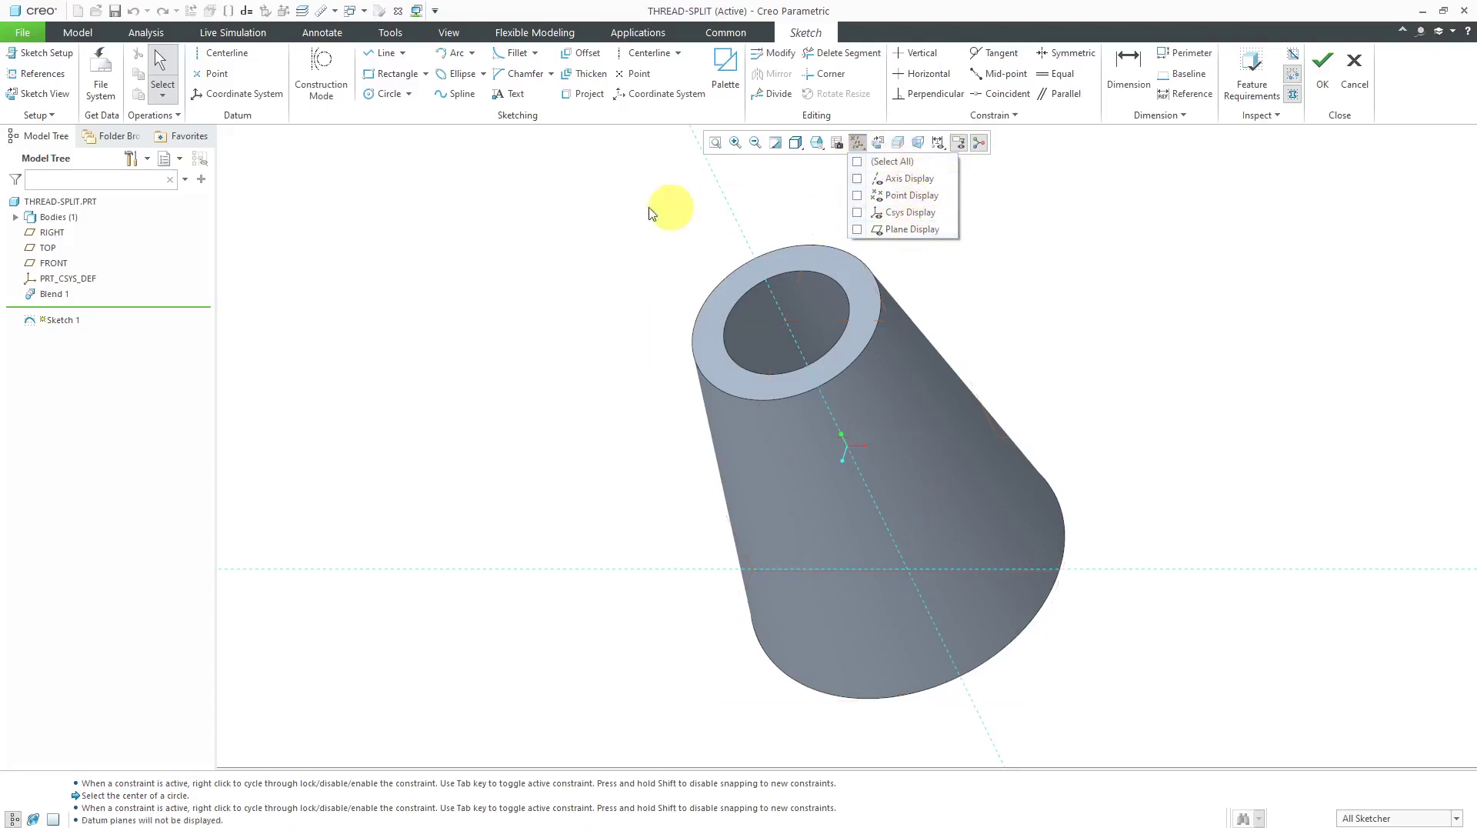
left_click(793, 146)
left_click(831, 211)
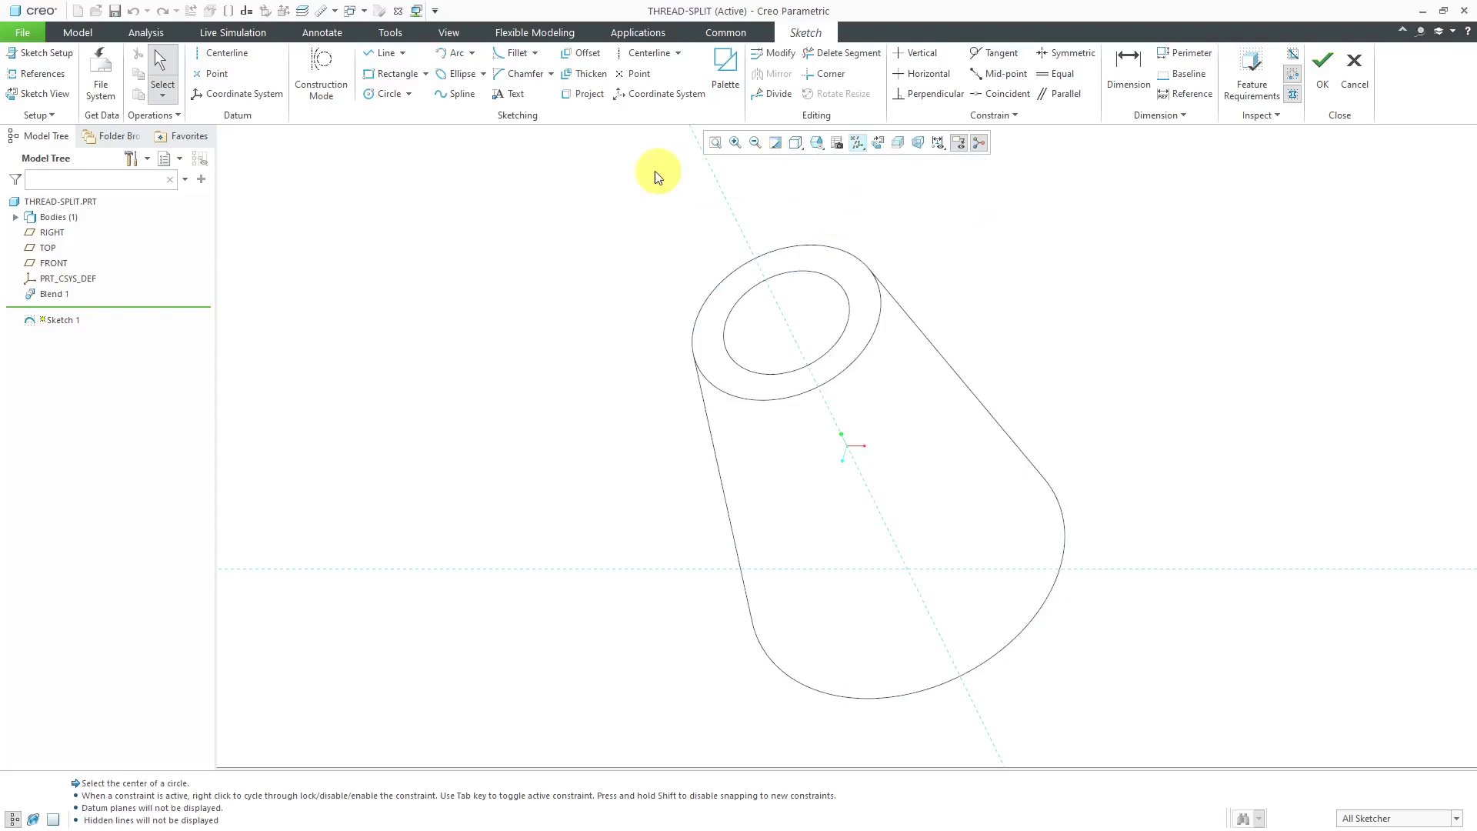
left_click(54, 74)
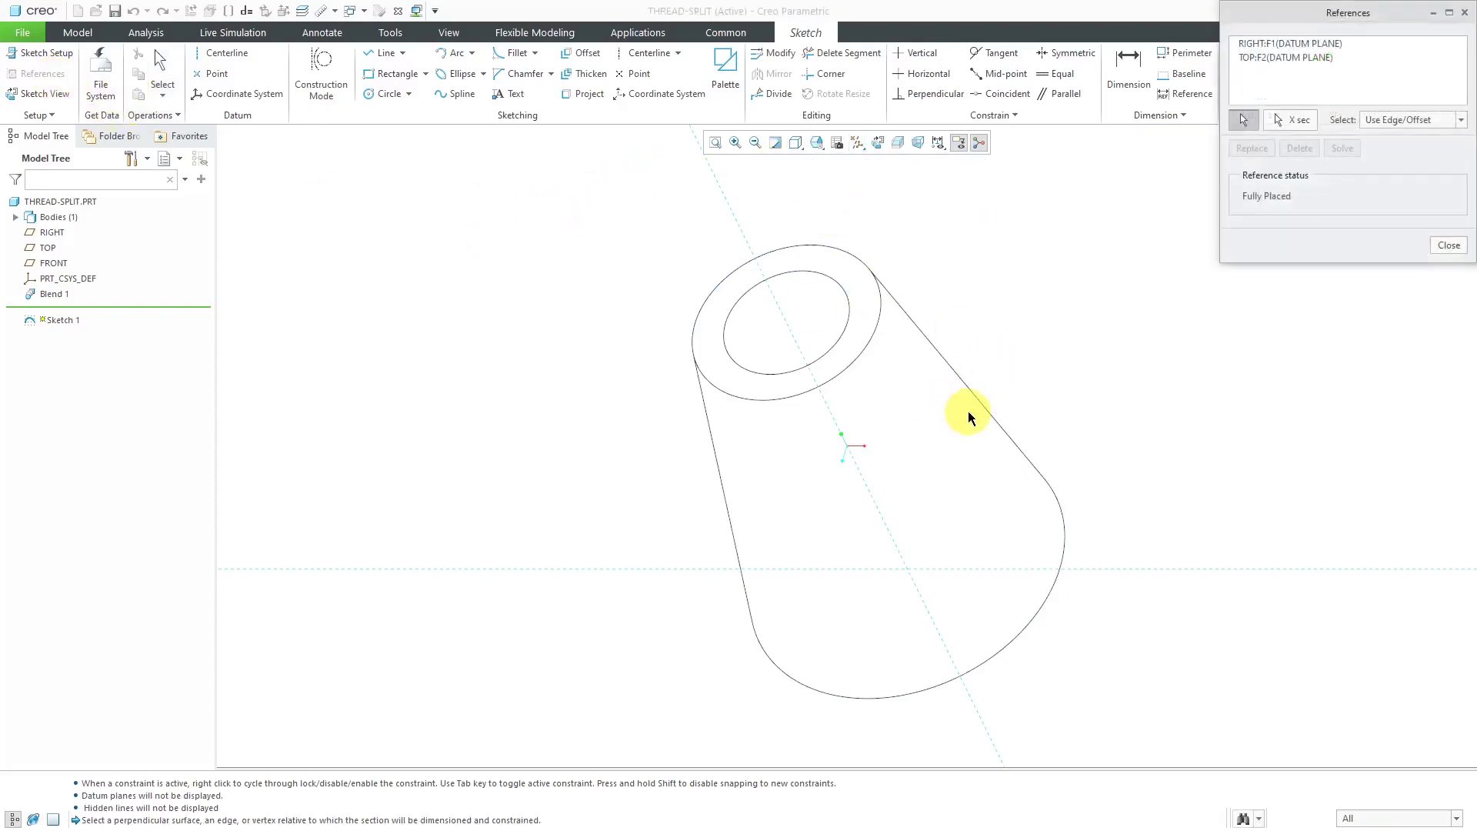
left_click(991, 410)
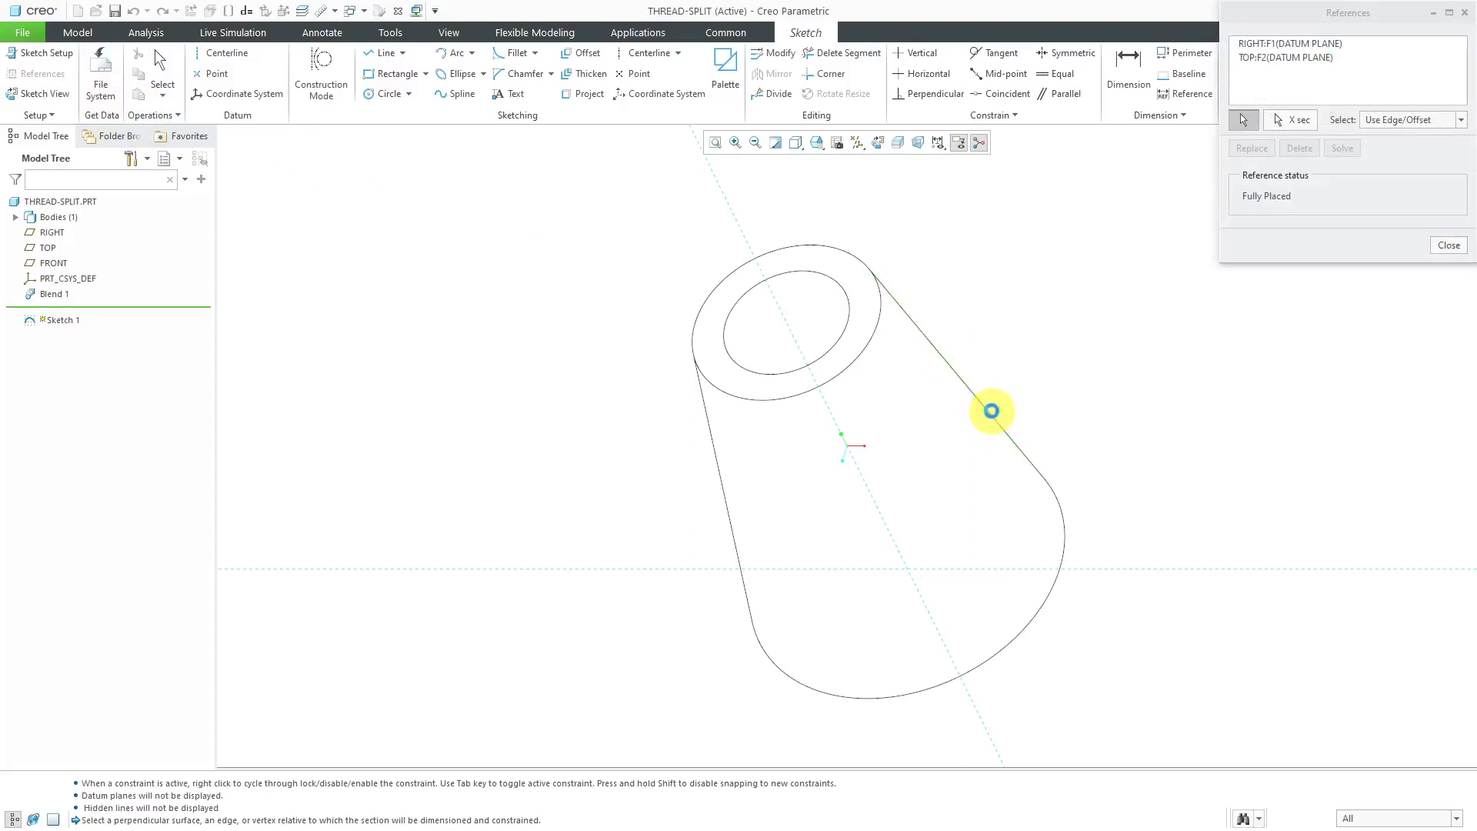
left_click(869, 278)
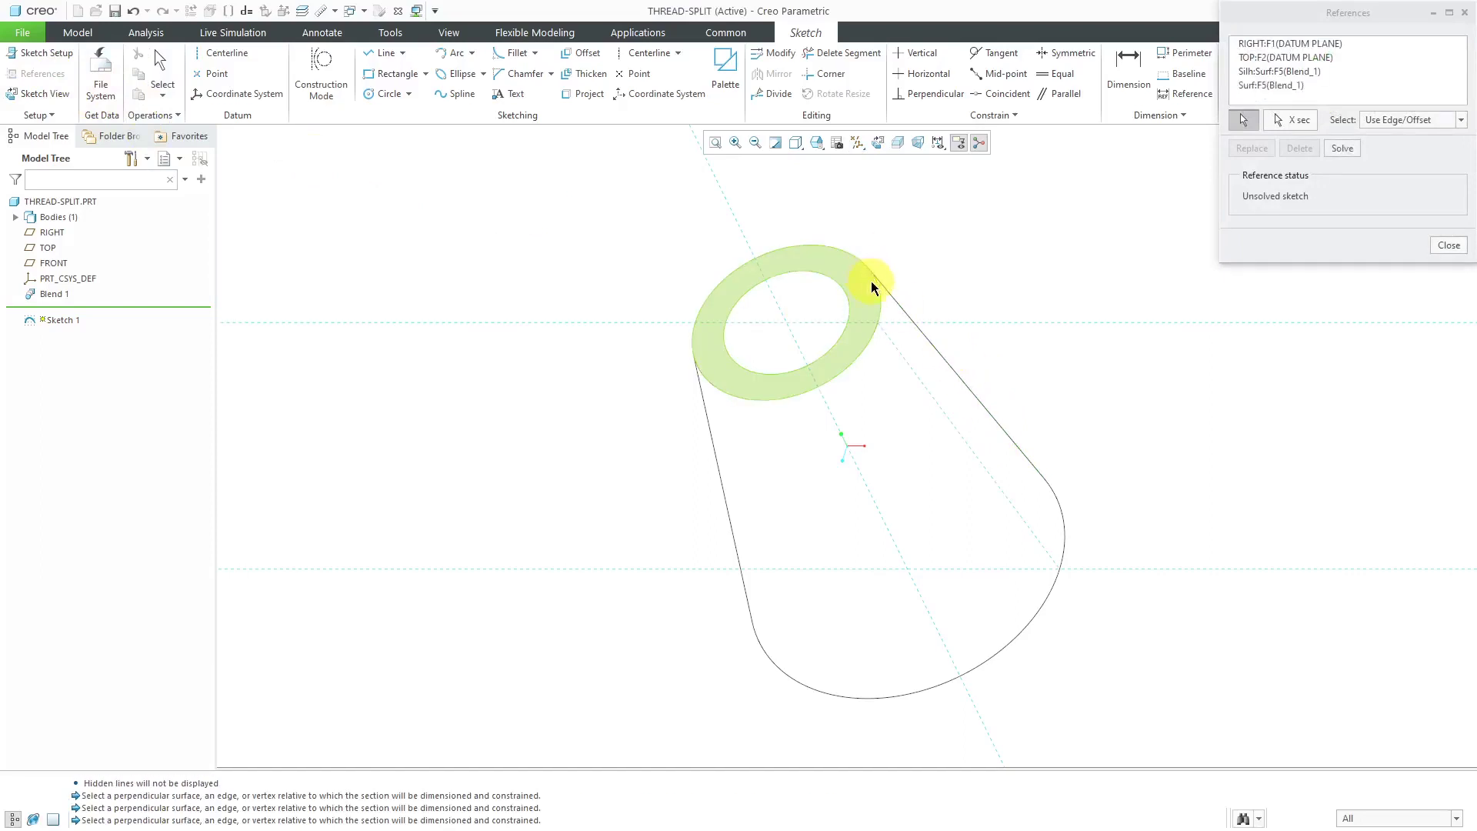
left_click(1343, 149)
left_click(1450, 246)
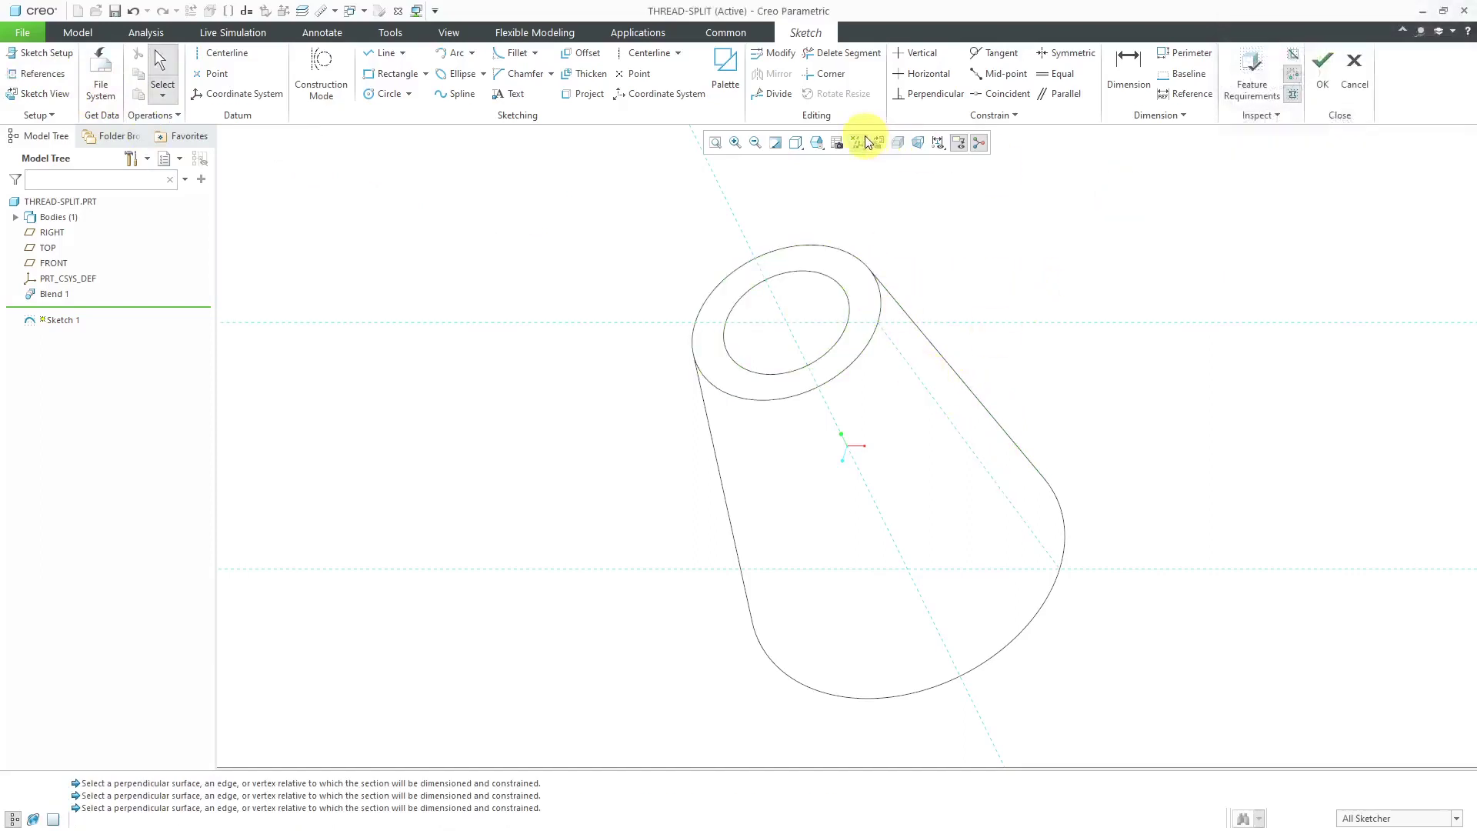
left_click(877, 144)
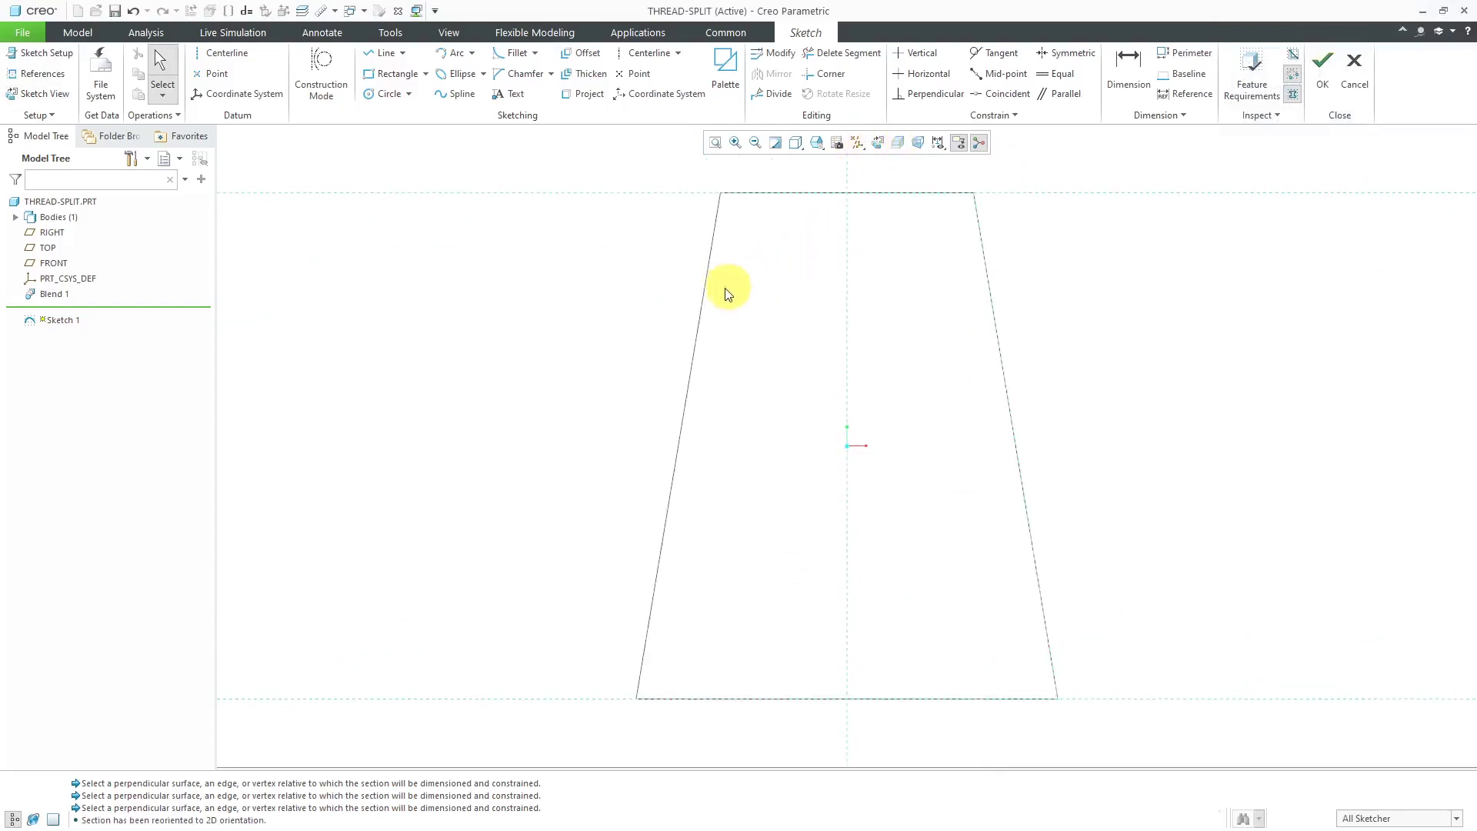
Draw a circle near the base with two horizontal lines to the tapered edge
scroll(1100, 634, "up", 3)
scroll(1080, 622, "up", 2)
right_click(991, 435)
left_click(1069, 460)
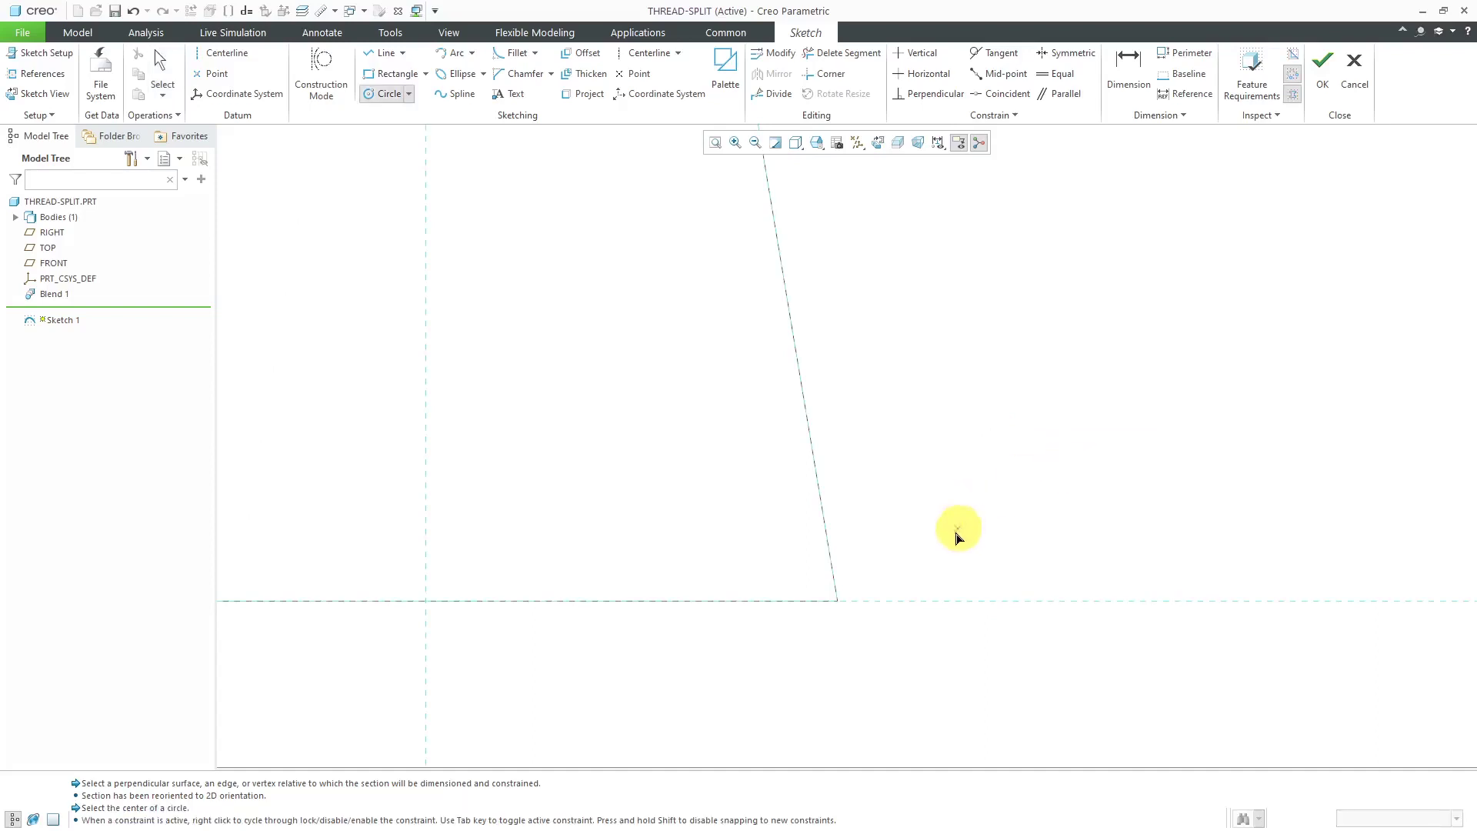
left_click(927, 551)
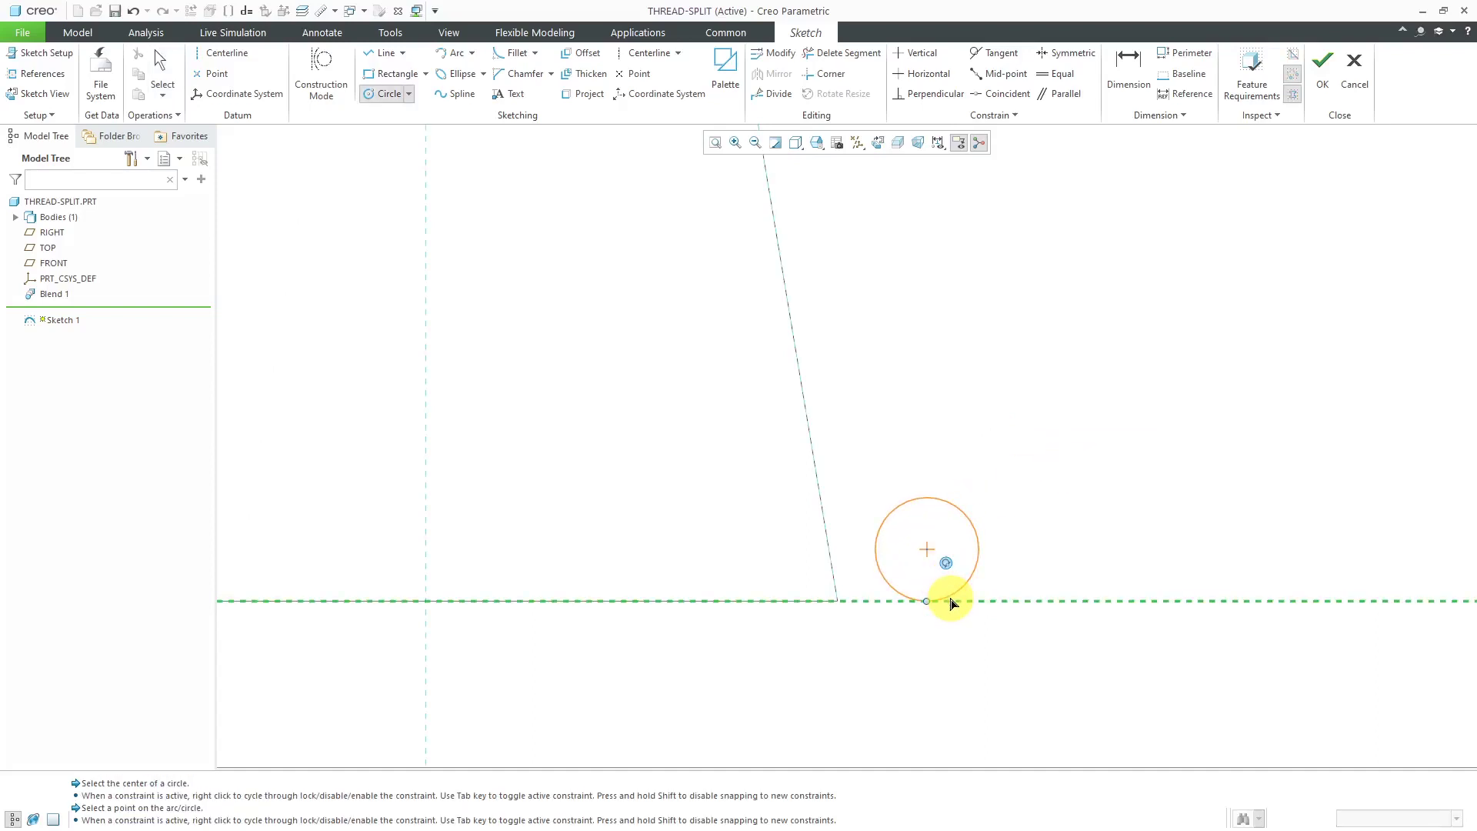
left_click(948, 600)
middle_click(1063, 415)
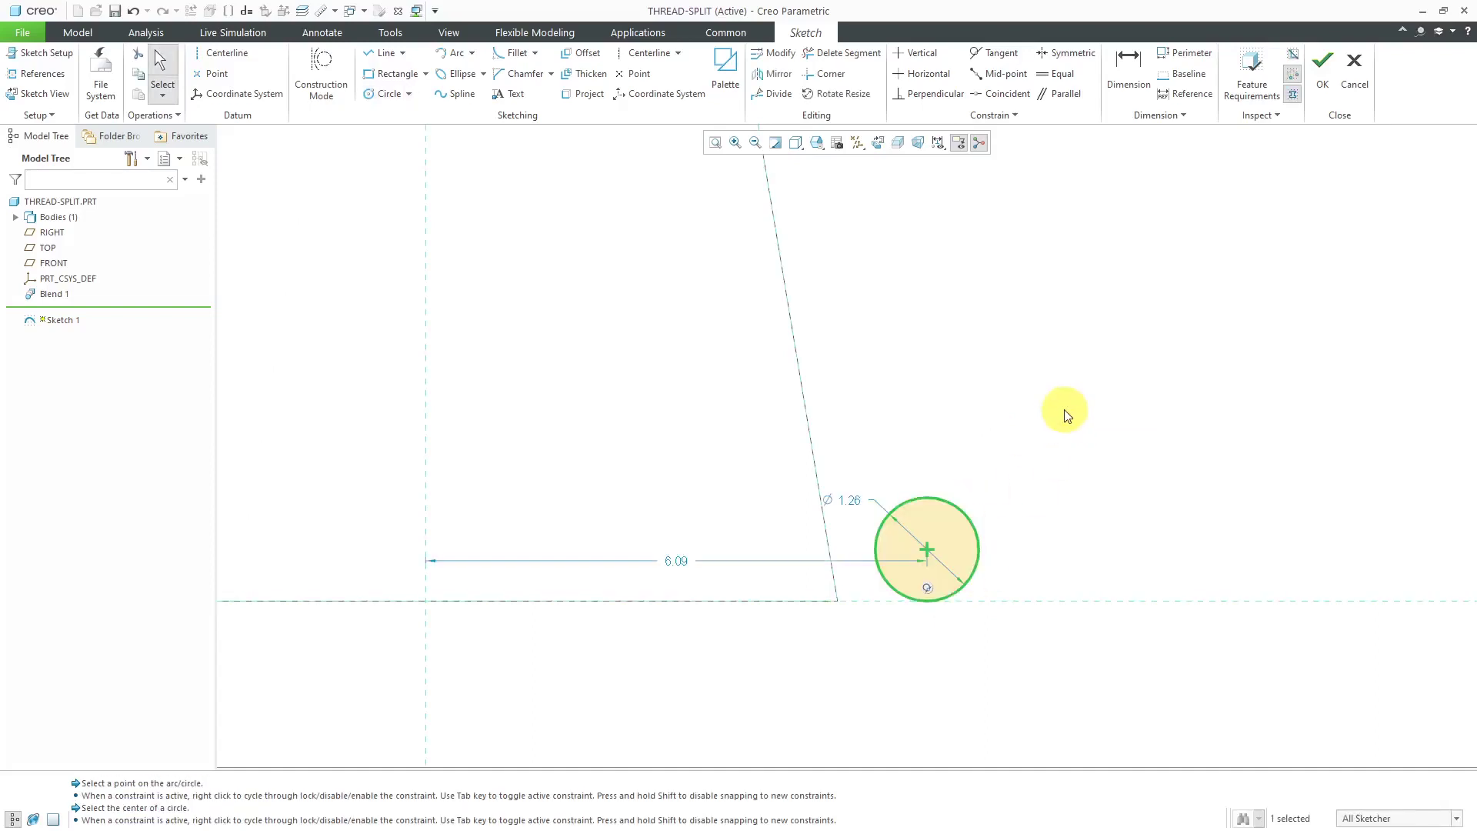
right_click(985, 358)
left_click(1017, 387)
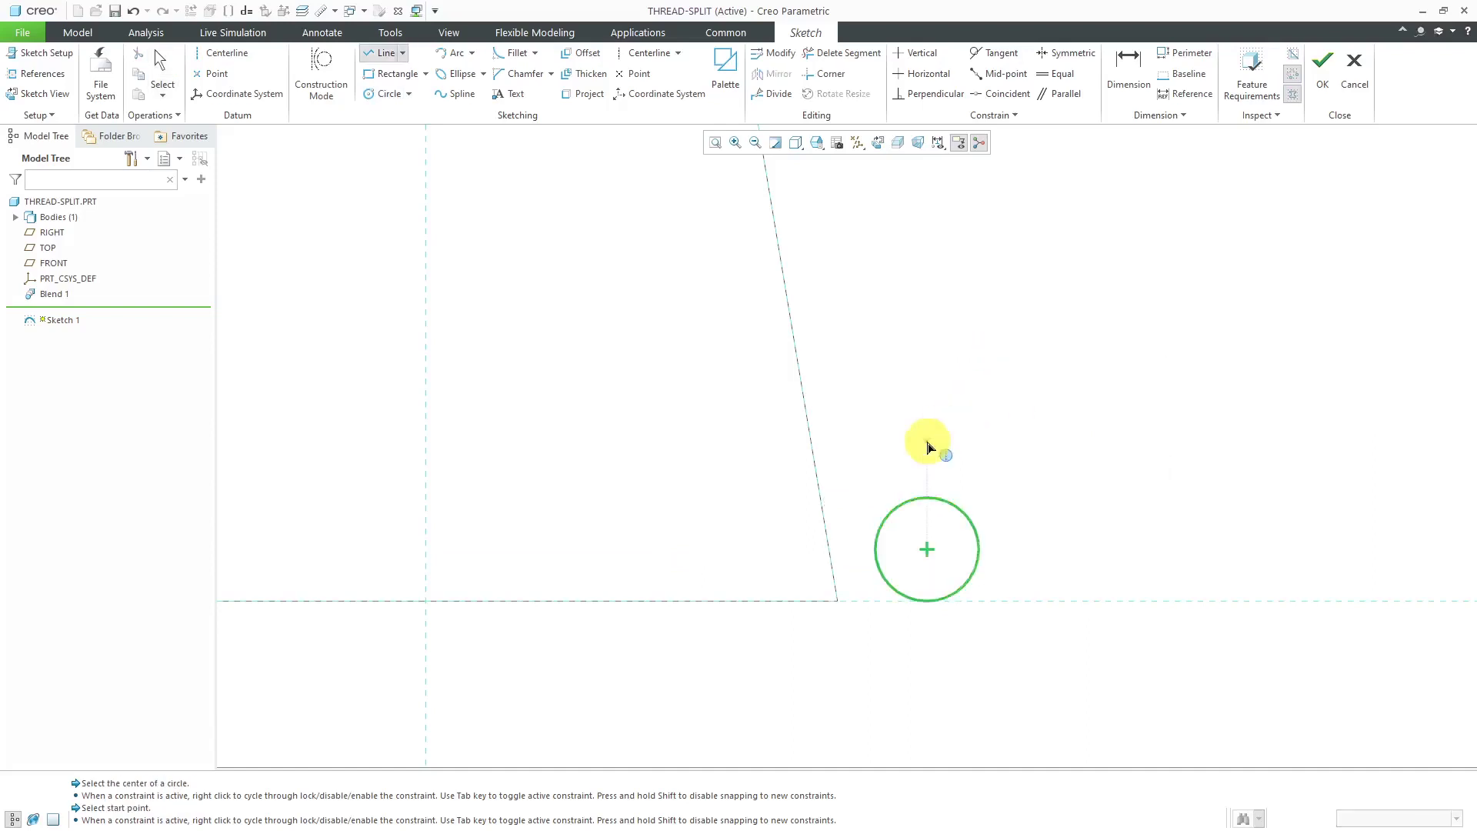
left_click(920, 501)
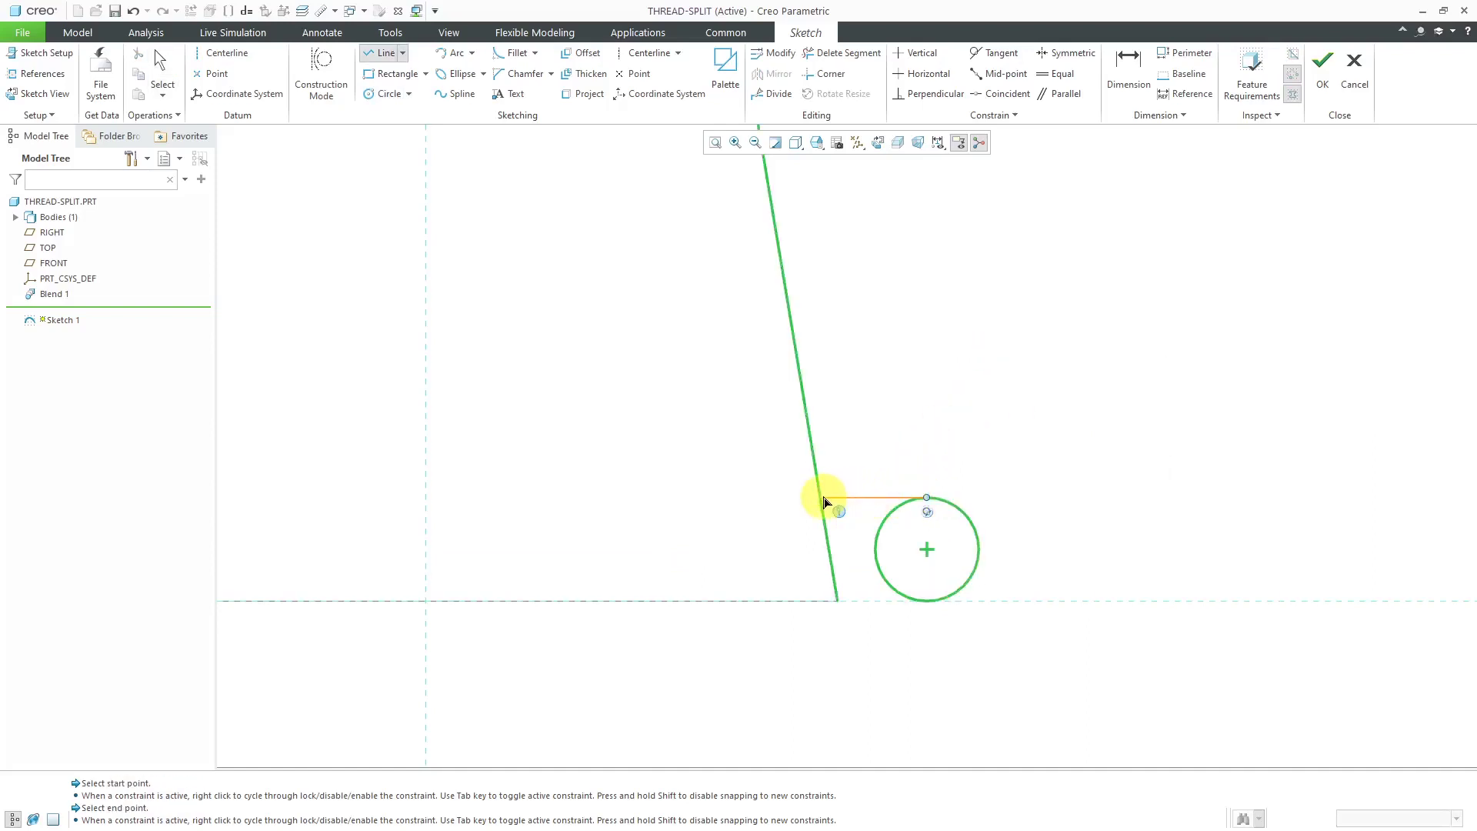
left_click(822, 503)
middle_click(940, 395)
middle_click(940, 395)
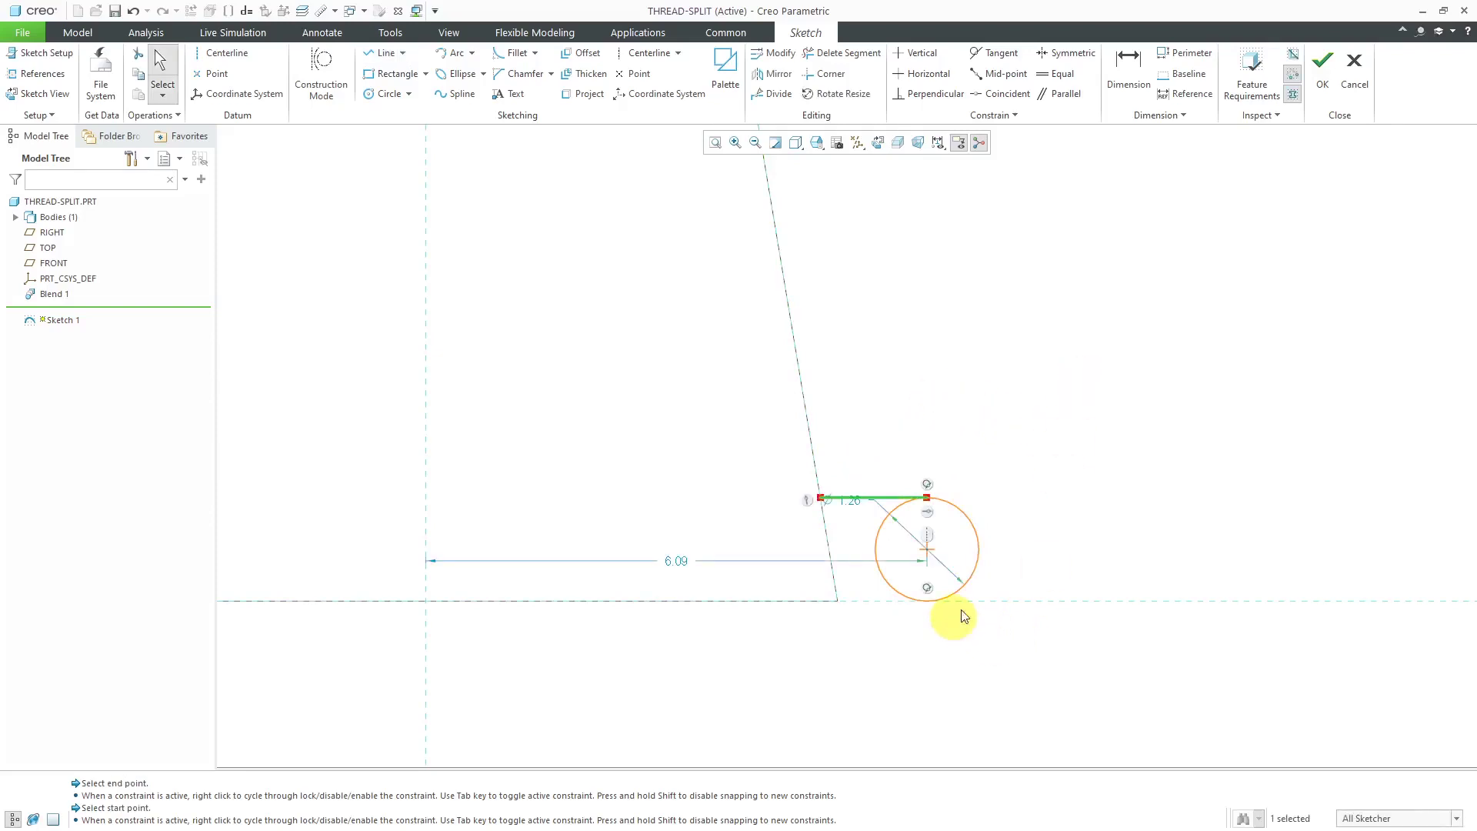
right_click(1026, 406)
left_click(1059, 431)
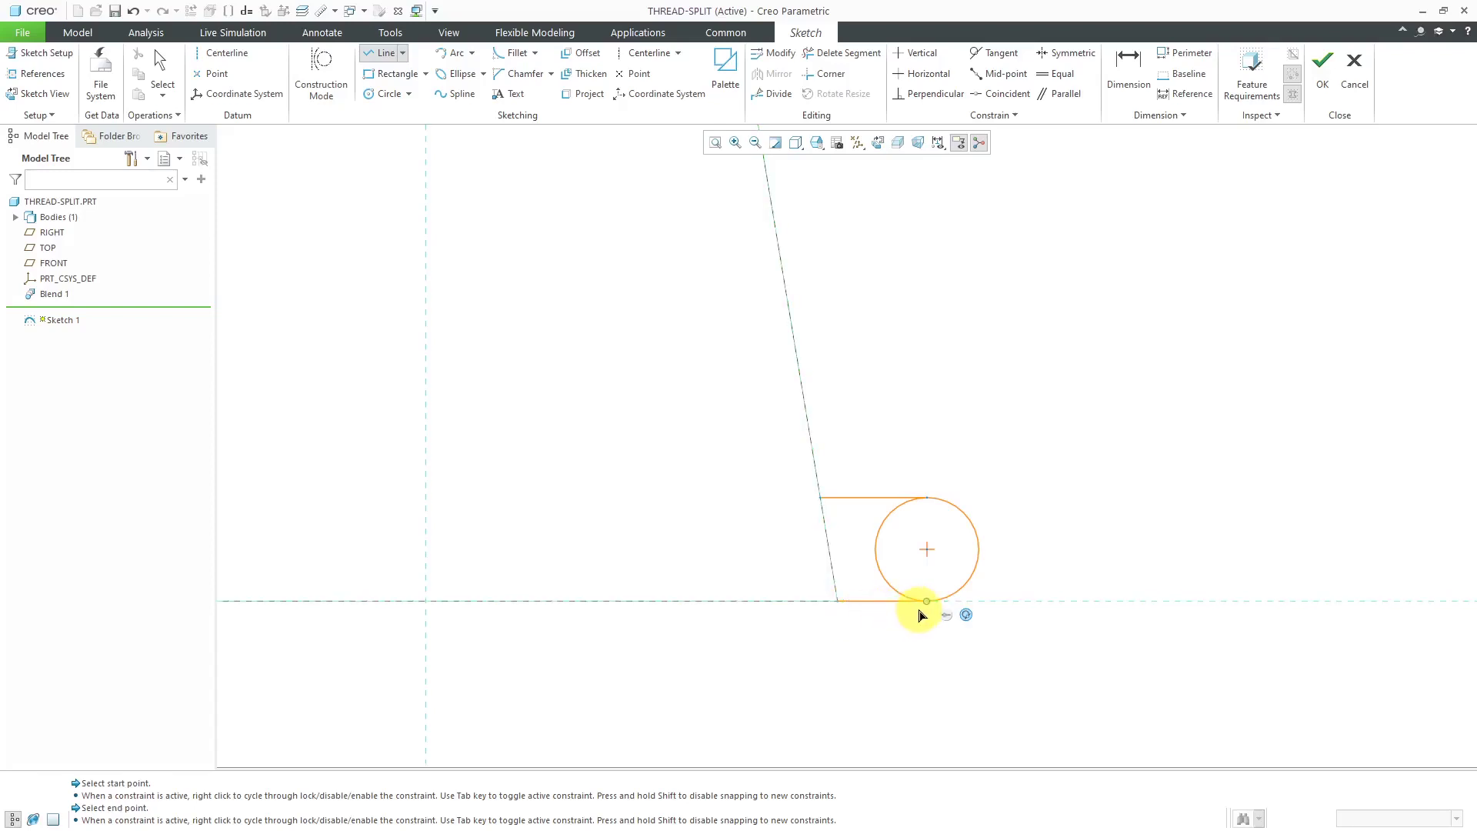
left_click(928, 603)
middle_click(1165, 508)
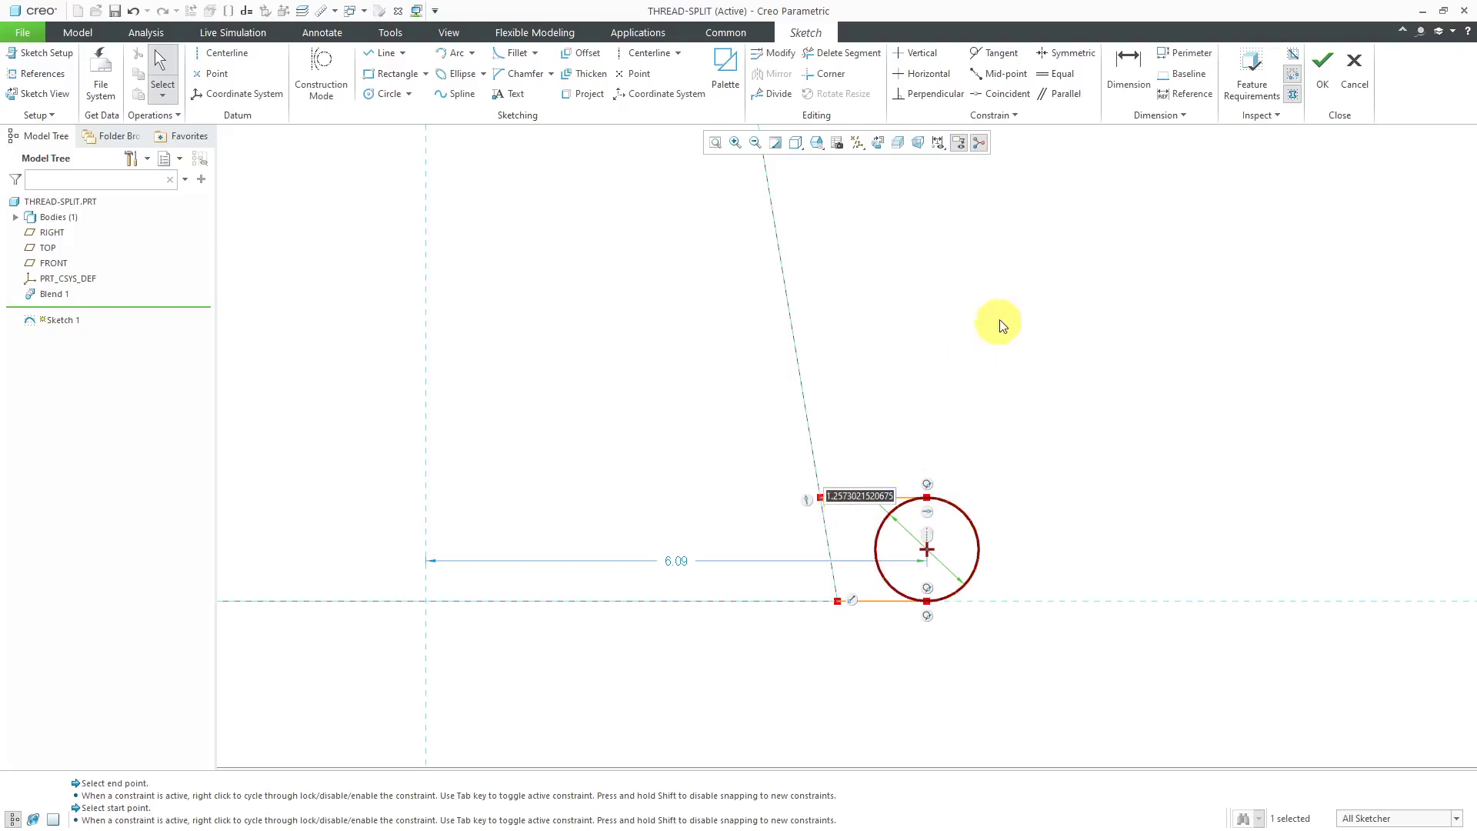
Dimension the circle to 0.50 diameter, 5.50 from the axis
type("1")
key("Return")
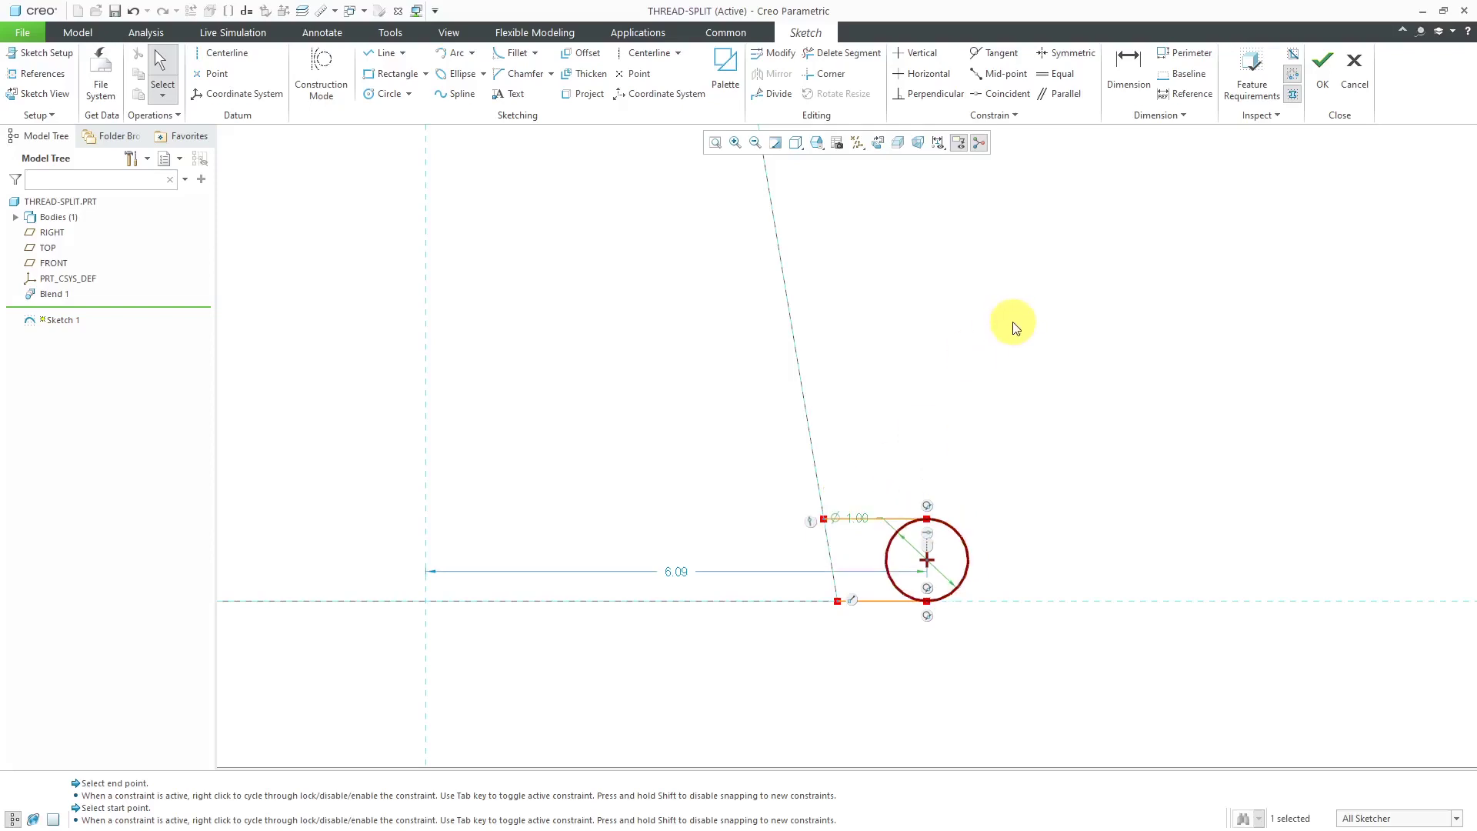
double_click(686, 573)
type("5.5")
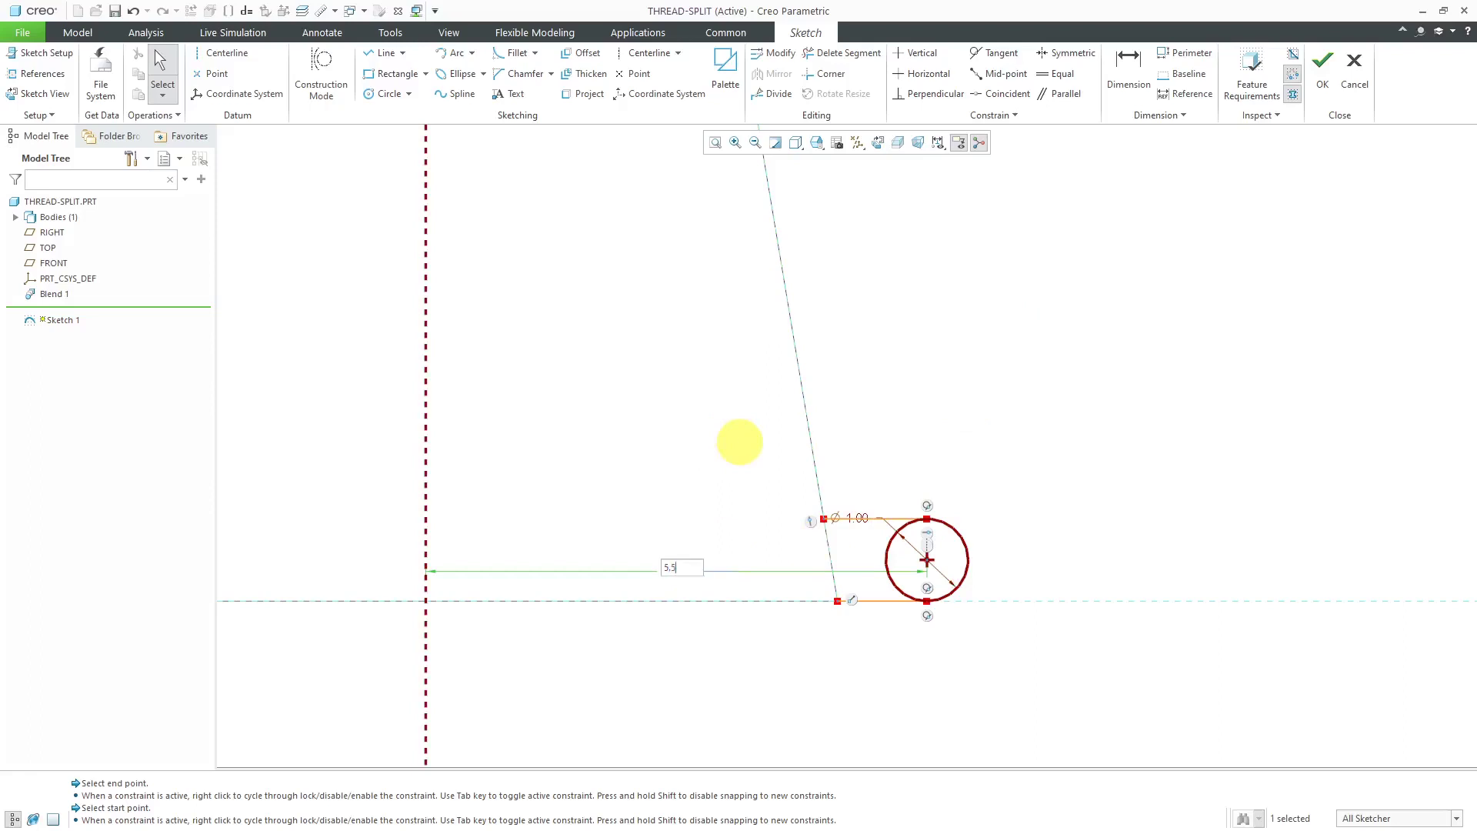
key("Return")
scroll(847, 569, "up", 4)
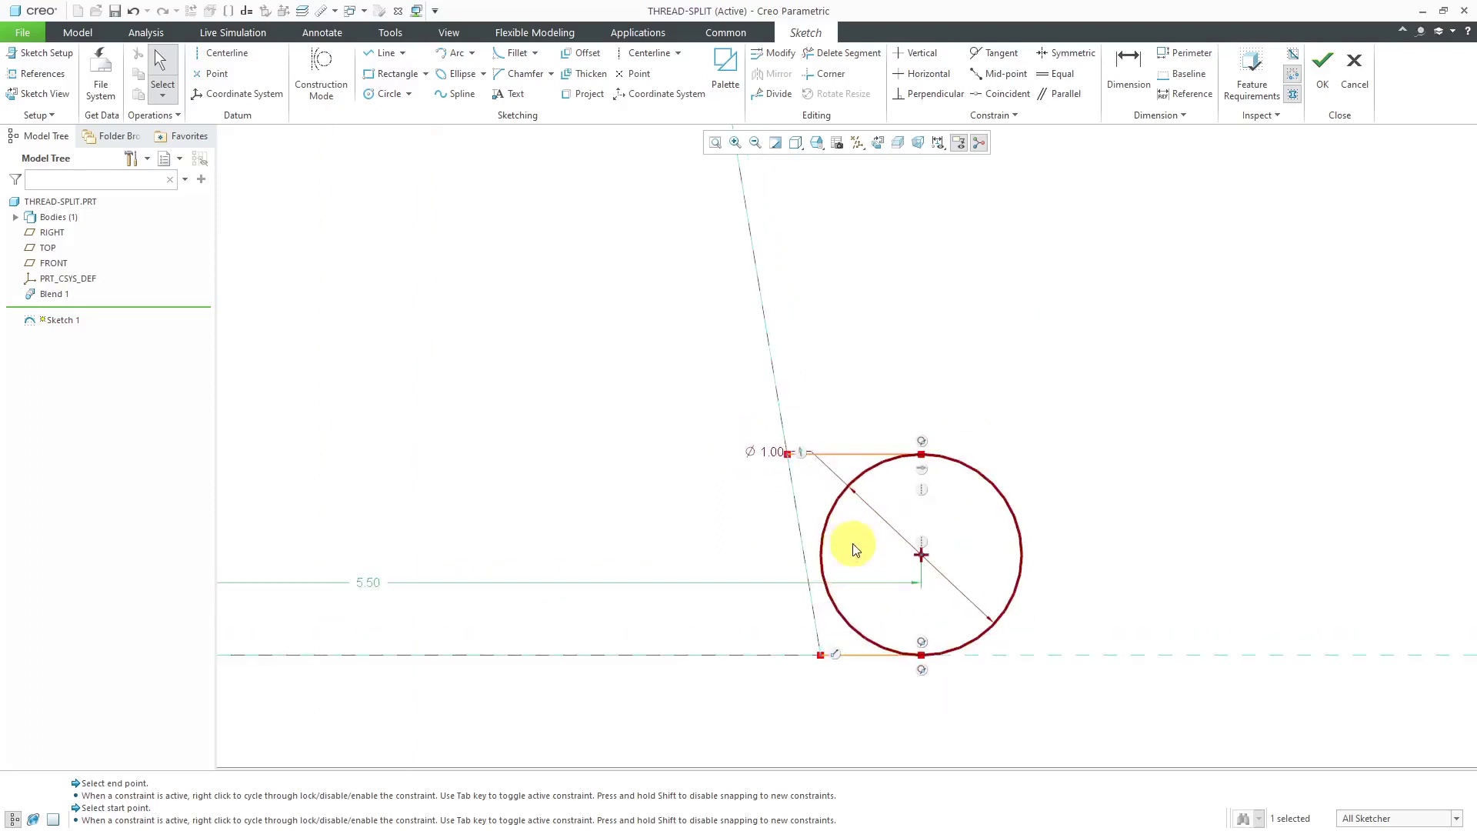
double_click(774, 458)
type("5")
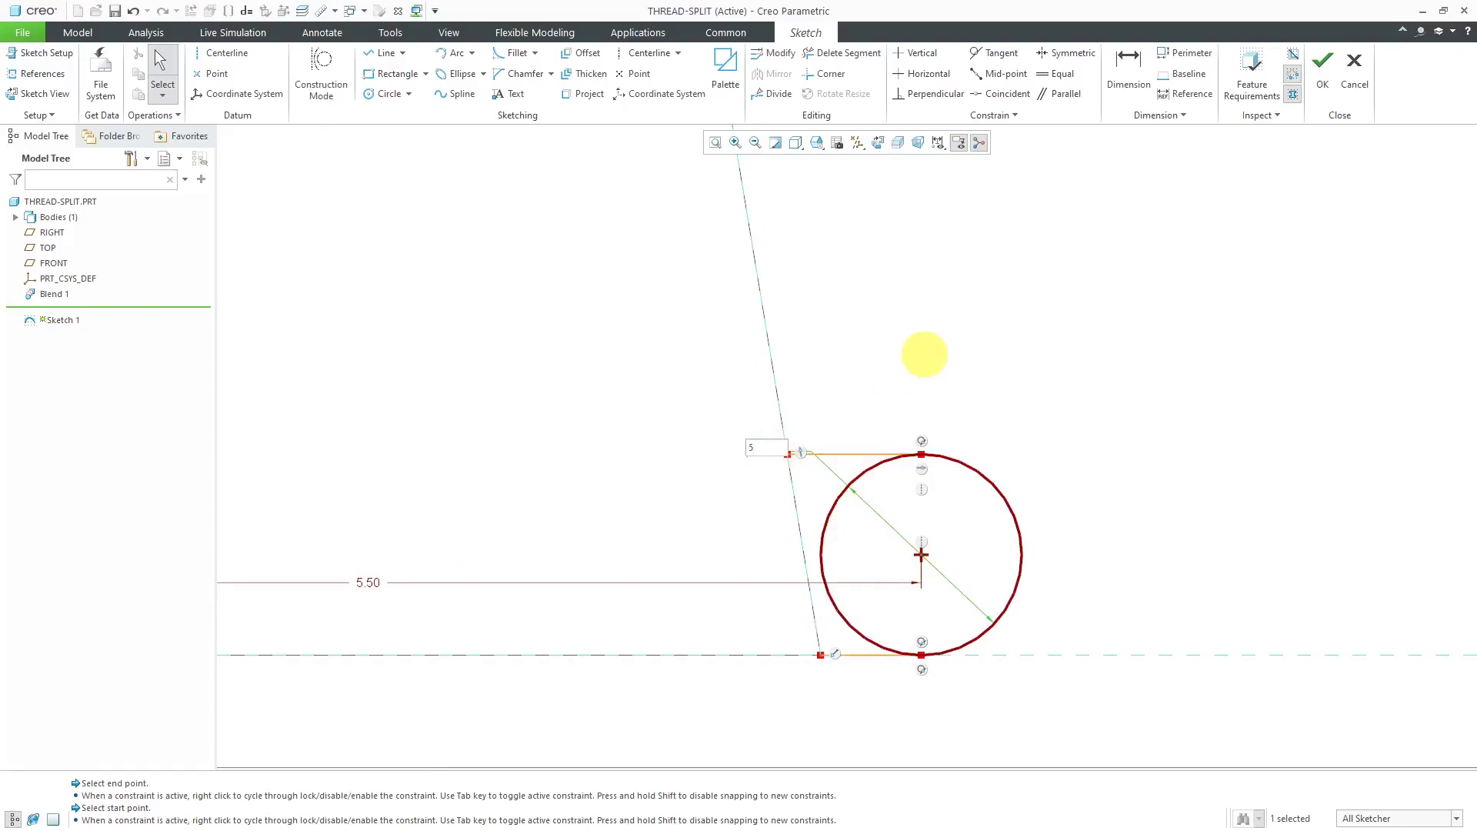
type(".5")
key("Return")
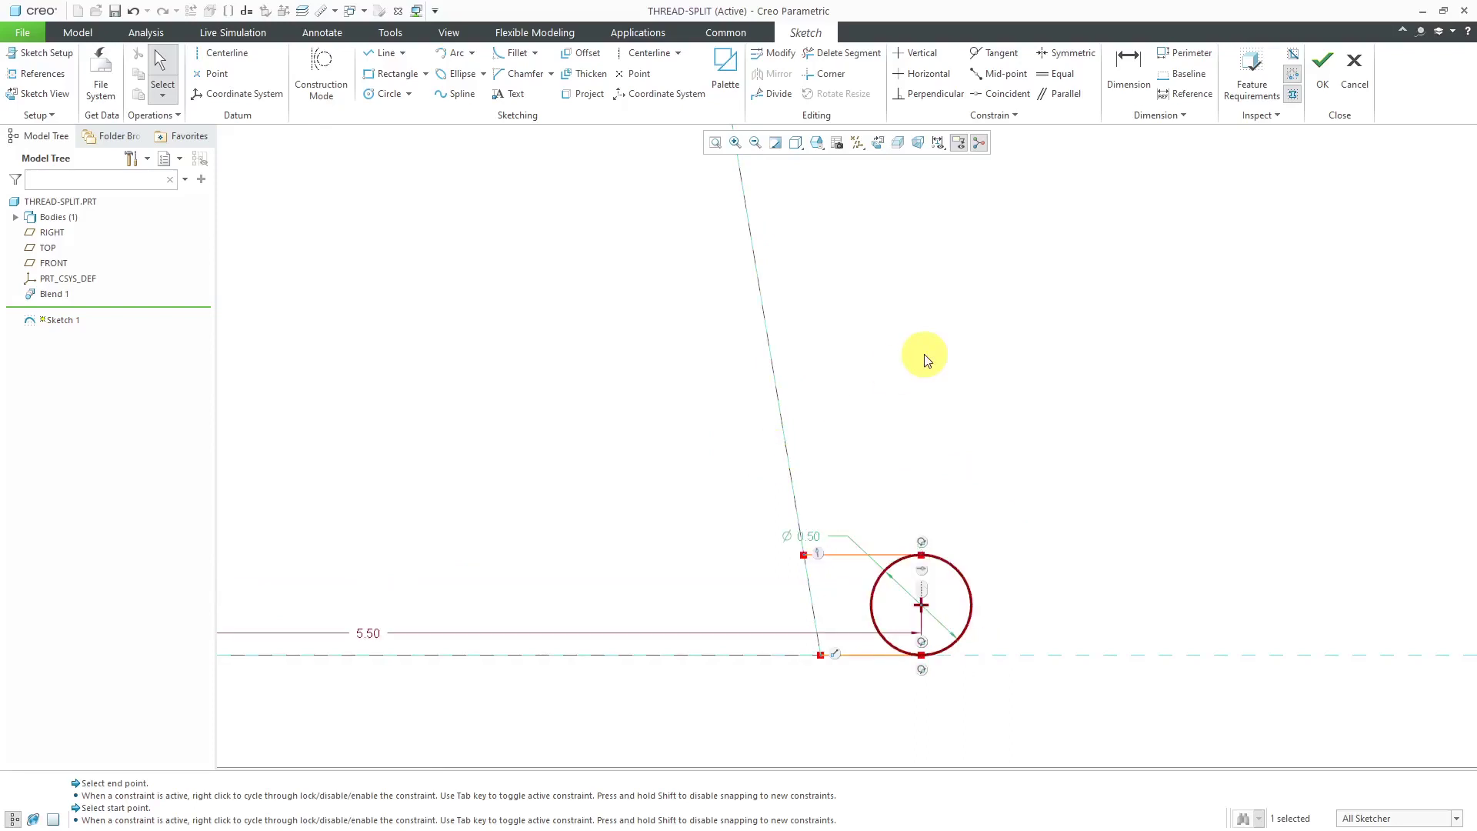
Place a sketch point at the circle's centre
left_click(933, 709)
scroll(935, 710, "up", 3)
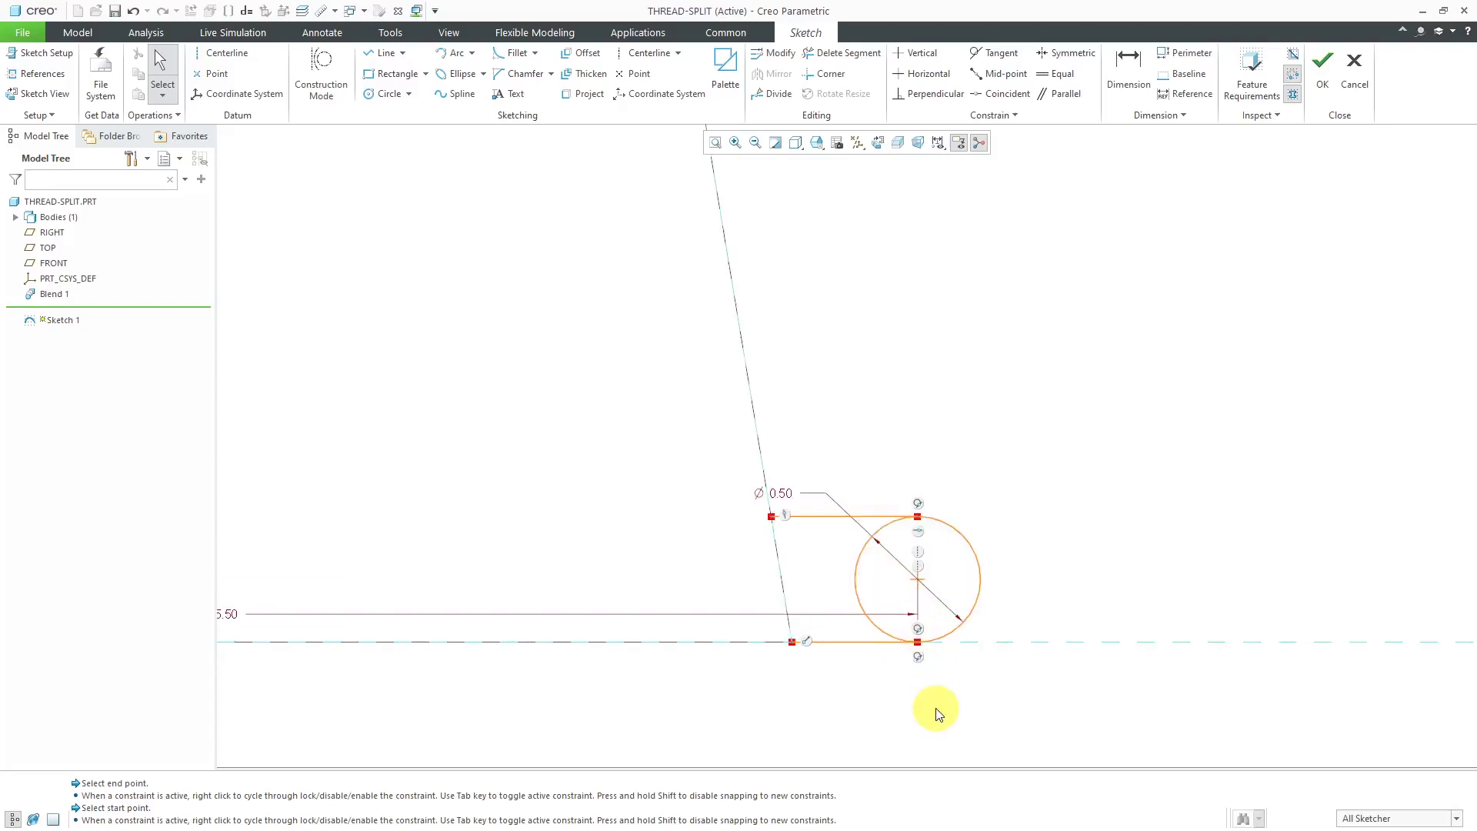
left_click(216, 74)
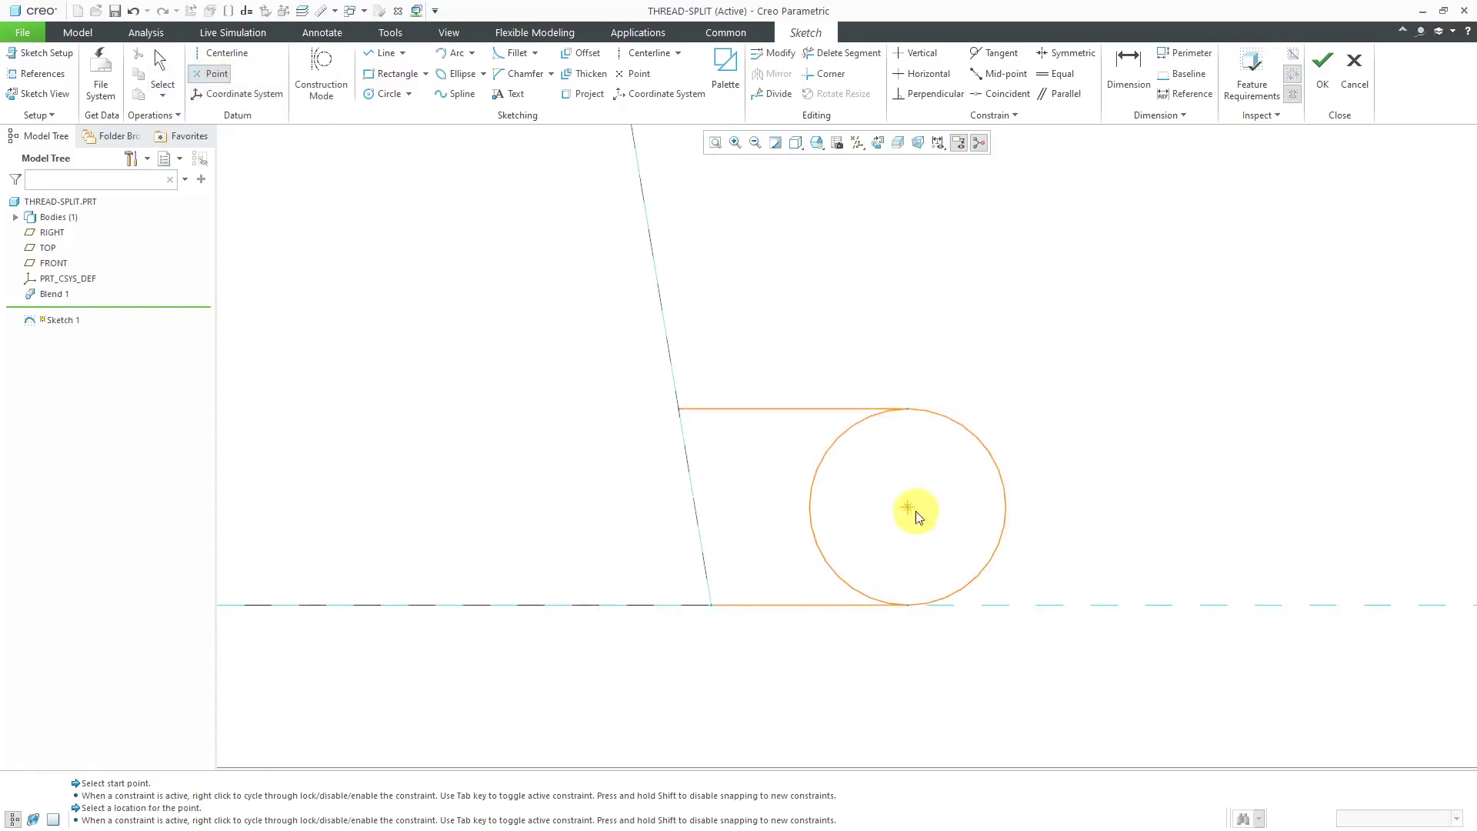
middle_click(1021, 361)
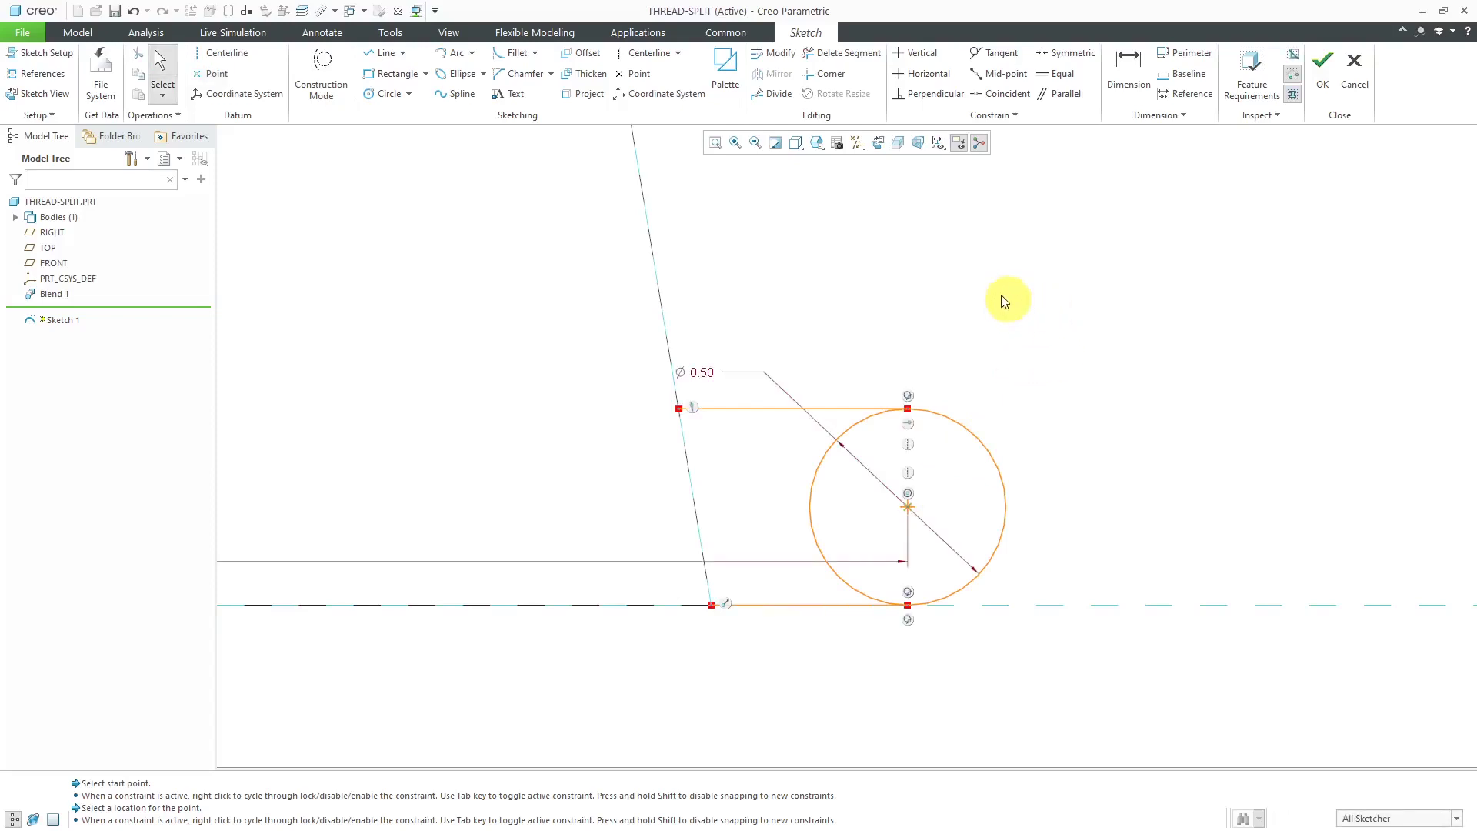
Delete the circle's left half and finish Sketch 1
left_click(843, 56)
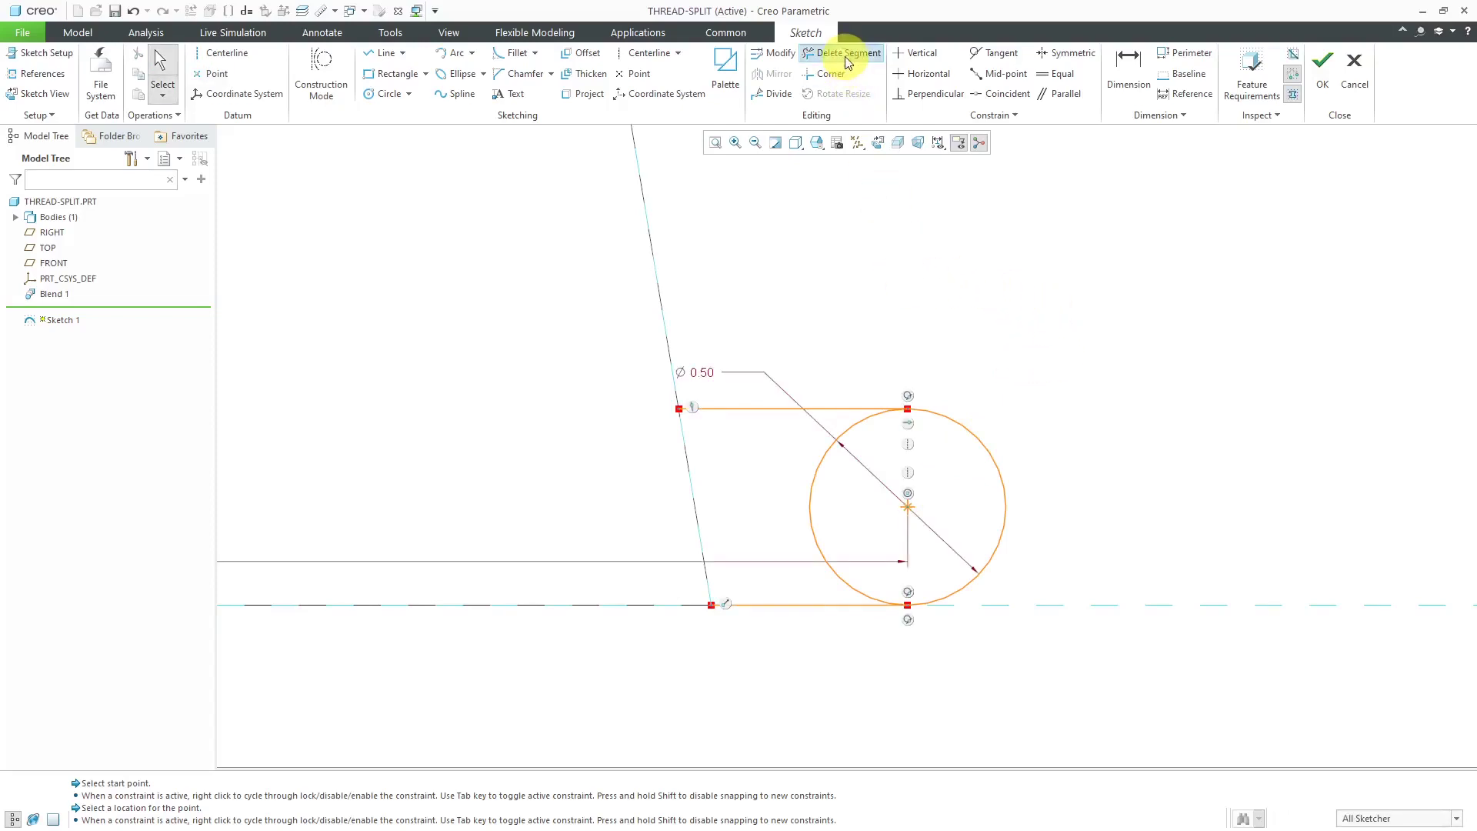
left_click(818, 490)
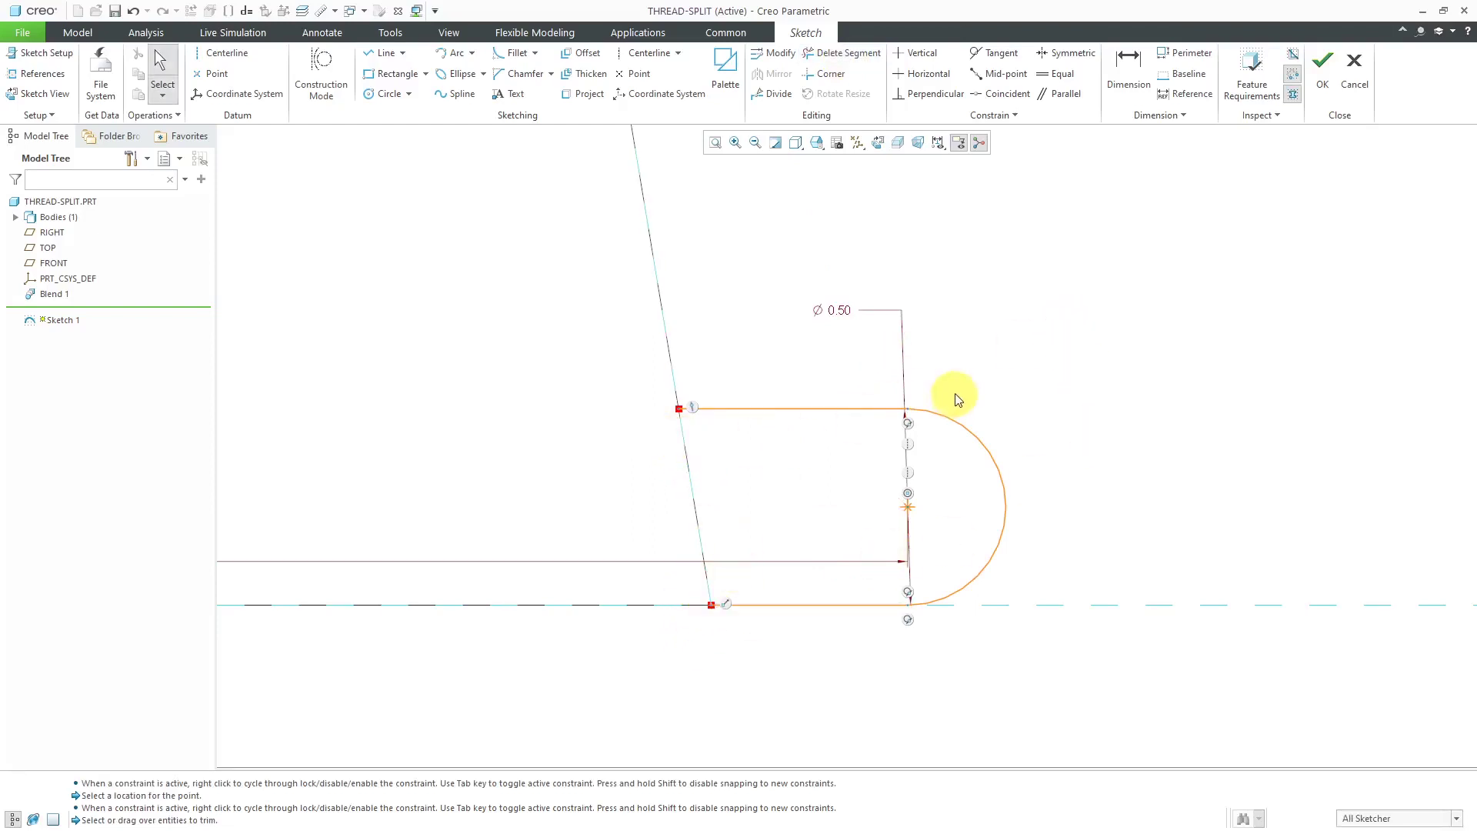
right_click(1097, 316)
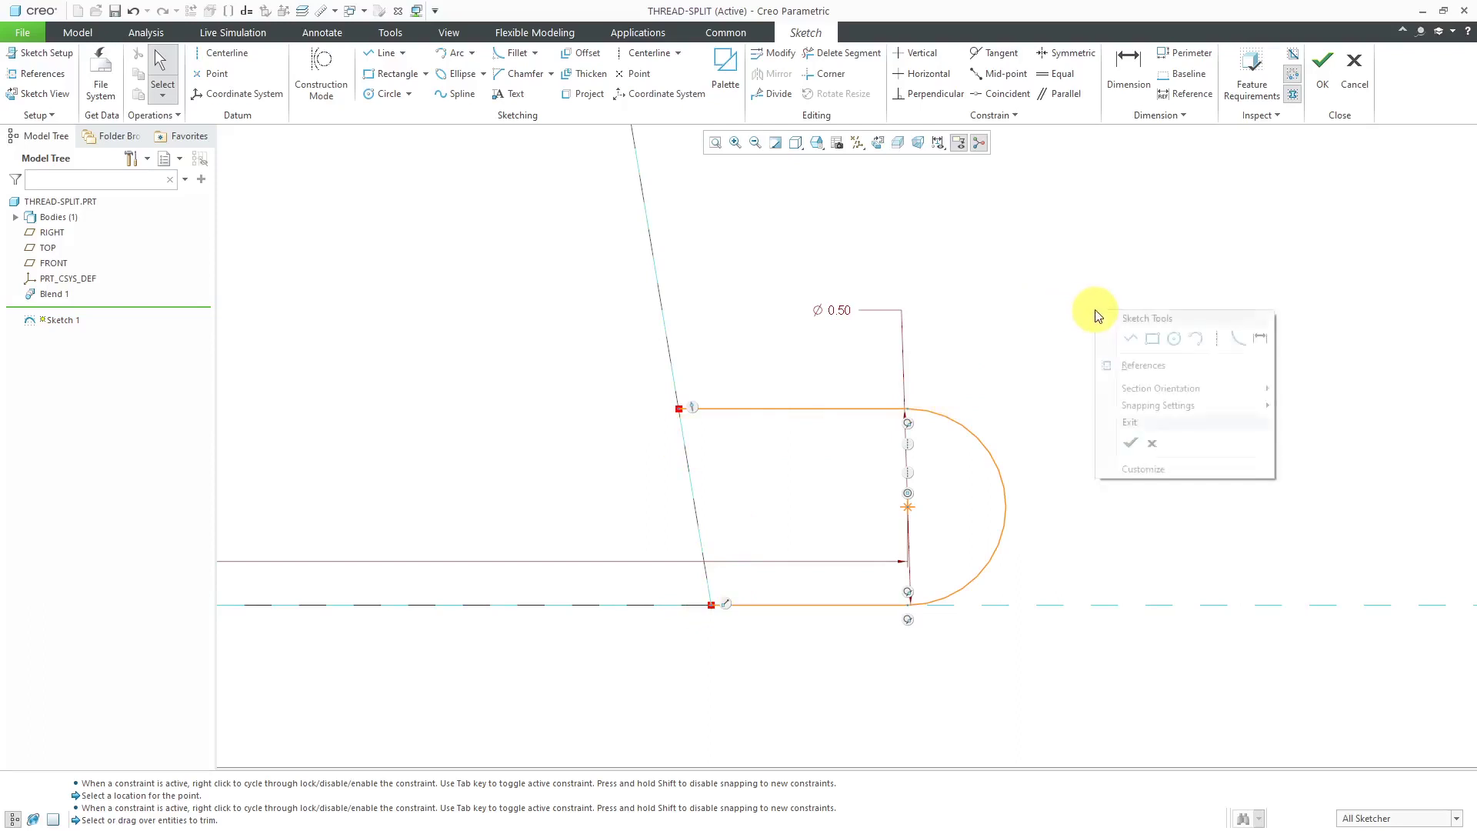
left_click(1130, 442)
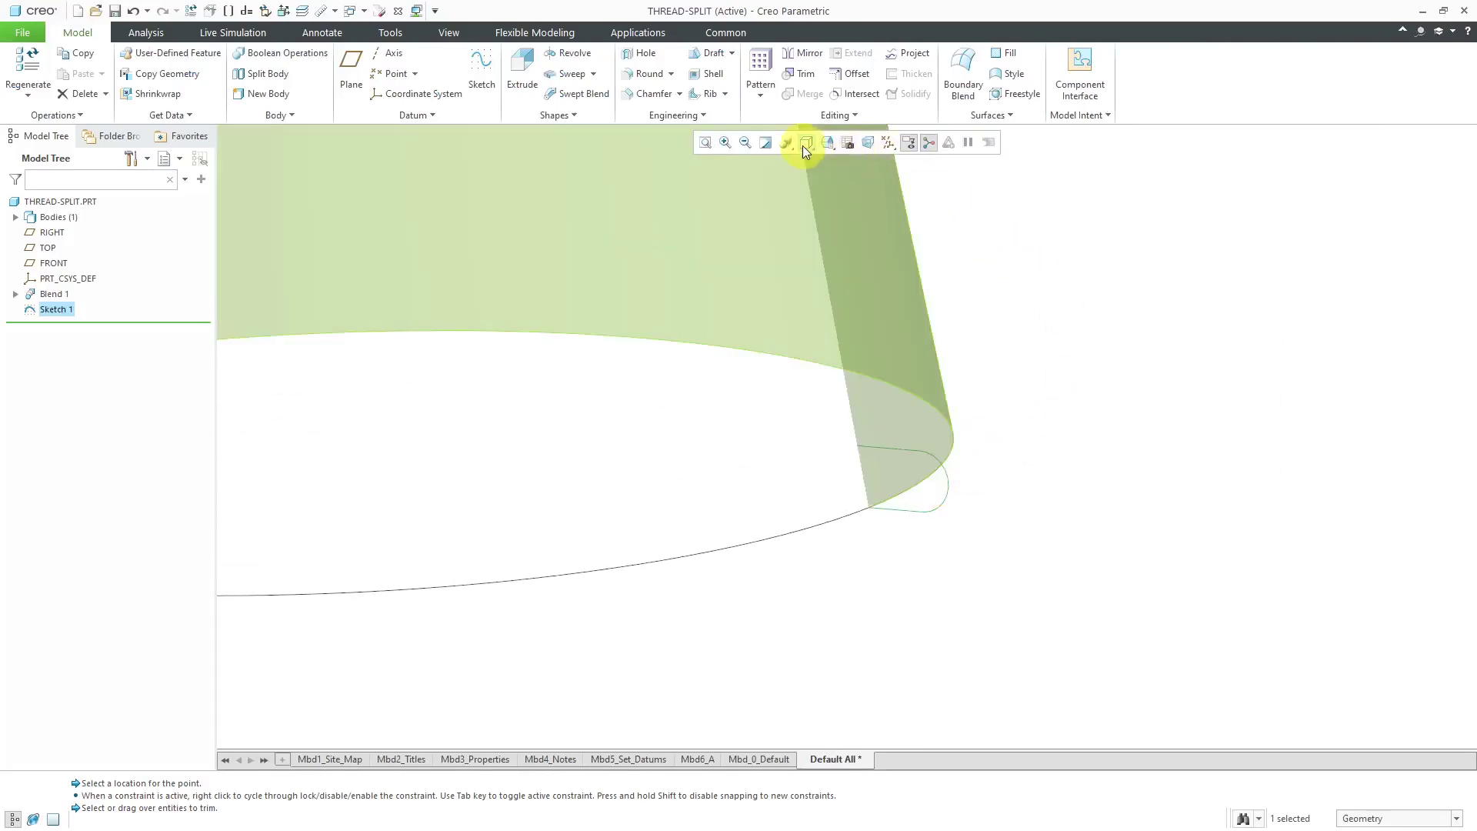
Switch to shaded-with-edges display and create a 0.50-thick profile rib from Sketch 1
left_click(804, 144)
left_click(846, 178)
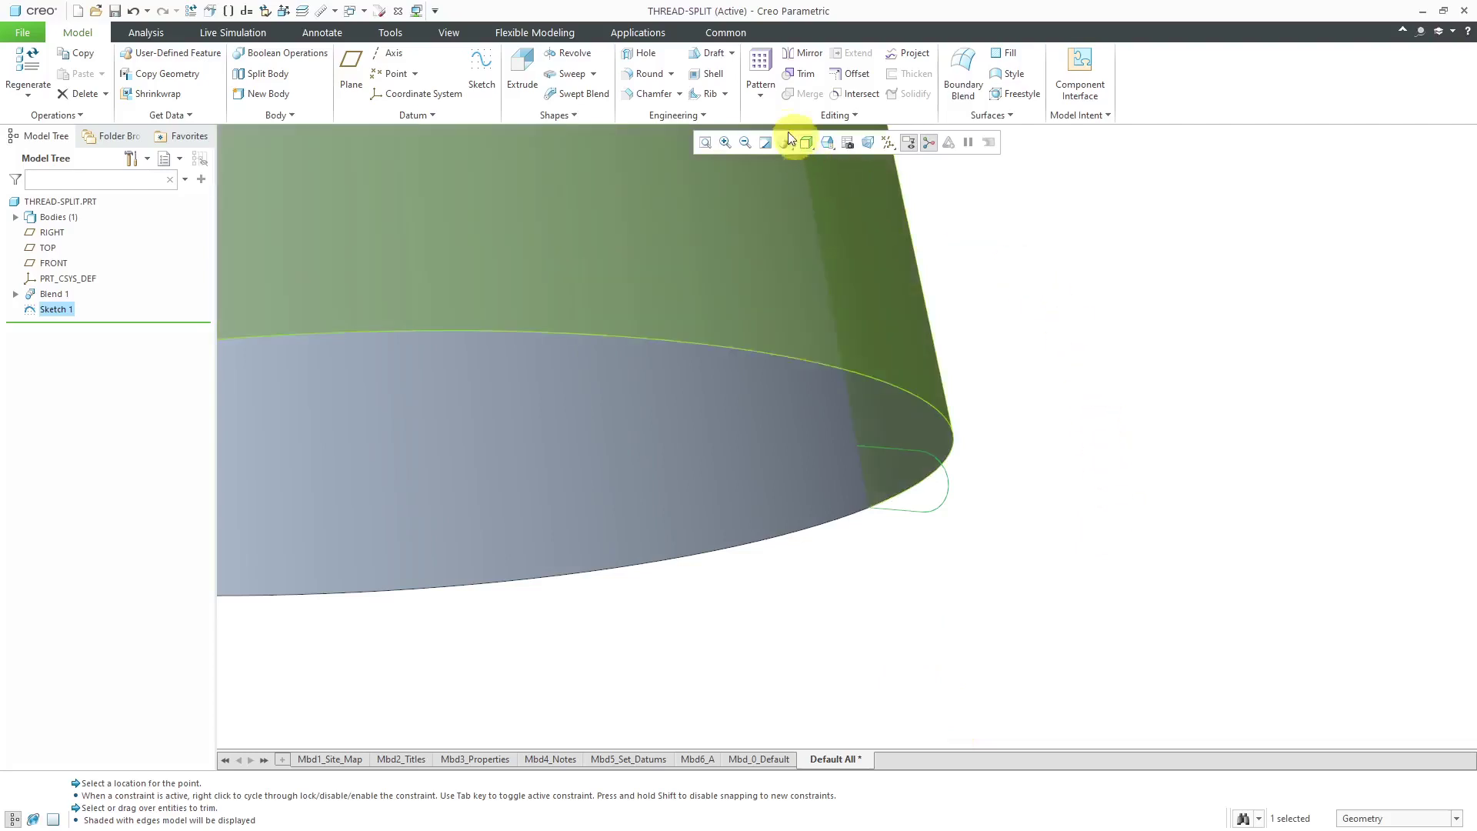
left_click(726, 95)
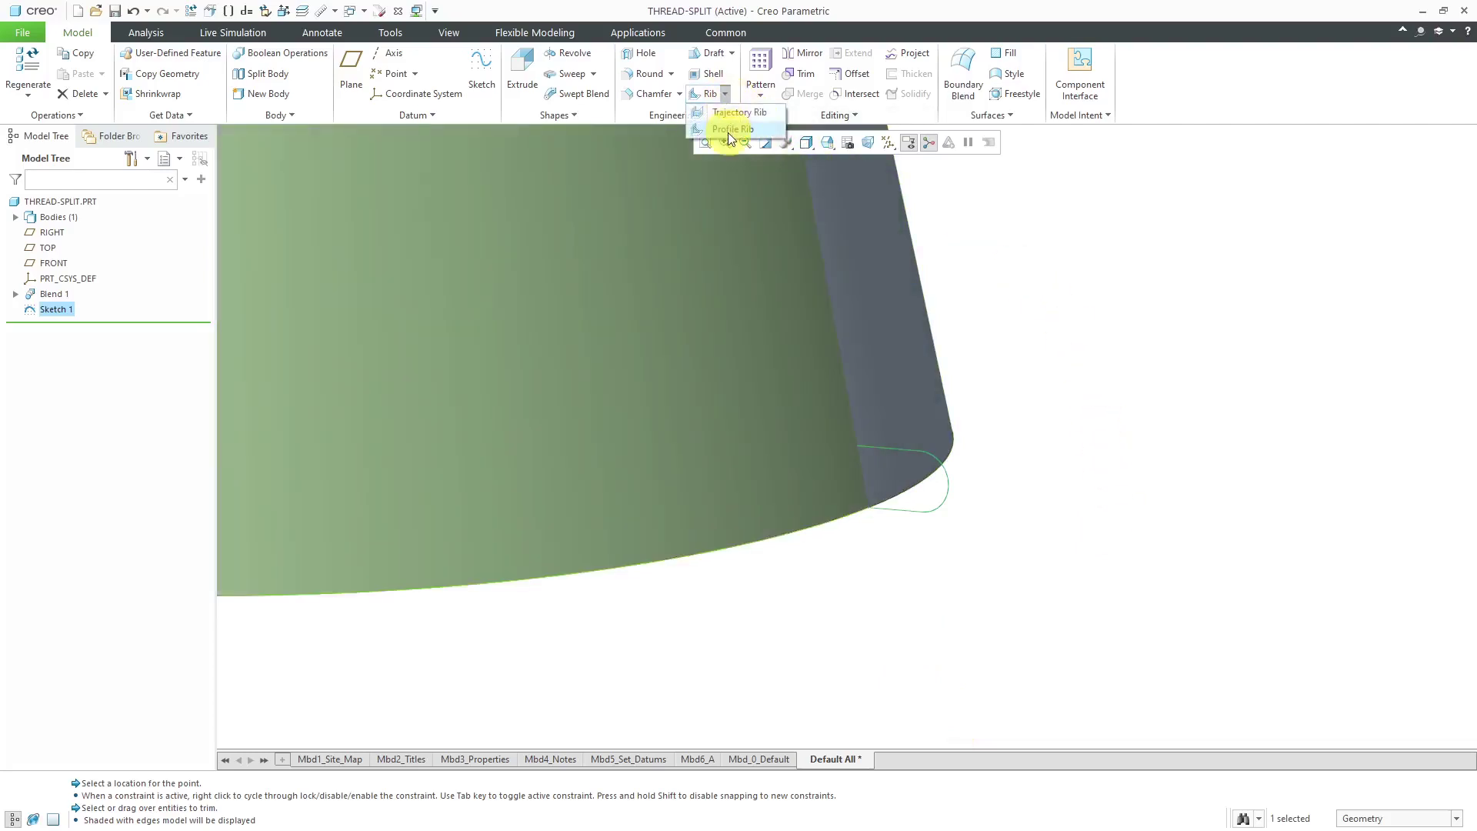
left_click(728, 132)
middle_click_drag(975, 564, 917, 550)
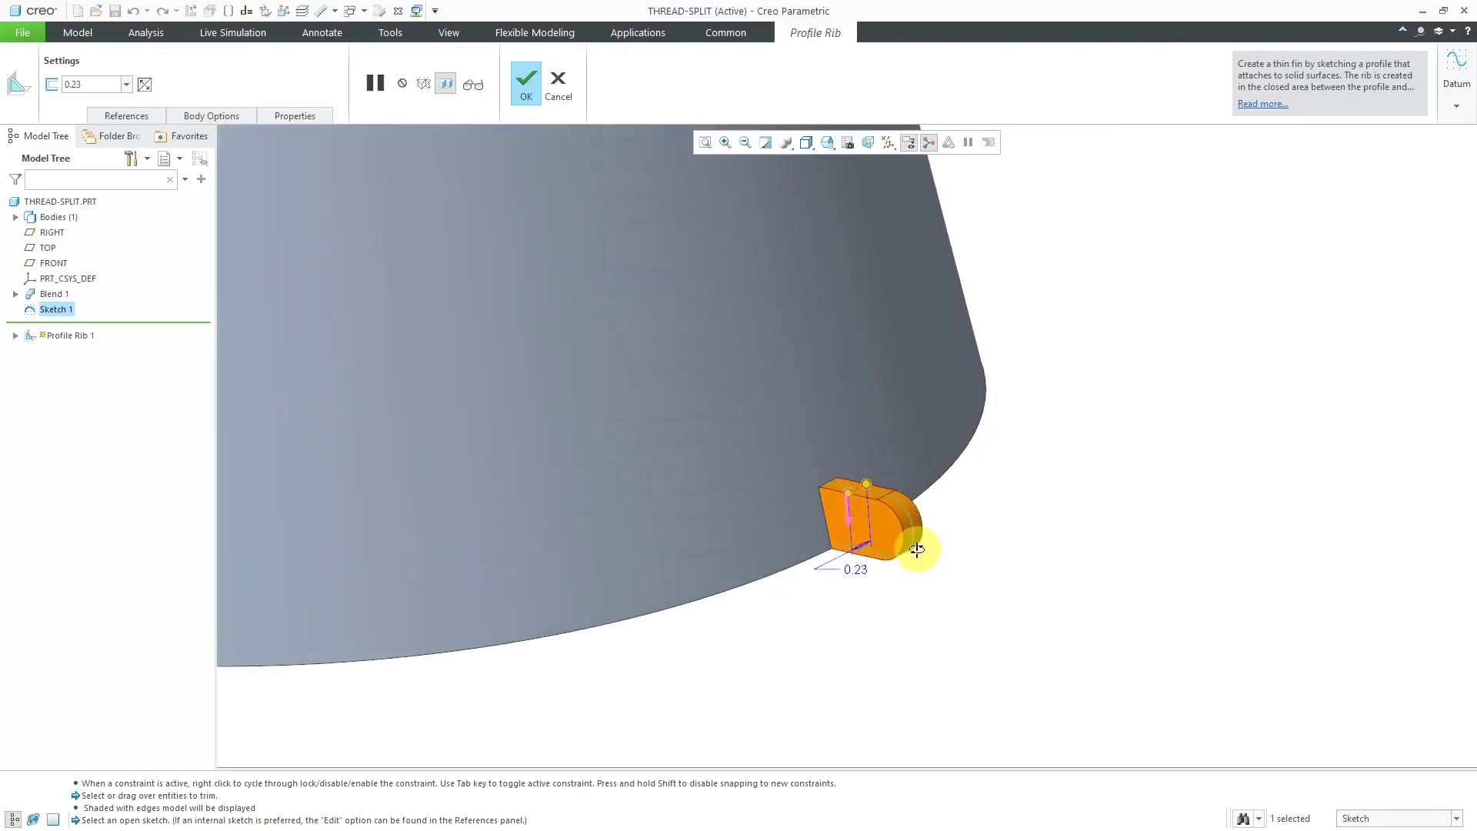
double_click(859, 571)
type("0.5")
key("Return")
scroll(883, 557, "down", 3)
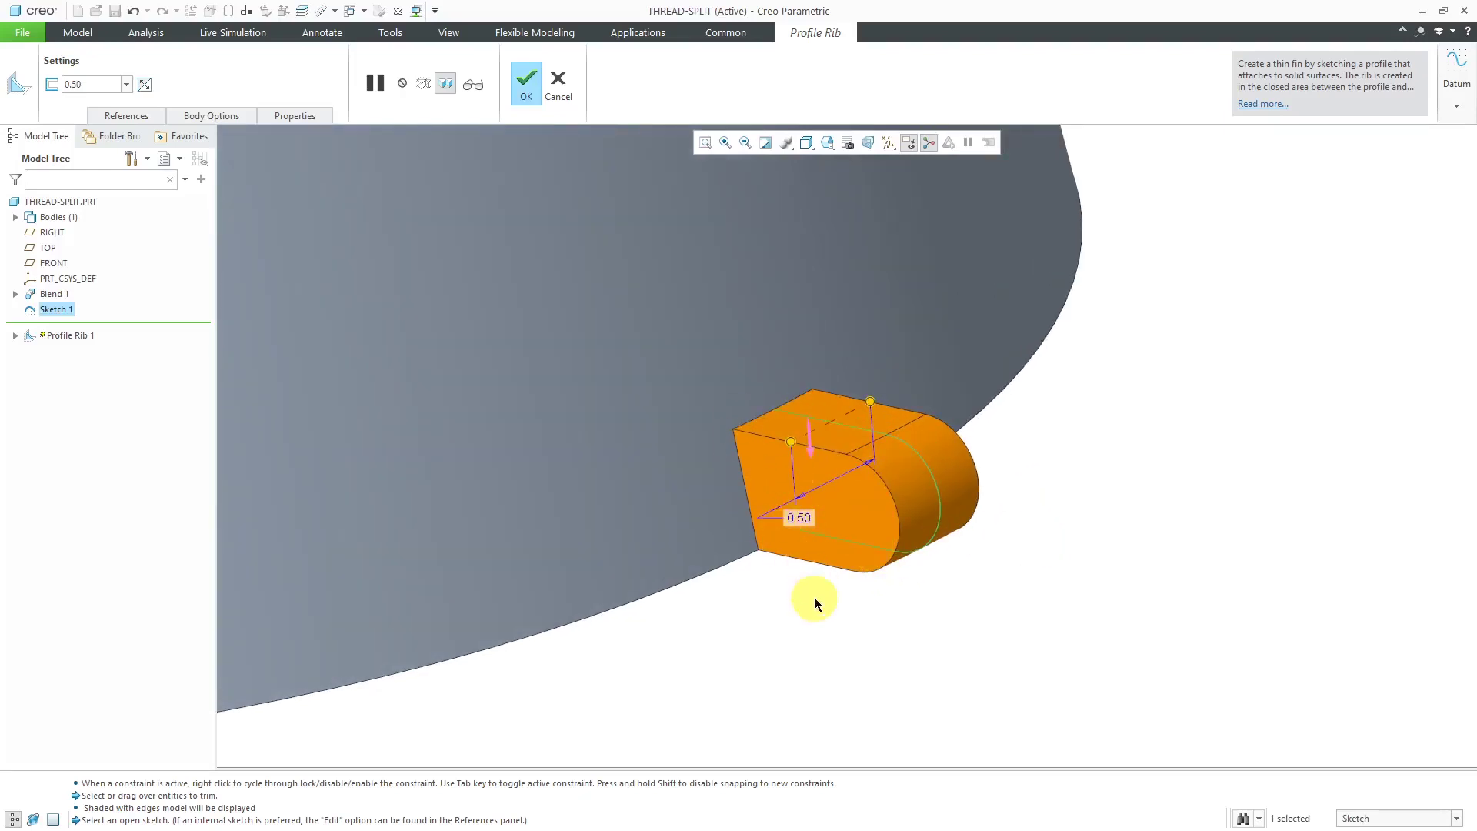
scroll(812, 531, "up", 3)
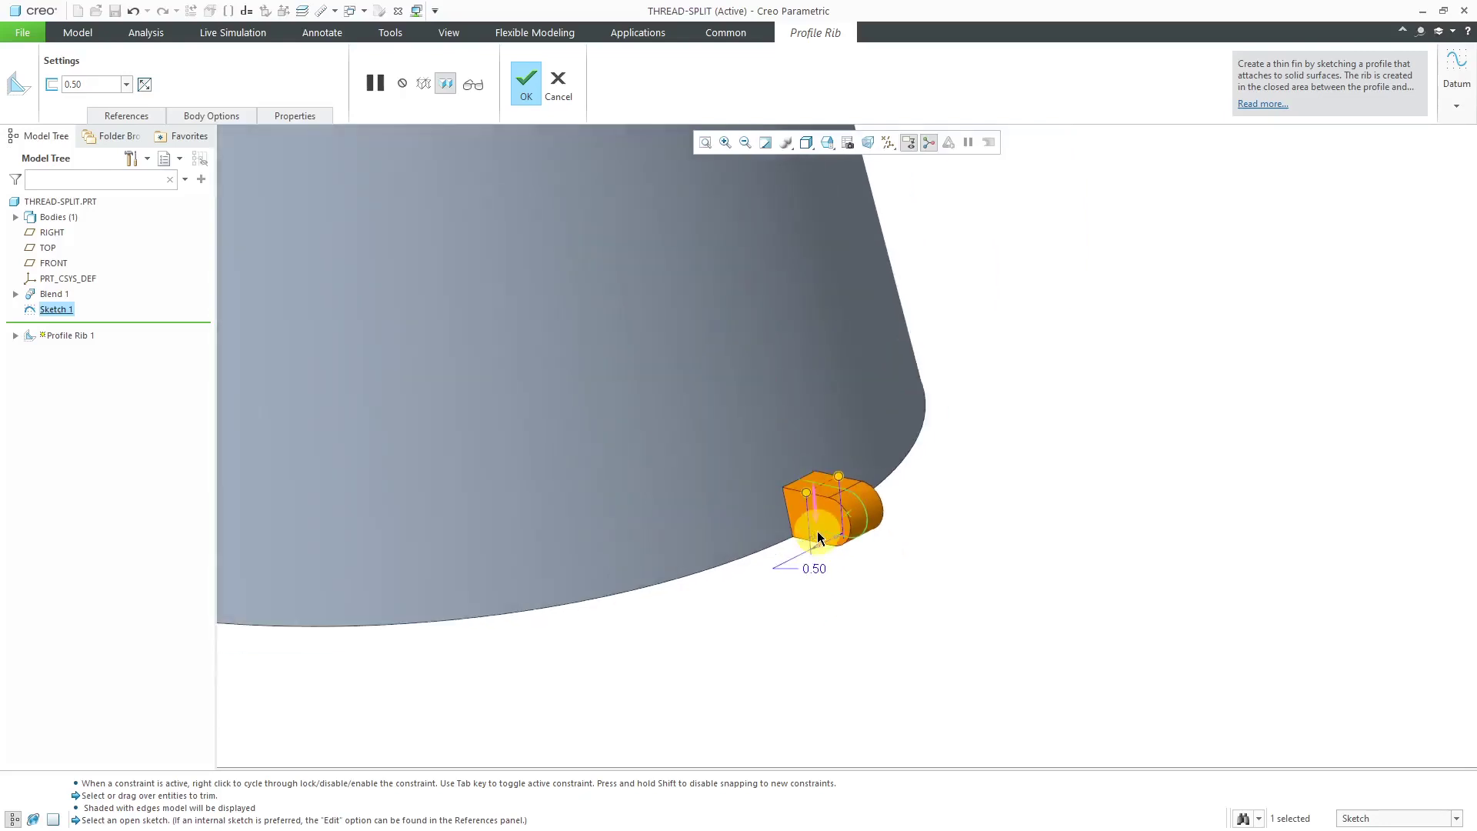
scroll(817, 537, "down", 2)
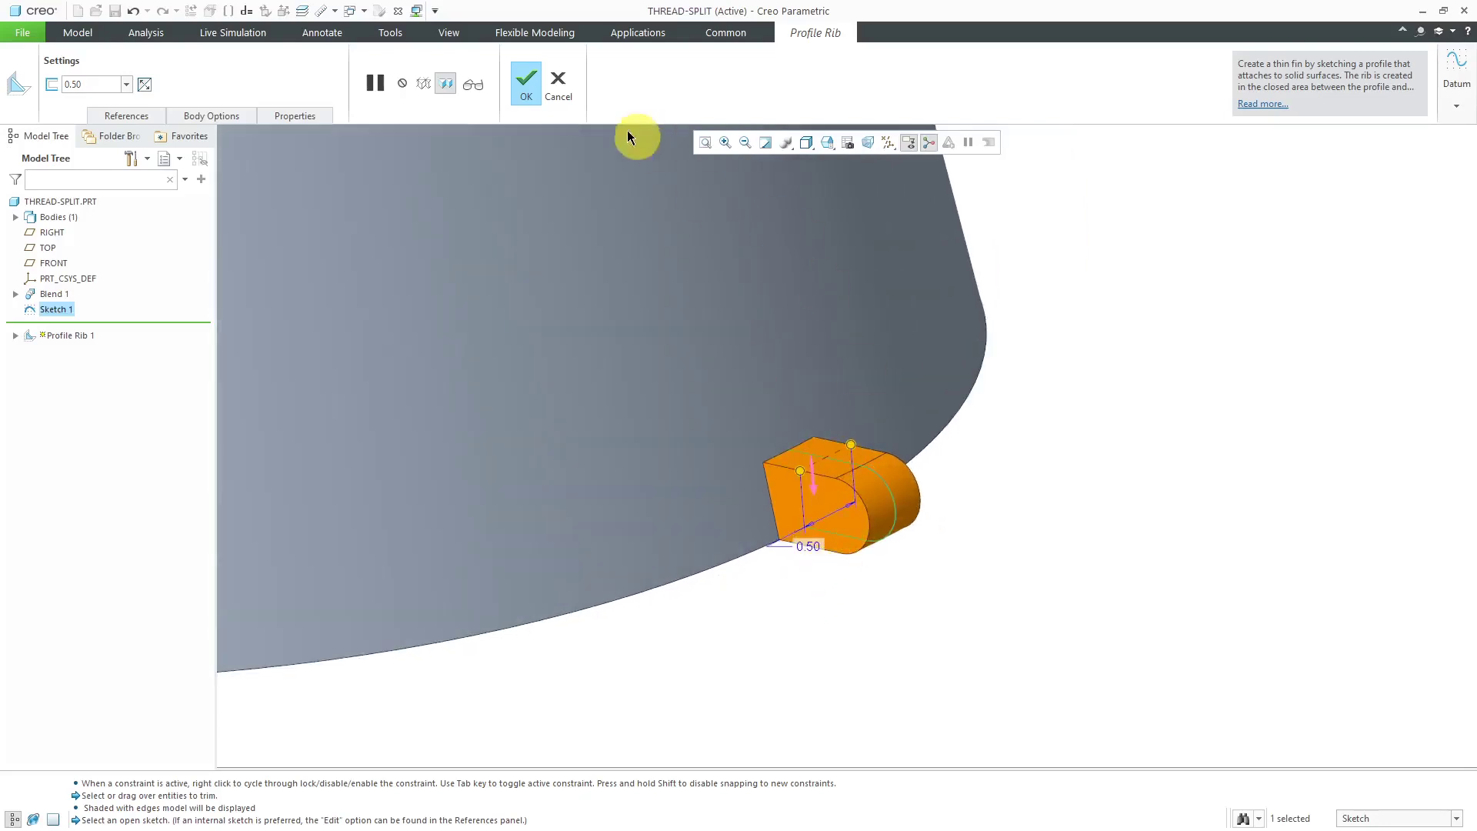
Finish Profile Rib 1 and display datum axes and points
left_click(528, 85)
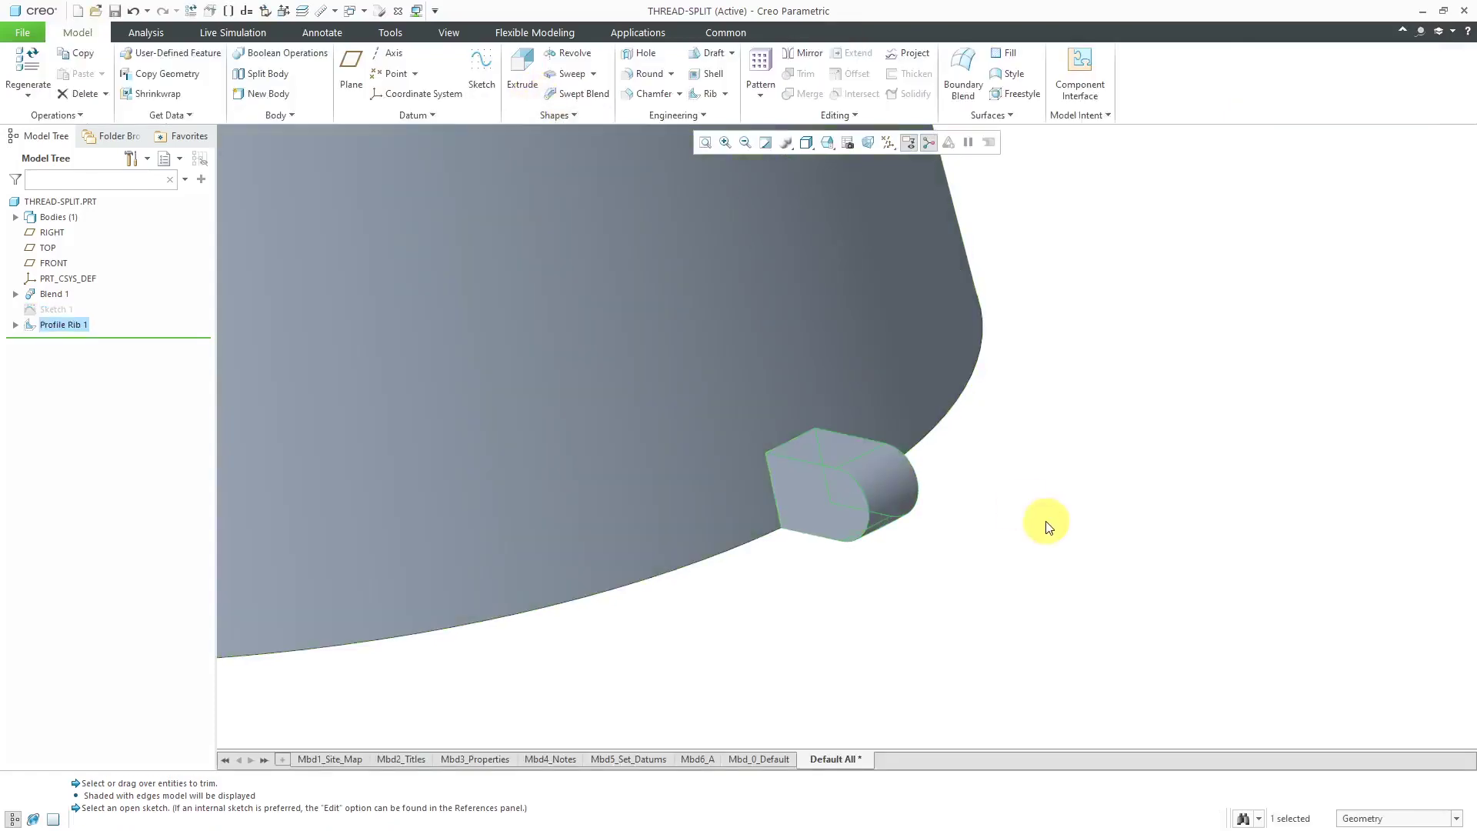
left_click(883, 145)
left_click(925, 180)
left_click(923, 195)
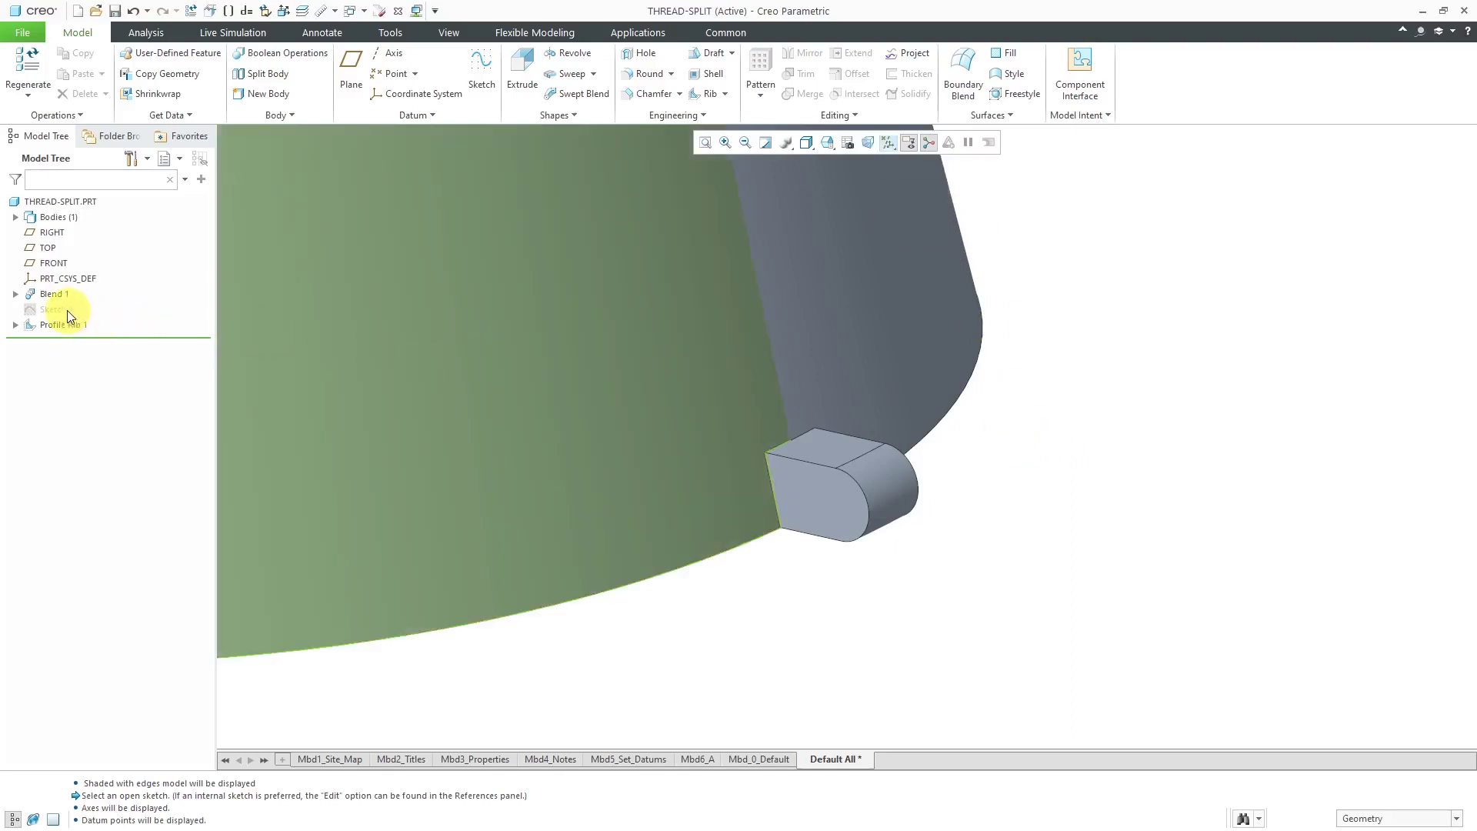
left_click(56, 309)
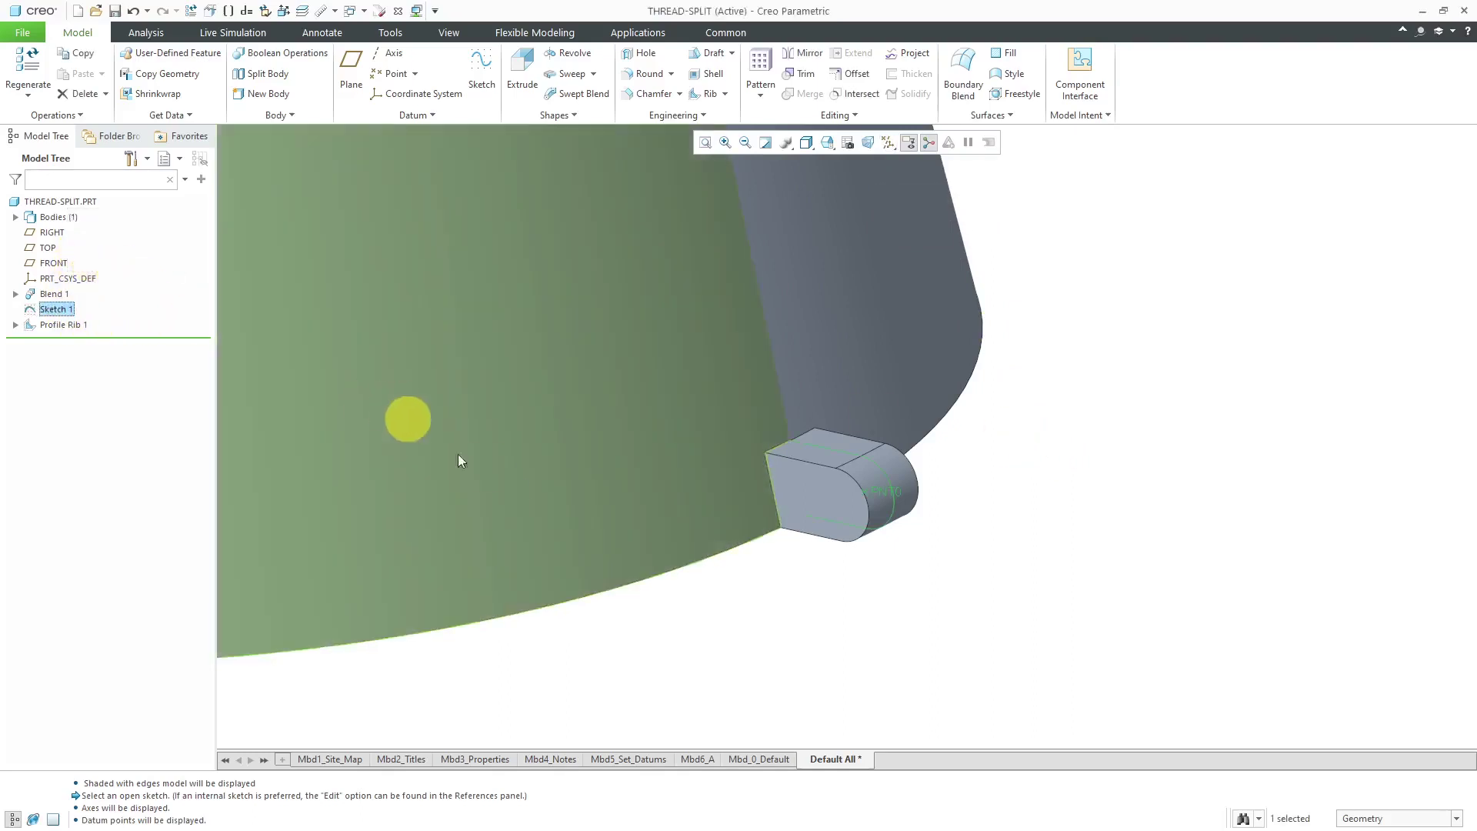
left_click(851, 610)
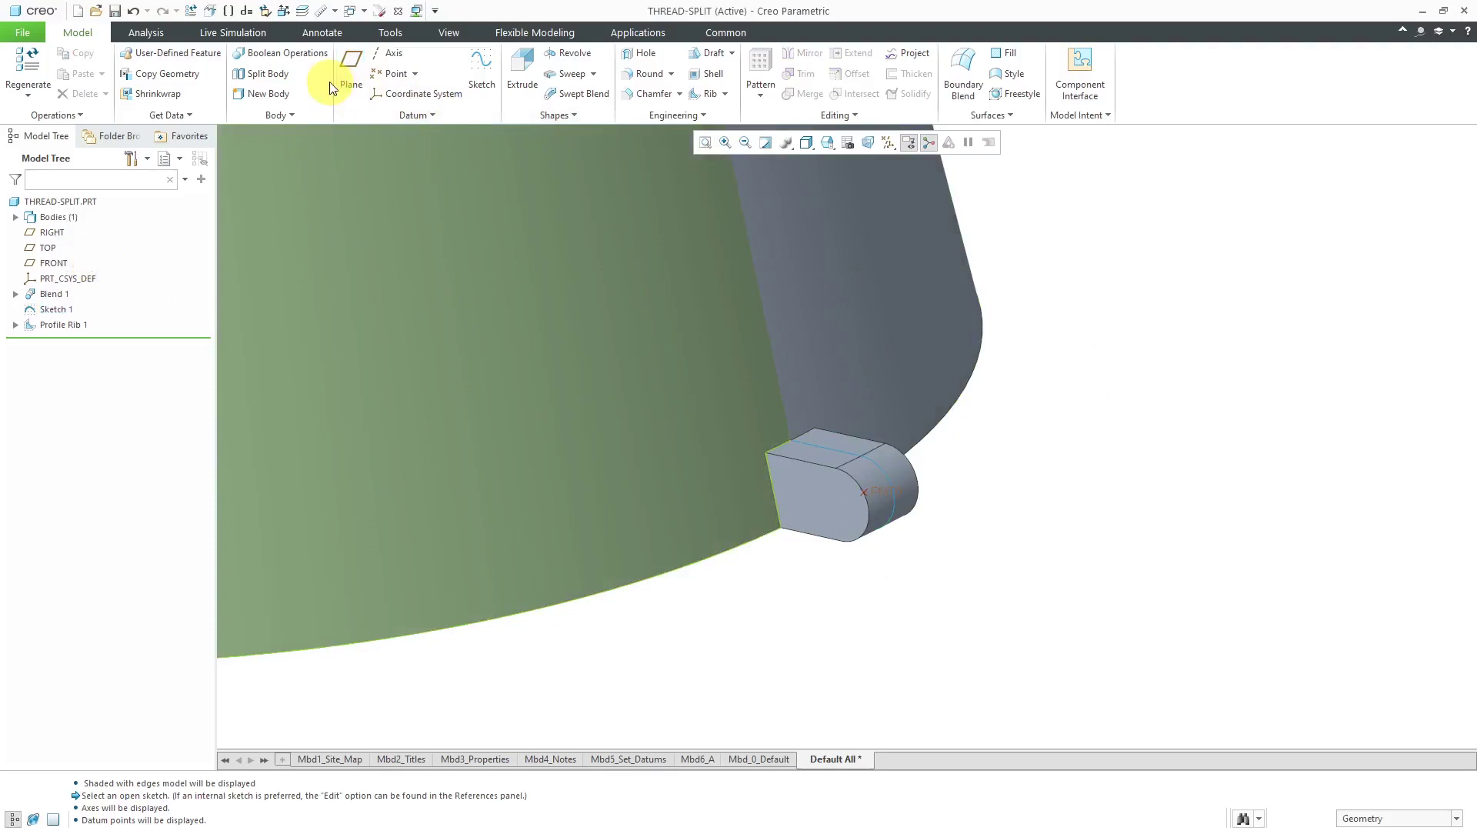
Add datum axis A_1 through Sketch 1's point, normal to FRONT
left_click(386, 51)
scroll(657, 422, "up", 4)
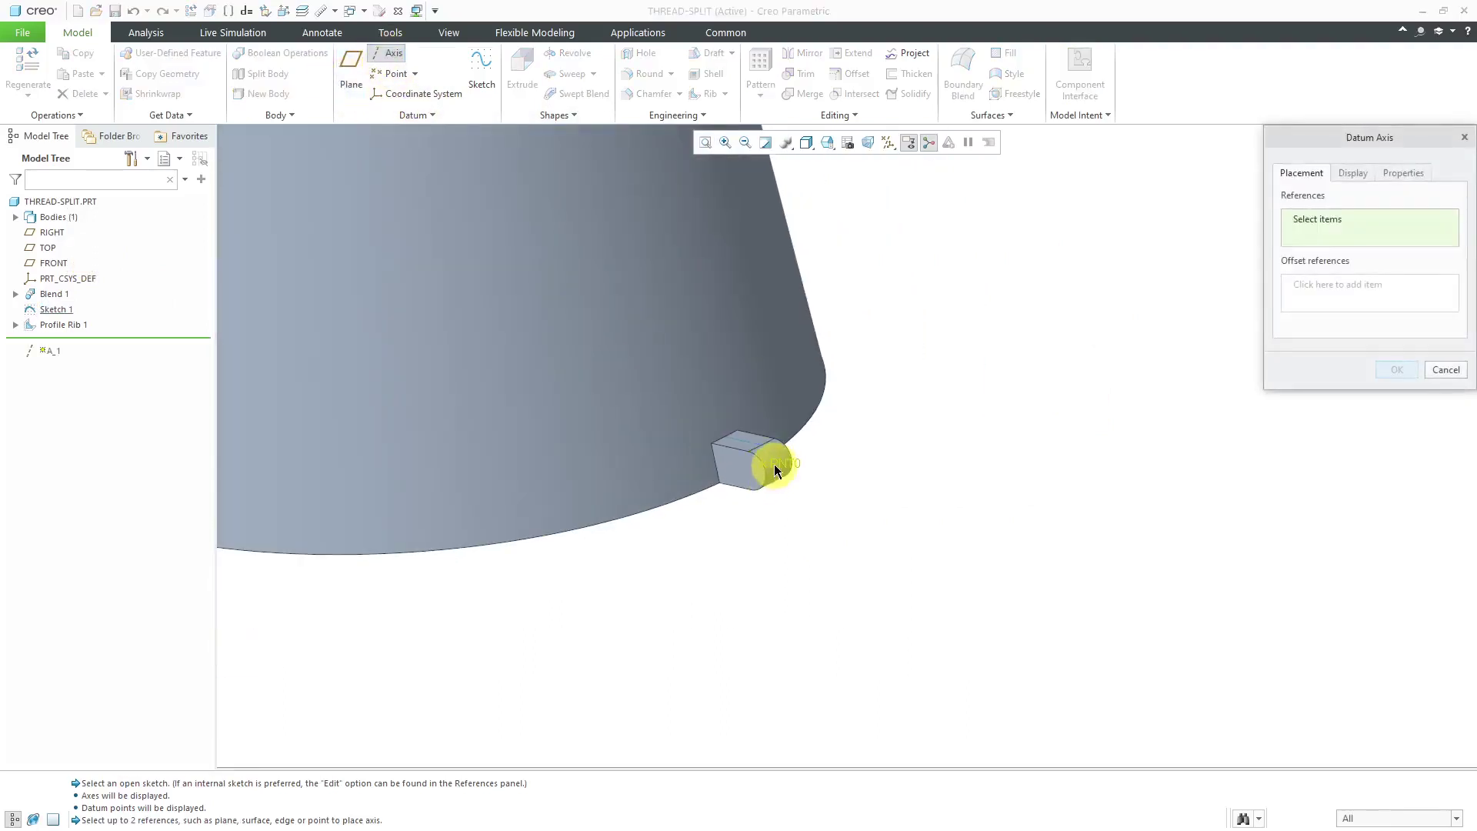
left_click(774, 464)
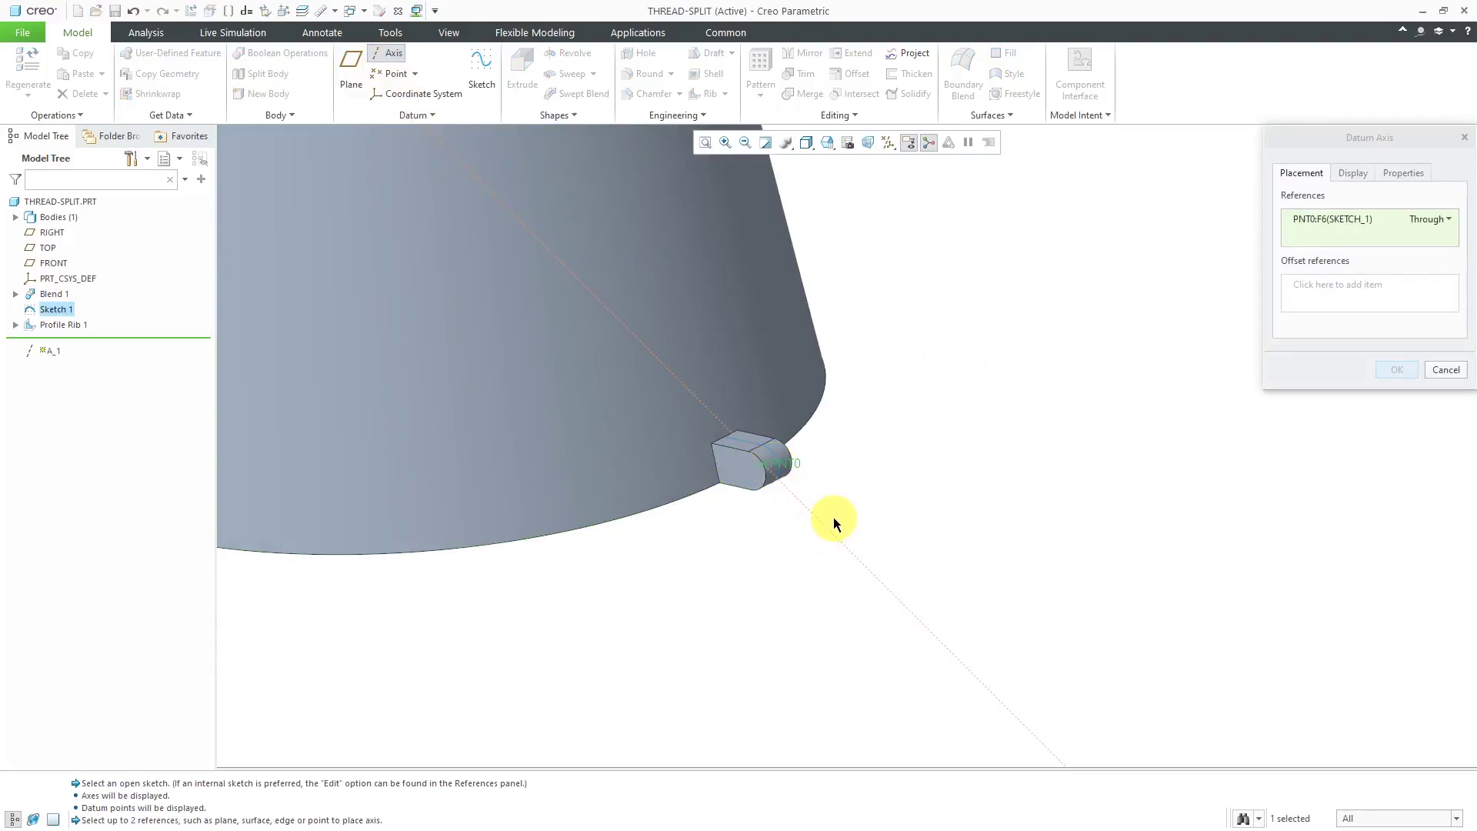
left_click(51, 264, "ctrl")
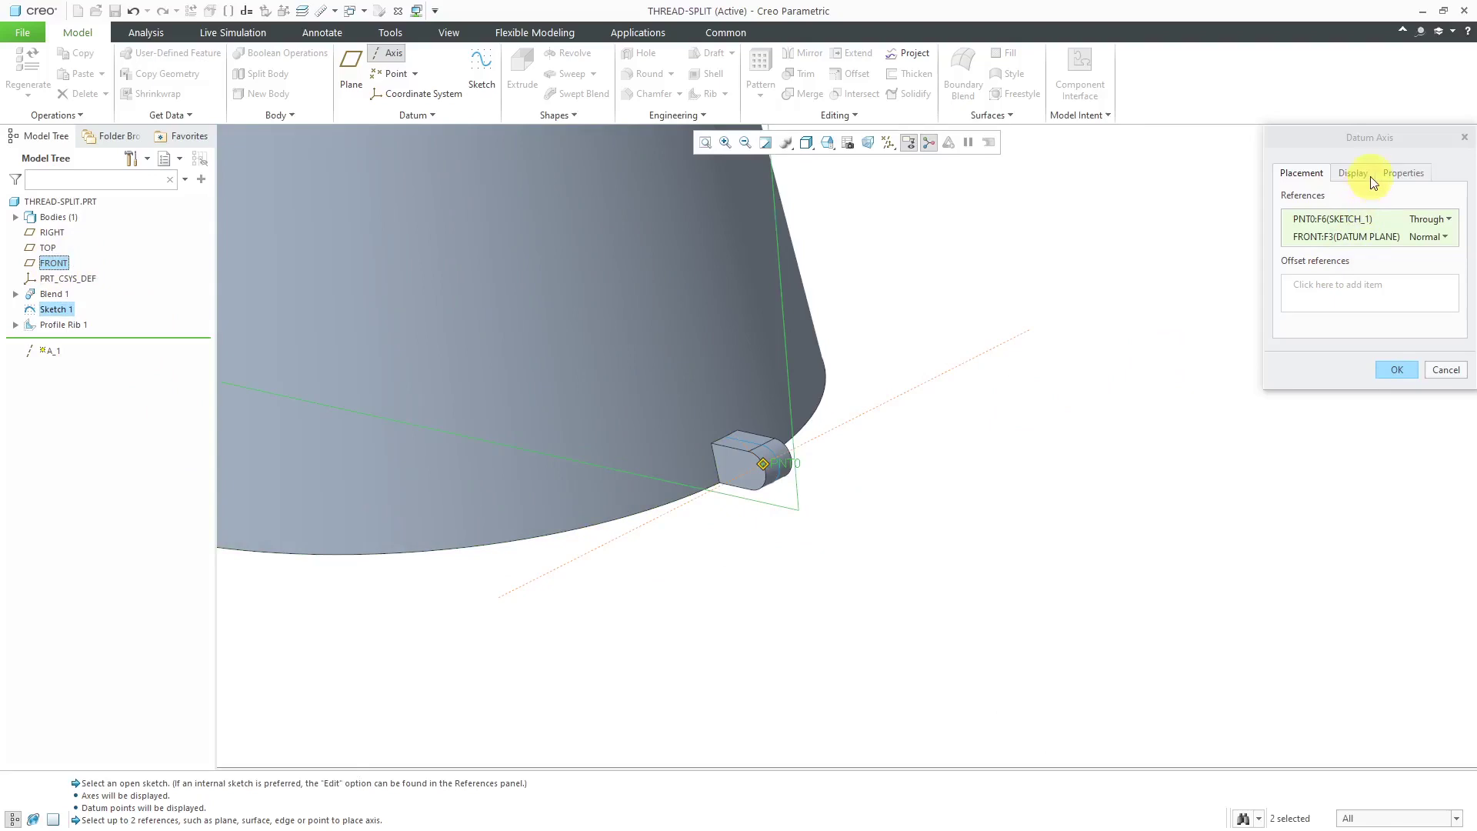
left_click(1393, 368)
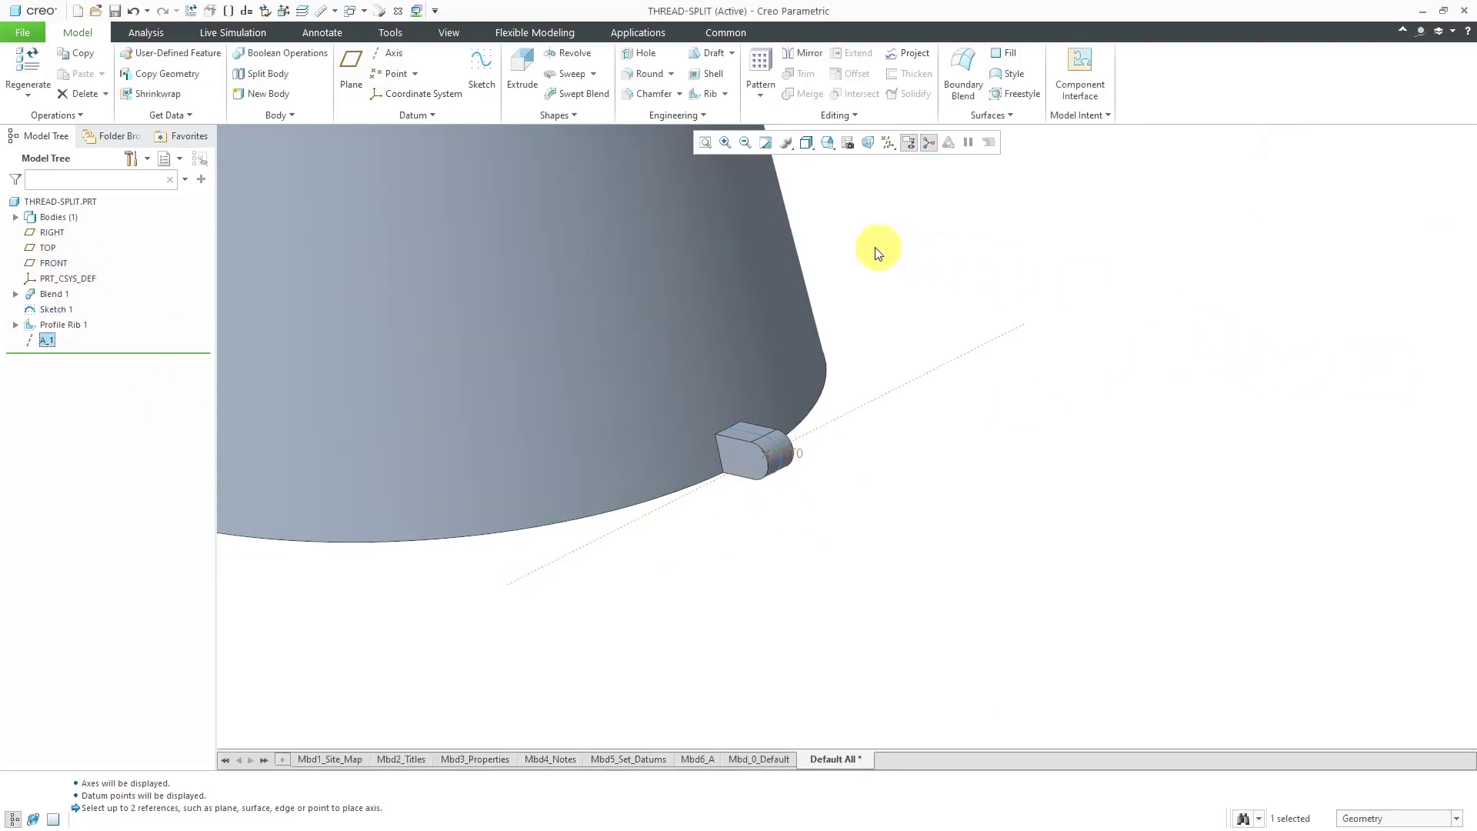
Add a 0.25-diameter through-all hole on the boss face, coaxial with axis A_1
left_click(646, 58)
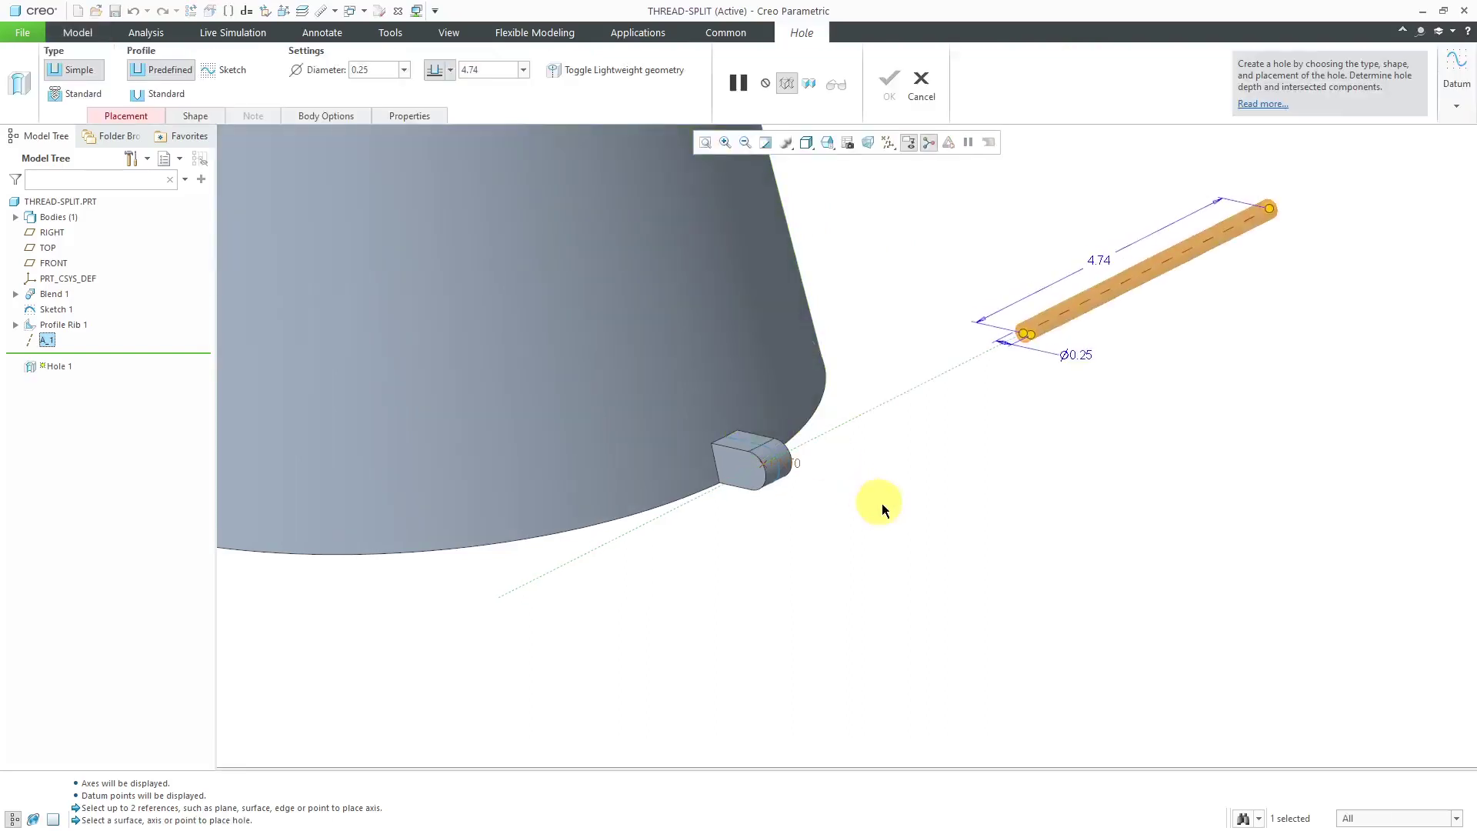
scroll(709, 536, "down", 2)
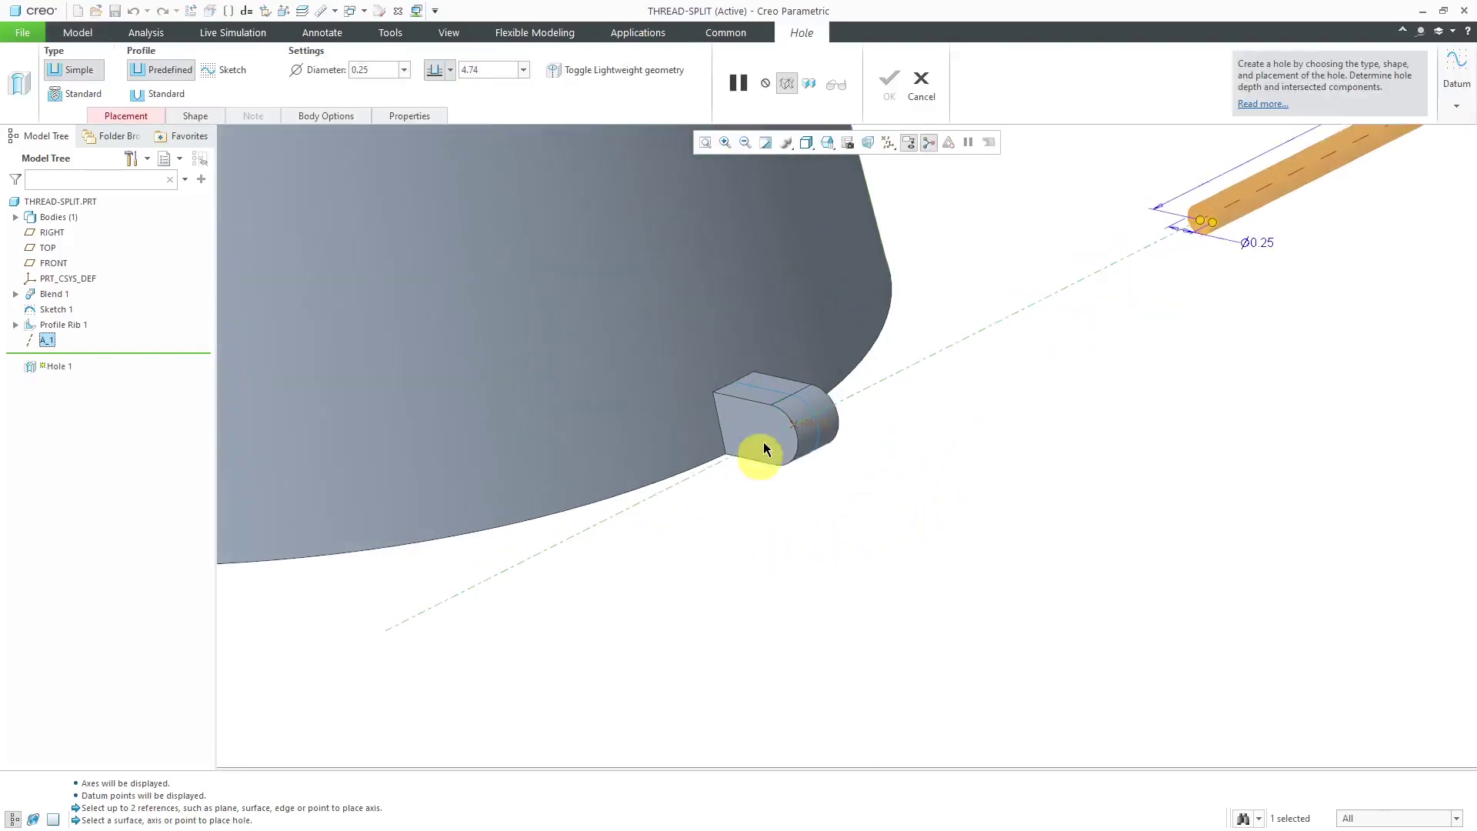
left_click(766, 427, "ctrl")
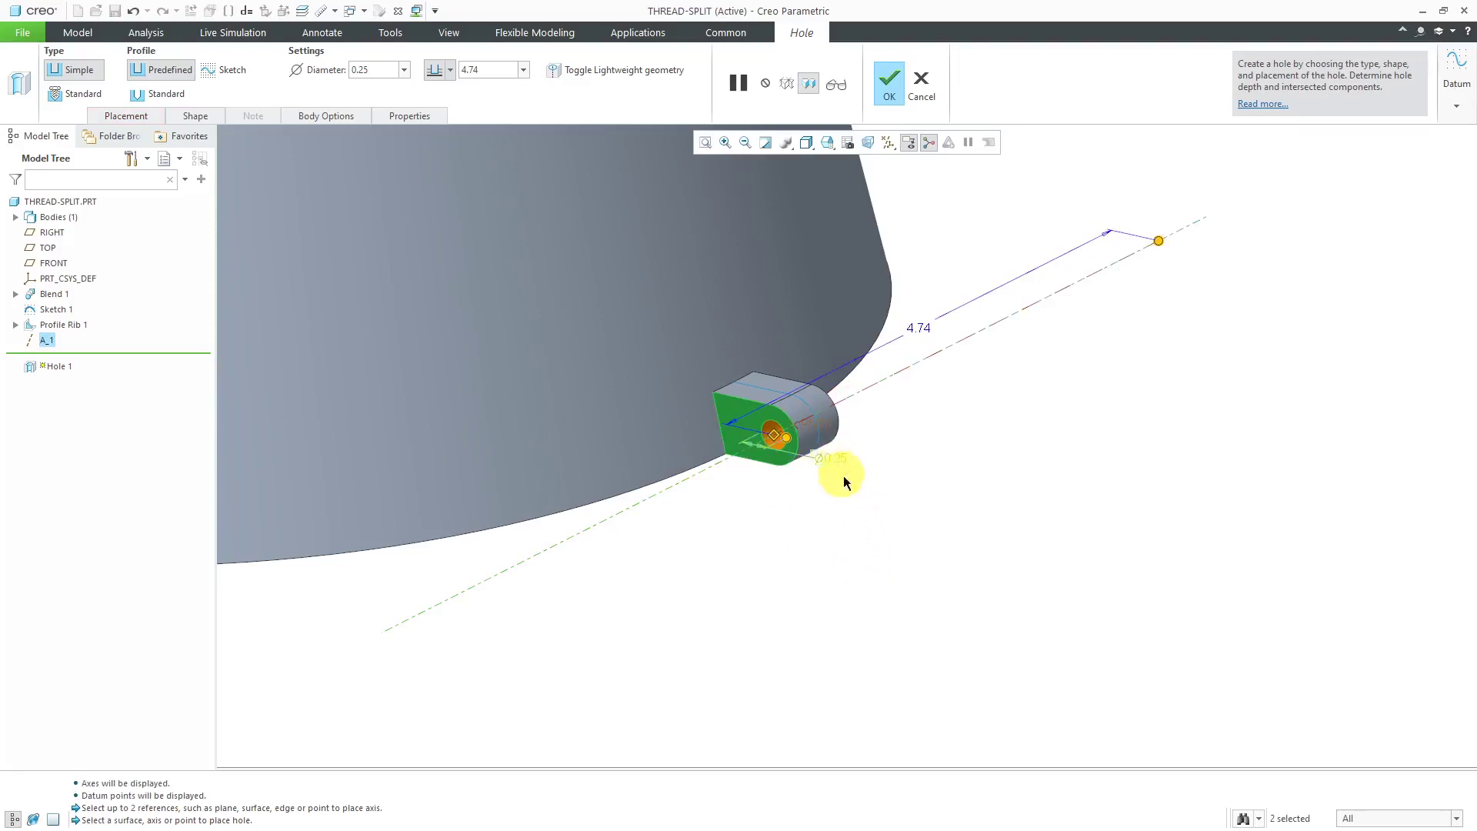
right_click(1160, 248)
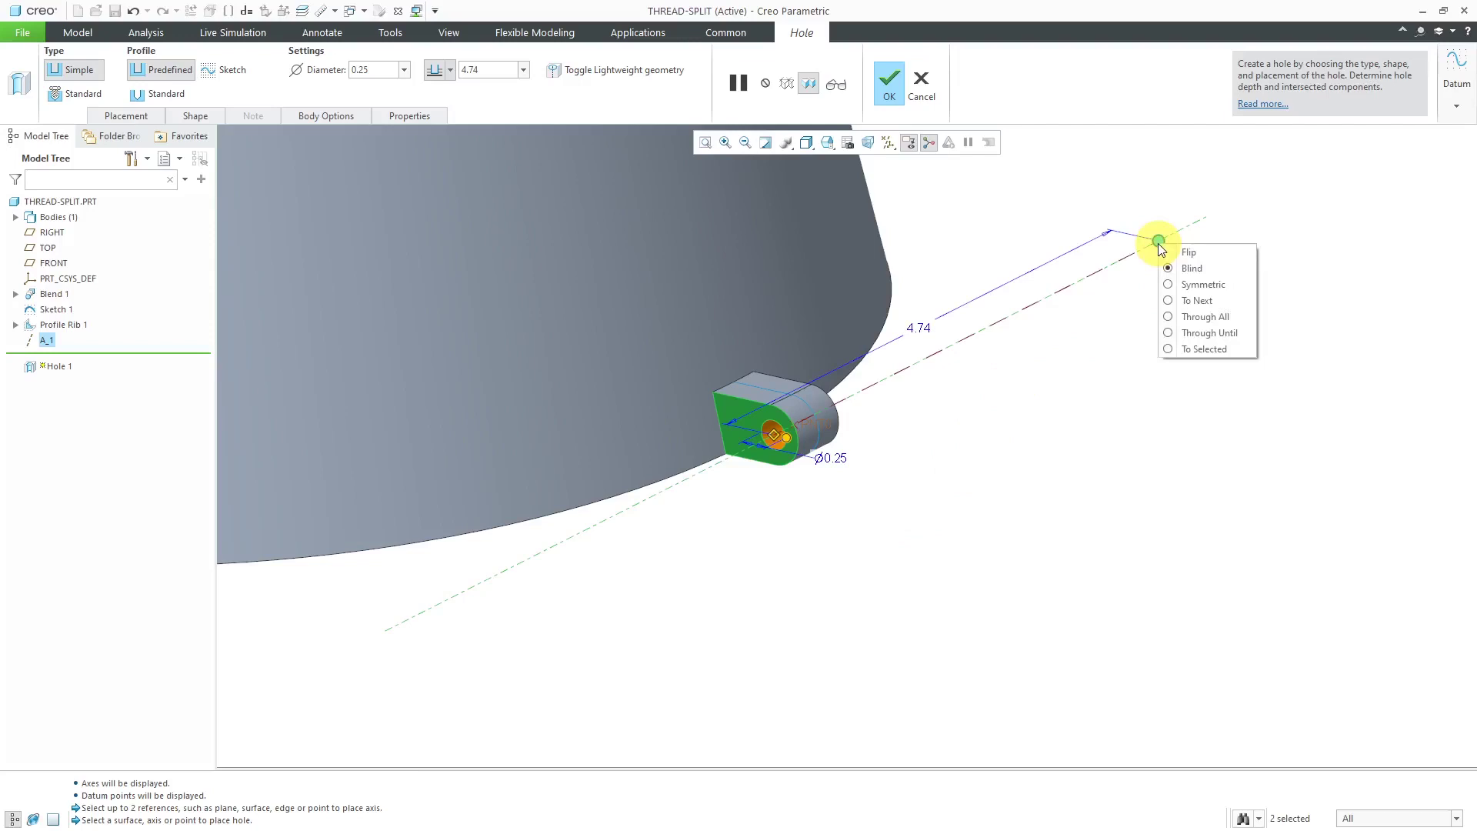
left_click(1178, 301)
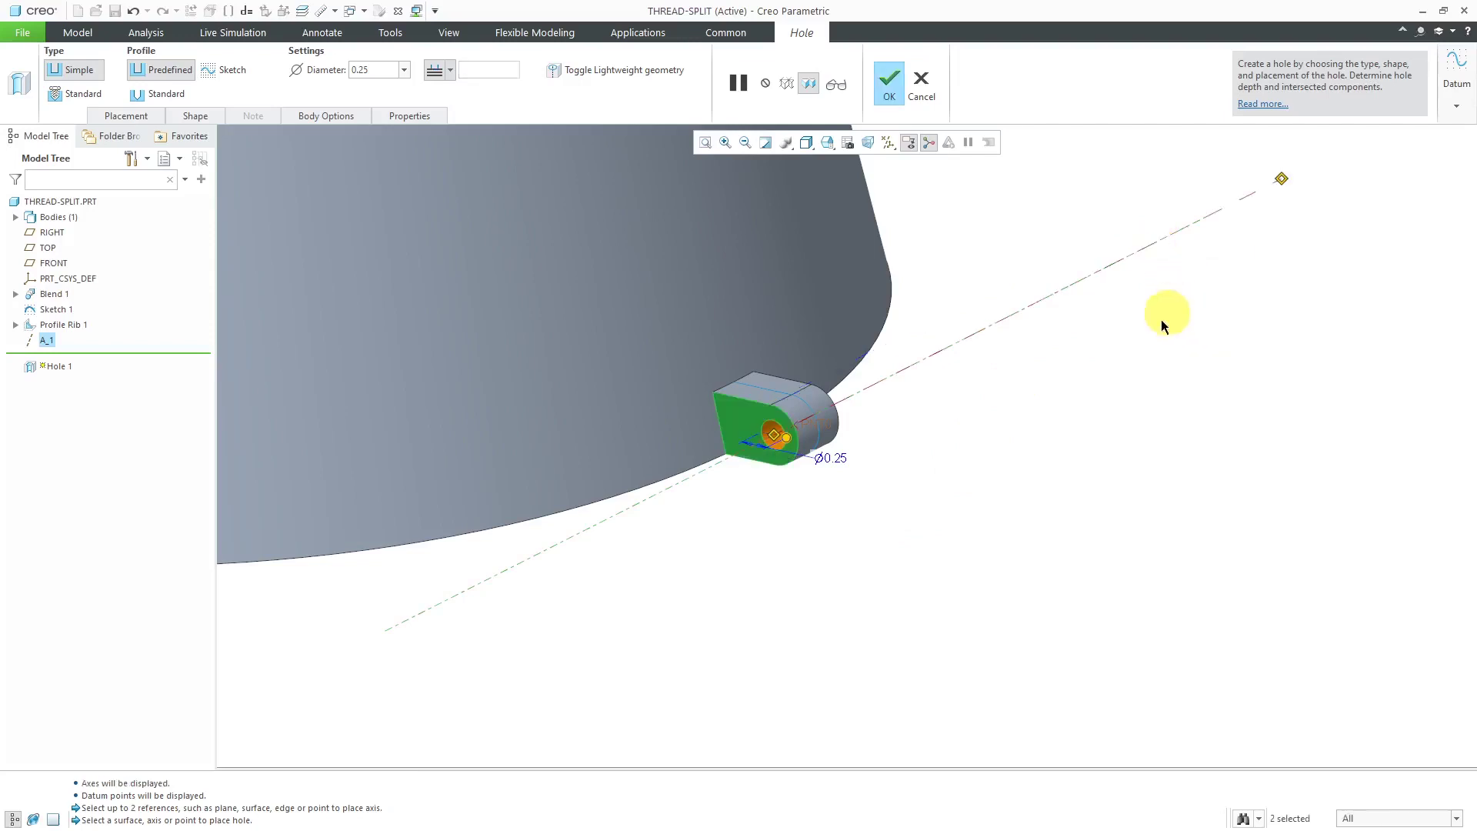
Confirm Hole 1 and hide Sketch 1 from the model tree
left_click(890, 91)
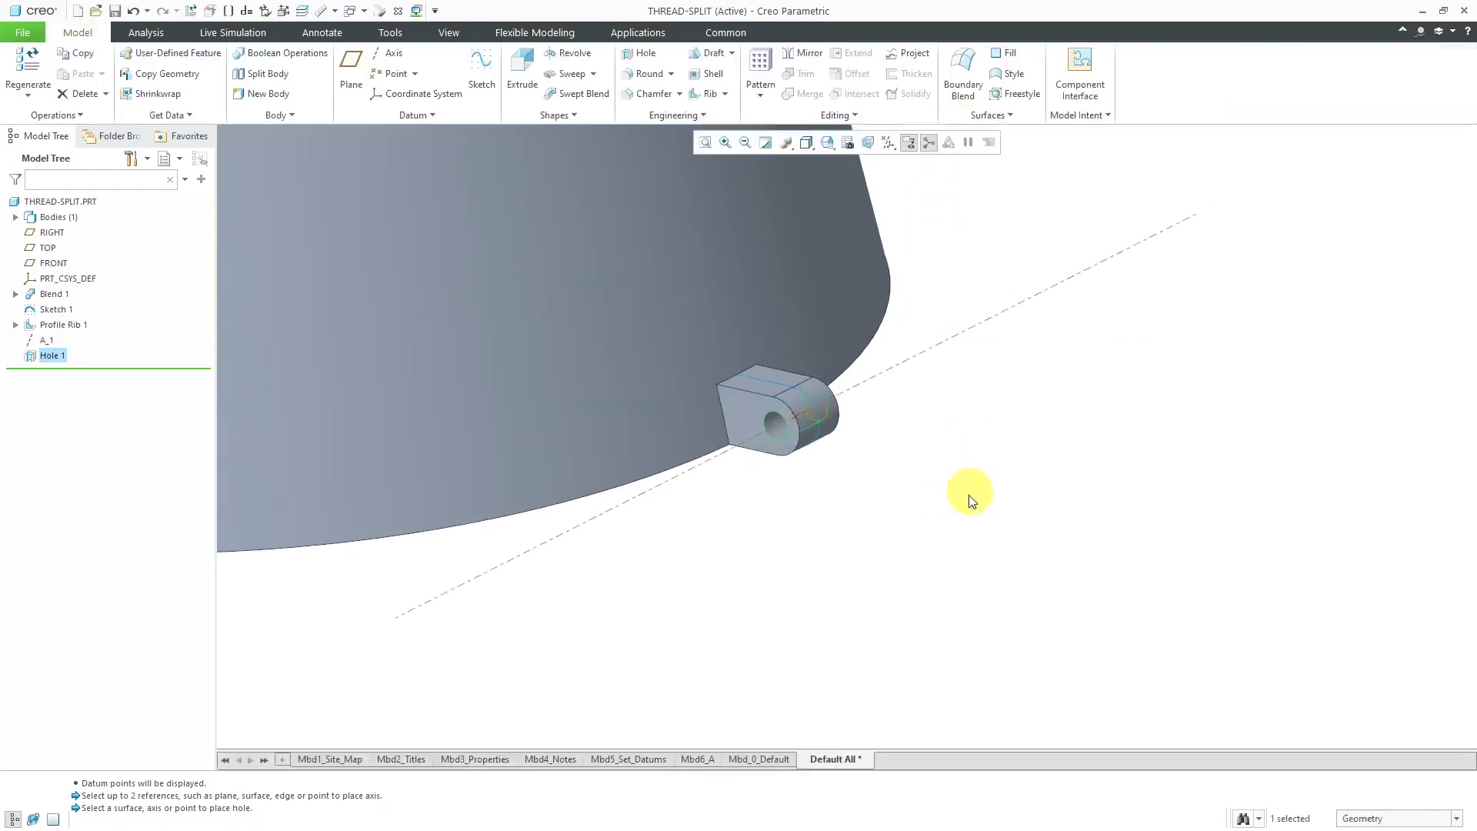
left_click(931, 531)
scroll(927, 528, "down", 2)
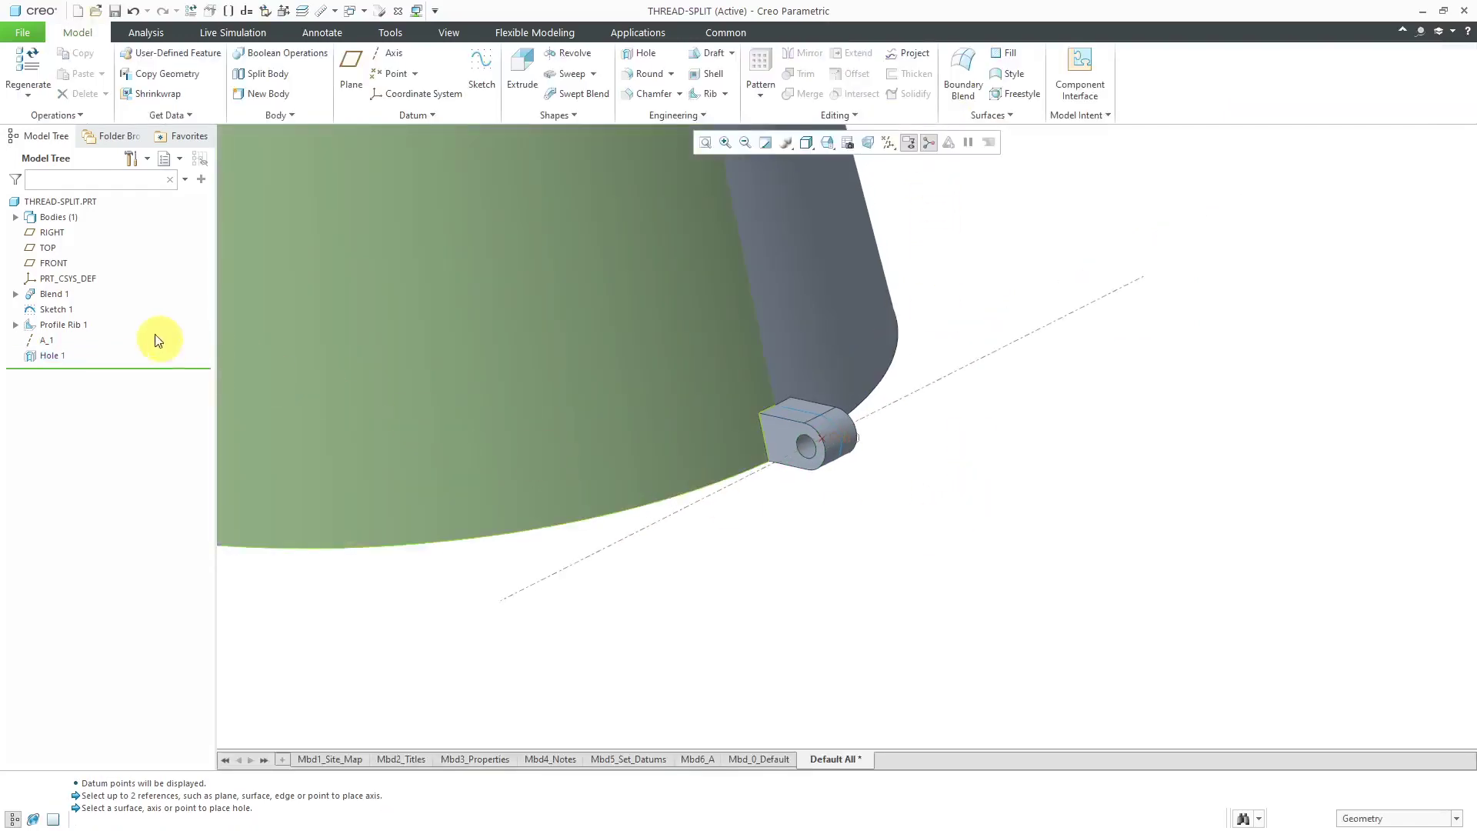
left_click(67, 318)
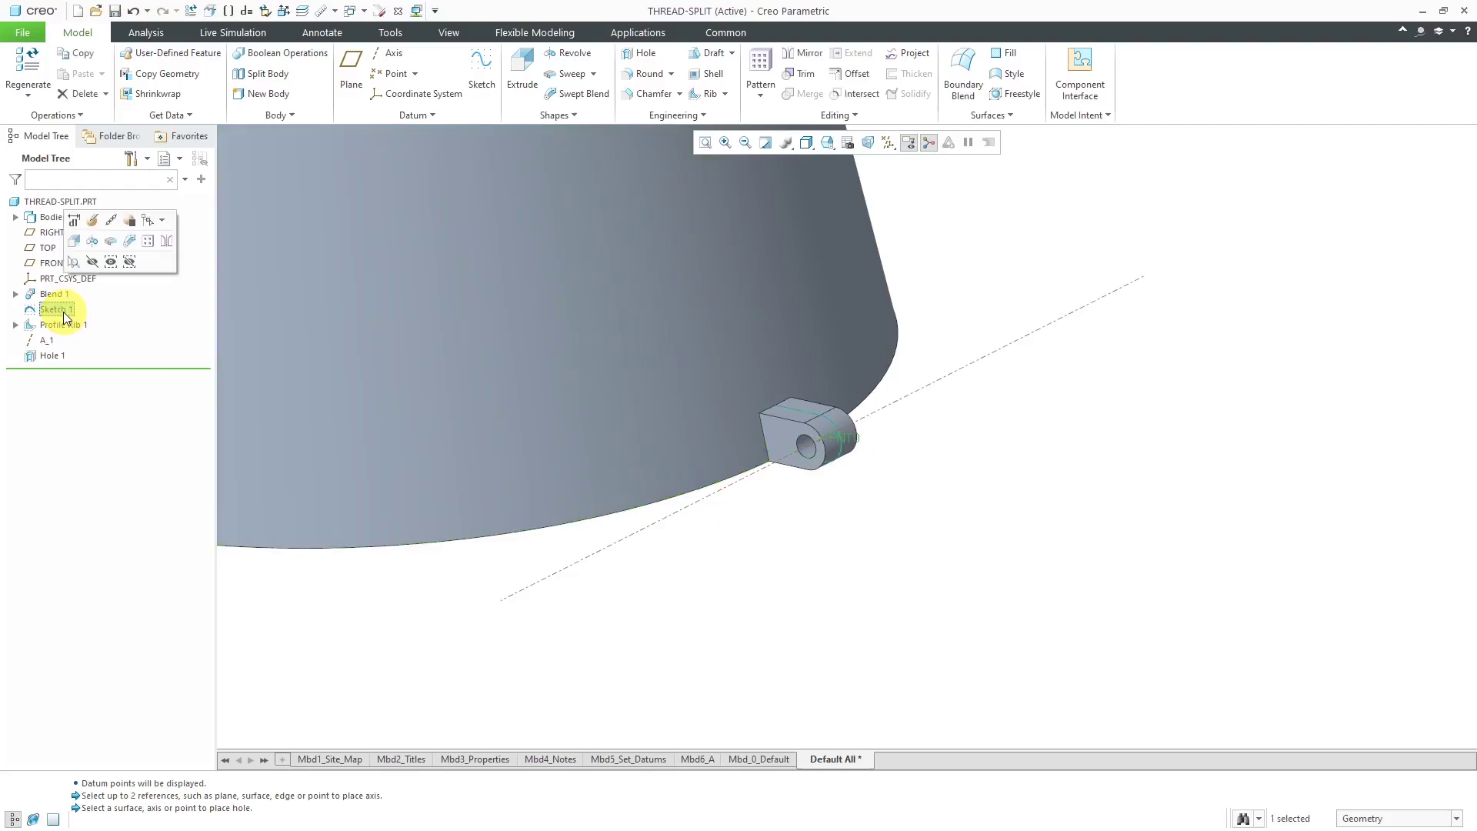
left_click(92, 262)
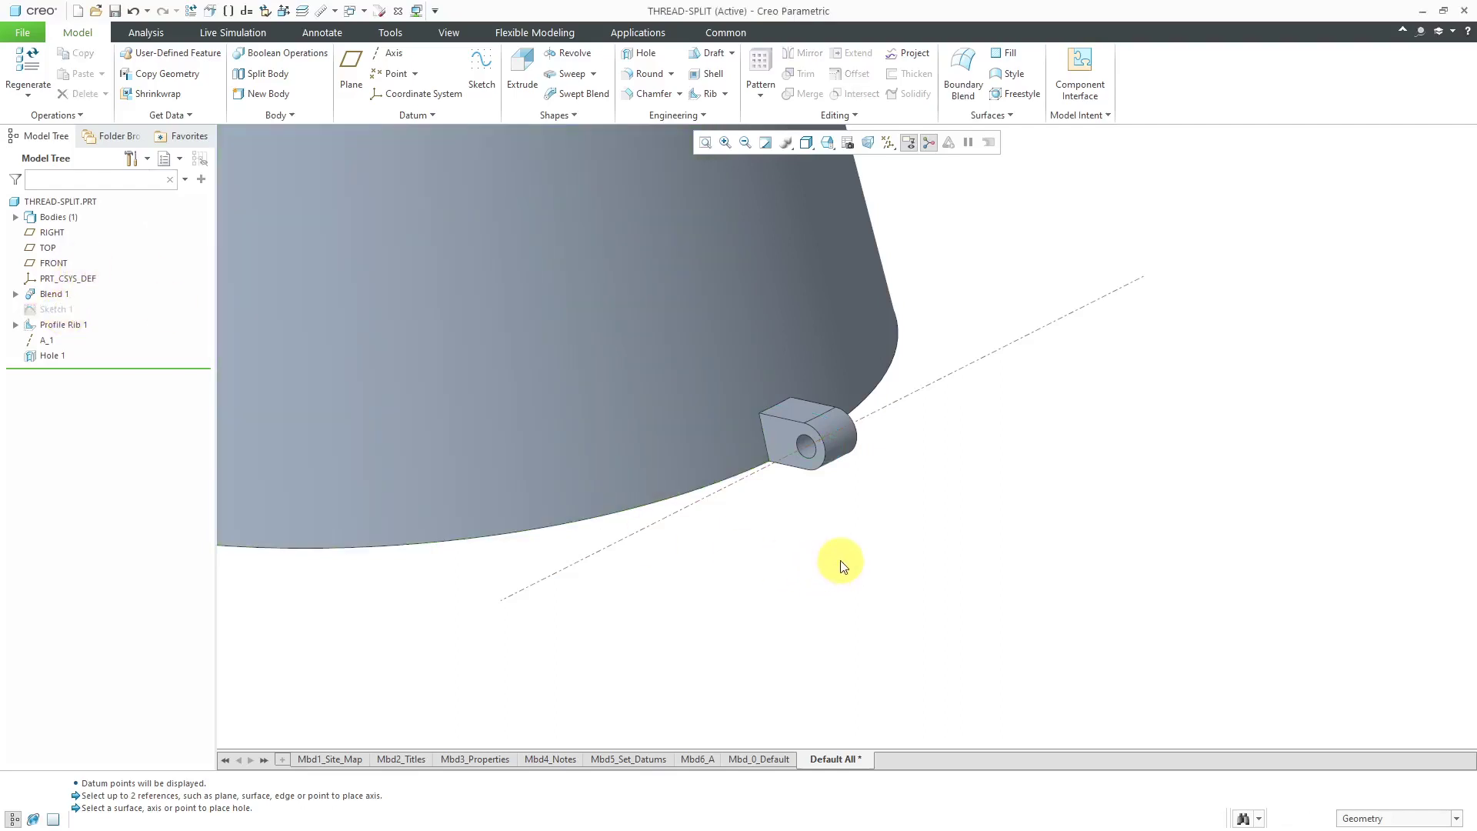
Group Profile Rib 1, A_1 and Hole 1 as LOCAL_GROUP and turn on datum plane display
left_click(63, 326)
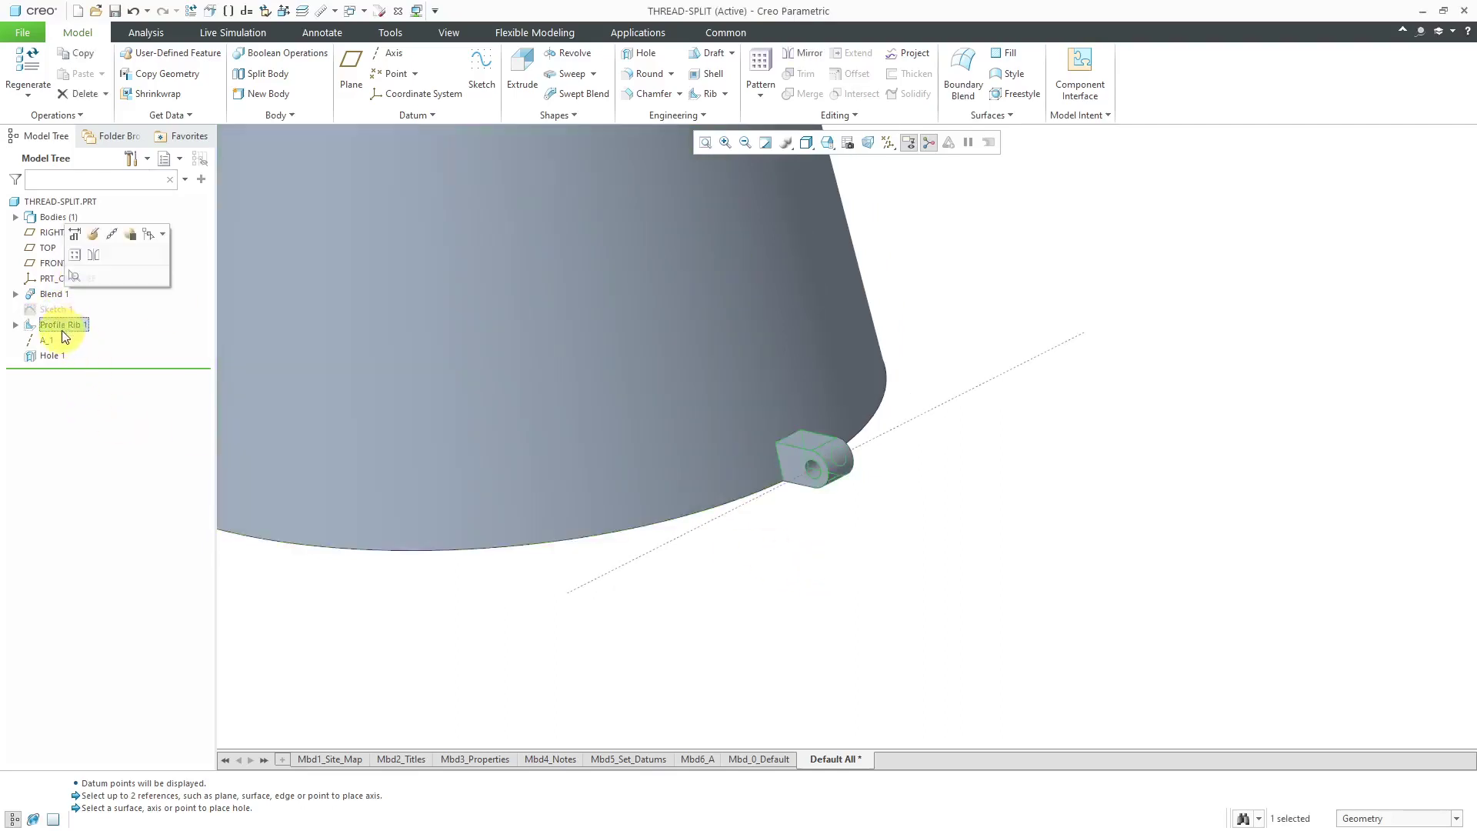
left_click(49, 356, "shift")
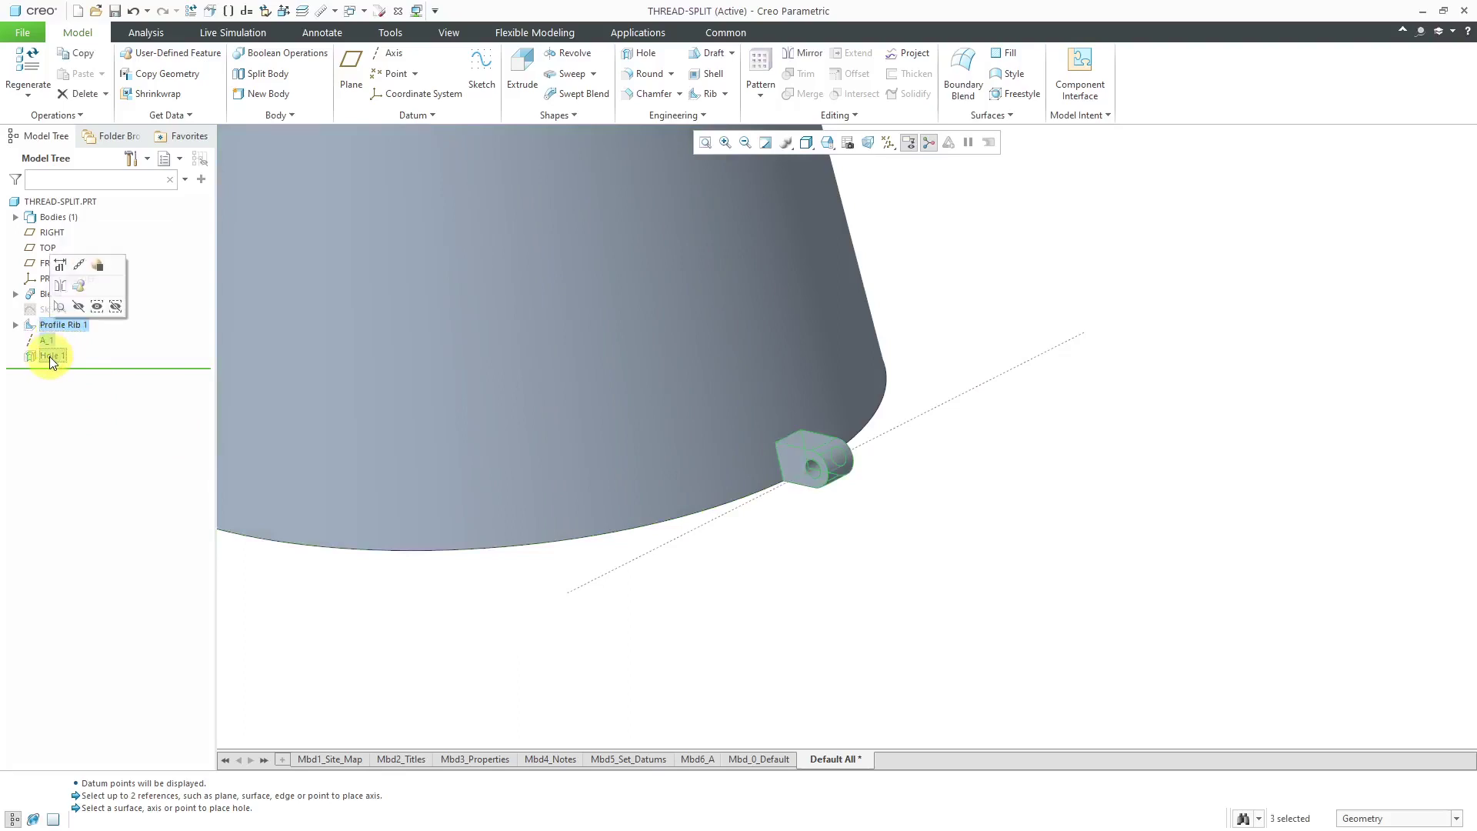
left_click(79, 292)
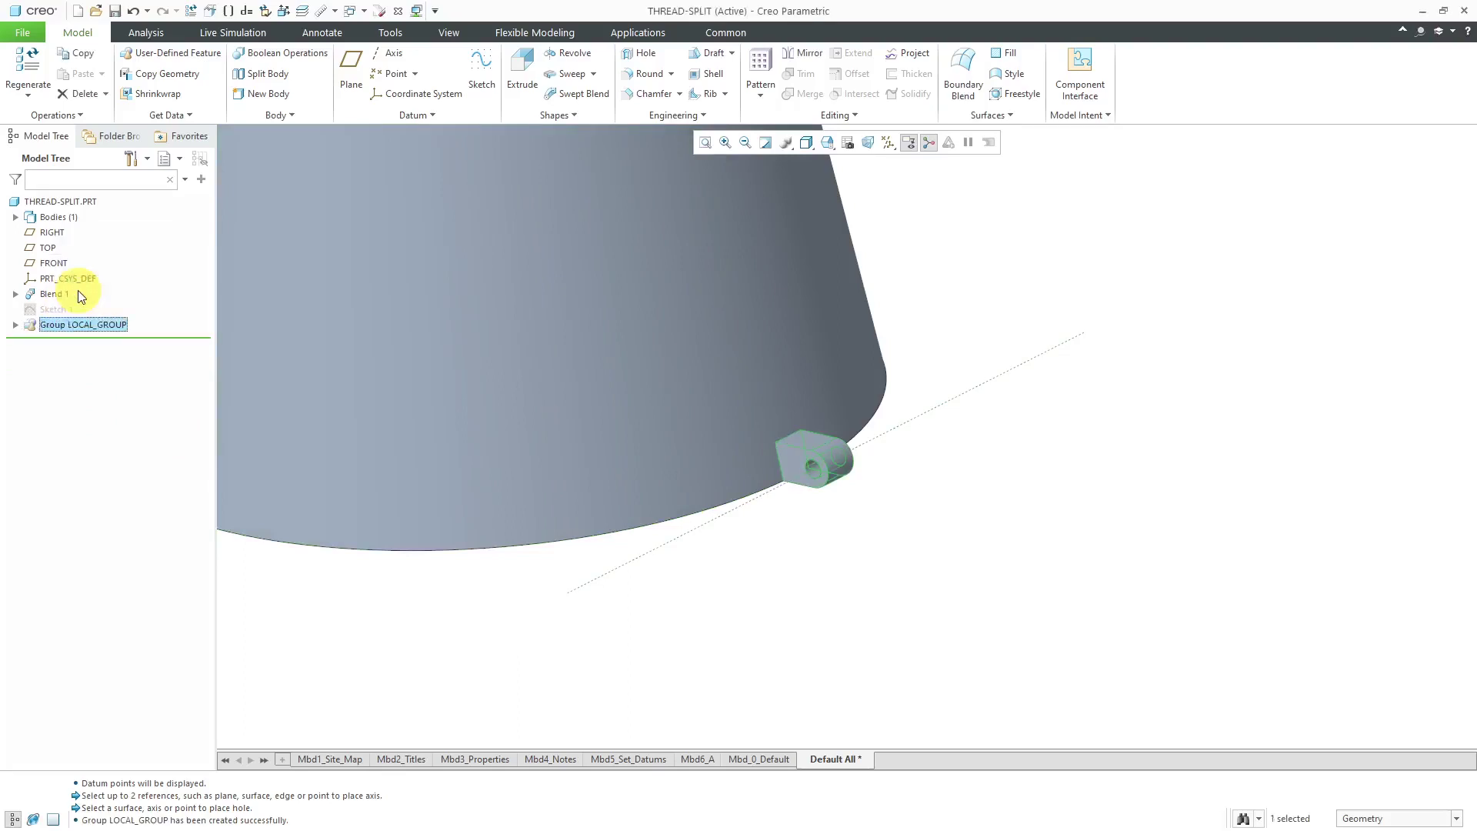
scroll(892, 523, "down", 4)
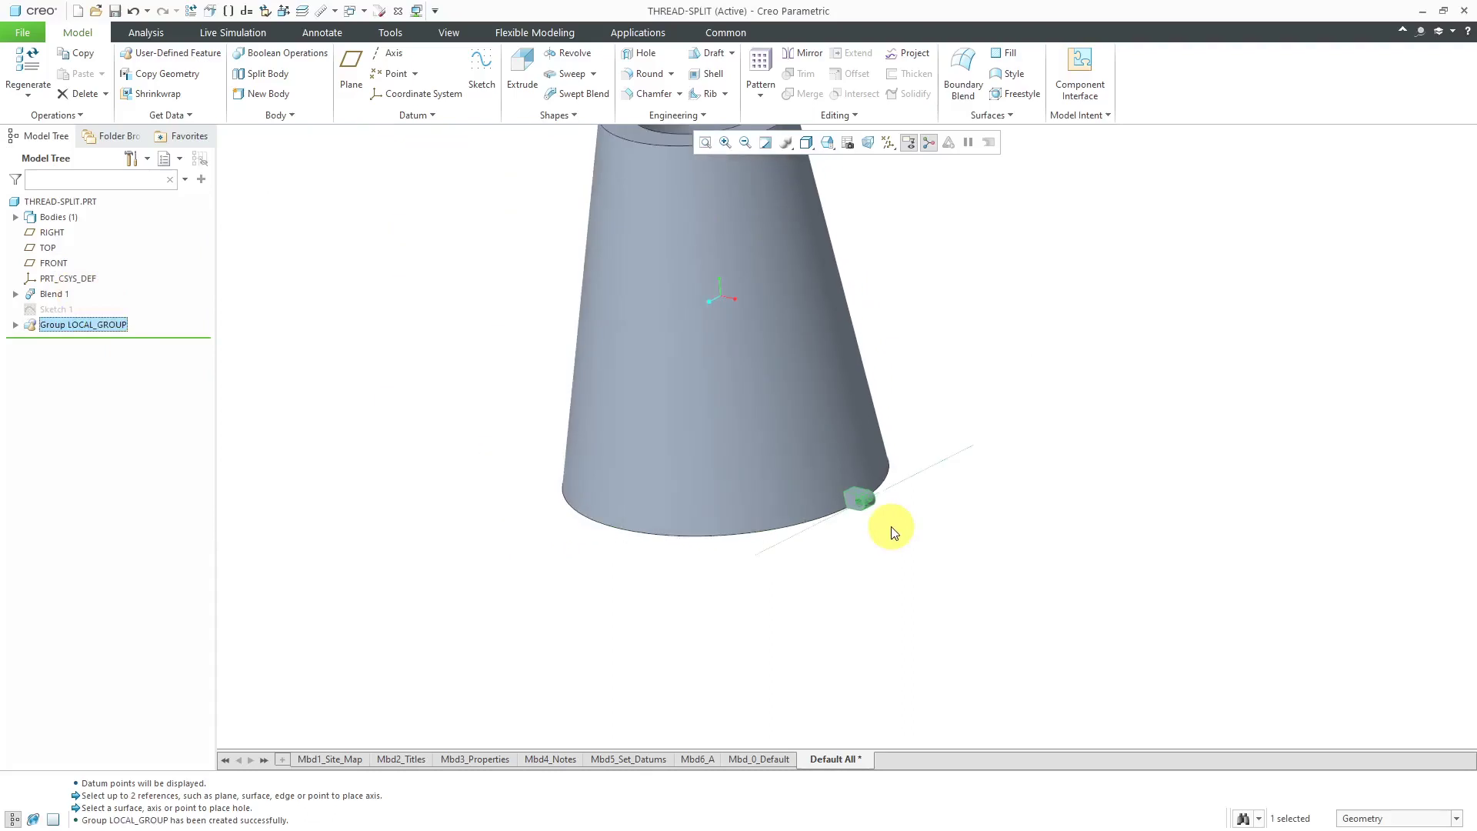
left_click(889, 146)
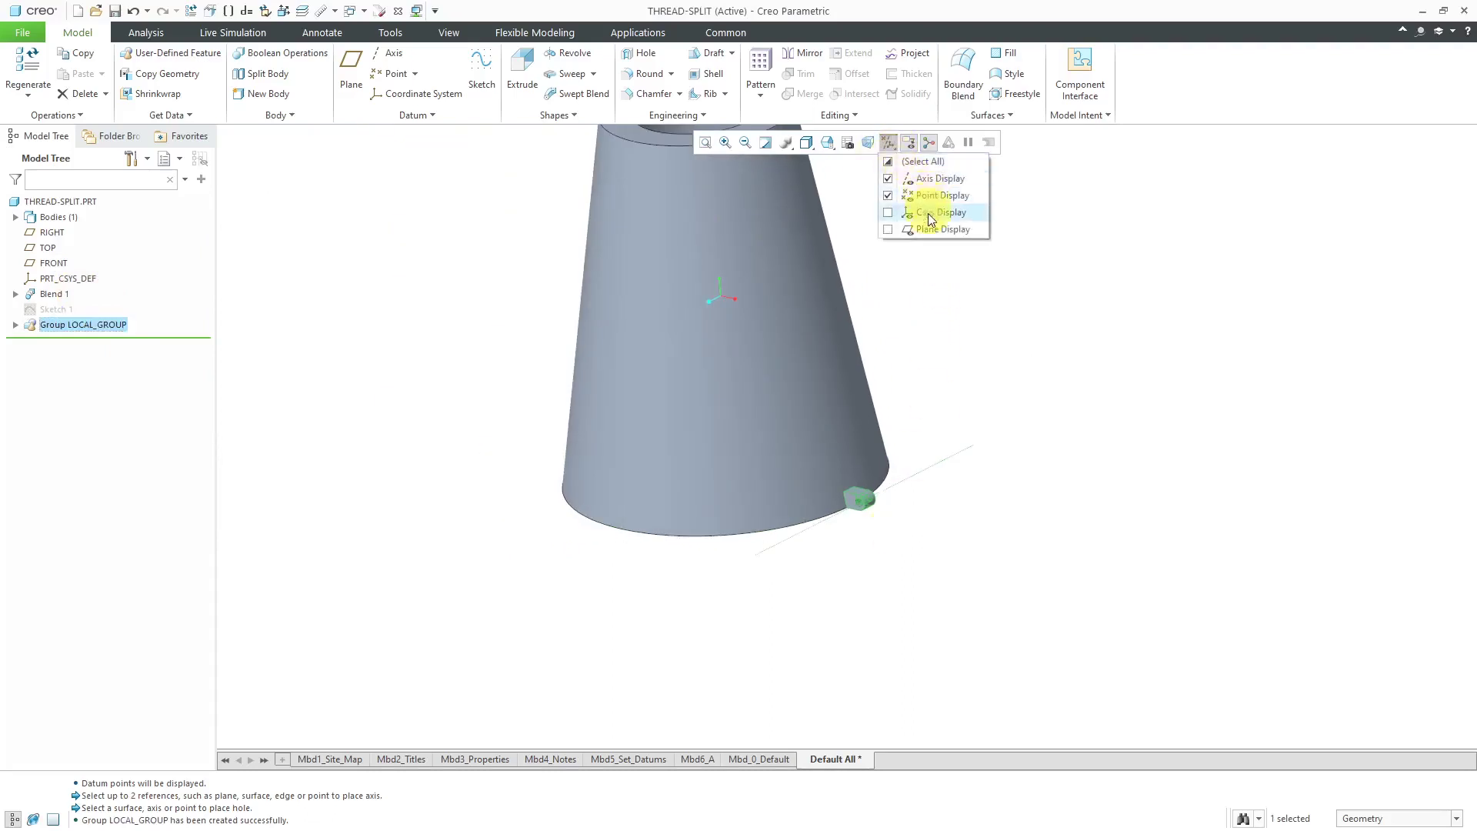
left_click(935, 229)
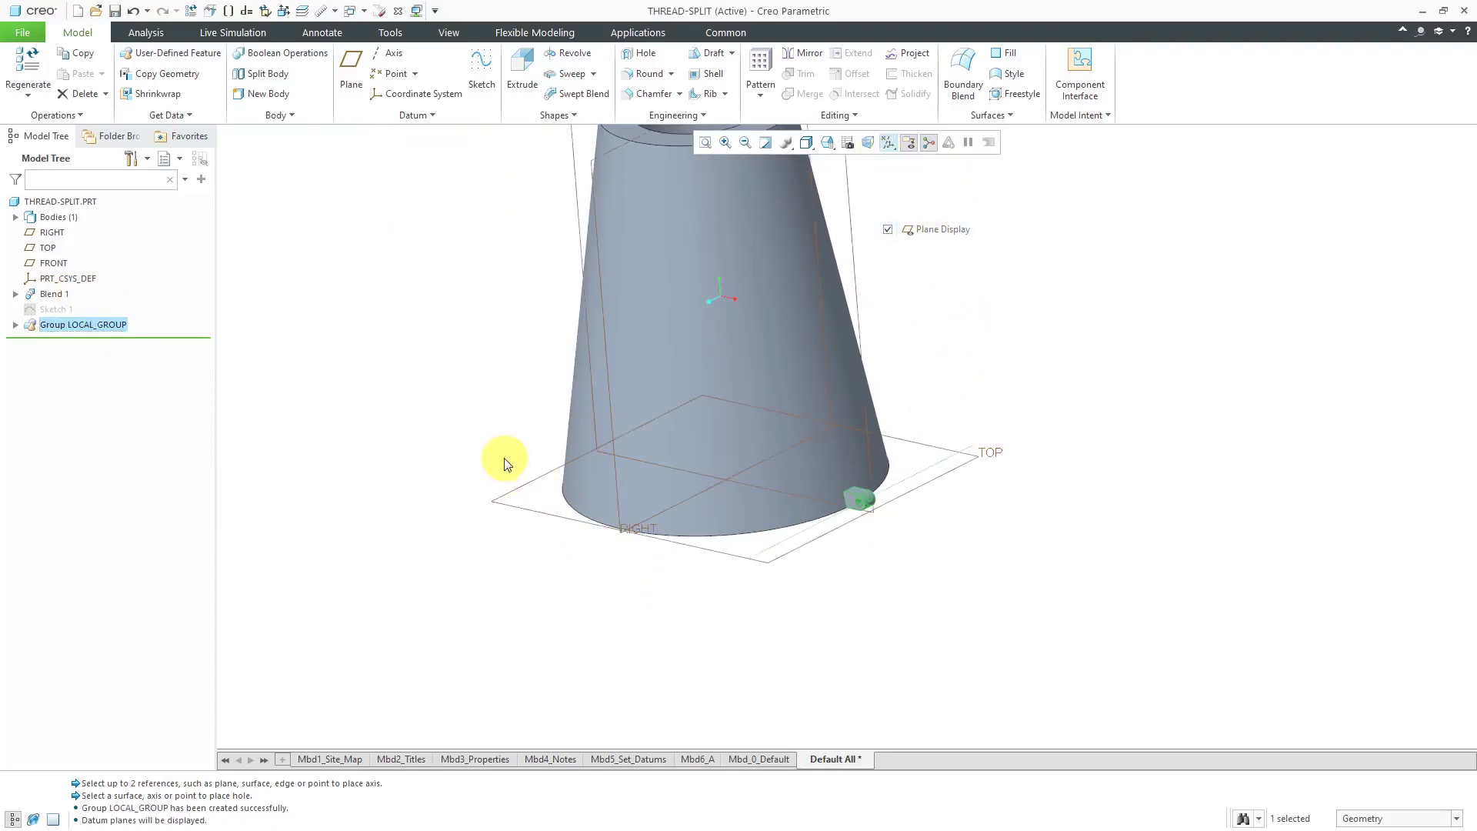
Mirror LOCAL_GROUP across the RIGHT datum plane to create Mirror 1
scroll(538, 235, "down", 3)
left_click(808, 54)
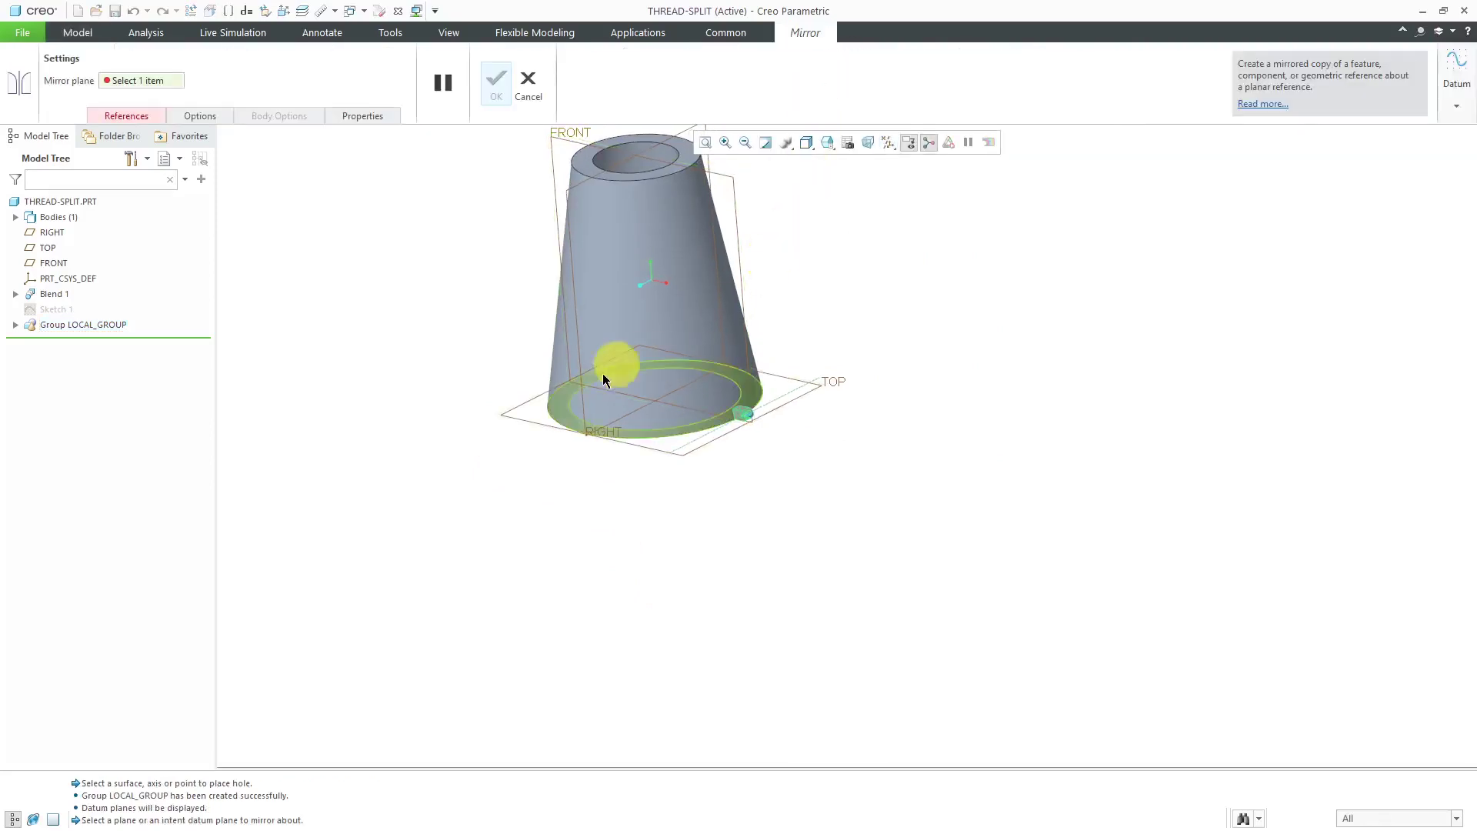
left_click(583, 388)
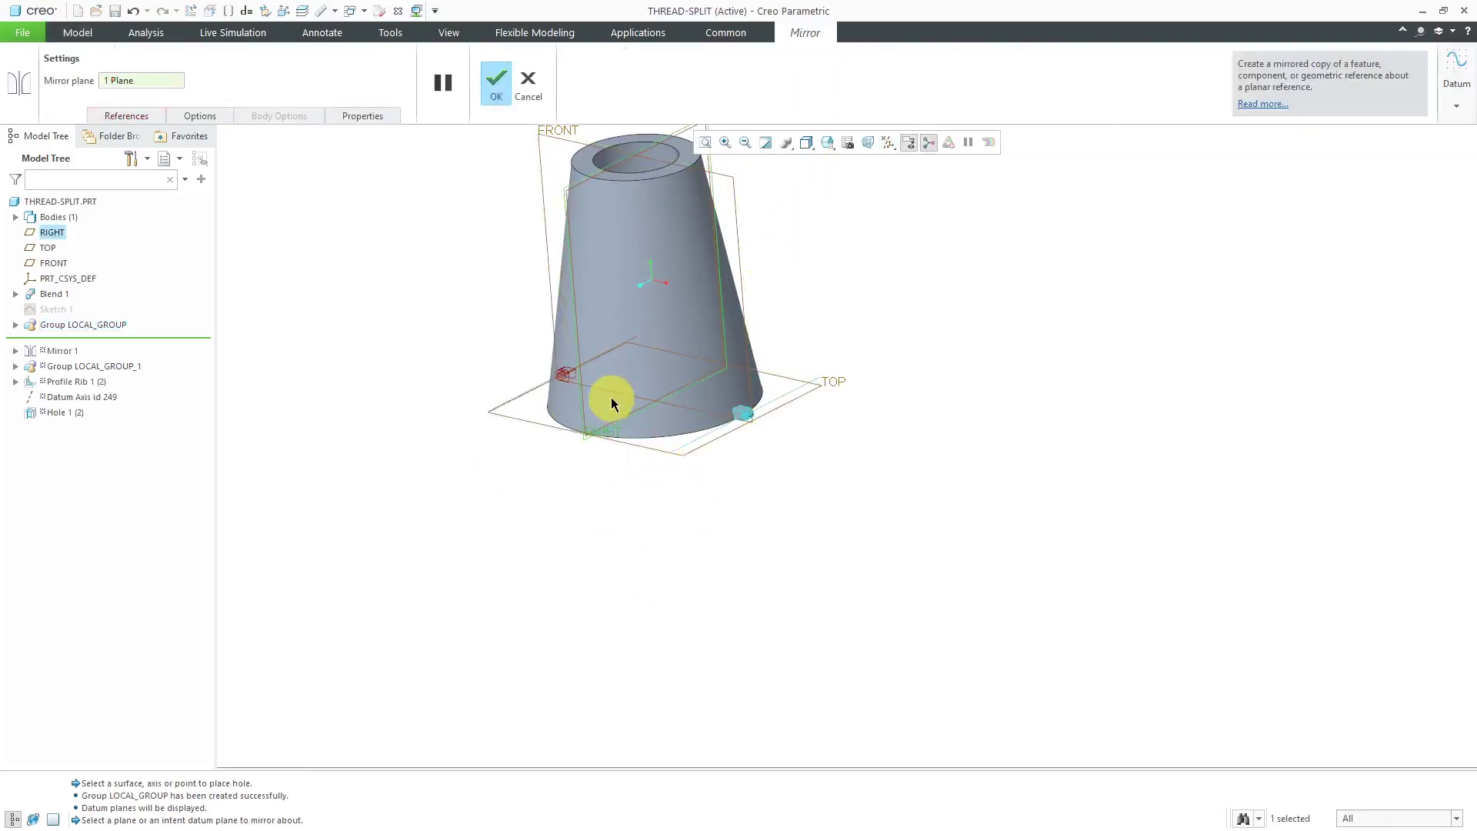
left_click(495, 80)
Orbit around the cone to inspect the mirrored boss and hole
middle_click_drag(585, 288, 580, 335)
scroll(580, 381, "down", 2)
scroll(585, 398, "up", 2)
middle_click_drag(585, 399, 768, 598)
scroll(673, 462, "up", 3)
scroll(767, 599, "down", 1)
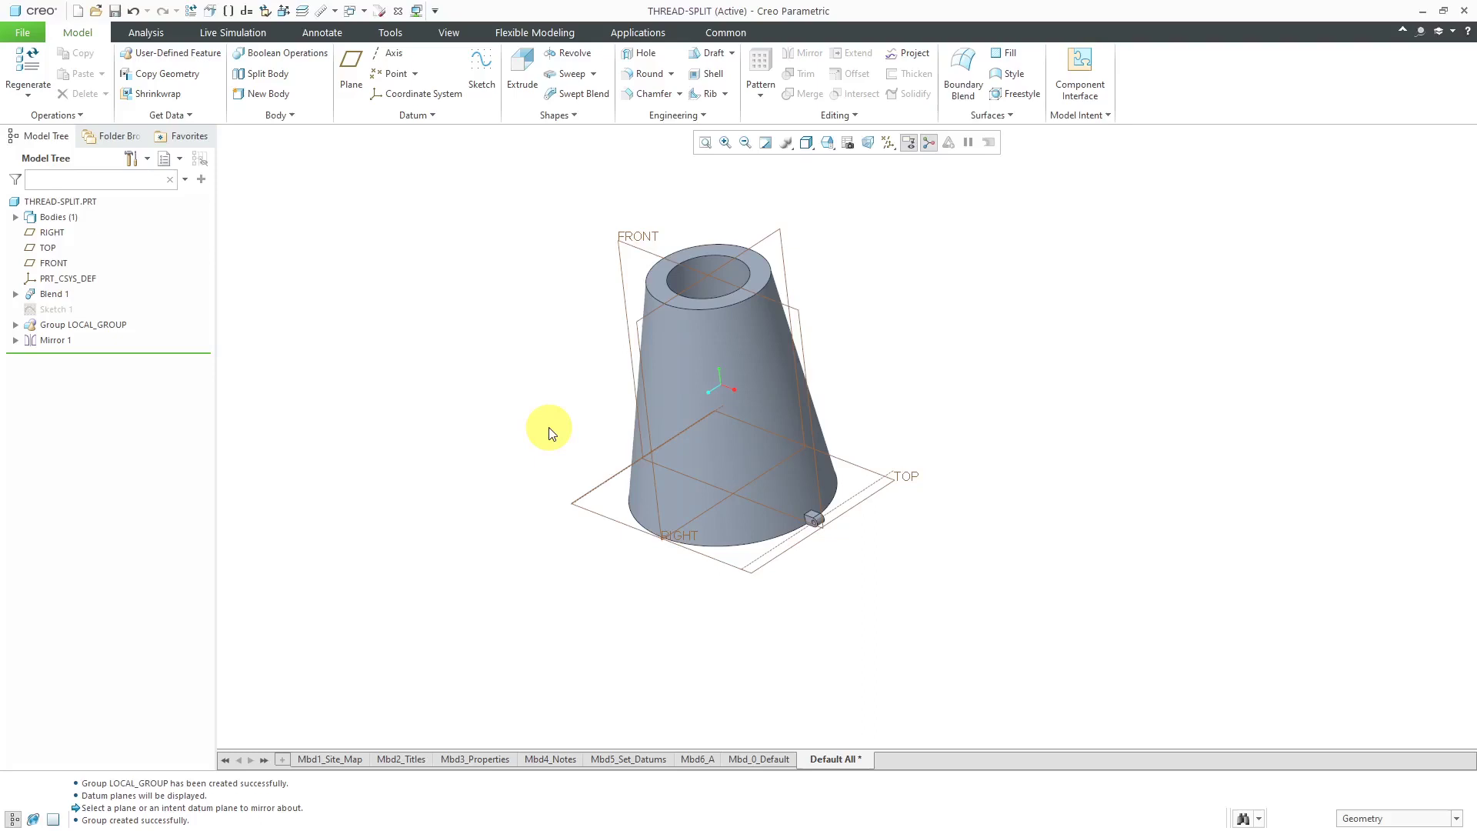
Hide datum axis A_1 from the Group LOCAL_GROUP in the model tree
left_click(15, 340)
left_click(31, 355)
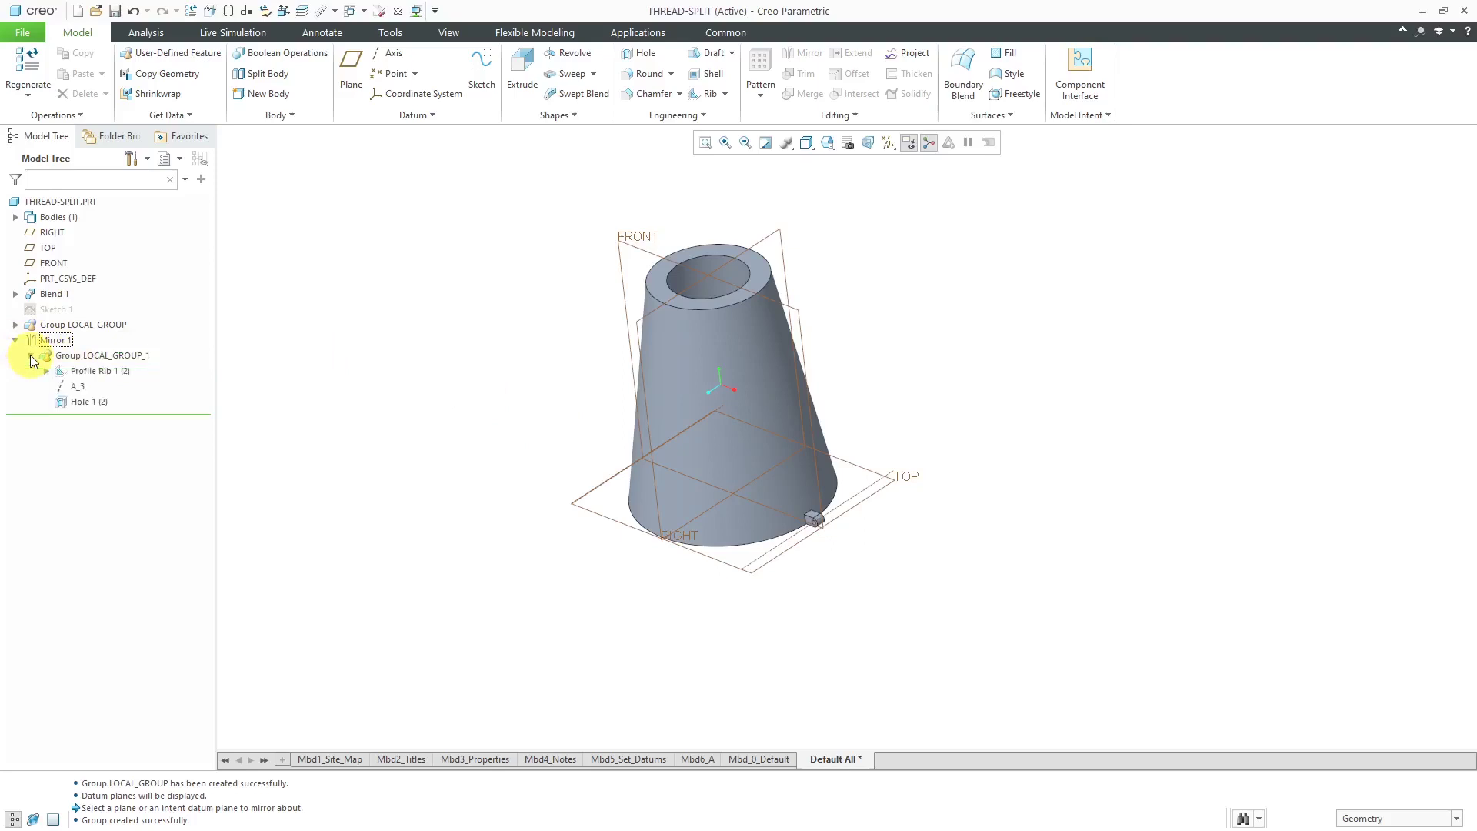
left_click(82, 389)
left_click(125, 330)
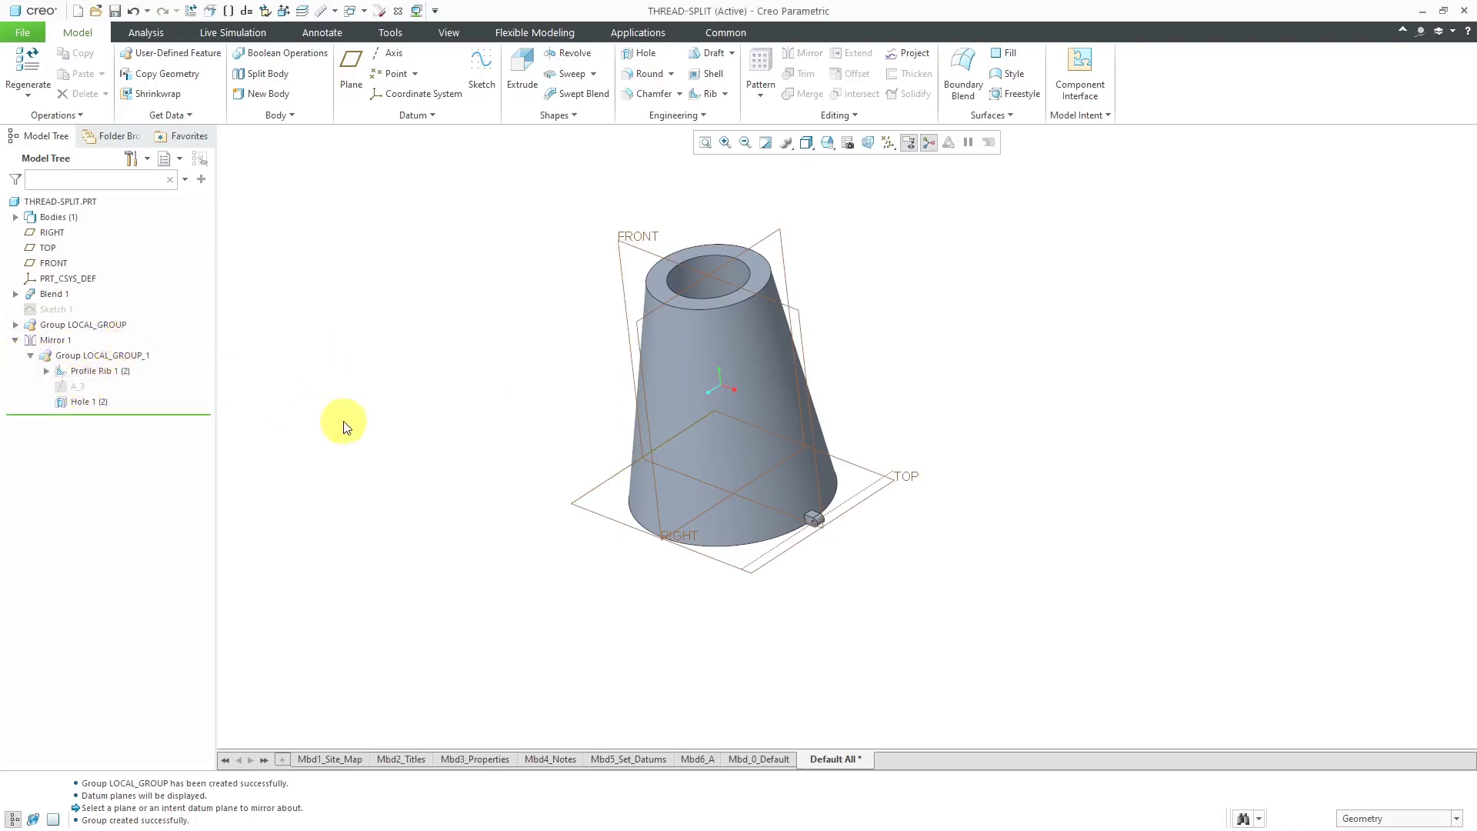
left_click(16, 325)
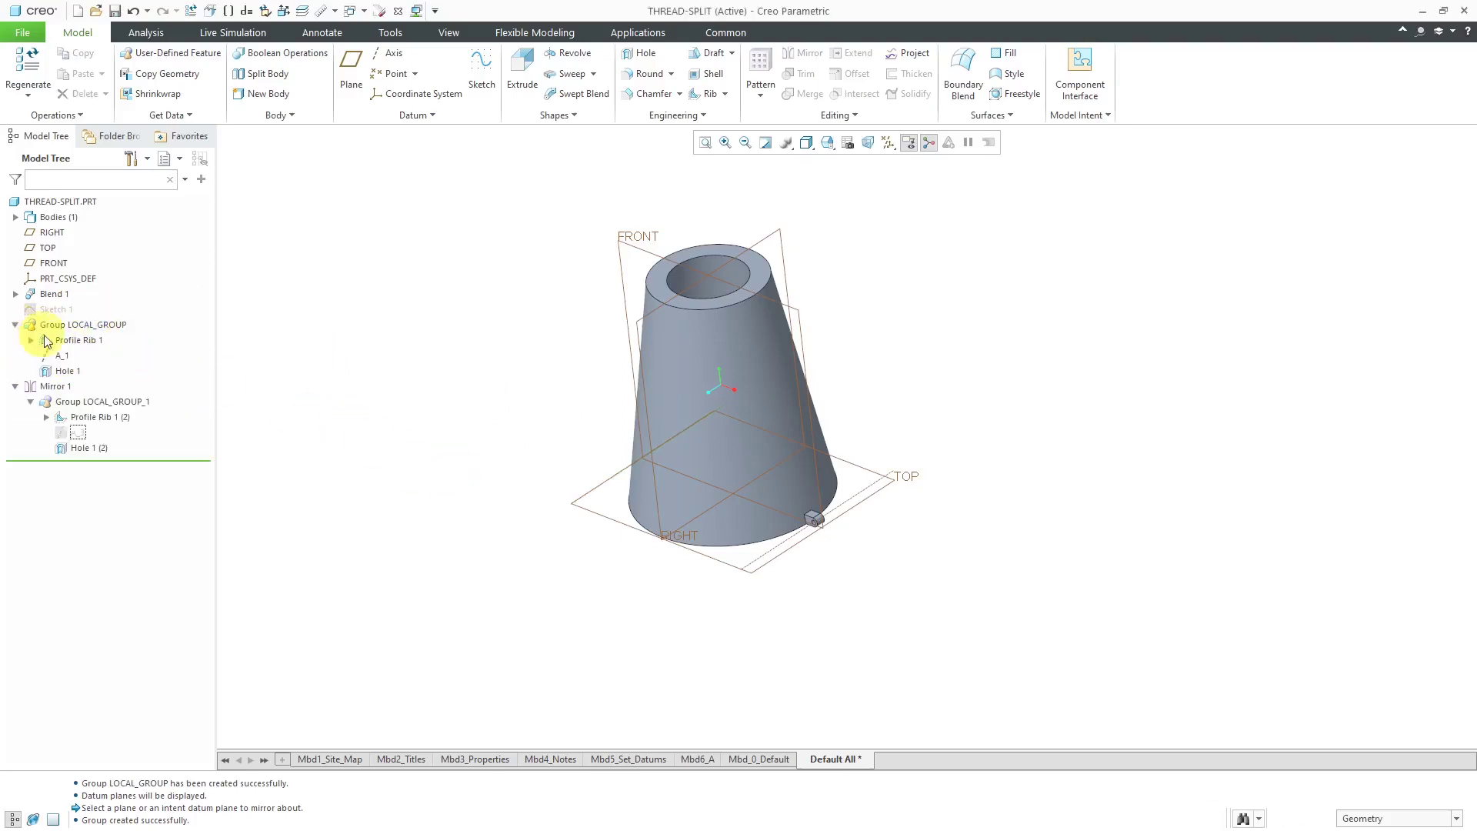
left_click(61, 356)
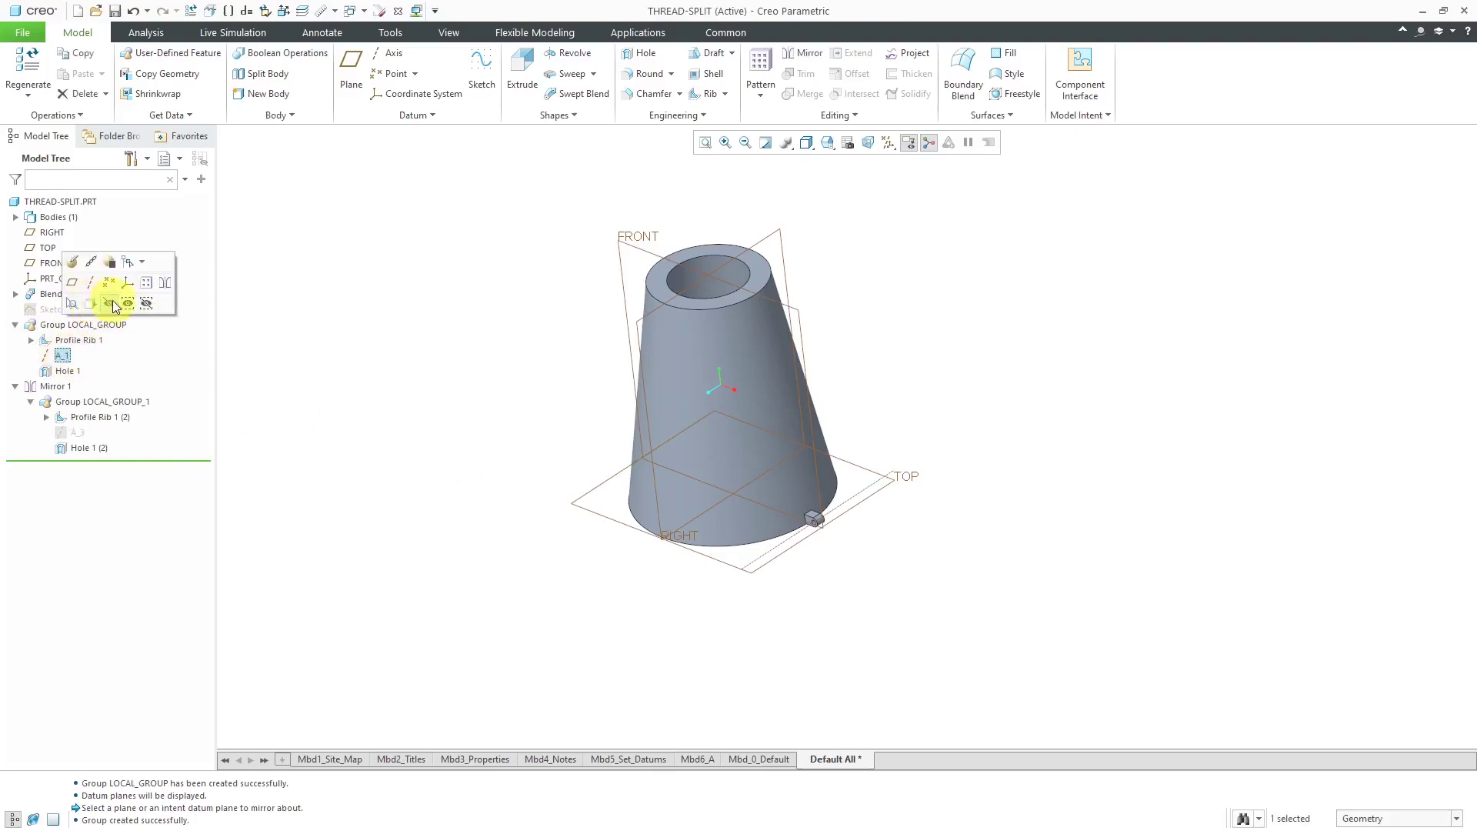
left_click(112, 305)
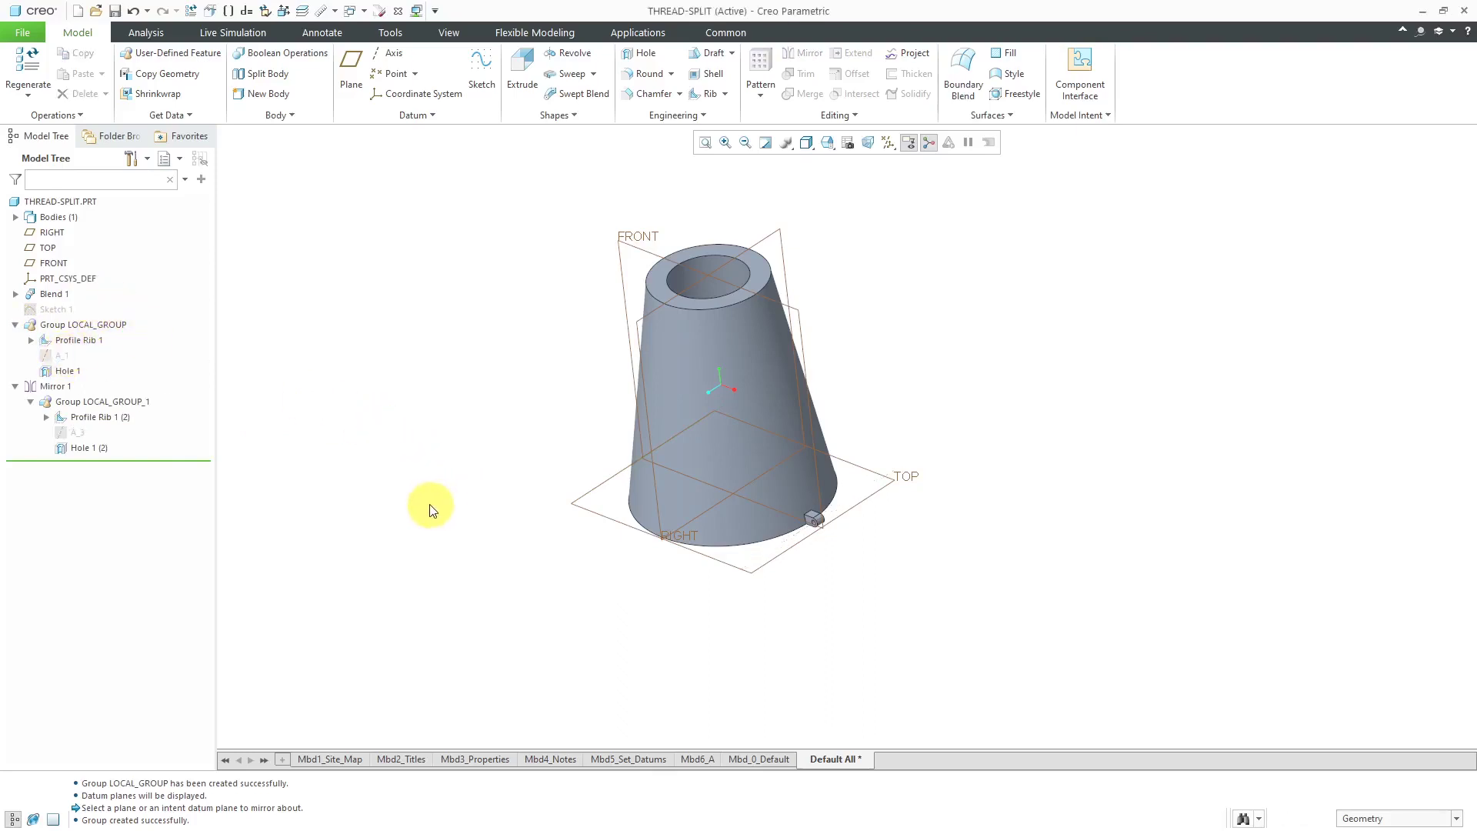
Switch the part to Hidden Line display and bring up the Sweep types list
left_click(806, 143)
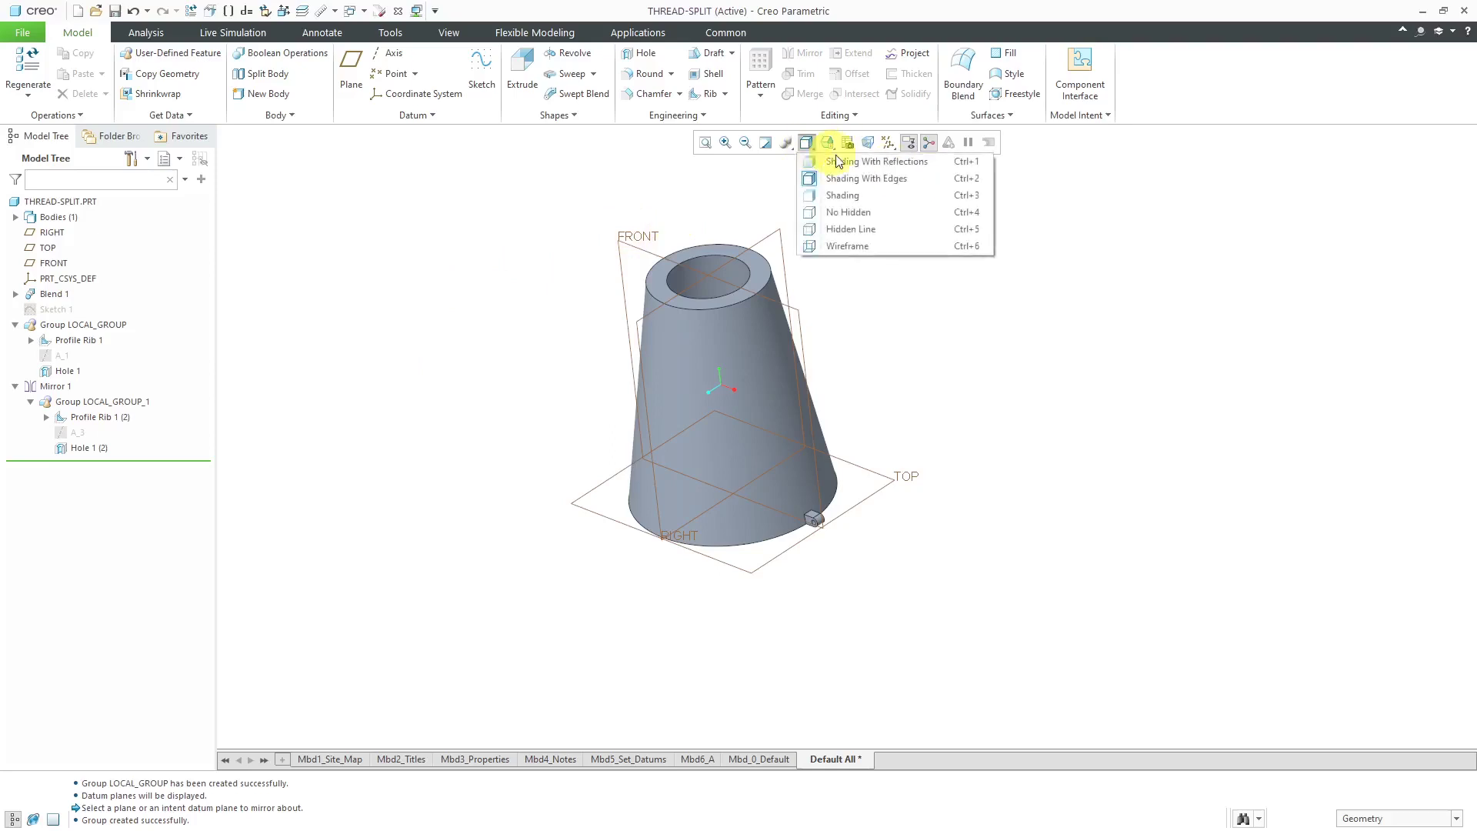
left_click(864, 227)
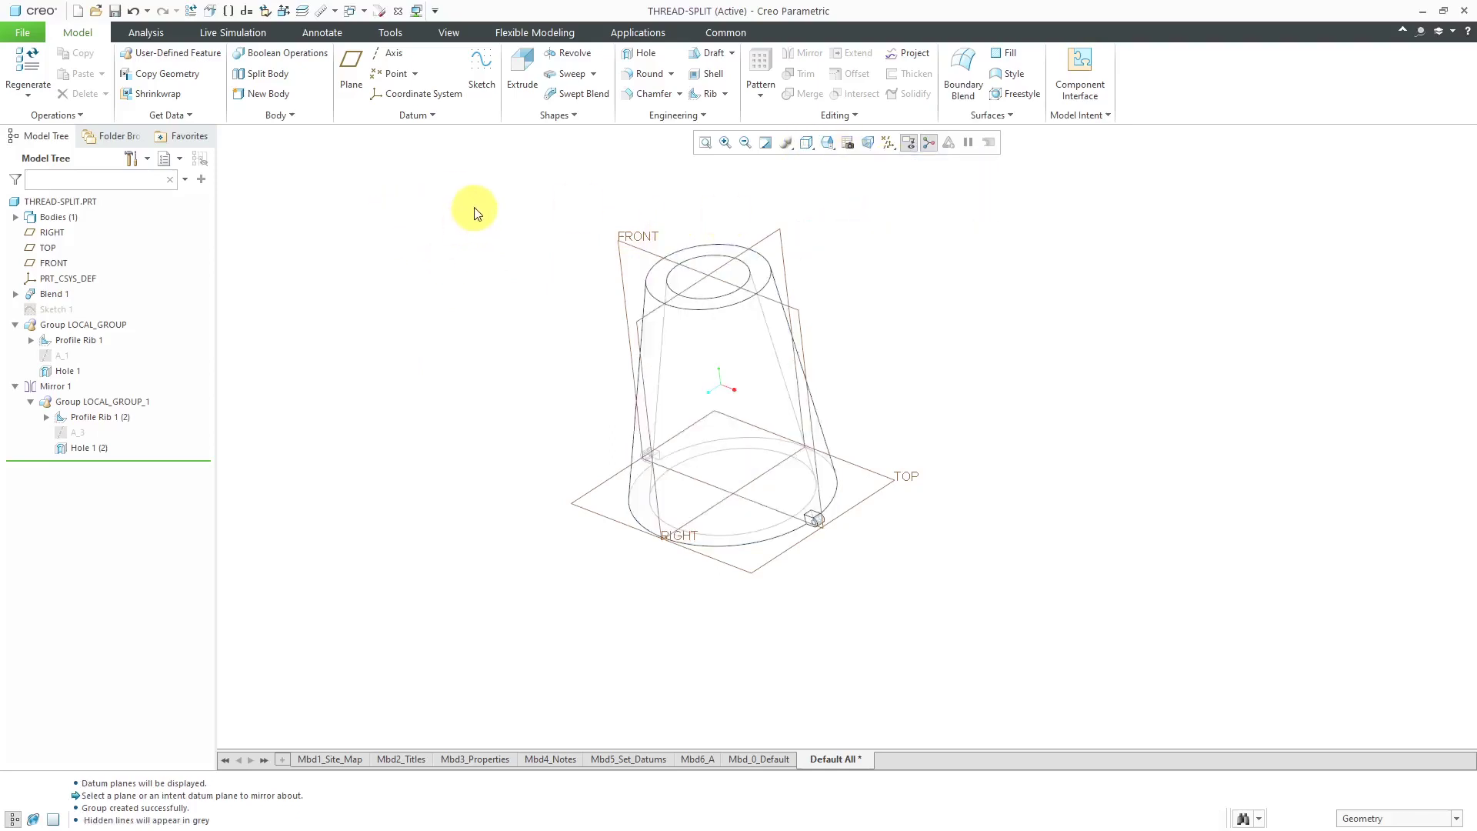
left_click(576, 121)
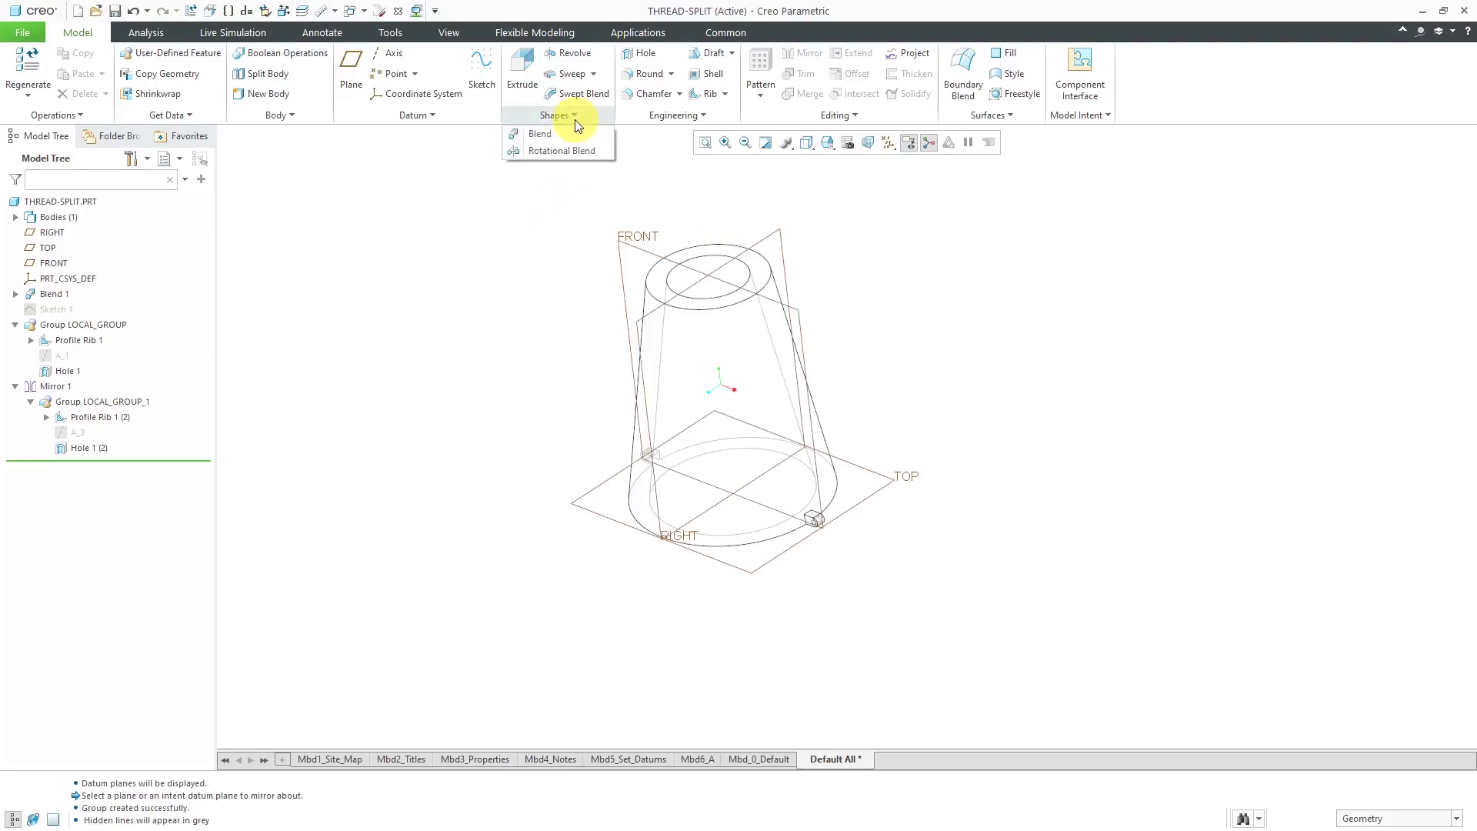
left_click(593, 74)
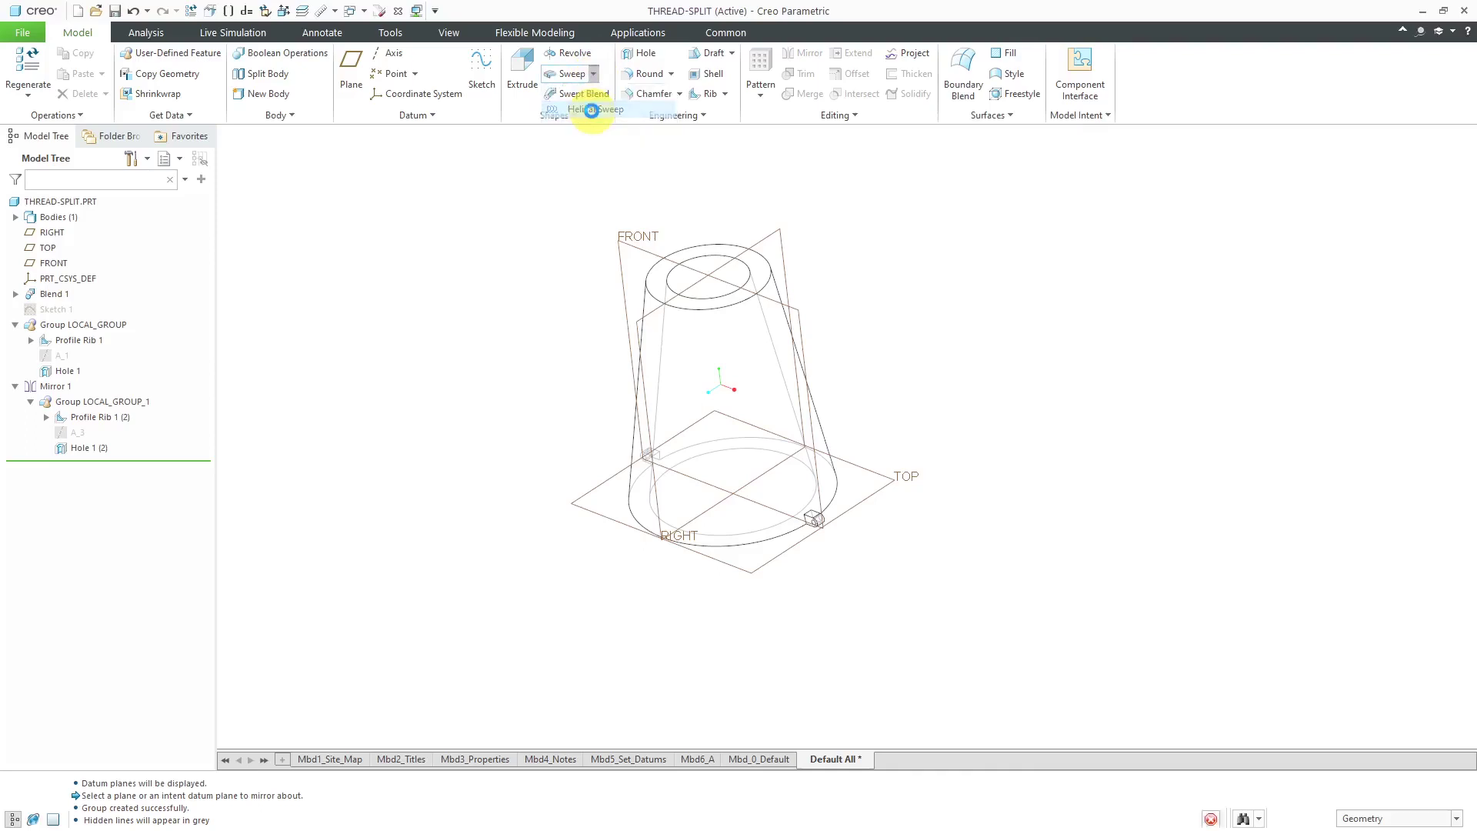
Start a Helical Sweep and open its profile sketch on the FRONT plane
left_click(594, 111)
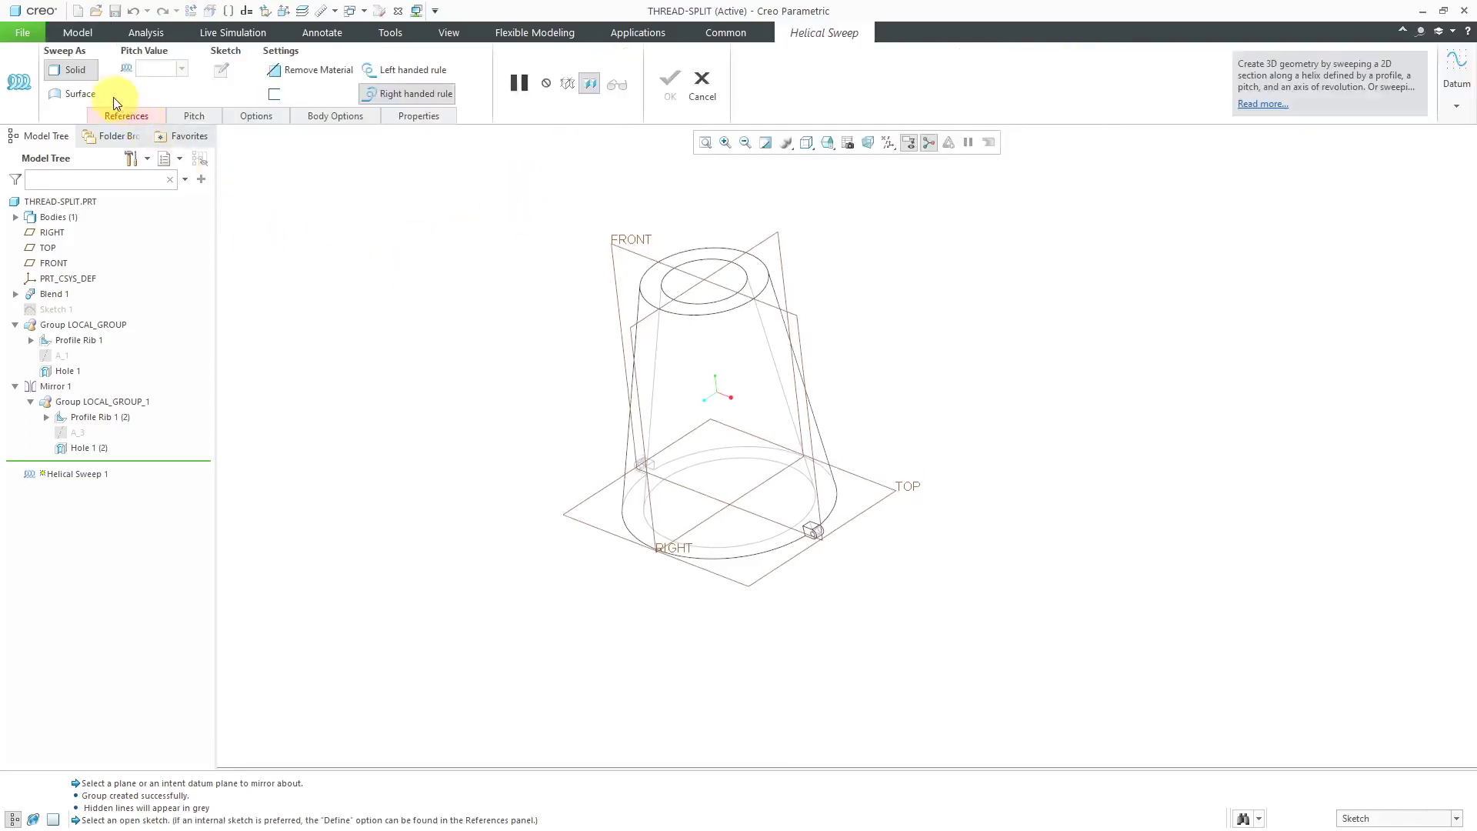
left_click(123, 115)
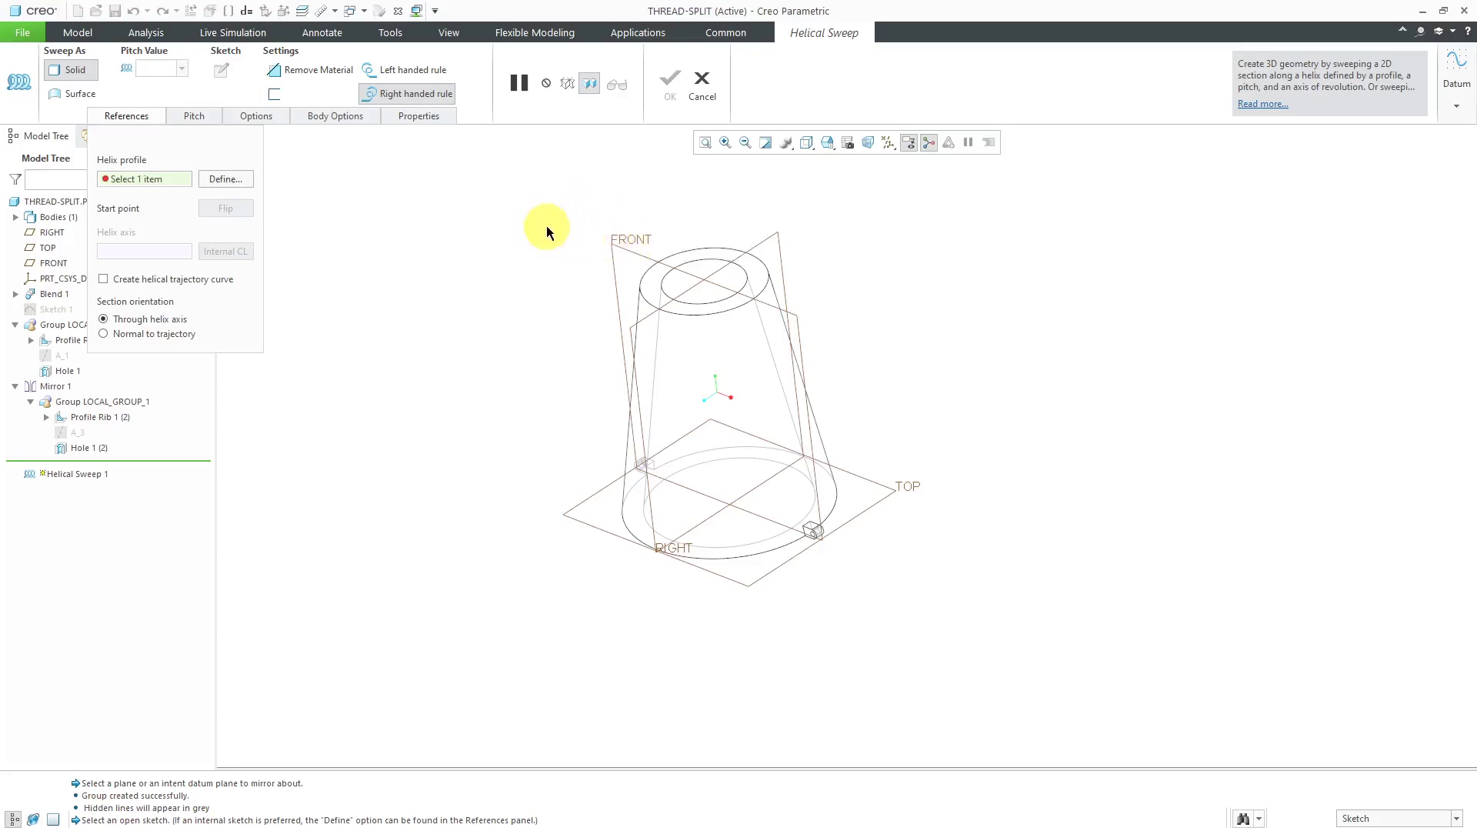
left_click(238, 179)
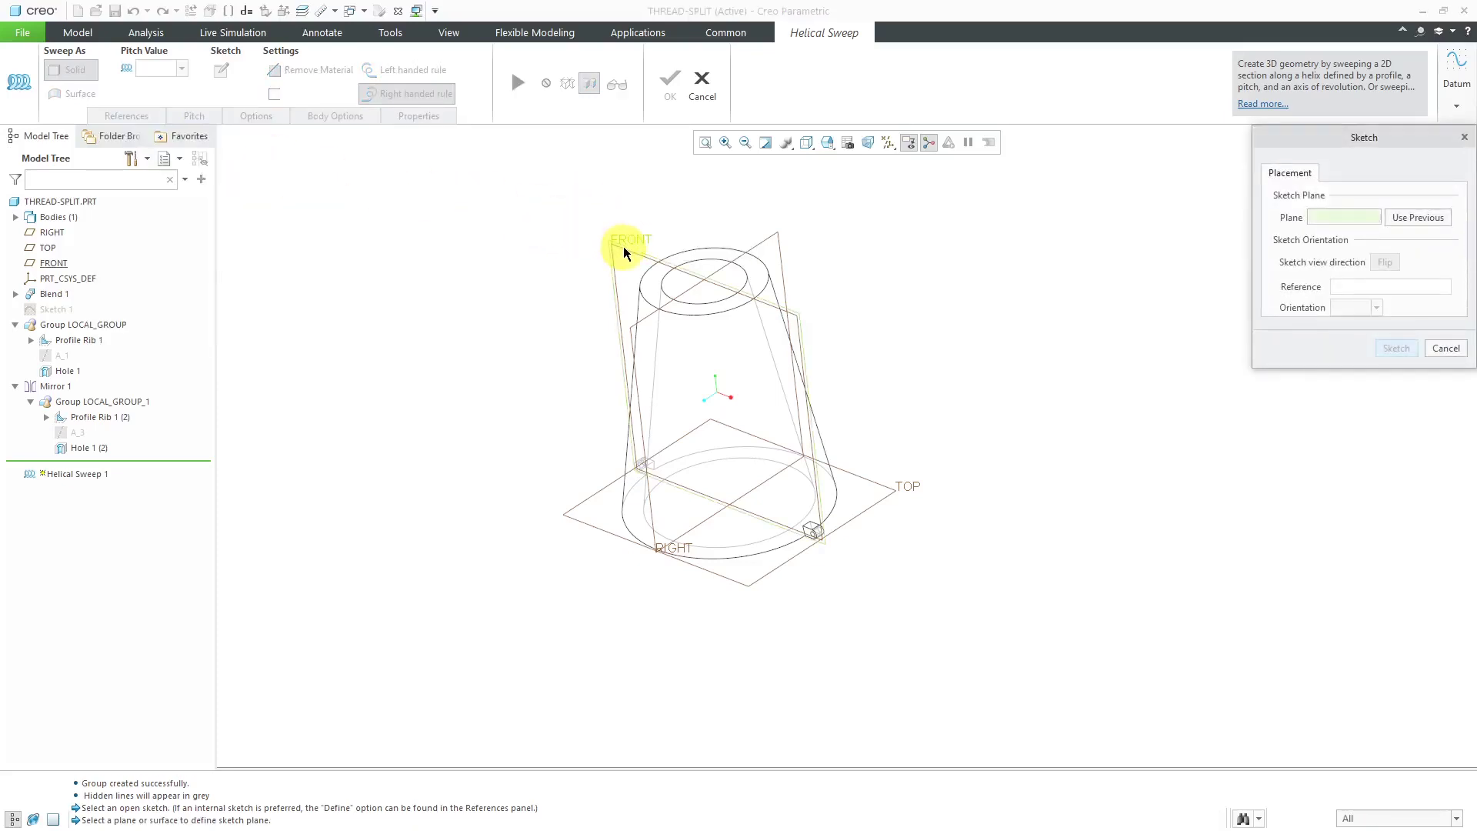
left_click(633, 235)
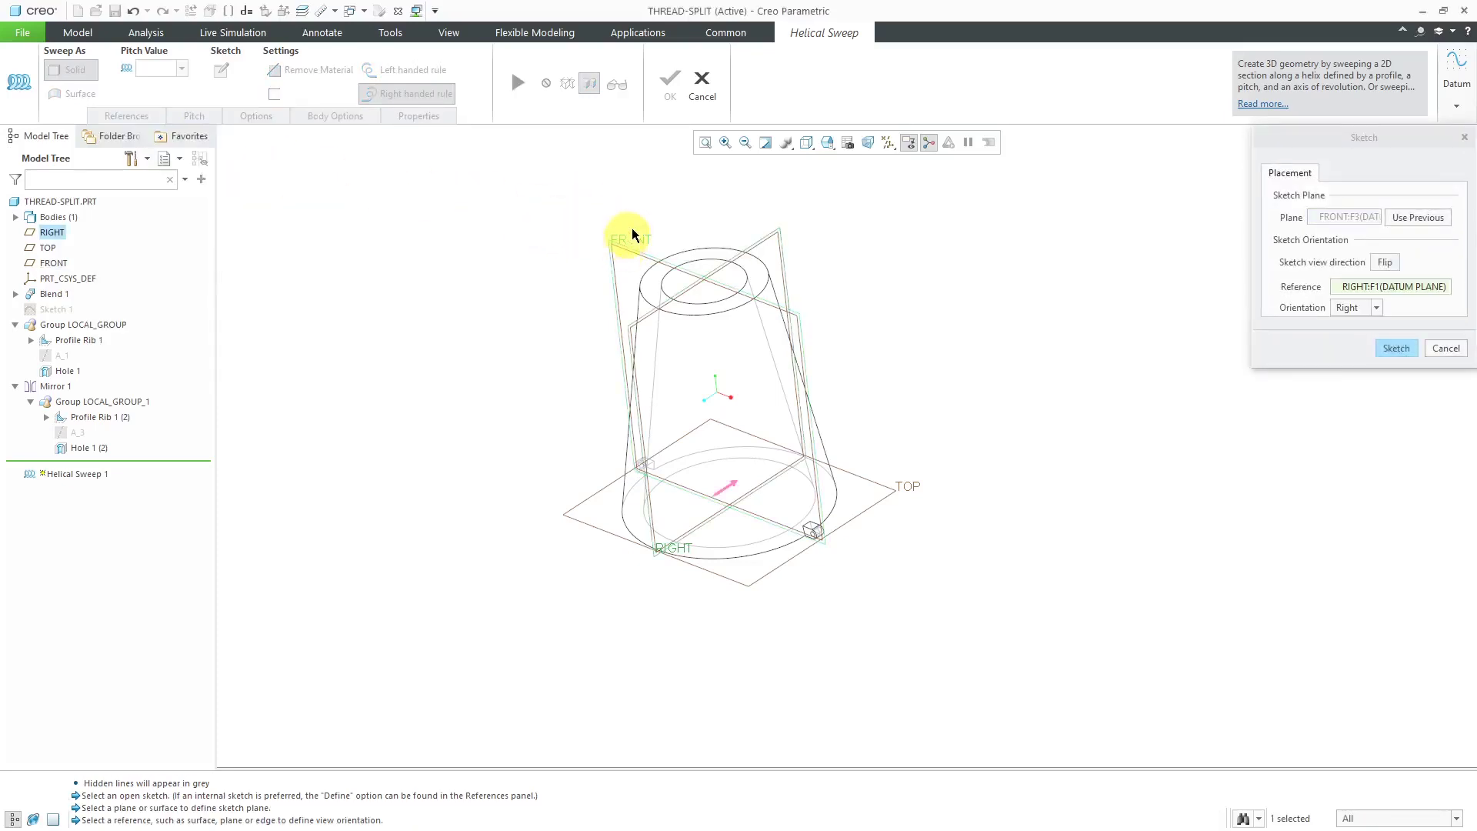
left_click(1411, 351)
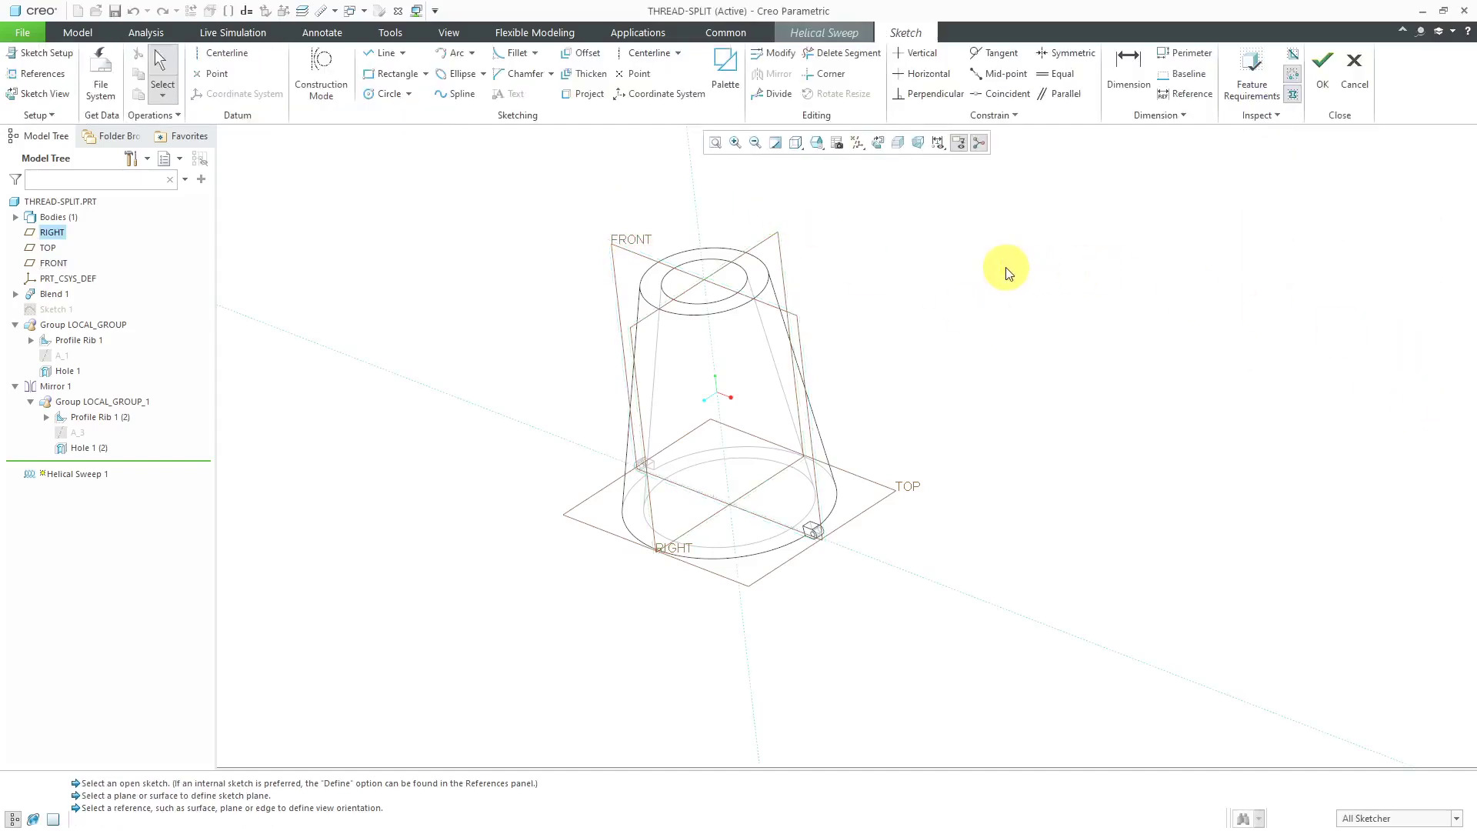
Add the part's top surface and slanted side edge as sketch references
right_click(961, 250)
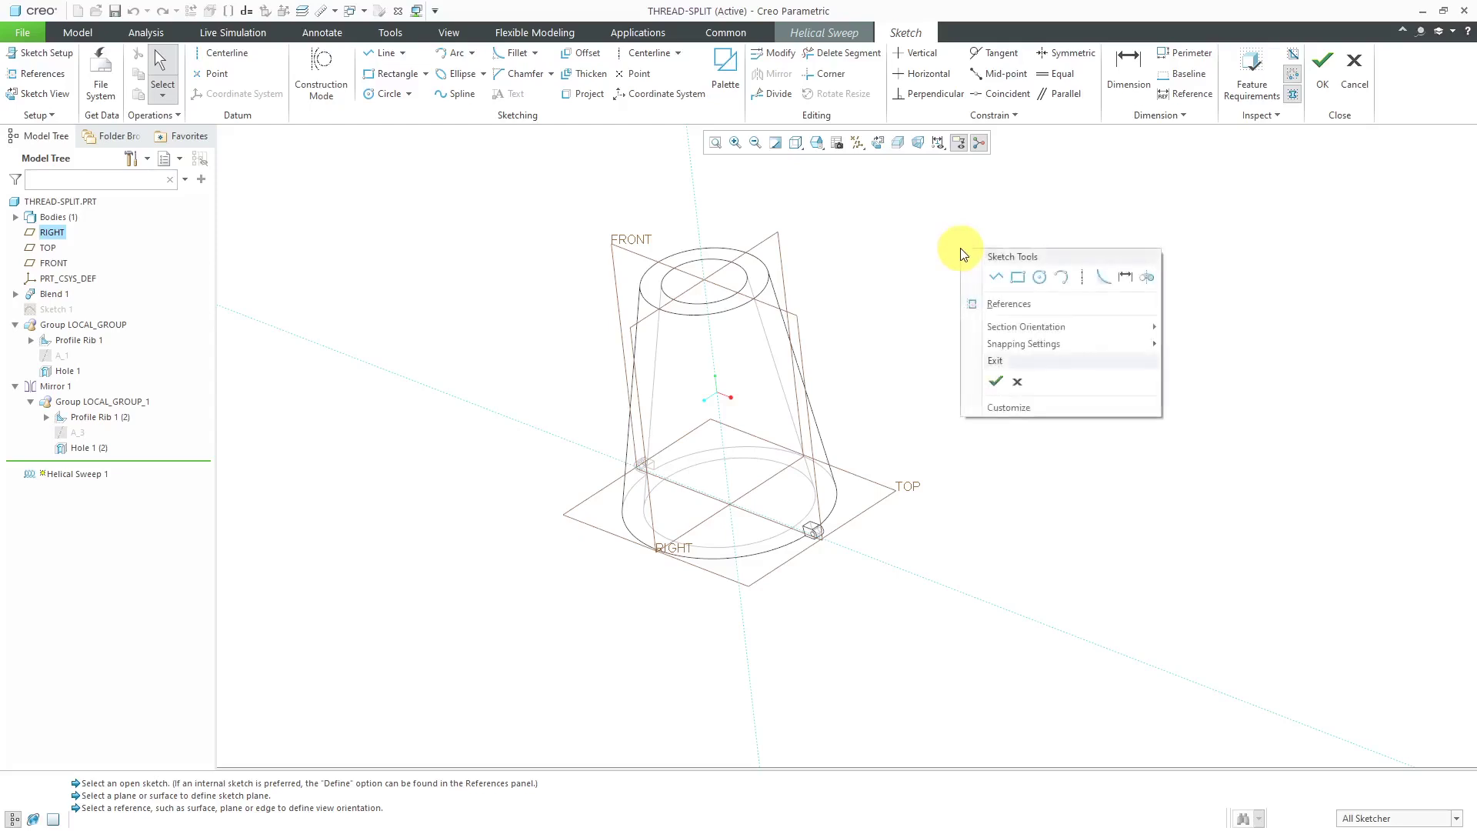
left_click(1022, 305)
left_click(760, 270)
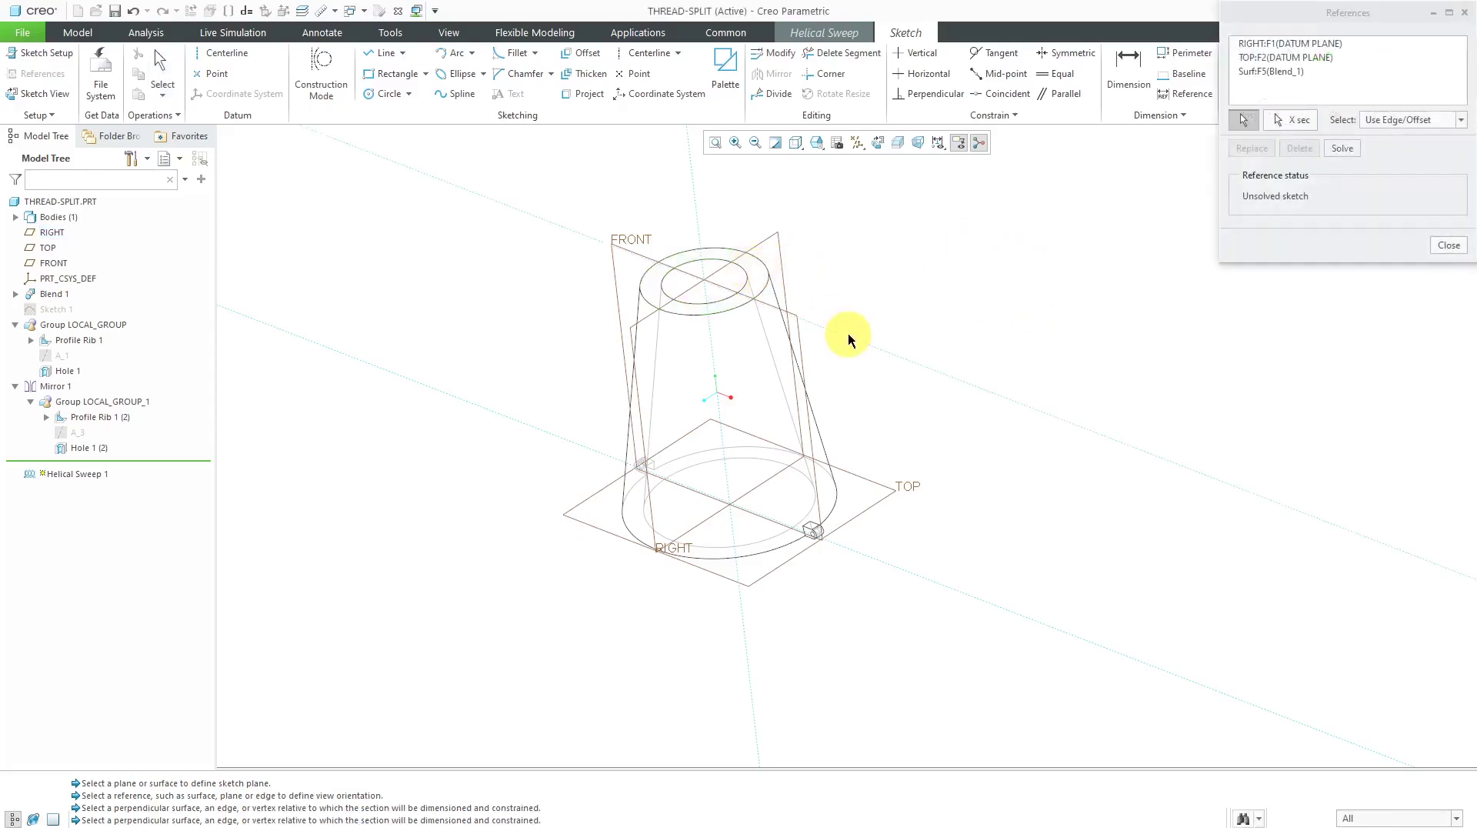
left_click(781, 385)
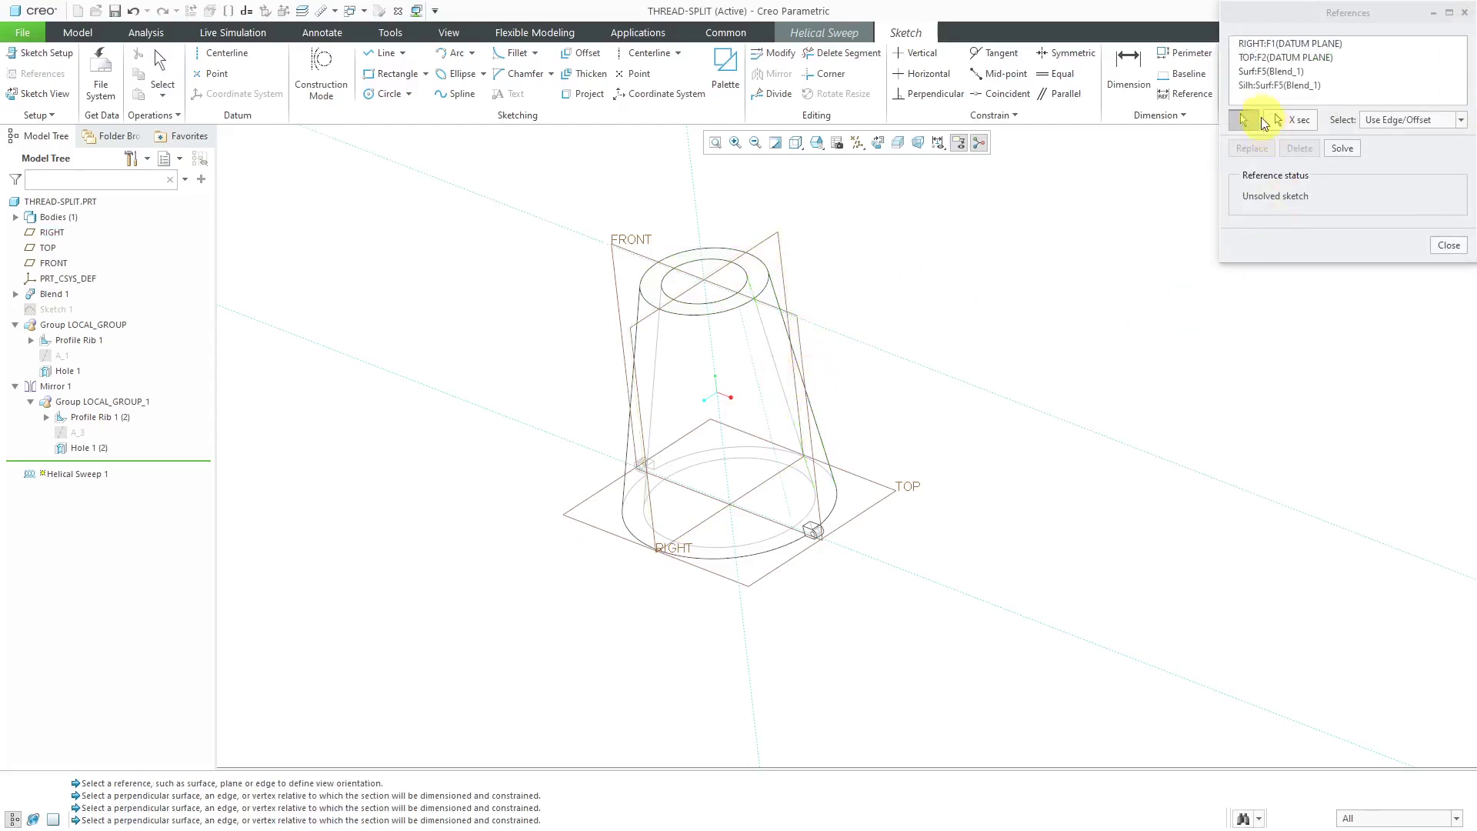
left_click(1343, 148)
left_click(1449, 244)
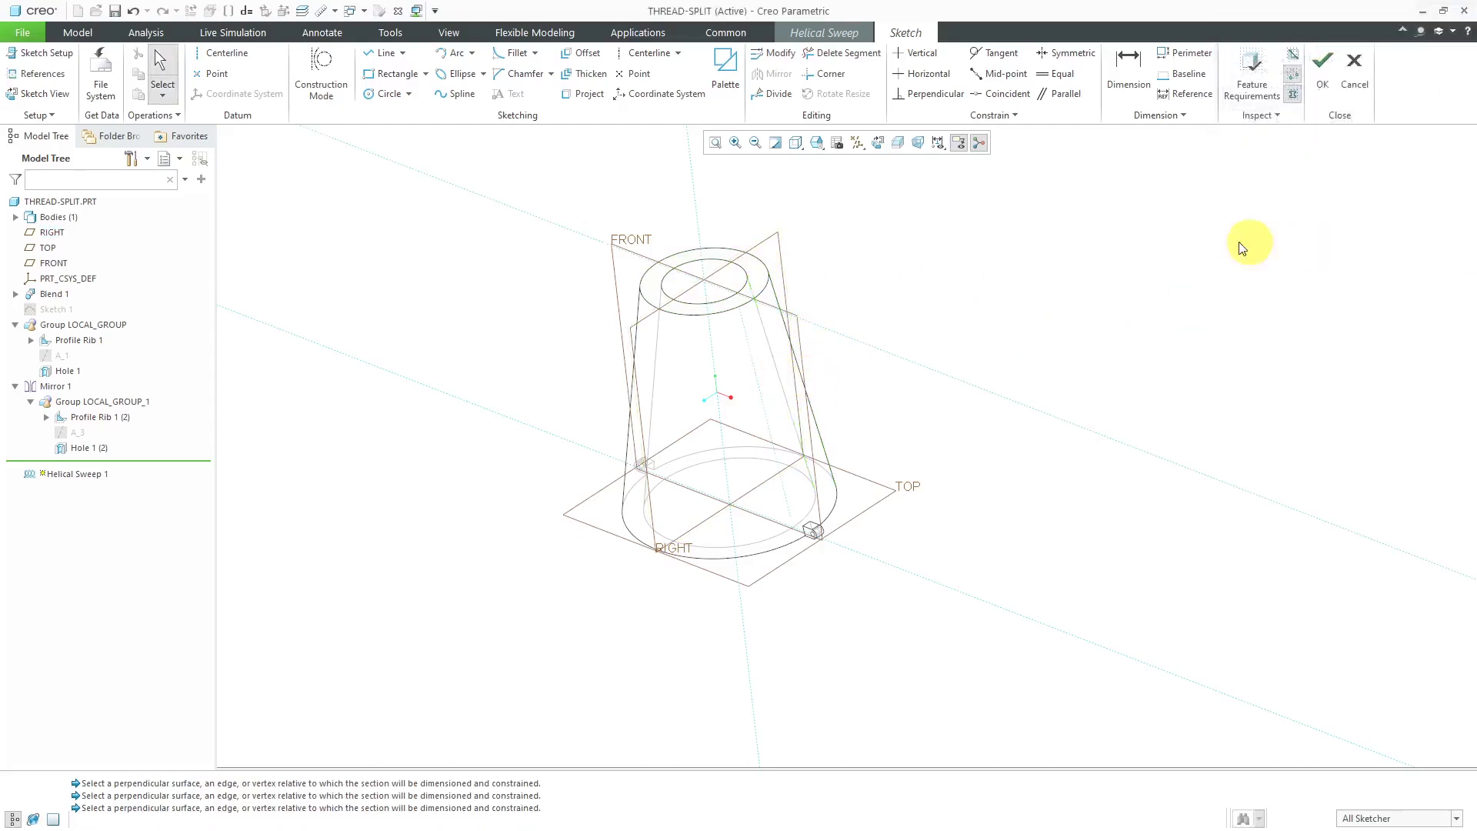
Hide datum planes and points and orient to the sketch view
left_click(865, 146)
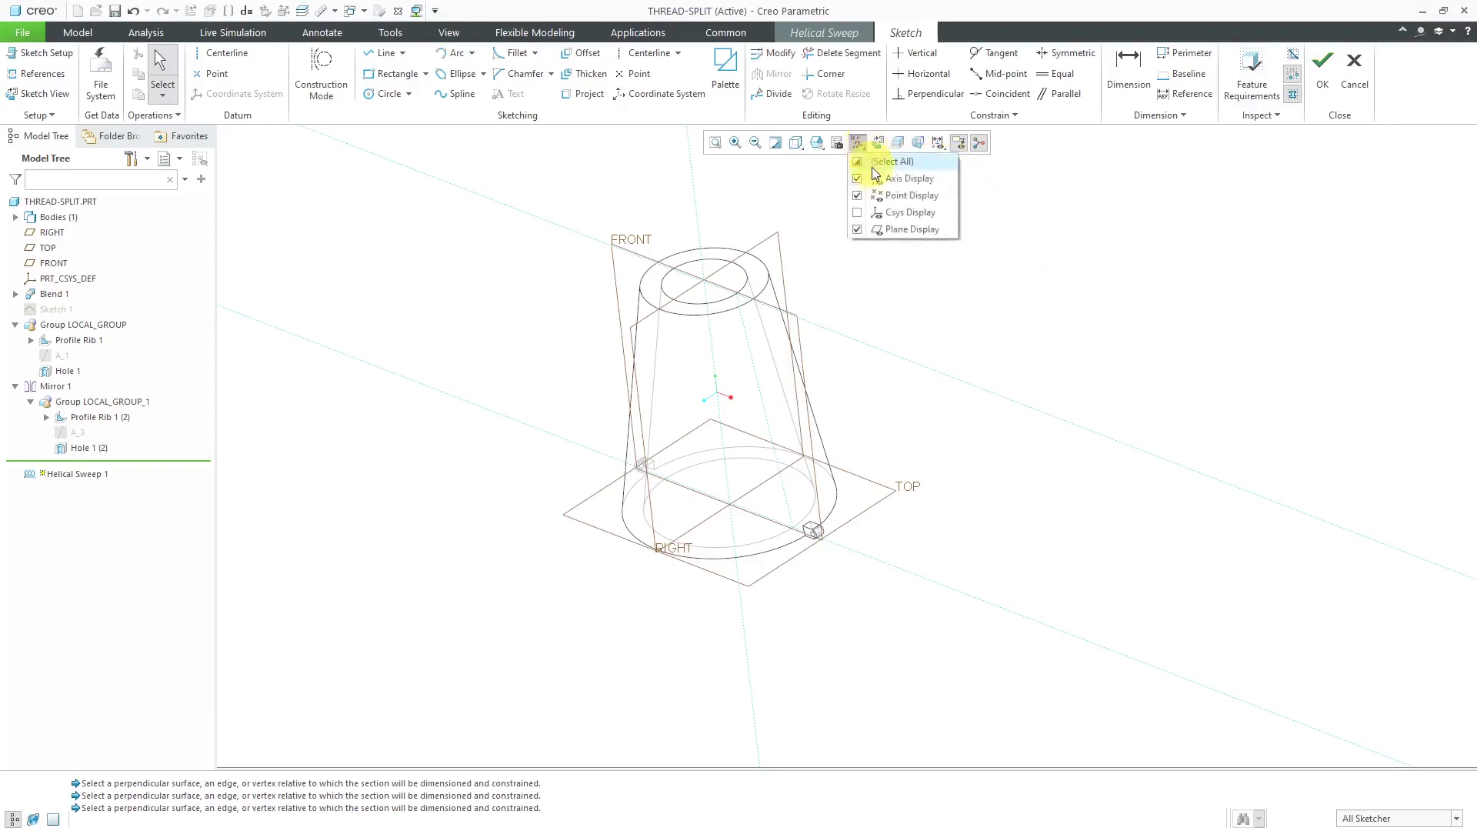
left_click(896, 228)
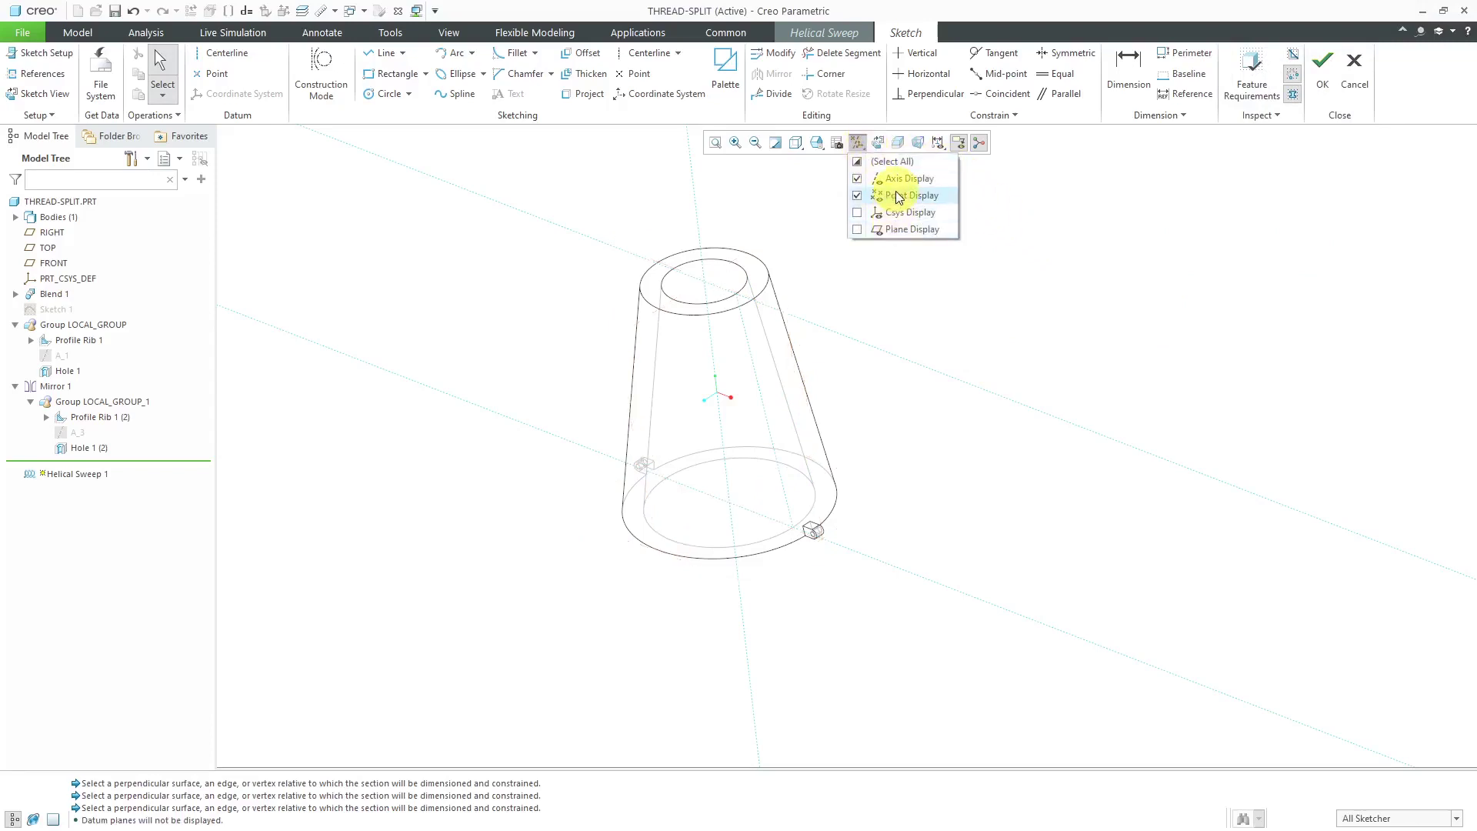
left_click(898, 197)
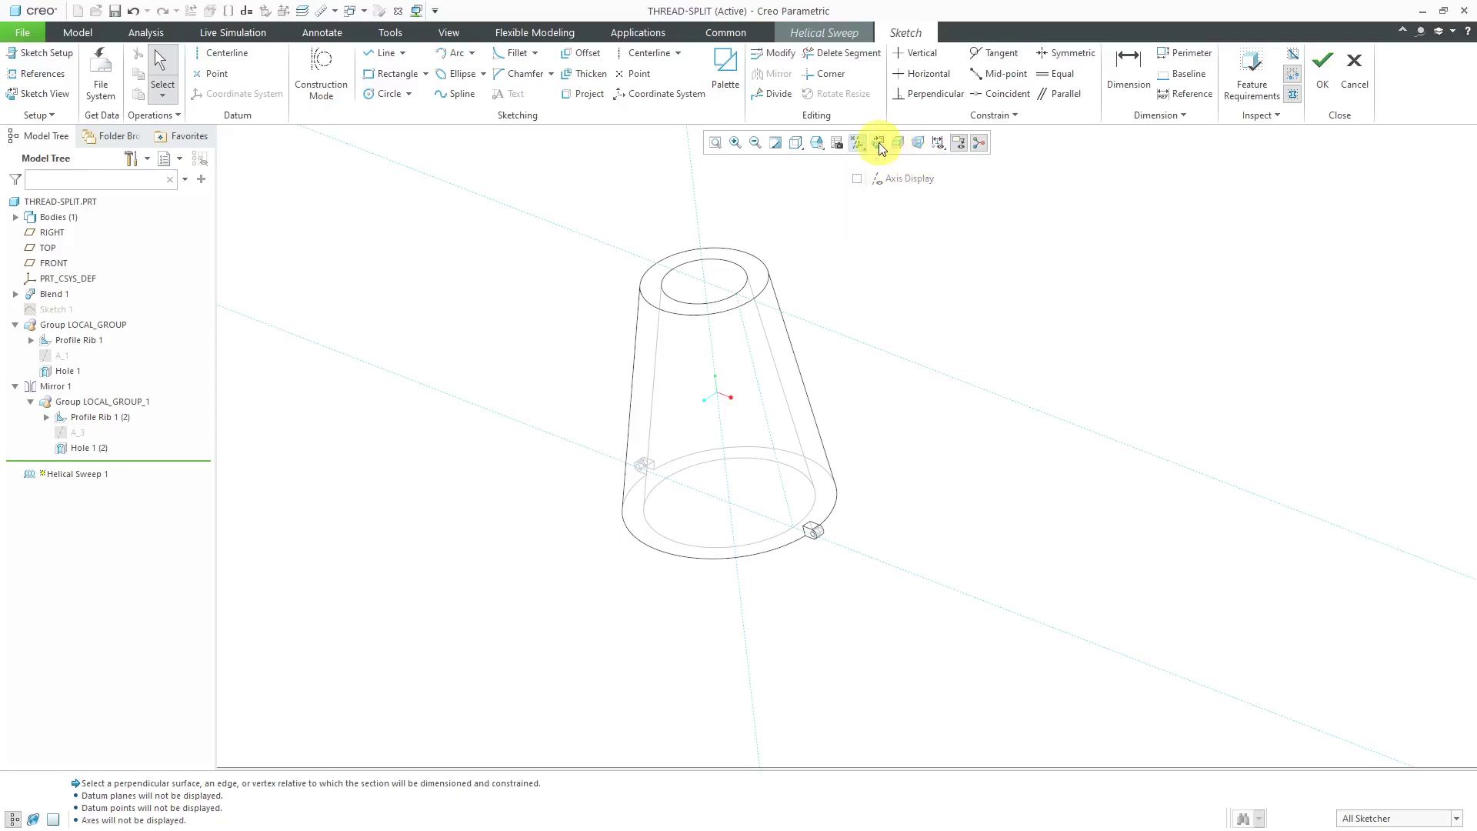
left_click(879, 141)
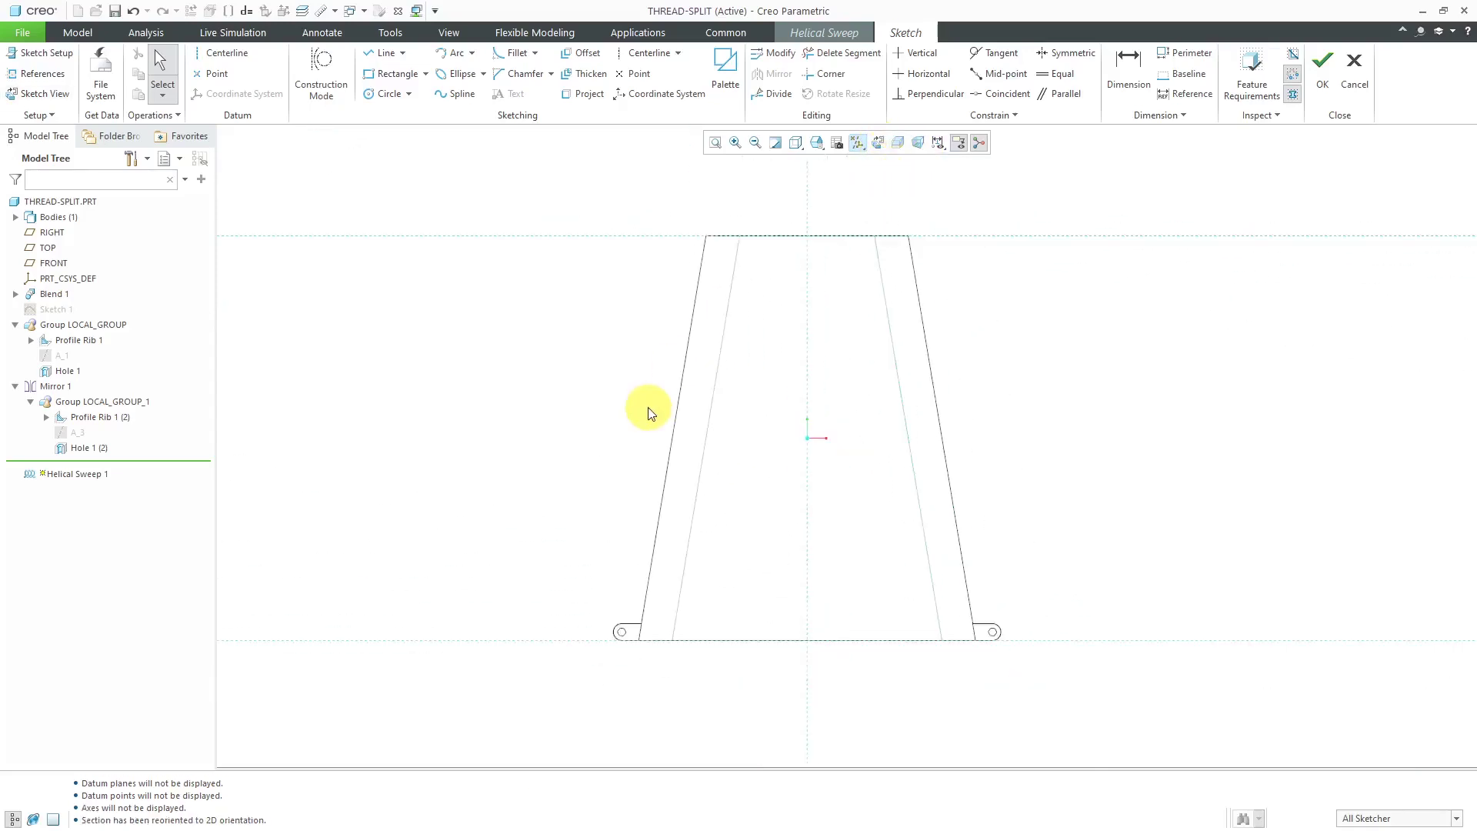
Draw a vertical centerline and a profile line along the cone's slanted side
right_click(569, 216)
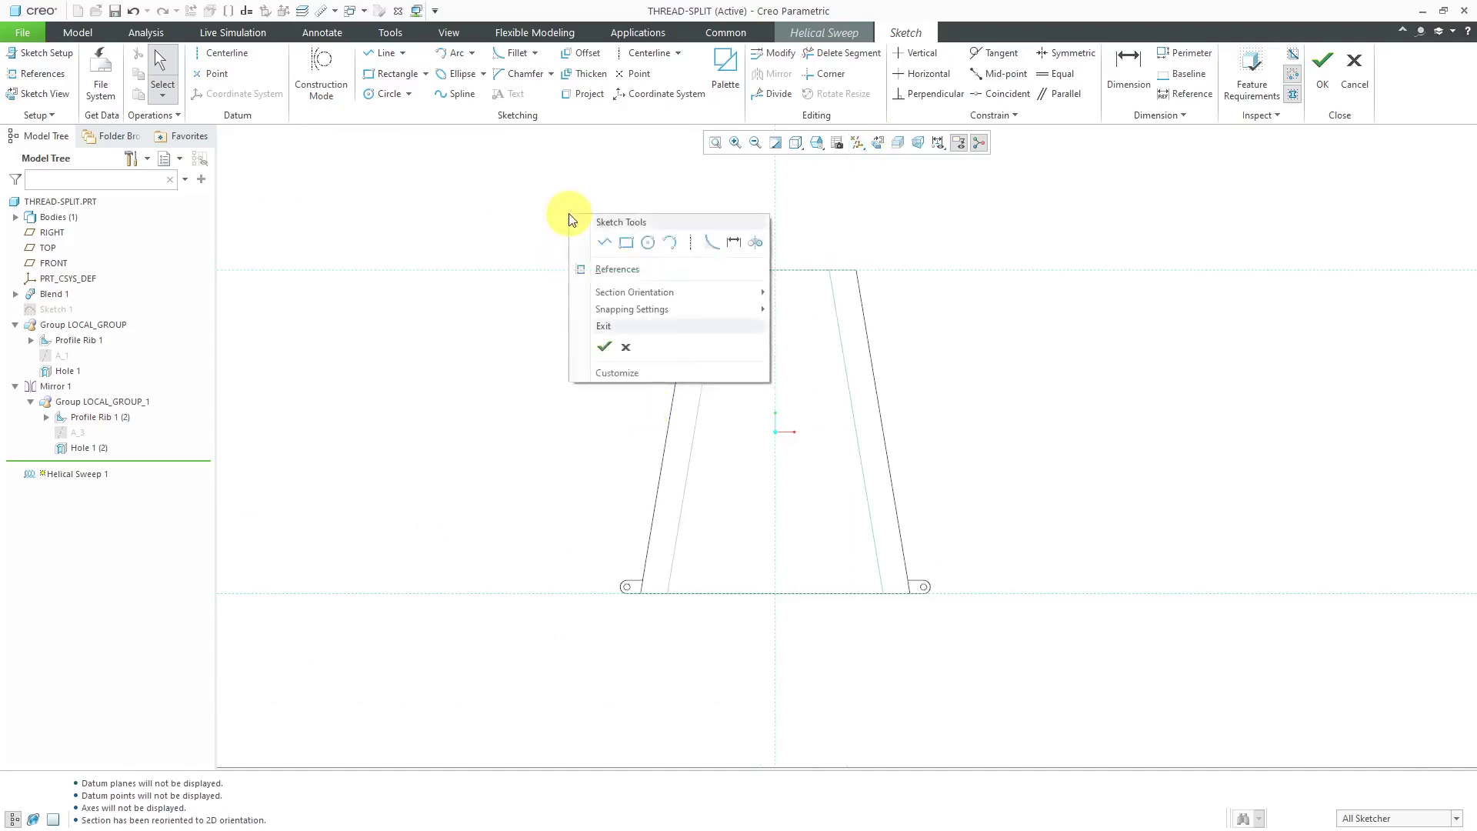
left_click(649, 53)
left_click(783, 223)
left_click(780, 368)
middle_click(1008, 219)
left_click(1010, 220)
right_click(1007, 218)
left_click(1033, 242)
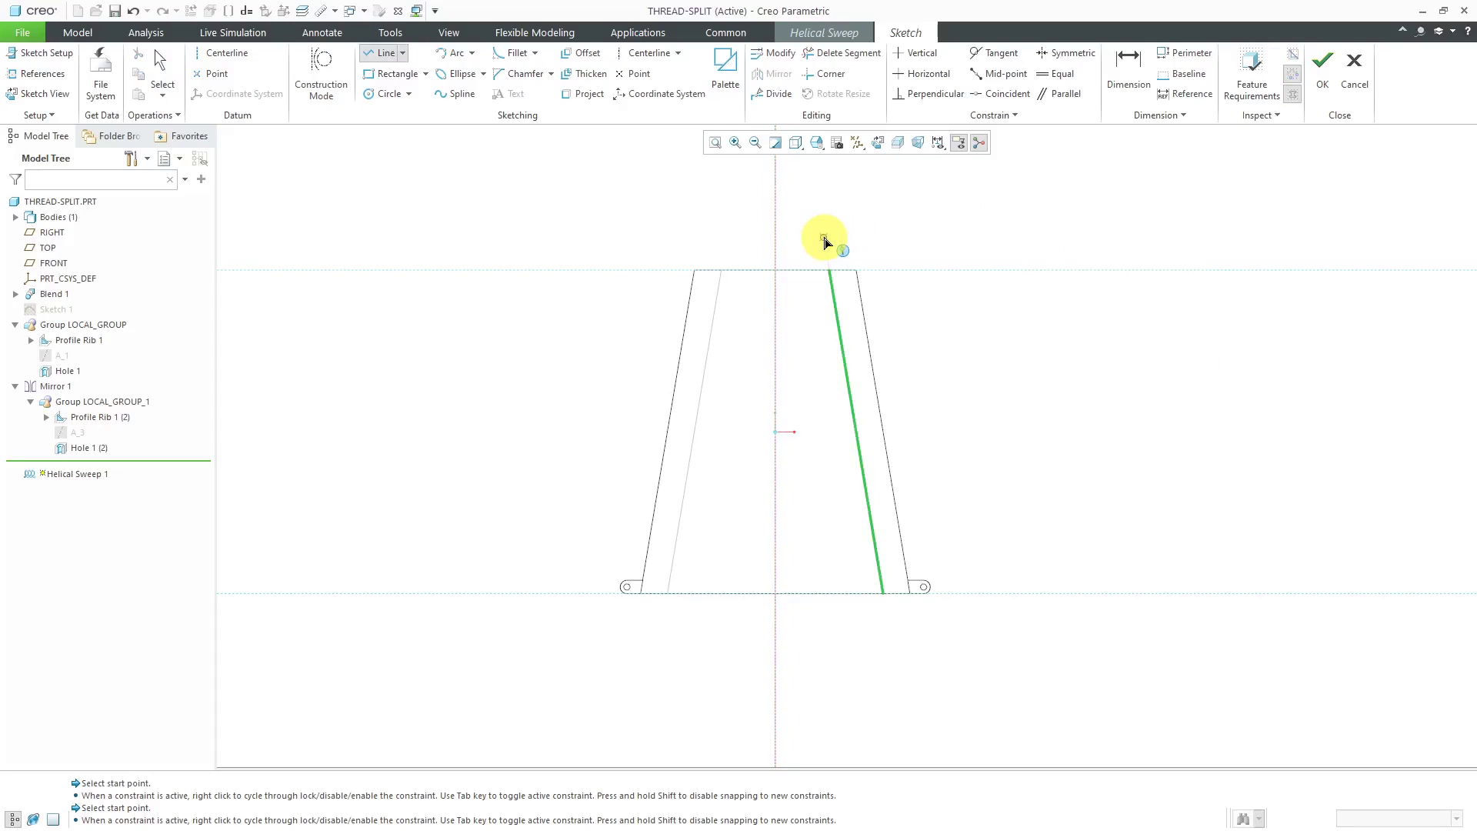
left_click(889, 628)
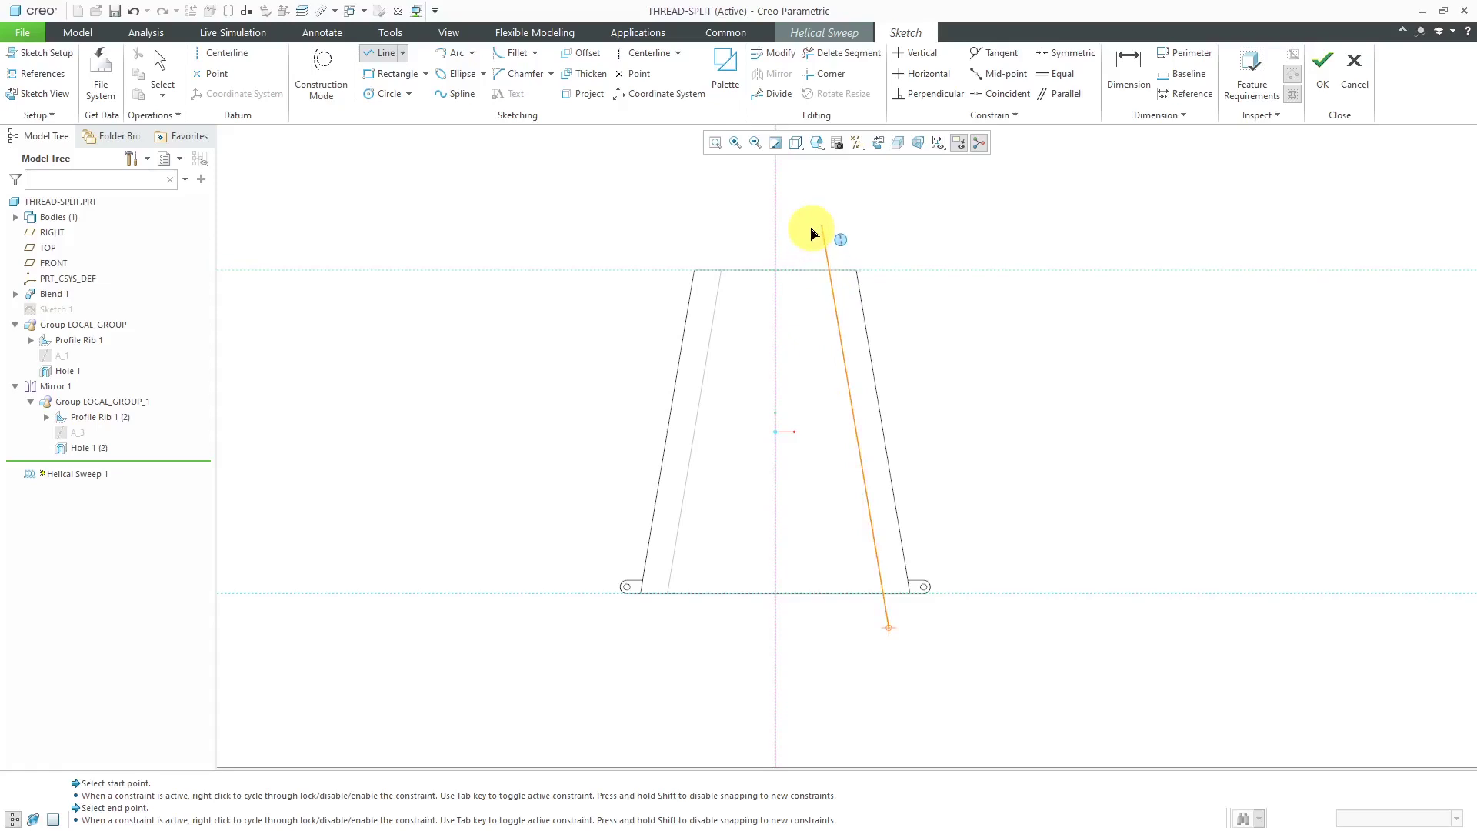
left_click(817, 233)
middle_click(885, 223)
Set the profile line's extensions past the bottom and top ends to 1.00
double_click(906, 612)
type("1")
key("Return")
scroll(908, 596, "up", 4)
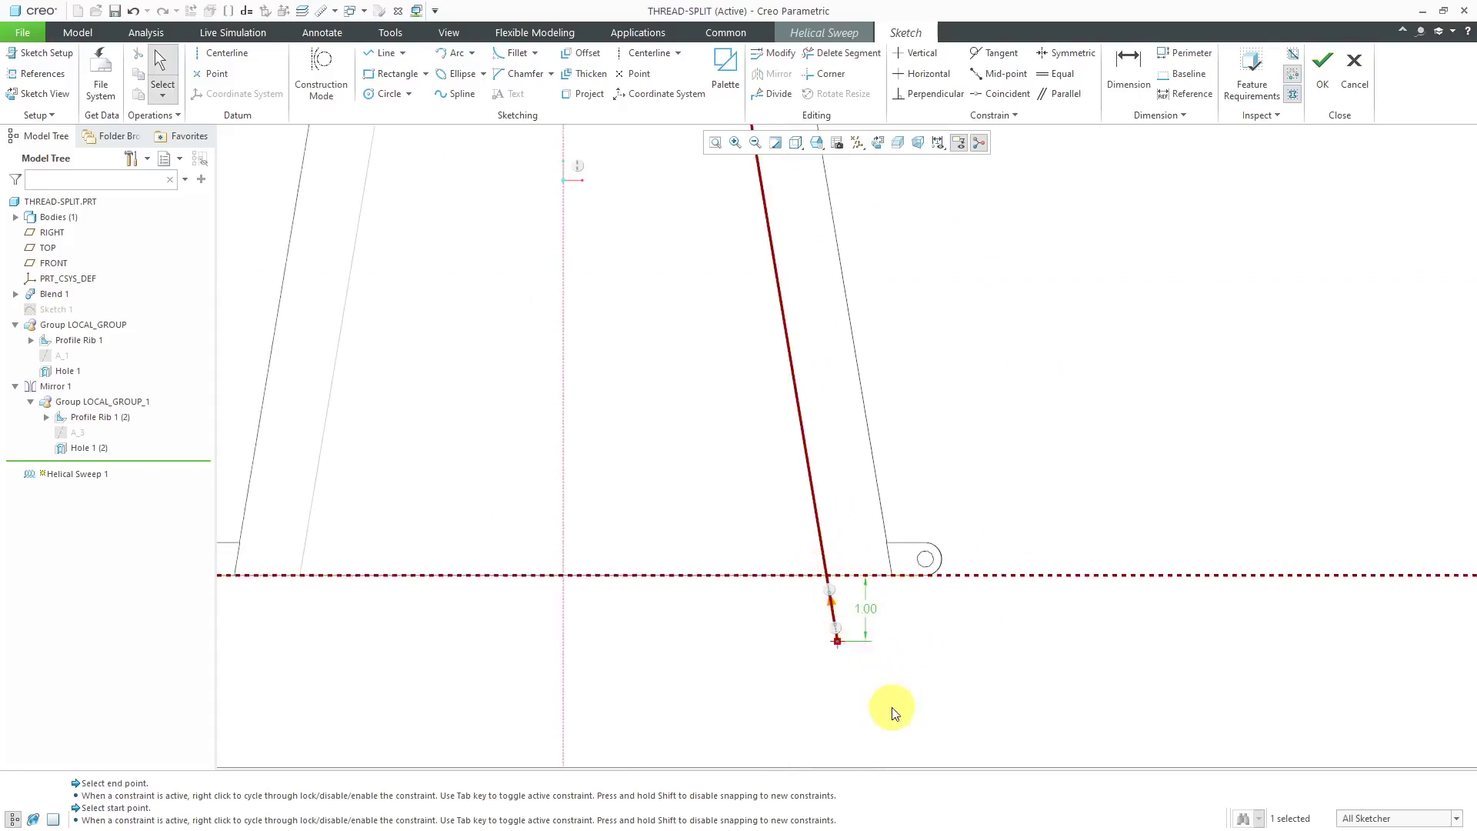
scroll(892, 708, "down", 4)
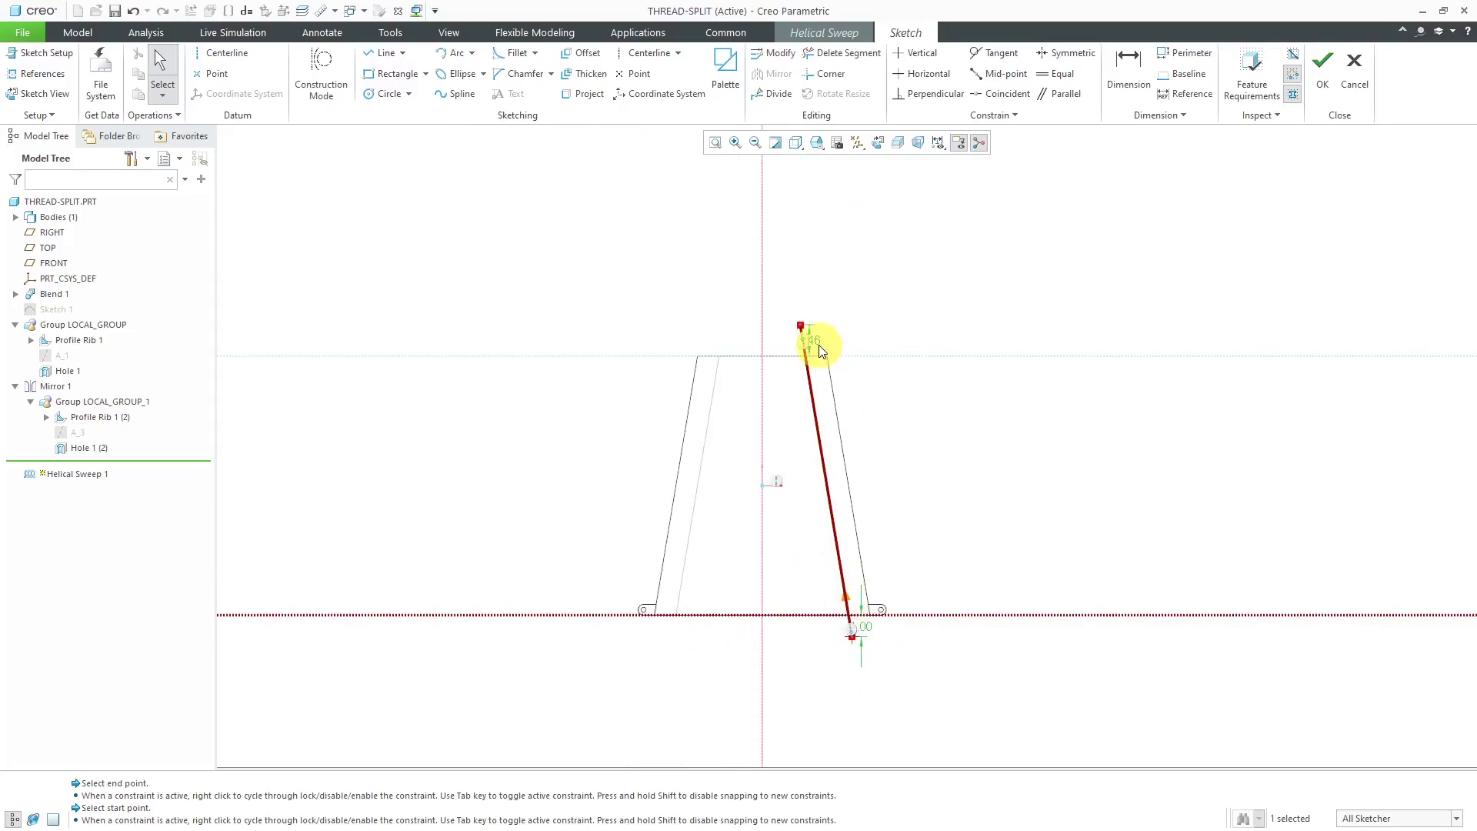
double_click(814, 339)
type("0")
key("Return")
scroll(858, 477, "up", 1)
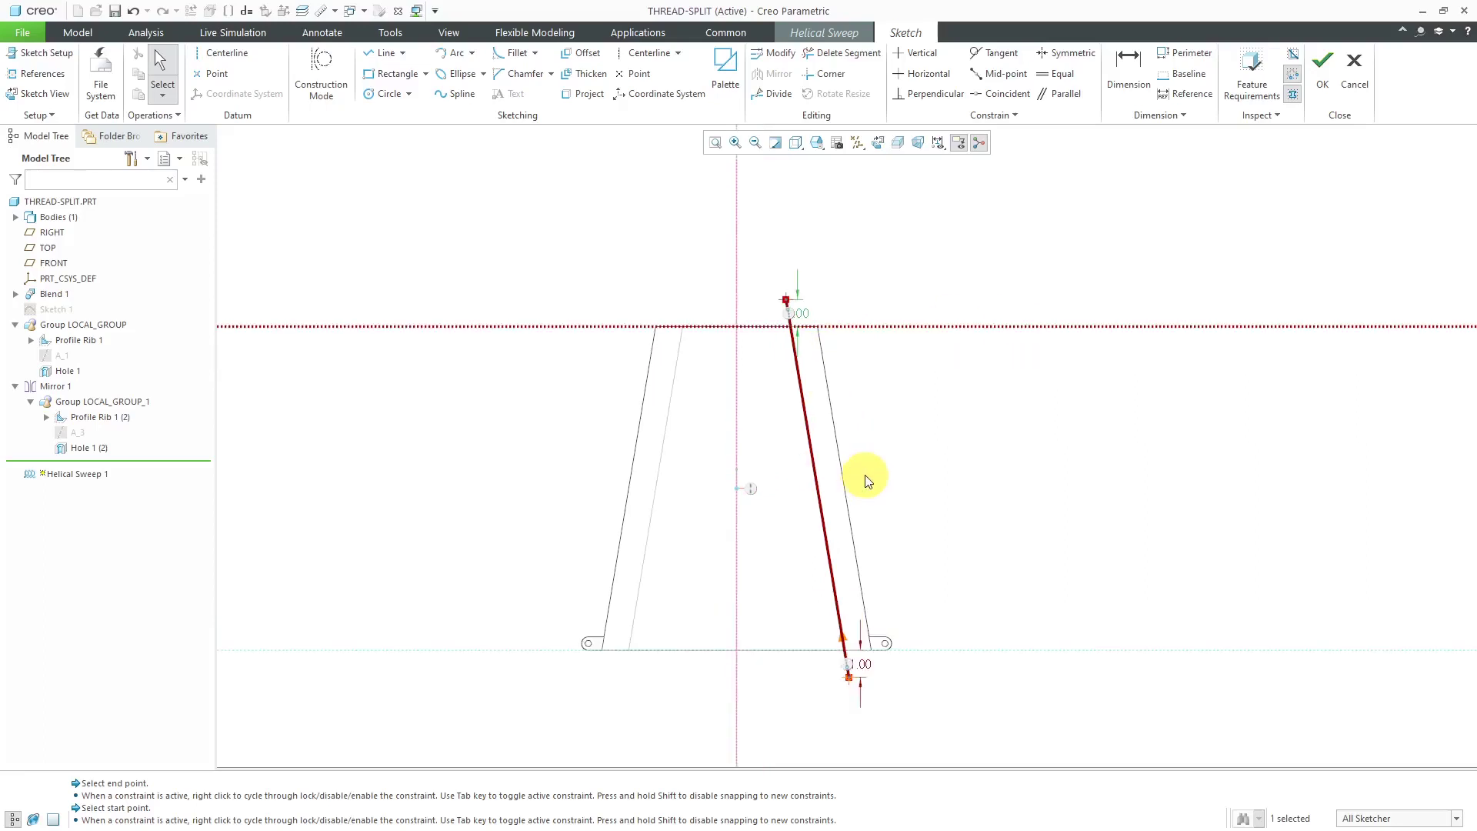
scroll(790, 684, "up", 2)
scroll(791, 684, "down", 1)
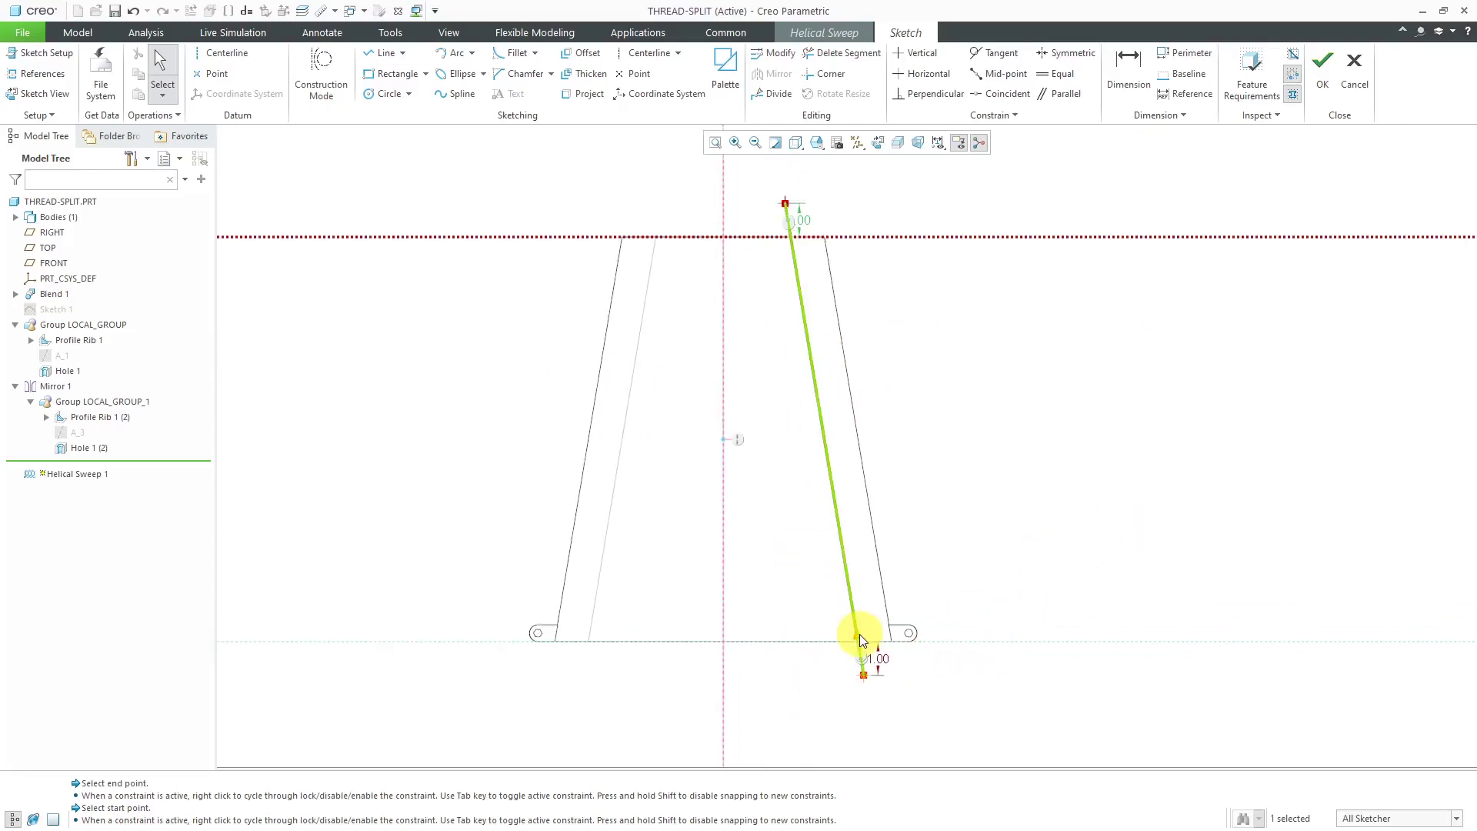
Accept the profile sketch, set a 1.00 pitch, and reopen the section sketch
right_click(1089, 477)
left_click(1108, 618)
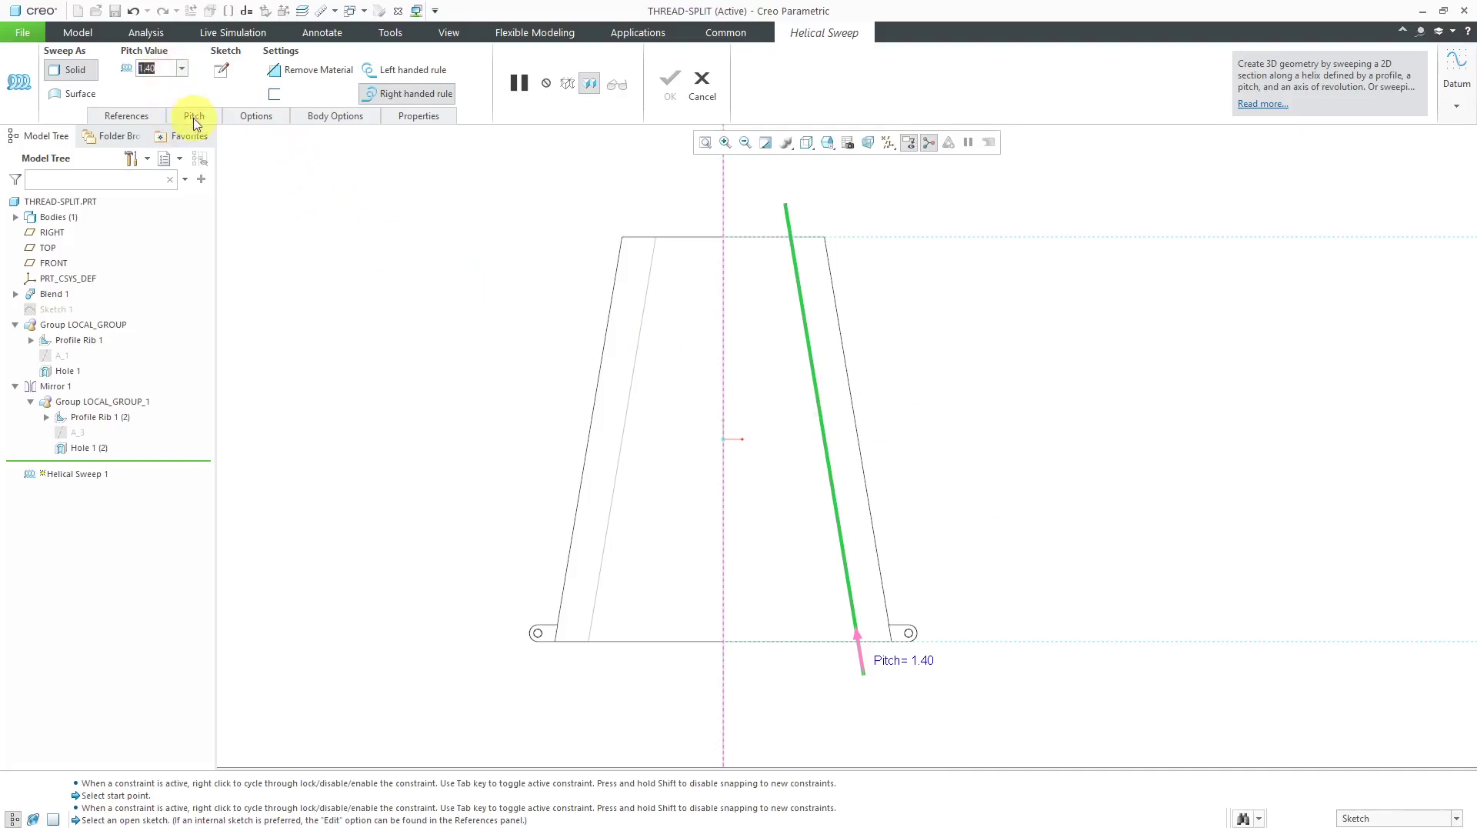
type("1.00")
key("Return")
left_click(146, 116)
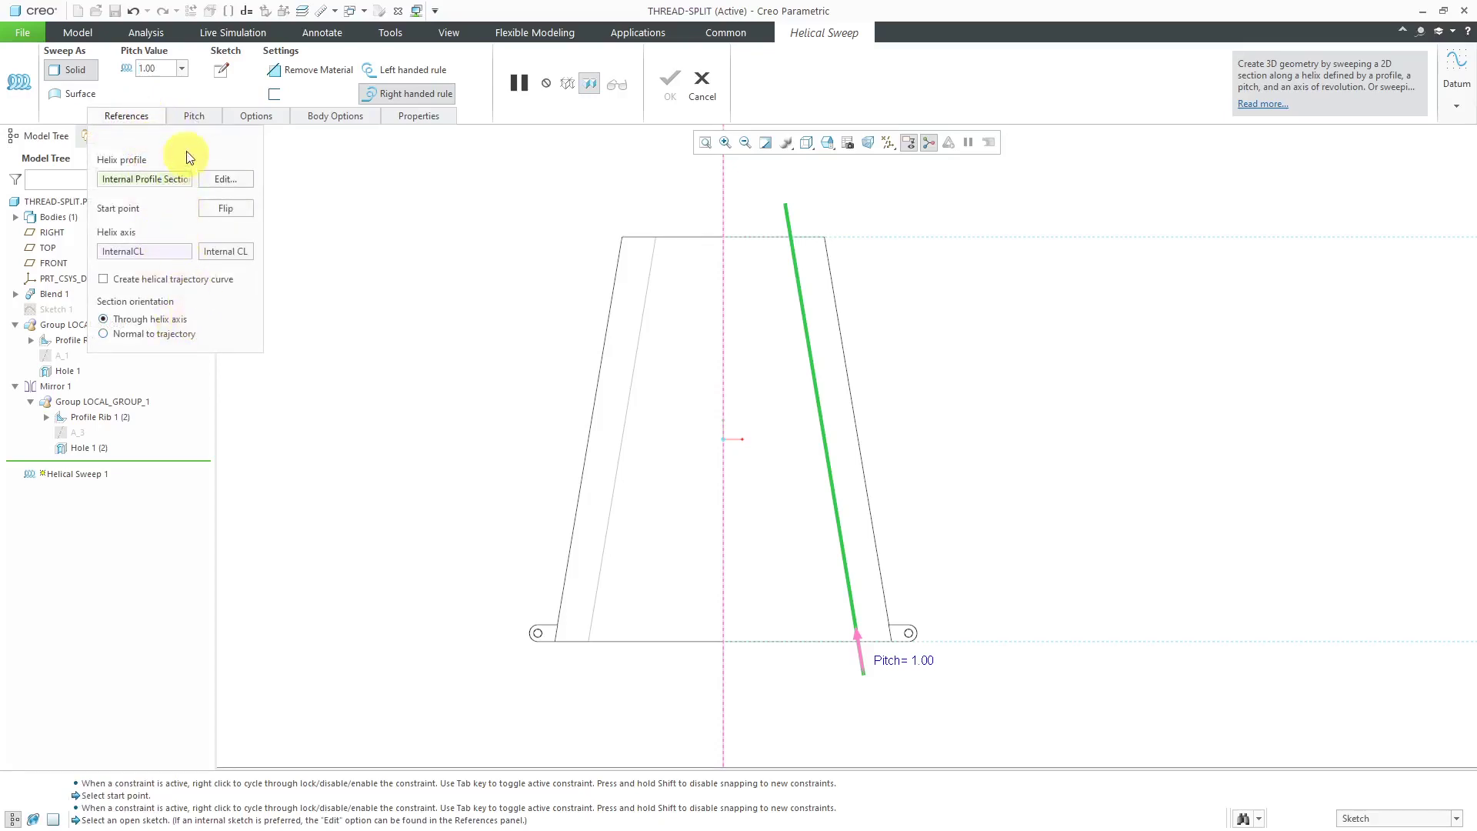
left_click(222, 76)
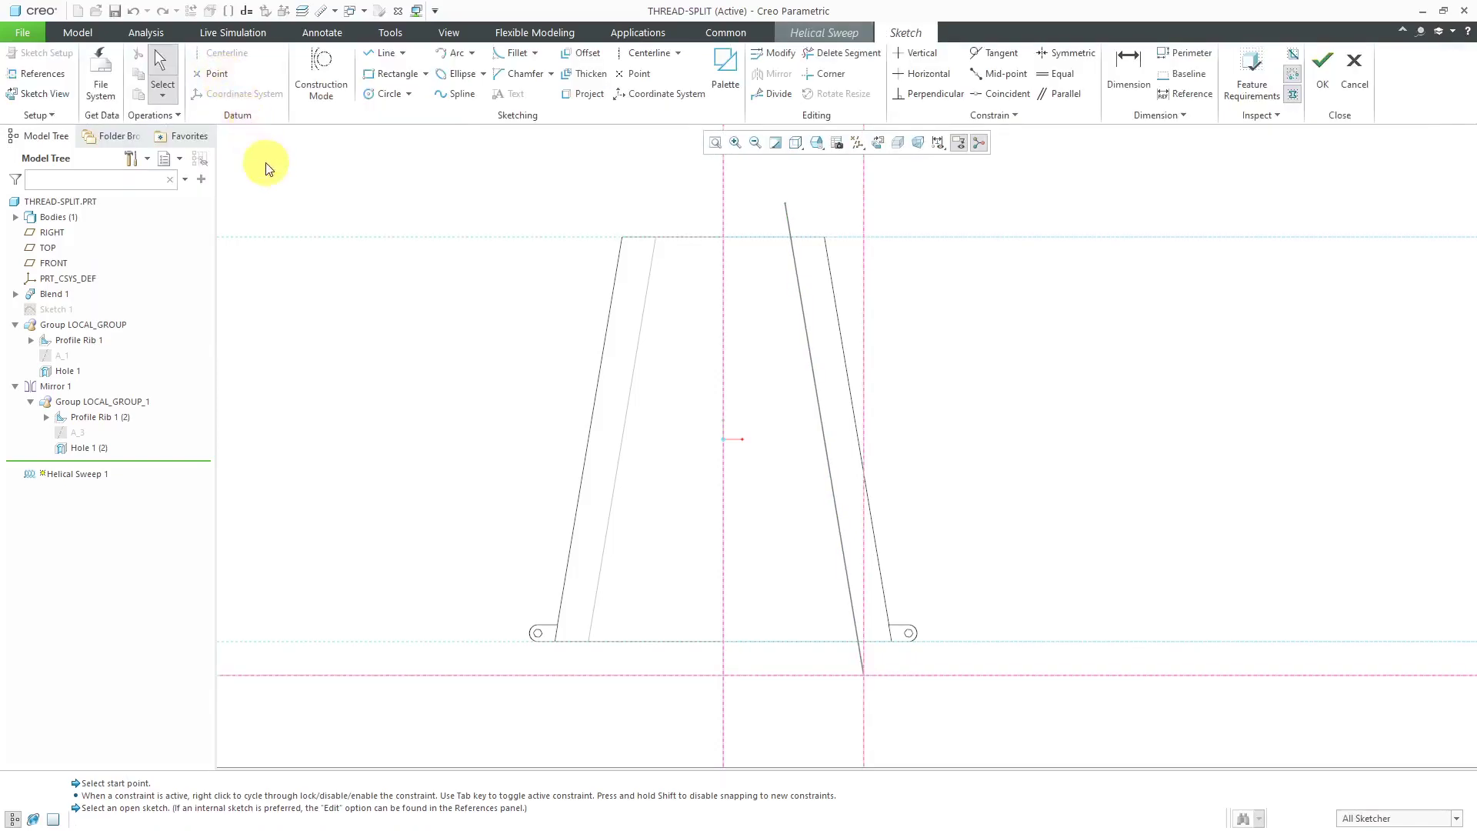
Add the slanted side edge as a section sketch reference
right_click(1030, 325)
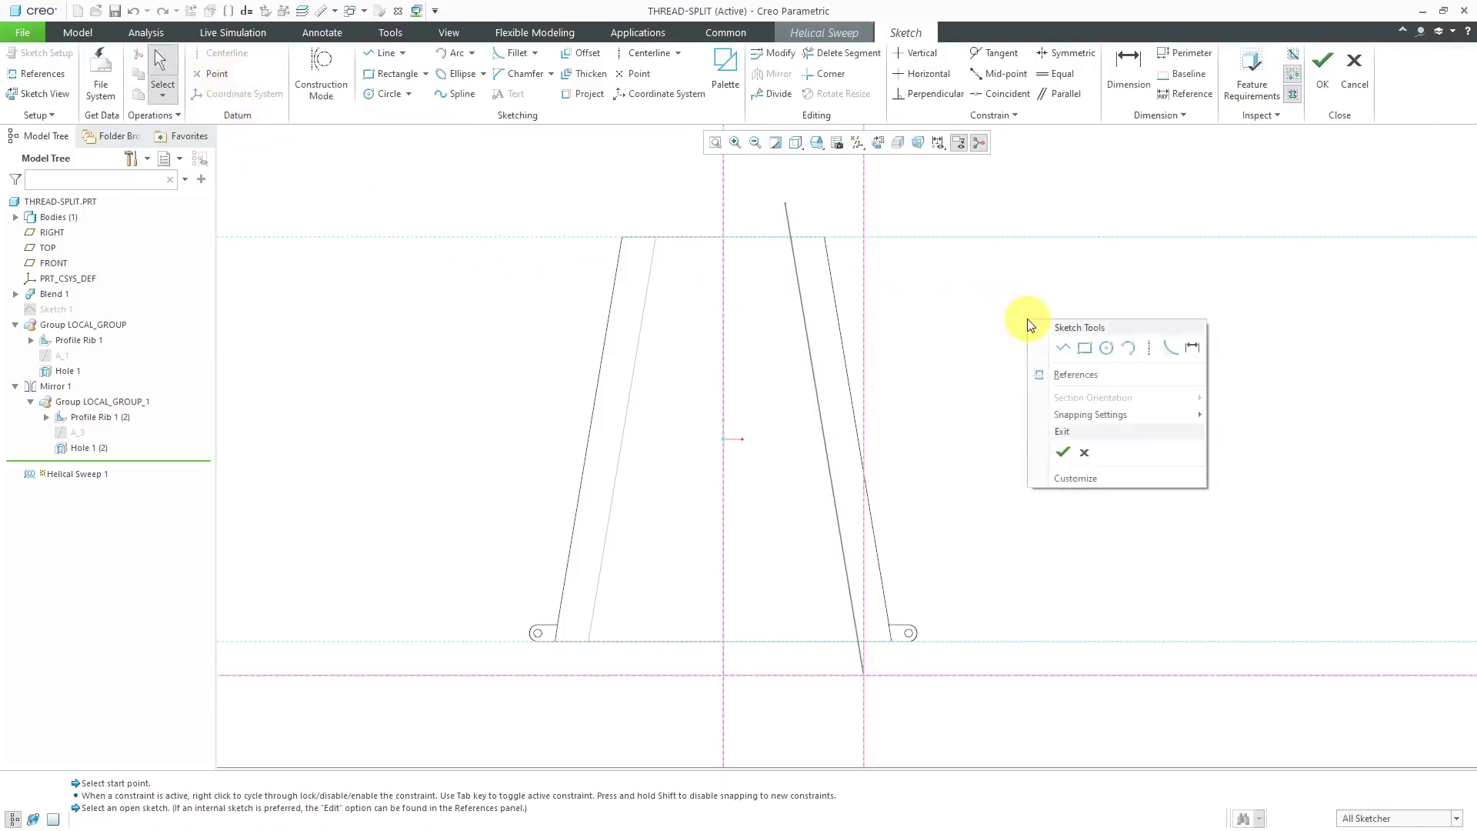
left_click(1073, 379)
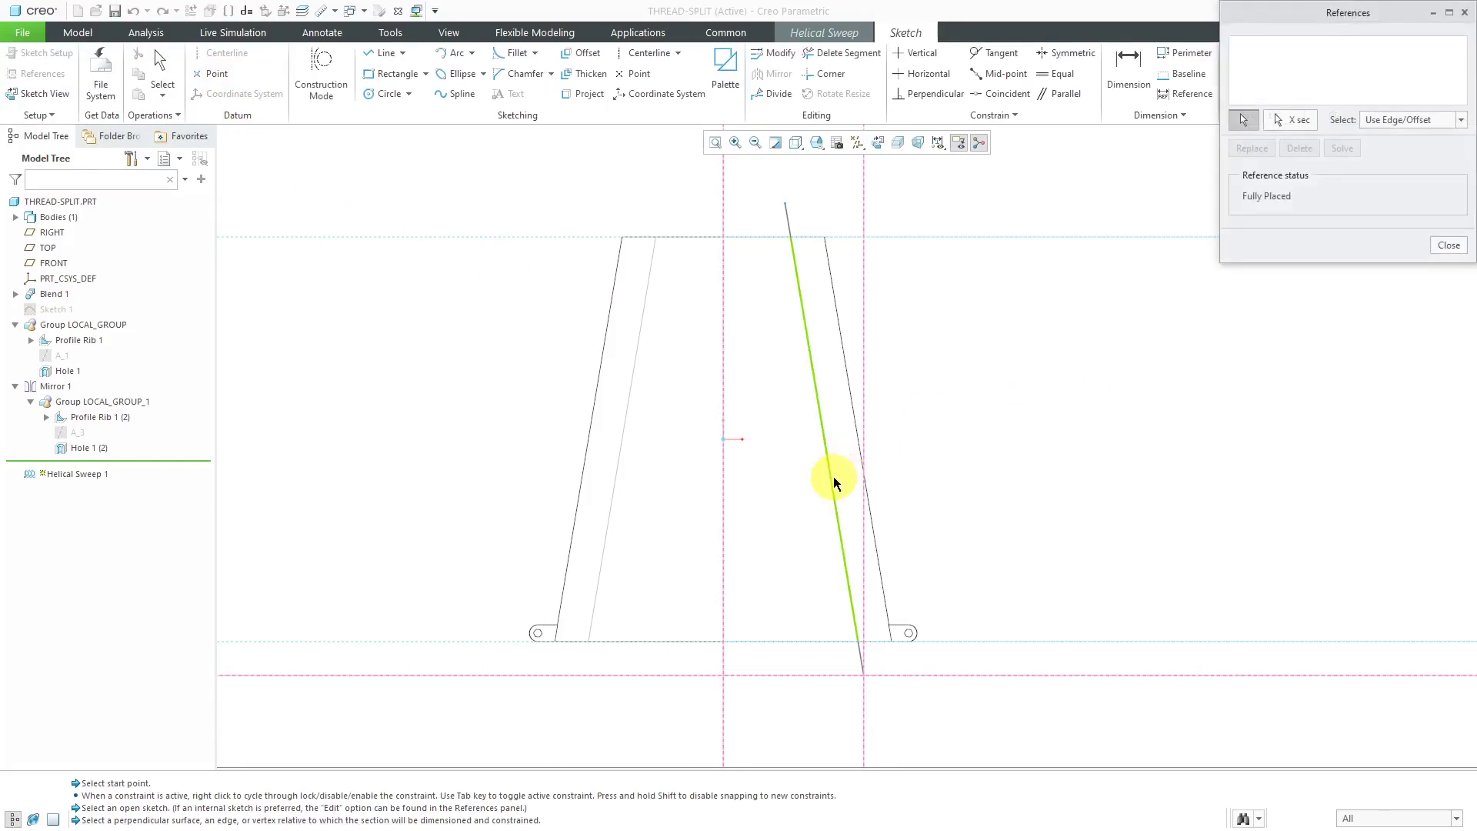
left_click(833, 477)
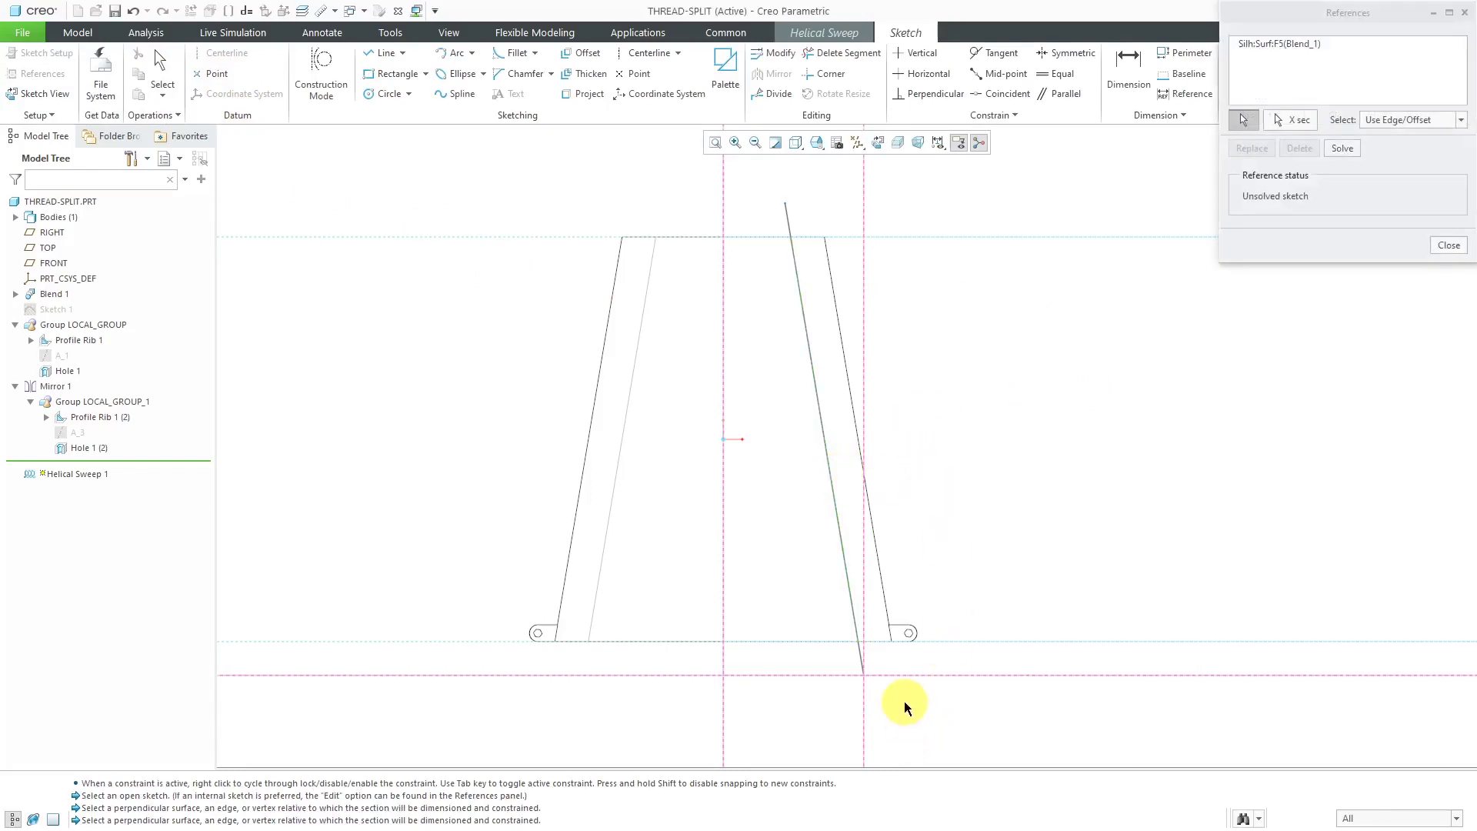
scroll(903, 700, "down", 2)
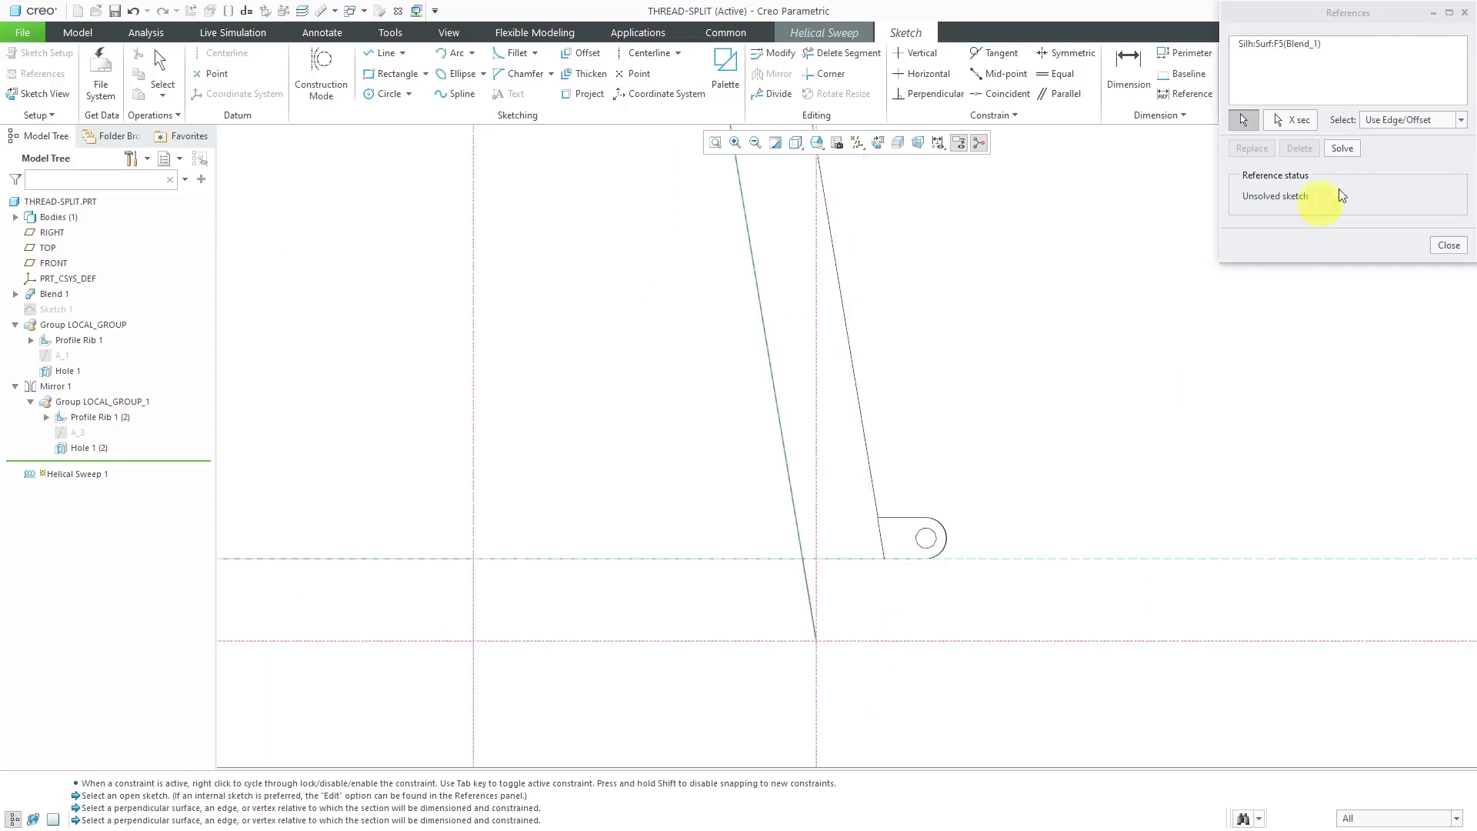
left_click(1342, 148)
left_click(1449, 244)
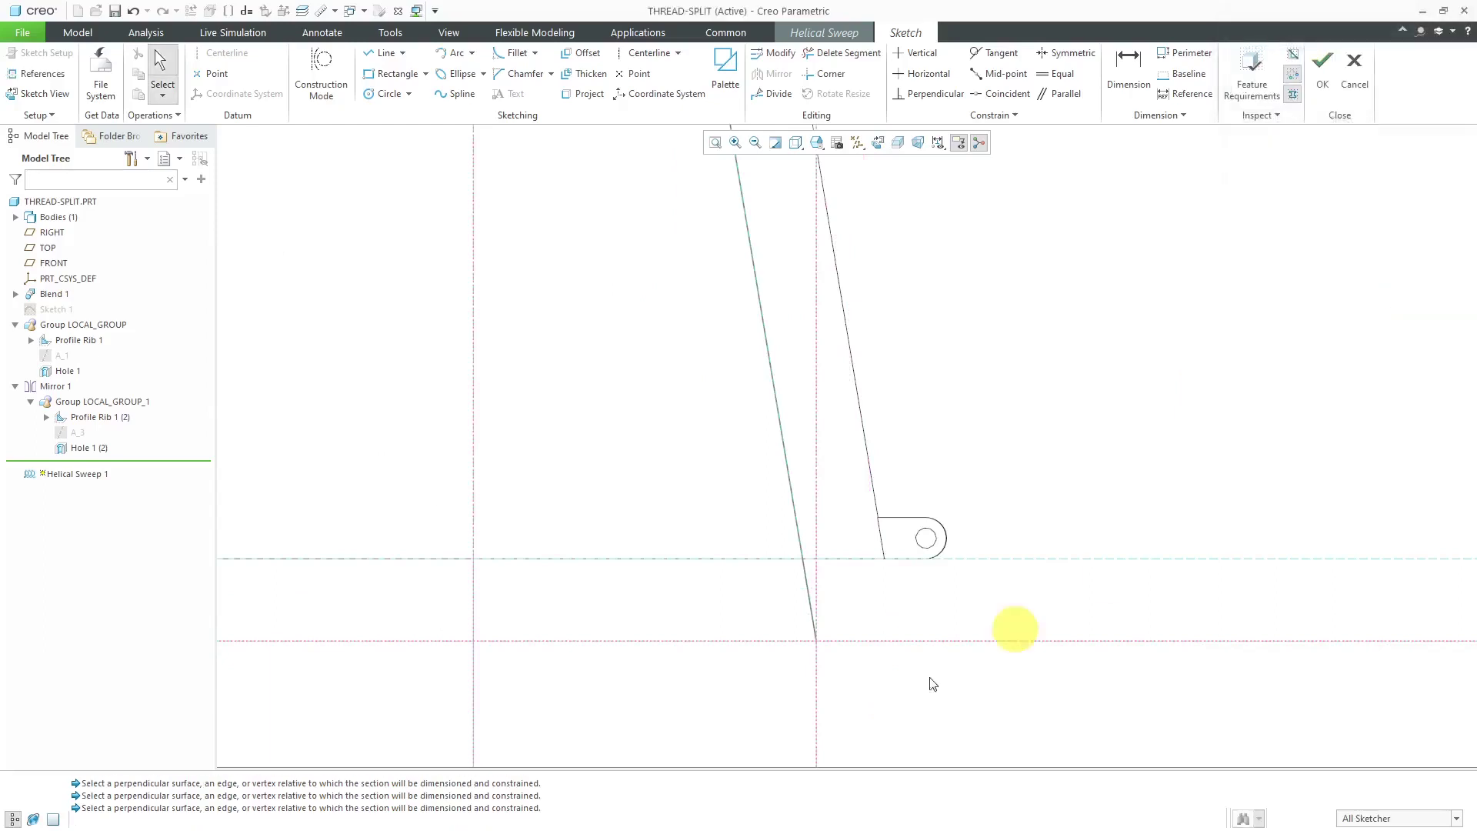
scroll(903, 694, "down", 3)
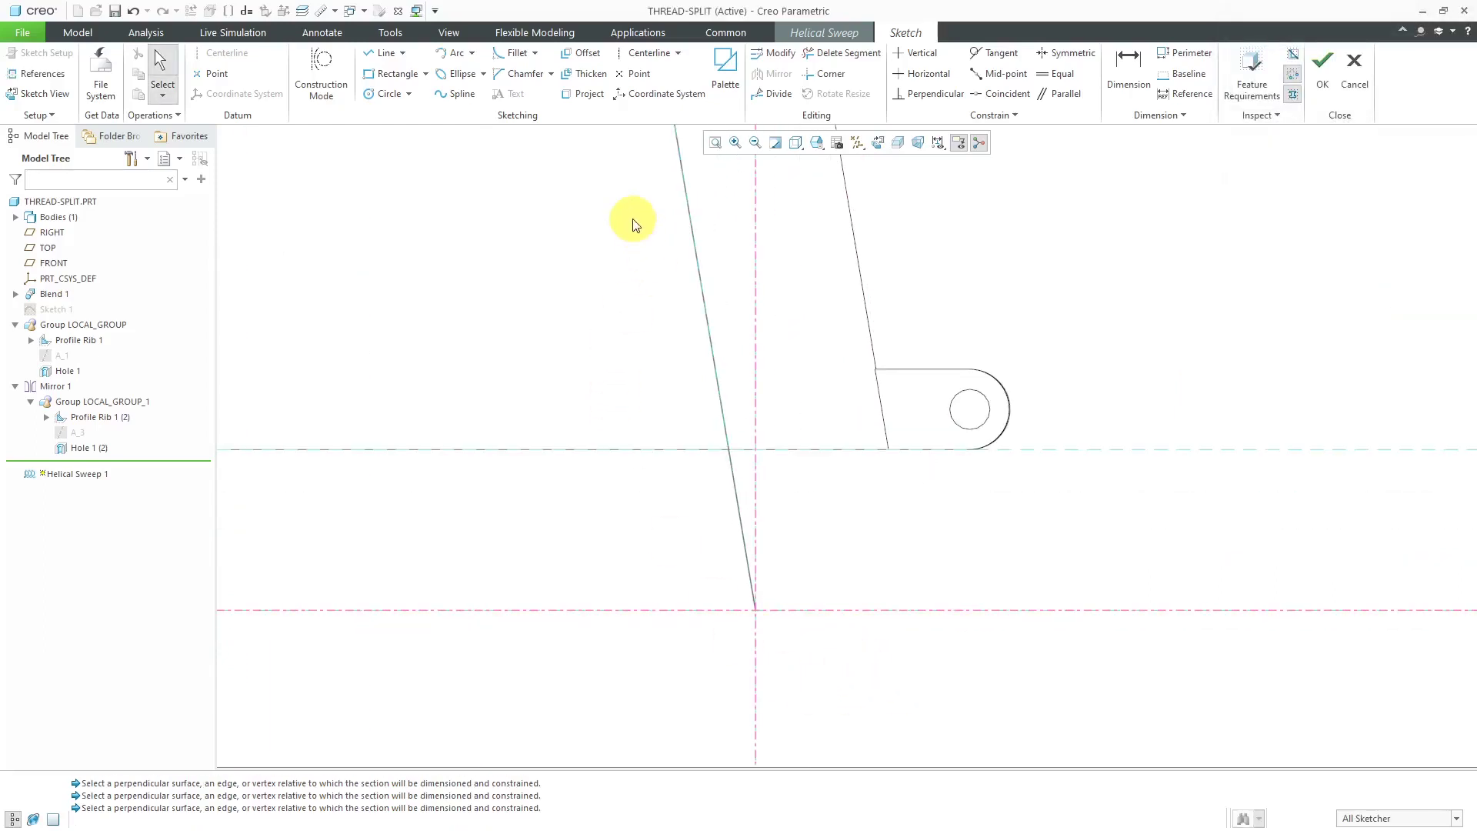
Draw a centerline and a closed triangle at the taper's base corner
left_click(650, 53)
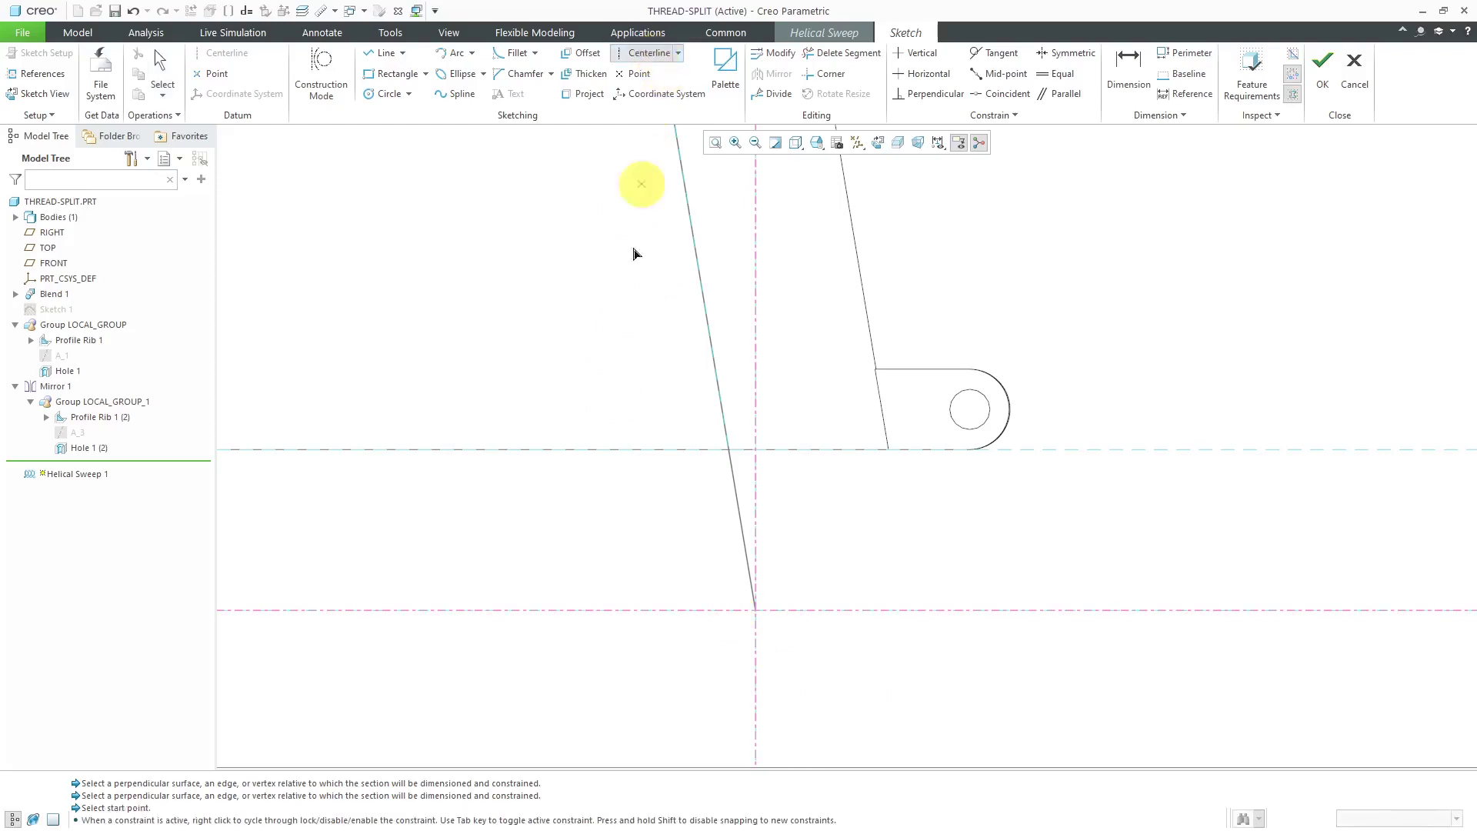
left_click(756, 610)
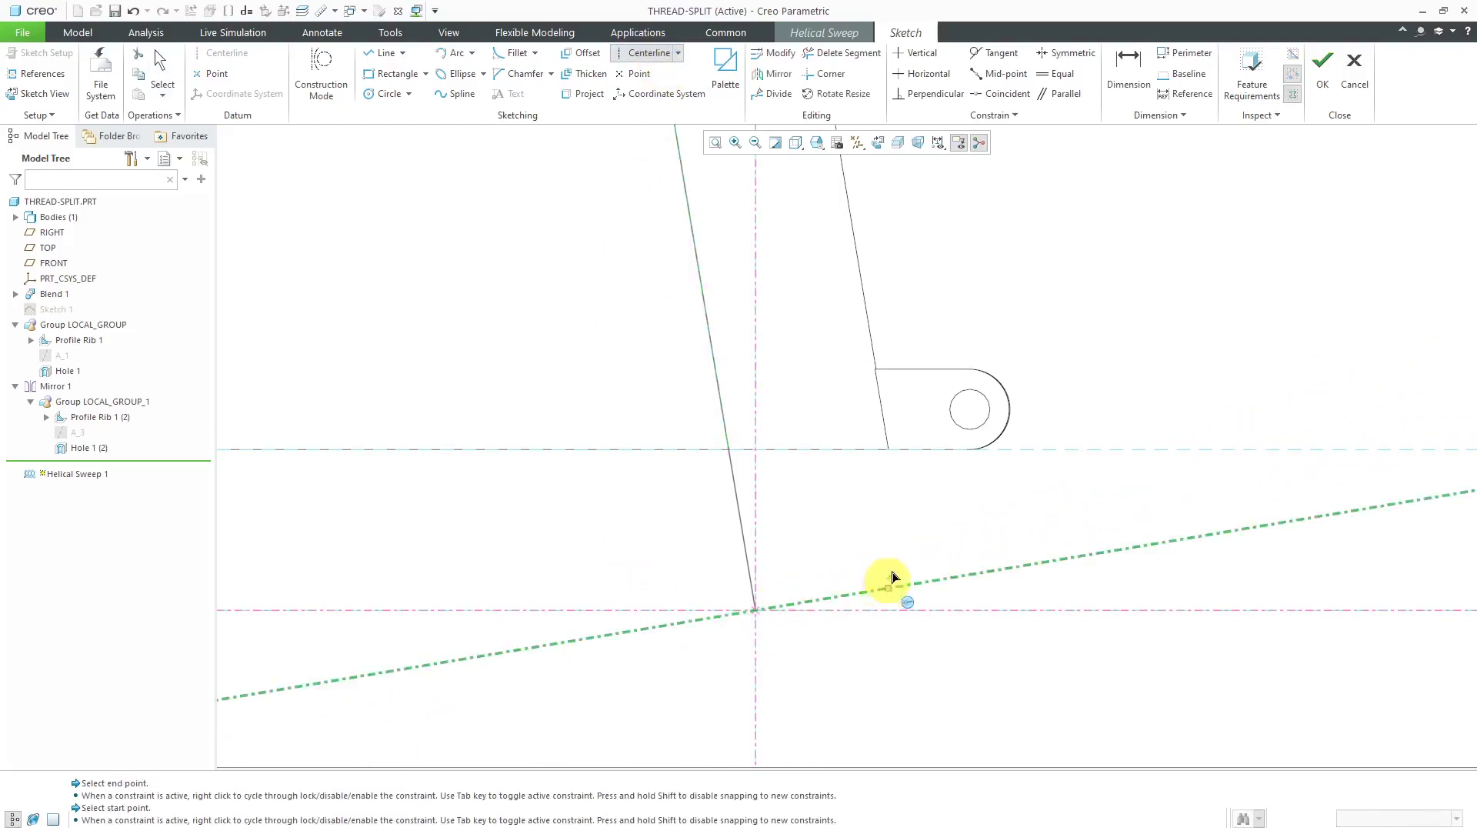
left_click(892, 588)
middle_click(920, 532)
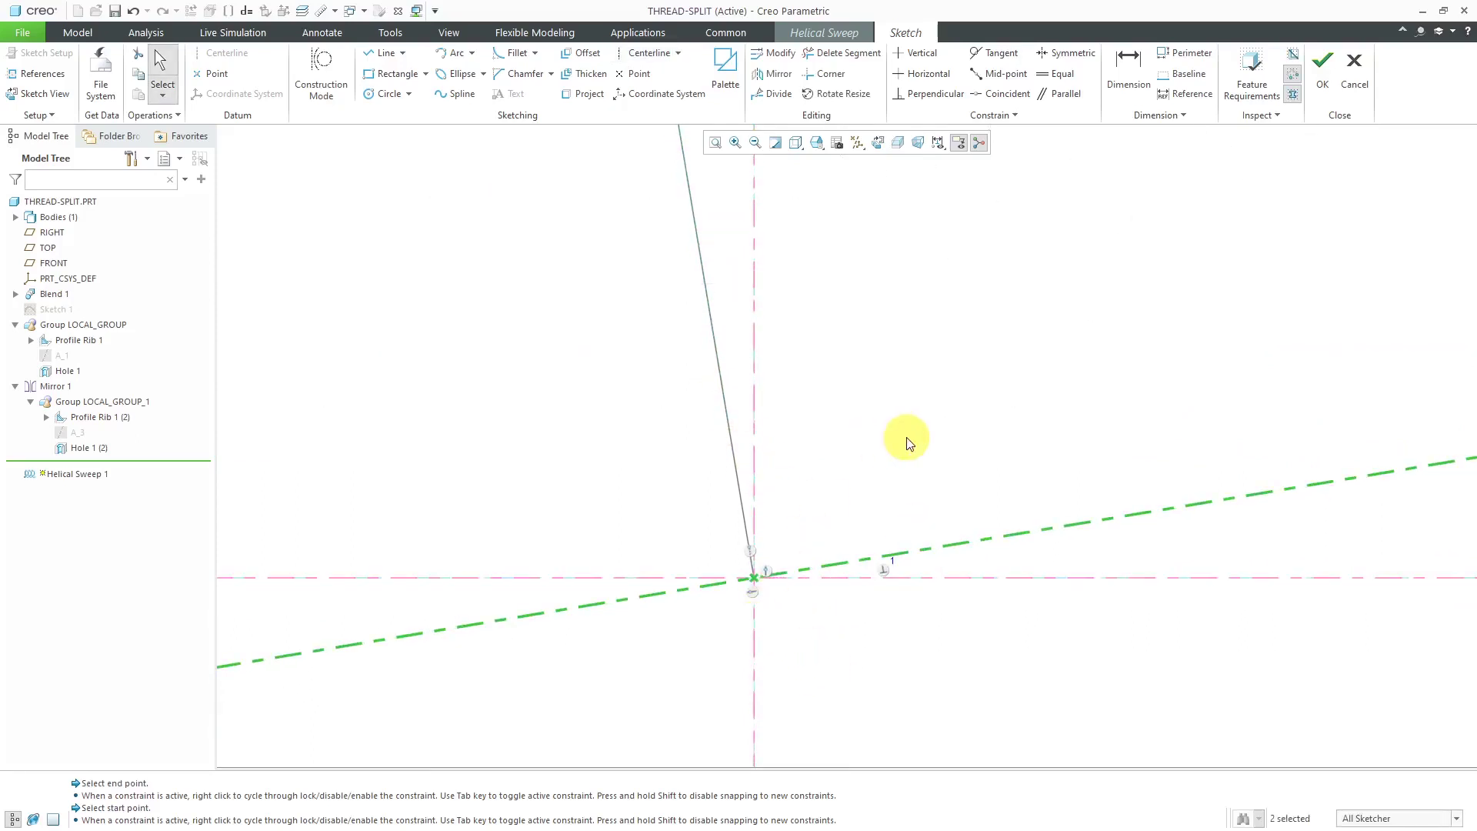
right_click(906, 440)
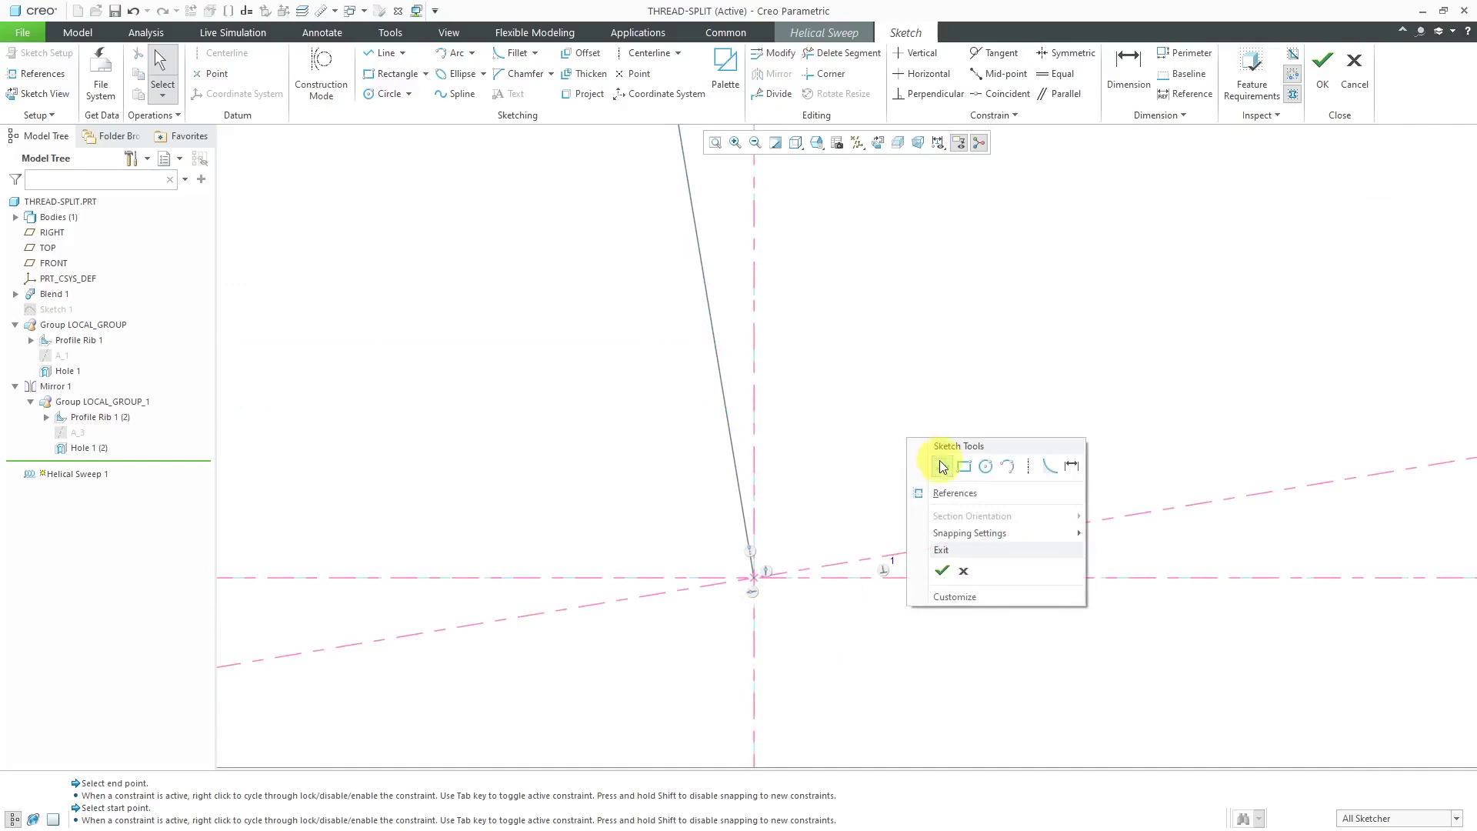
left_click(943, 468)
left_click(754, 578)
left_click(872, 460)
left_click(730, 434)
left_click(756, 578)
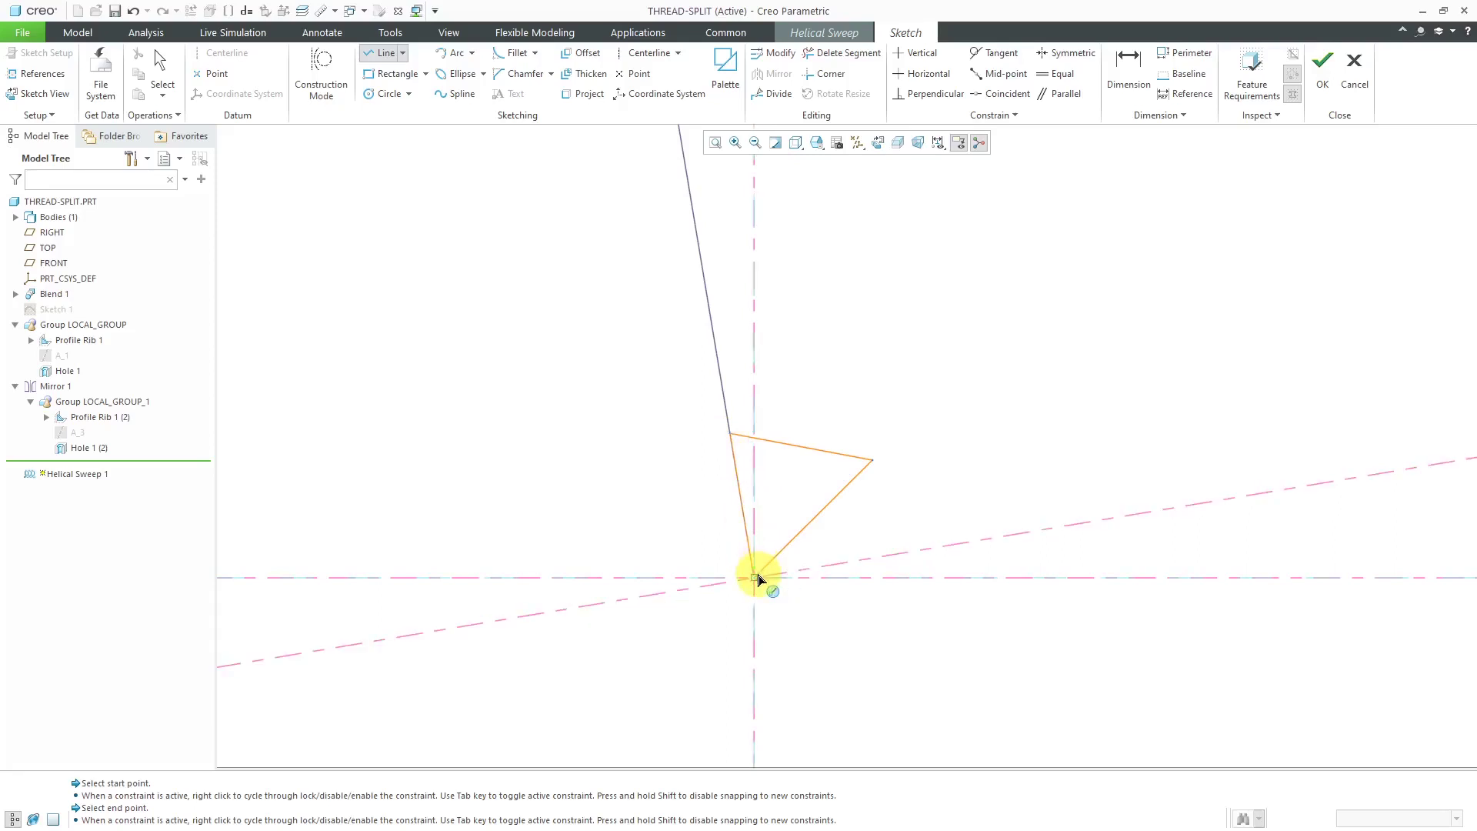
middle_click(939, 478)
Set the triangle's first angle dimension to 60°
scroll(900, 496, "up", 1)
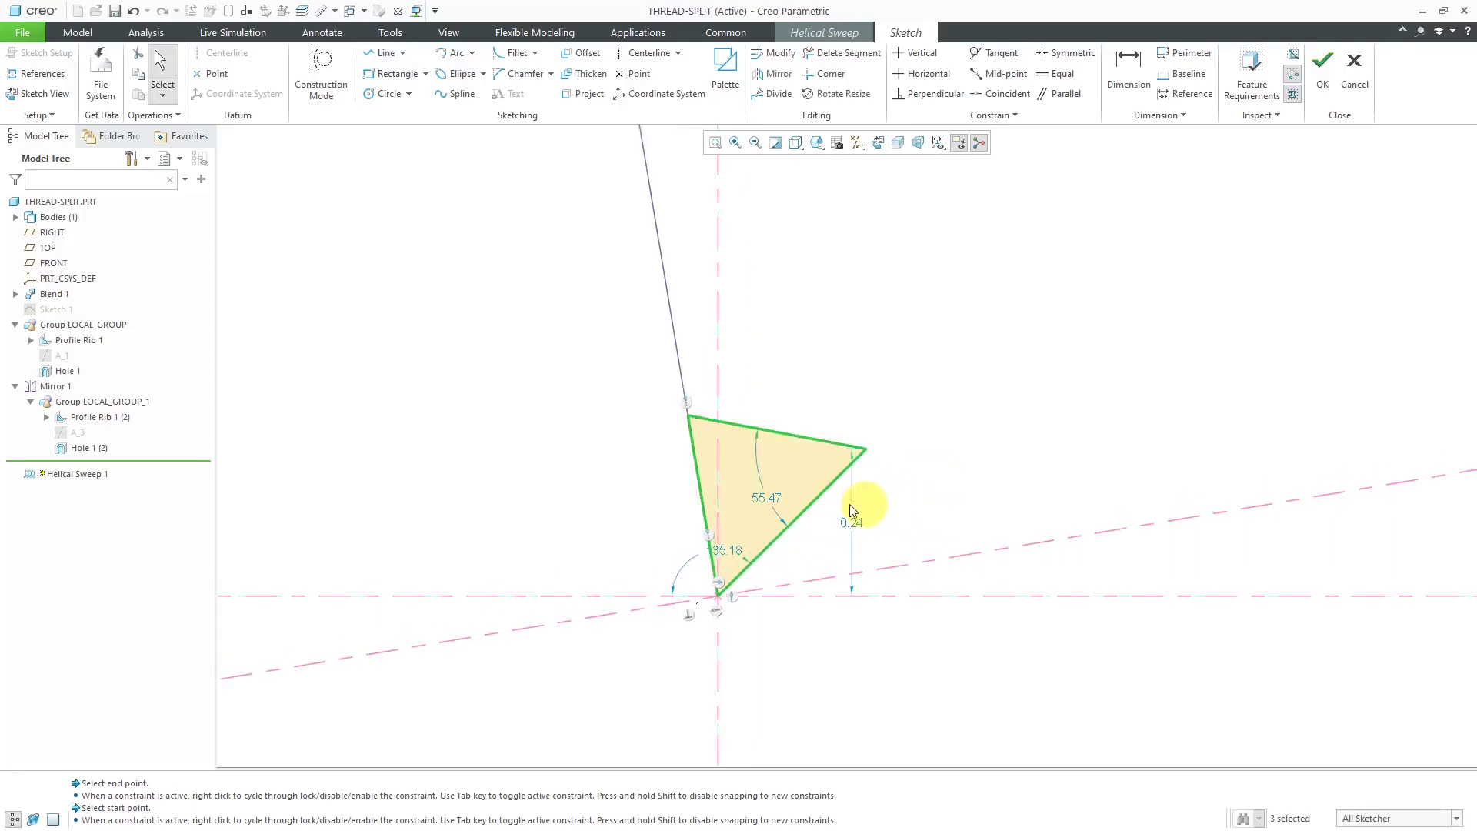
double_click(769, 500)
type("60")
key("Return")
left_click(952, 420)
right_click(962, 421)
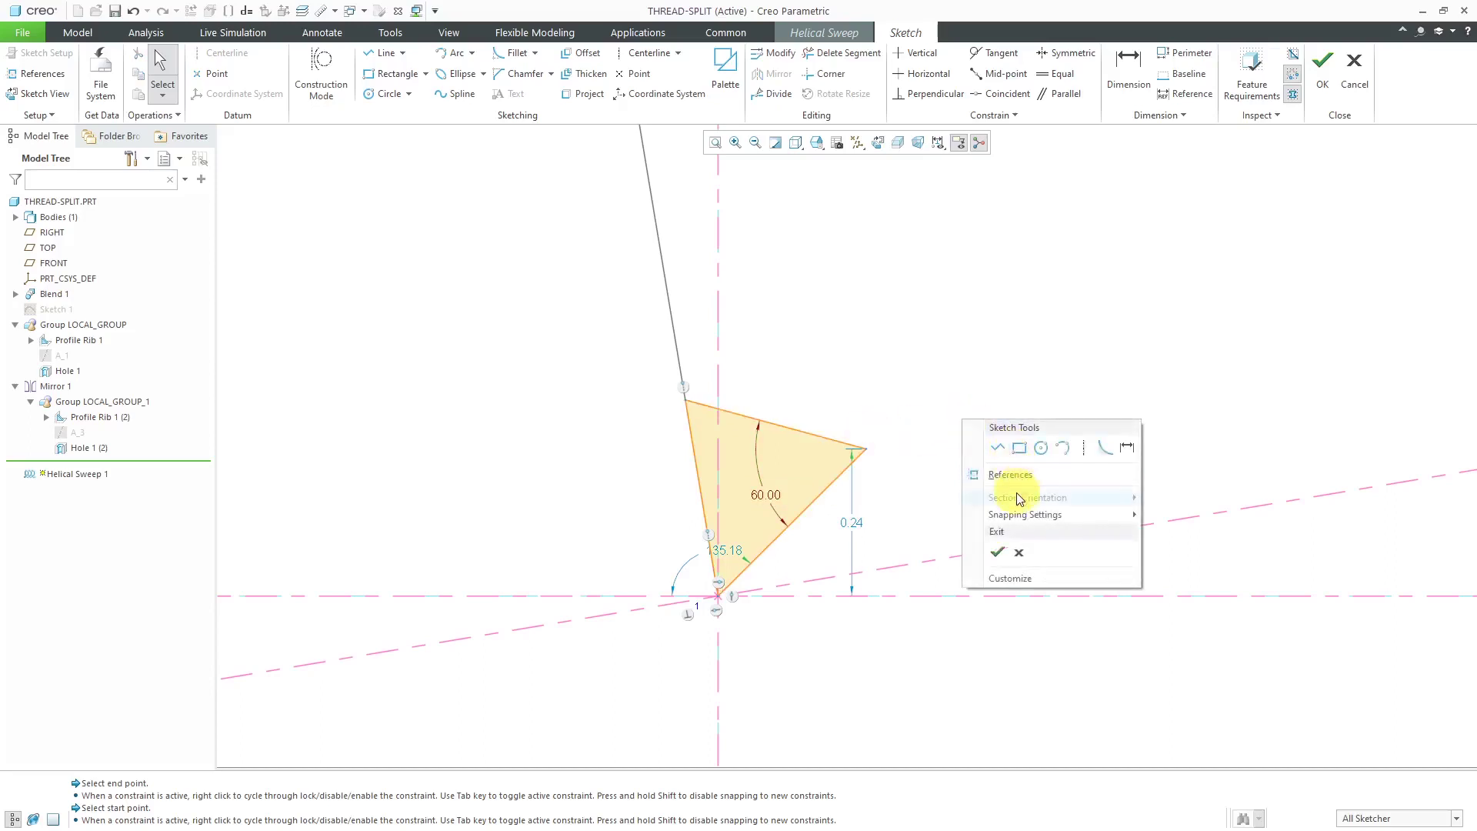
left_click(960, 375)
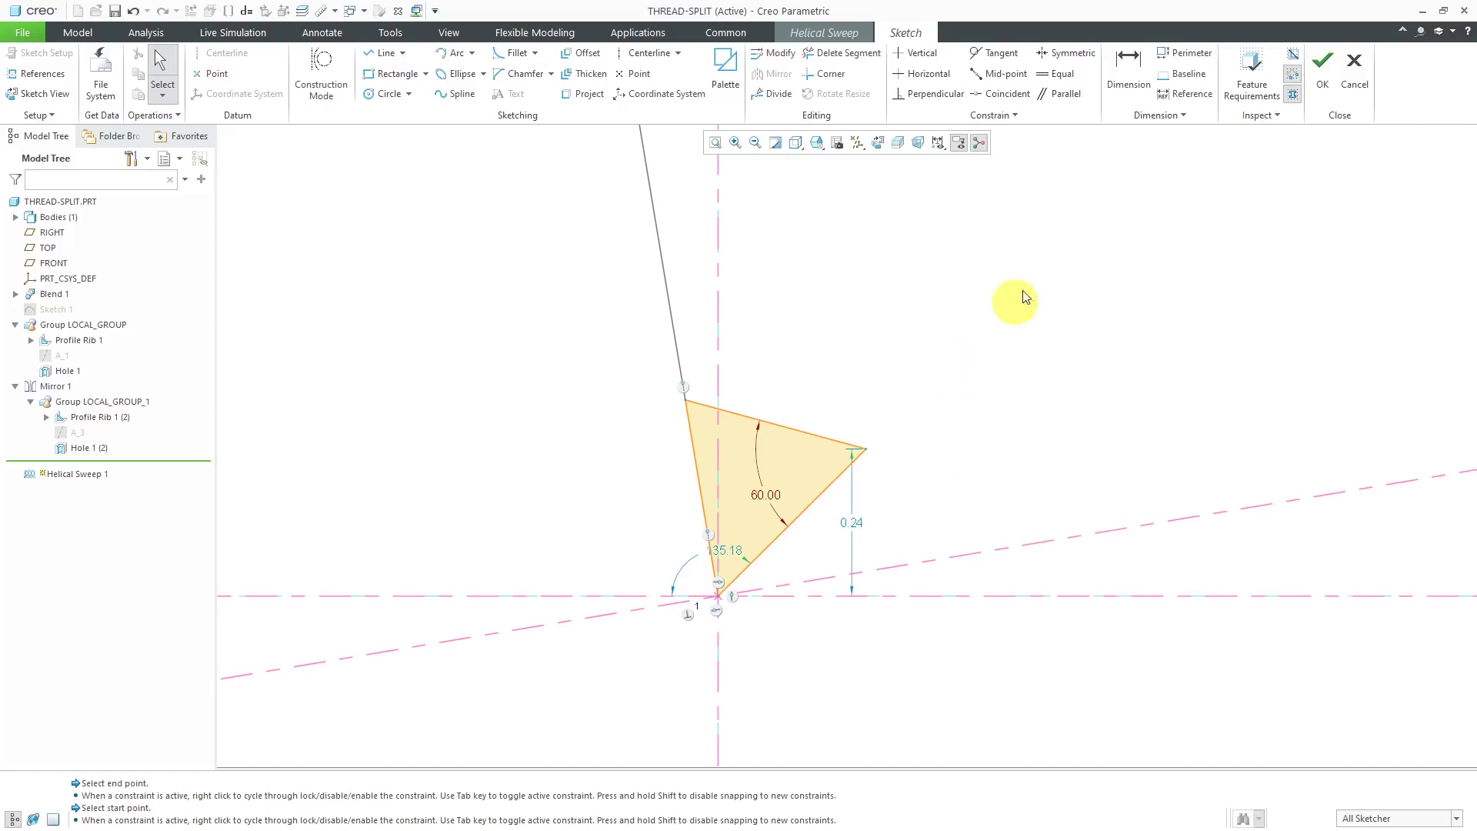
Dimension the triangle's left edge at 0.50 and set the second angle to 60°
left_click(1127, 73)
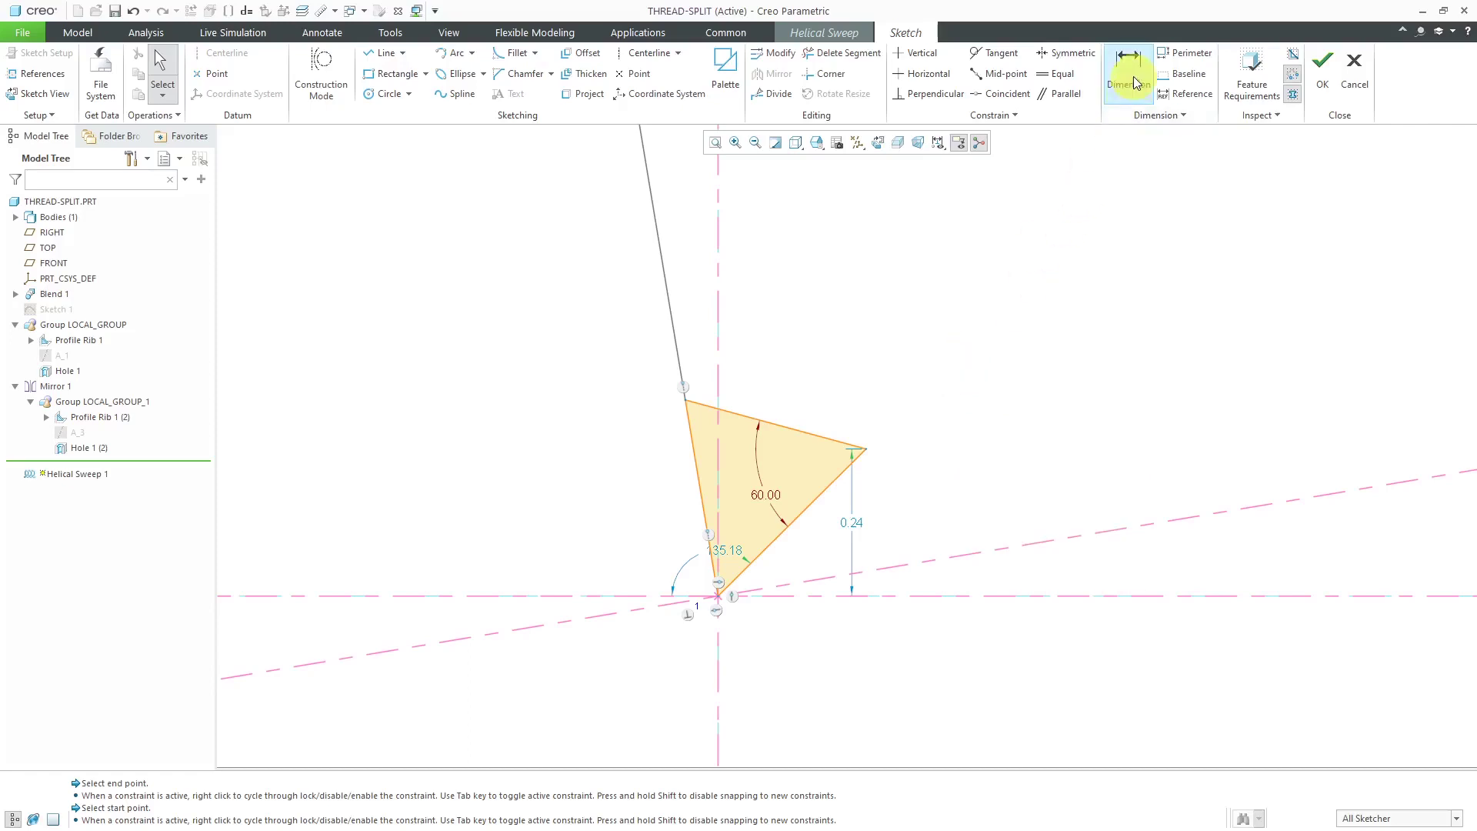
left_click(702, 494)
middle_click(637, 525)
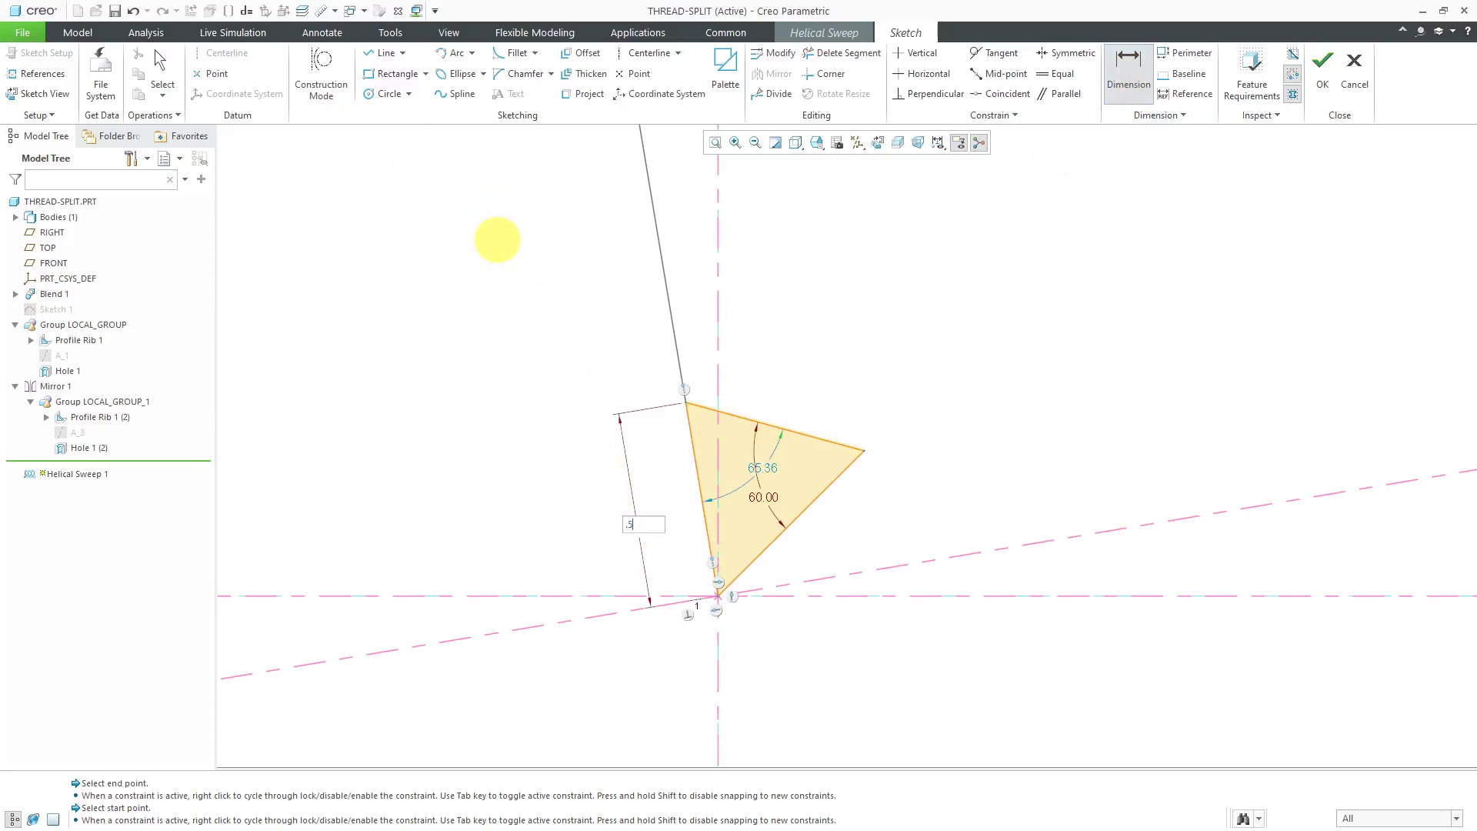
key("Return")
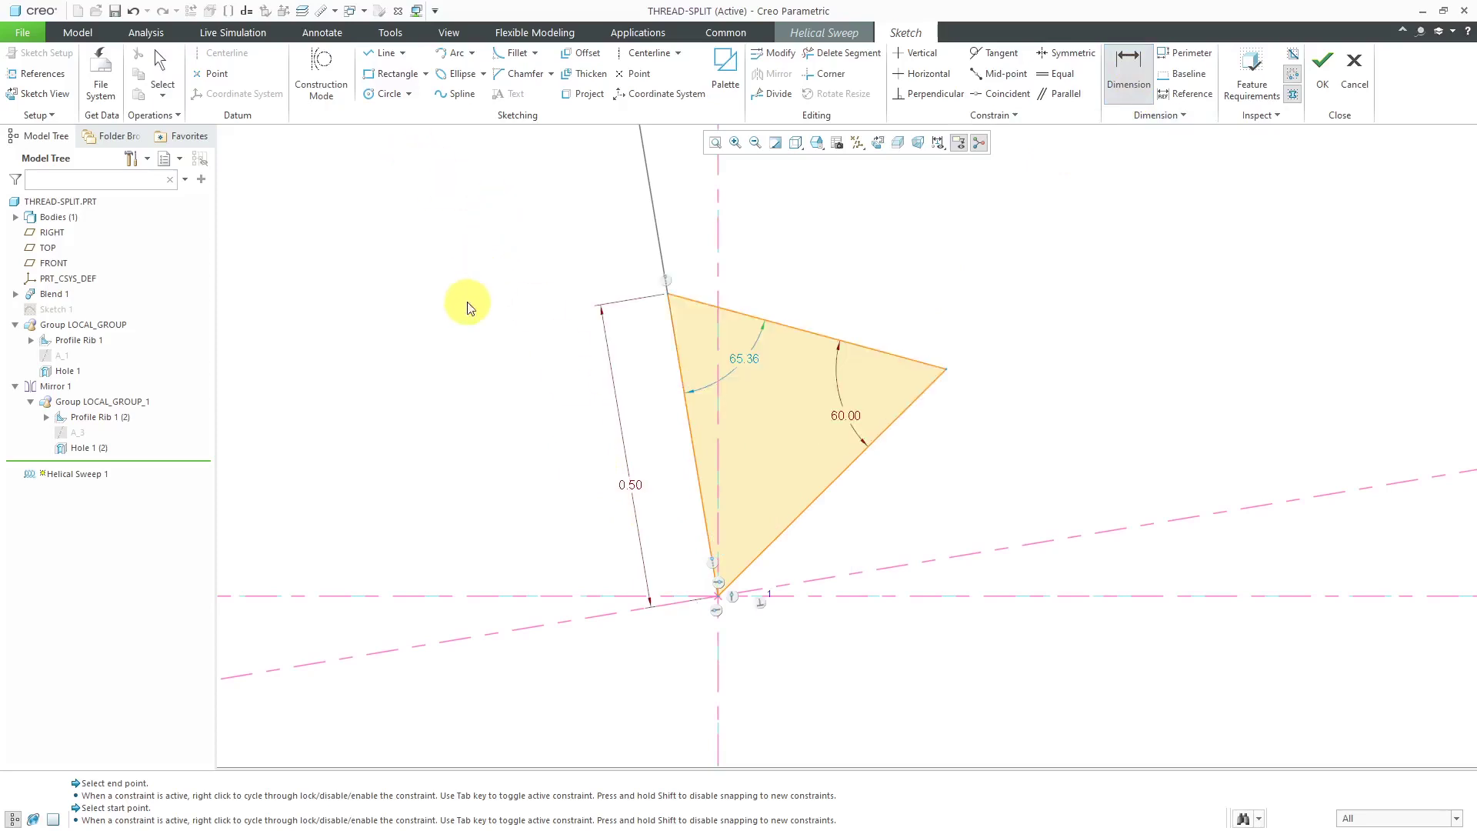
middle_click(483, 264)
double_click(750, 357)
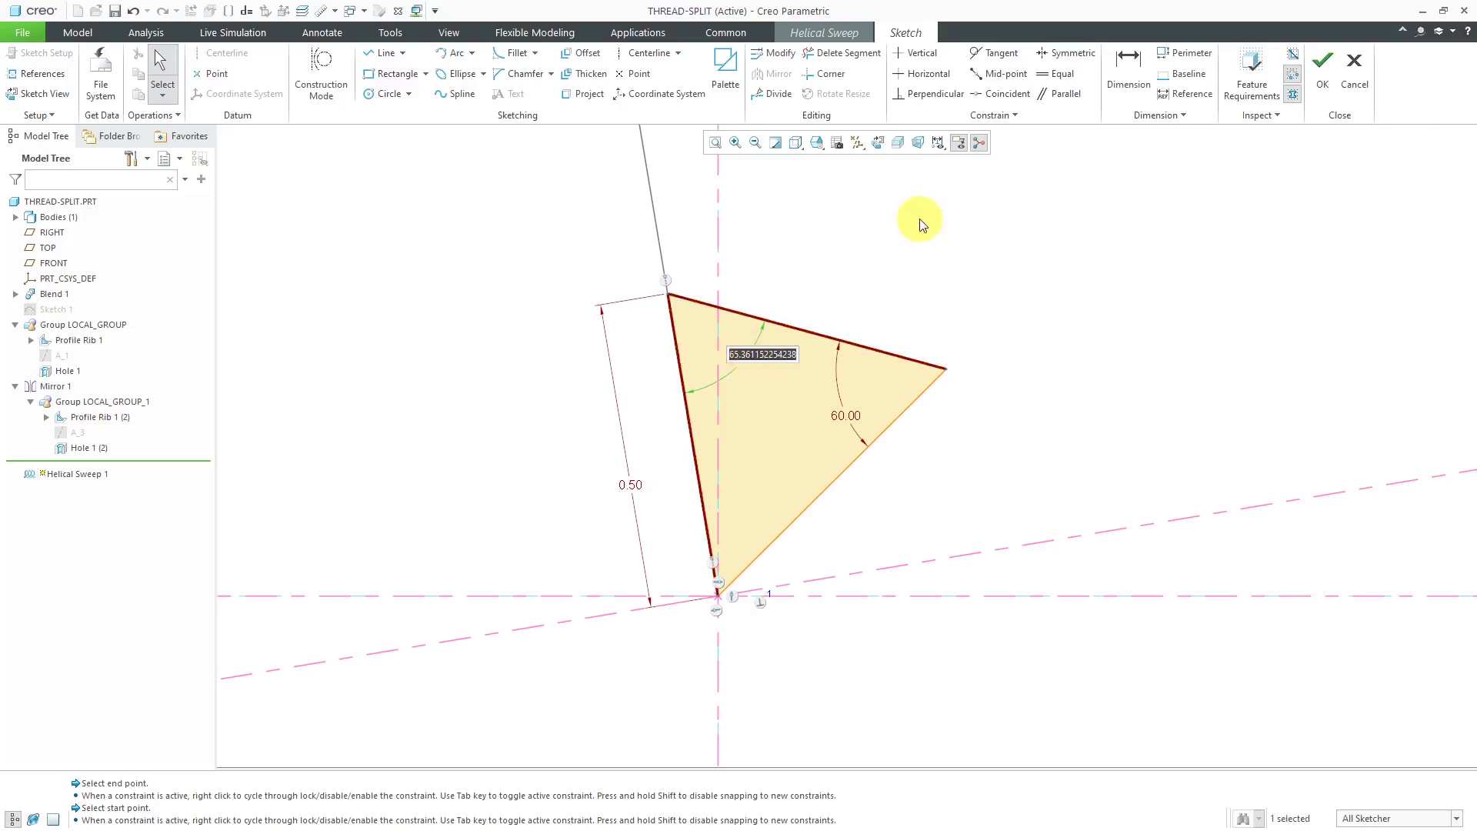
type("60")
key("Return")
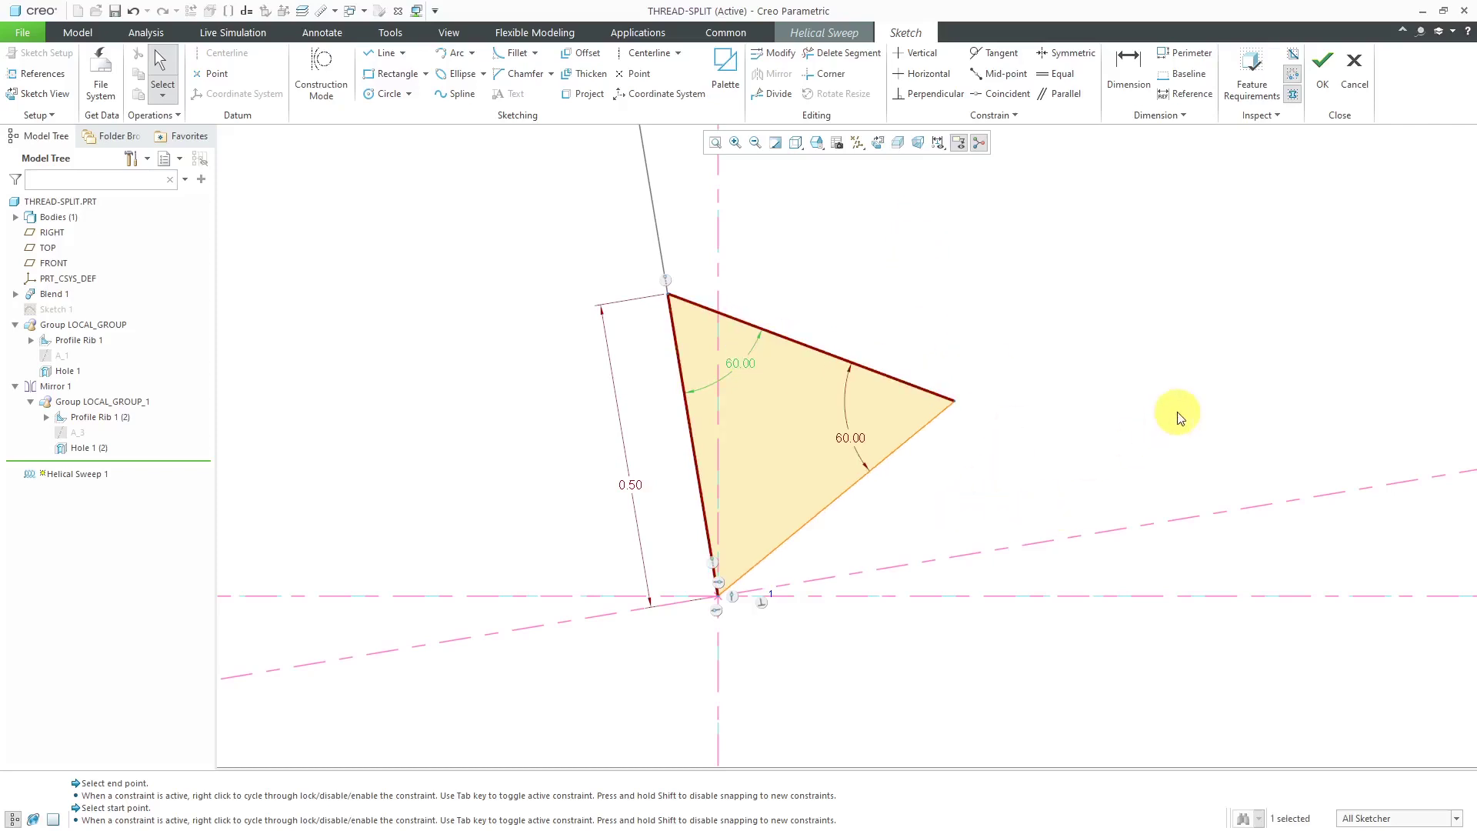
Close the thread profile sketch and switch the display to Wireframe
left_click(1325, 90)
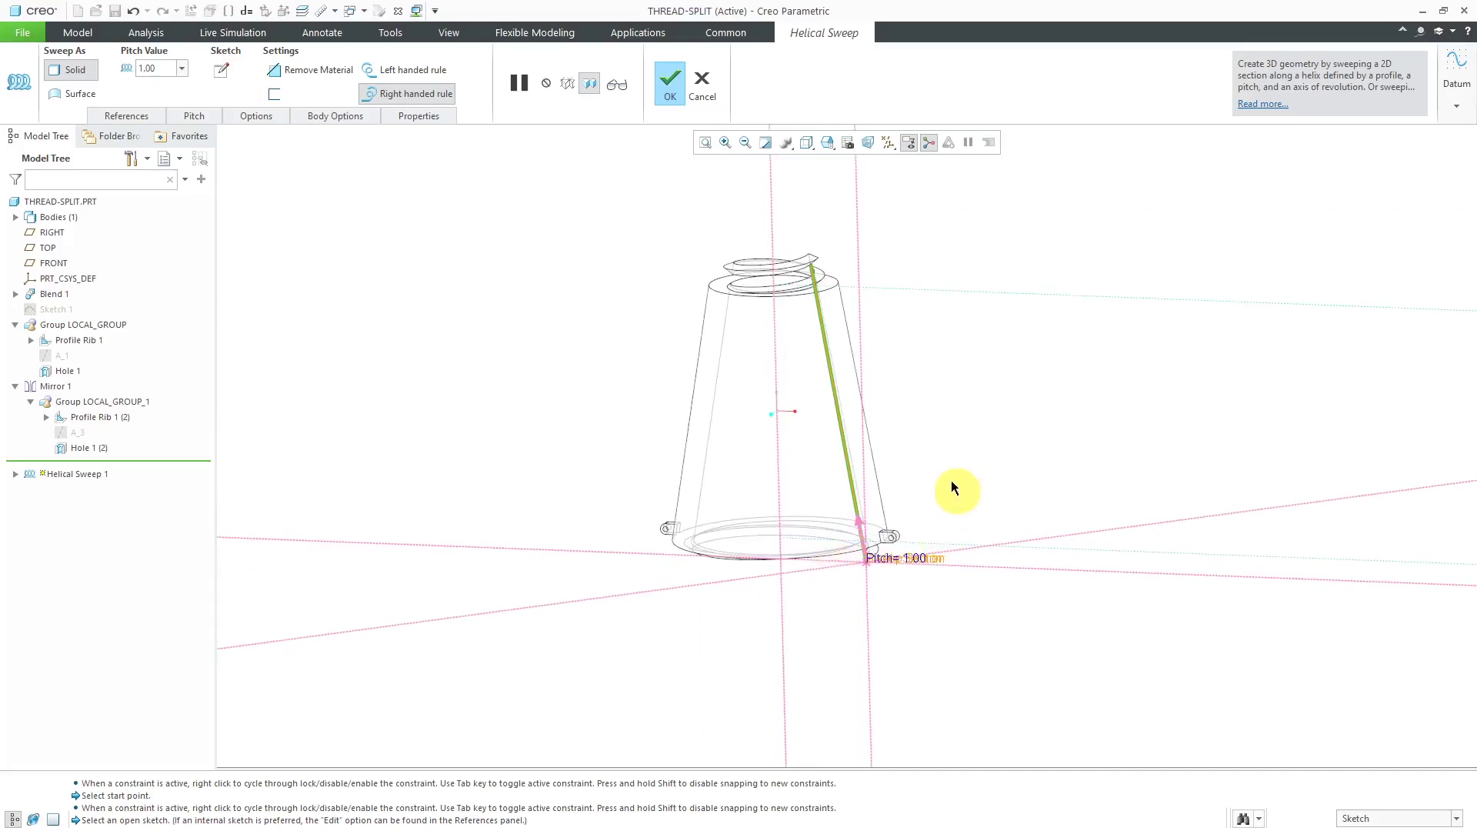
left_click(808, 146)
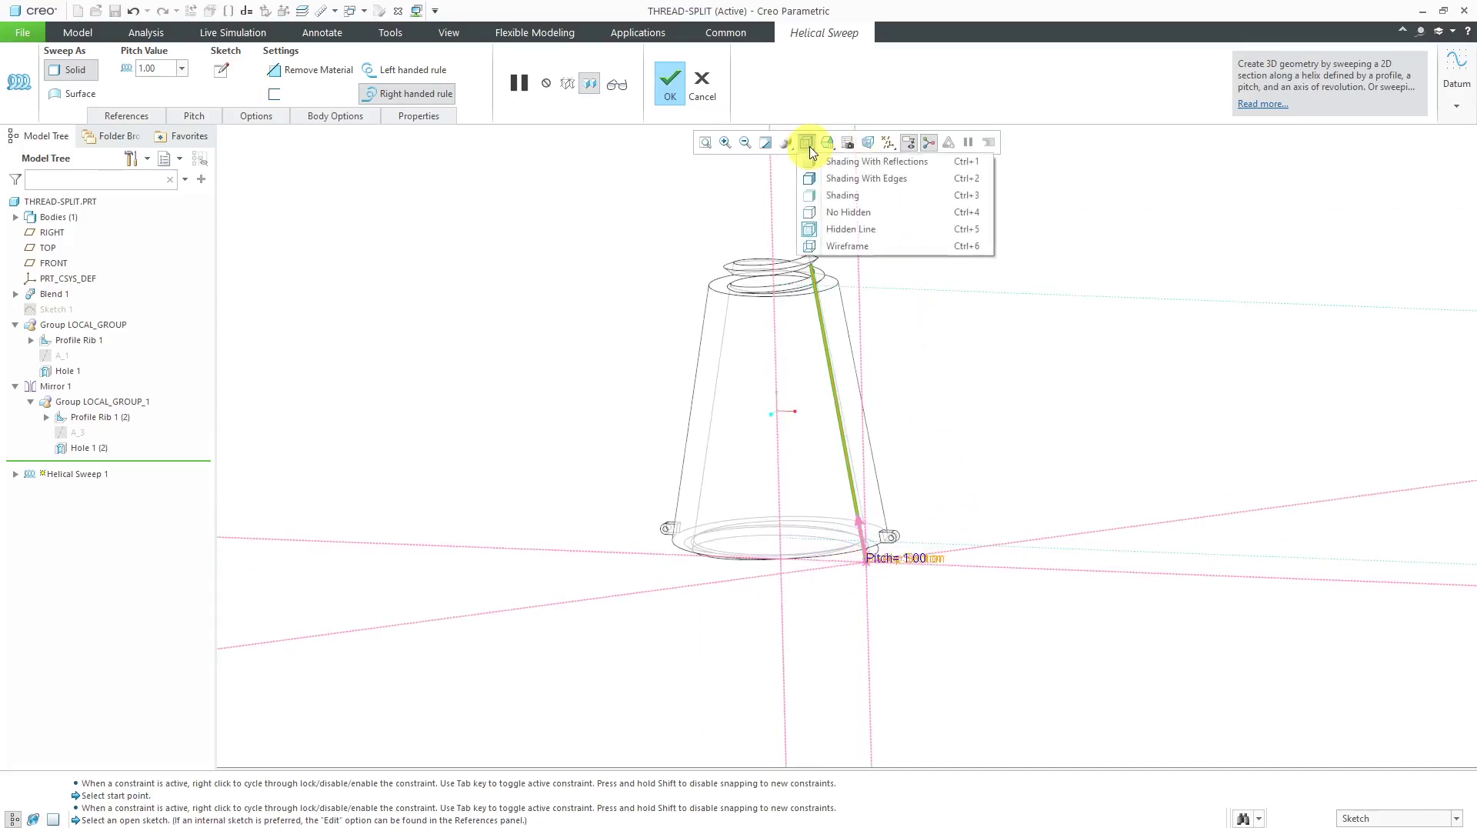
left_click(836, 243)
scroll(872, 486, "up", 2)
scroll(869, 474, "up", 2)
scroll(869, 474, "down", 3)
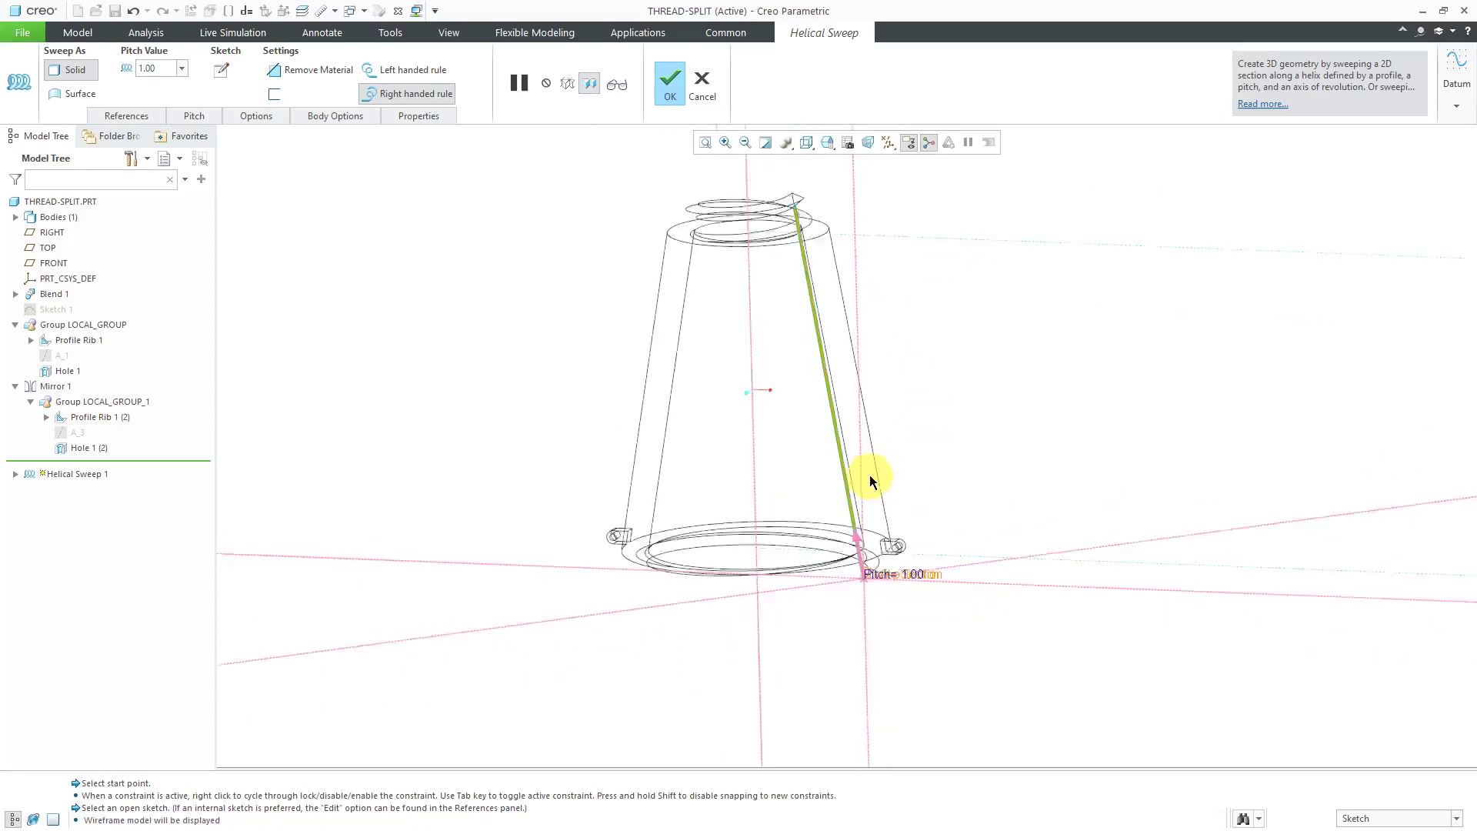
Set the helical sweep to remove material, check the preview, and complete it
left_click(297, 70)
scroll(783, 518, "up", 2)
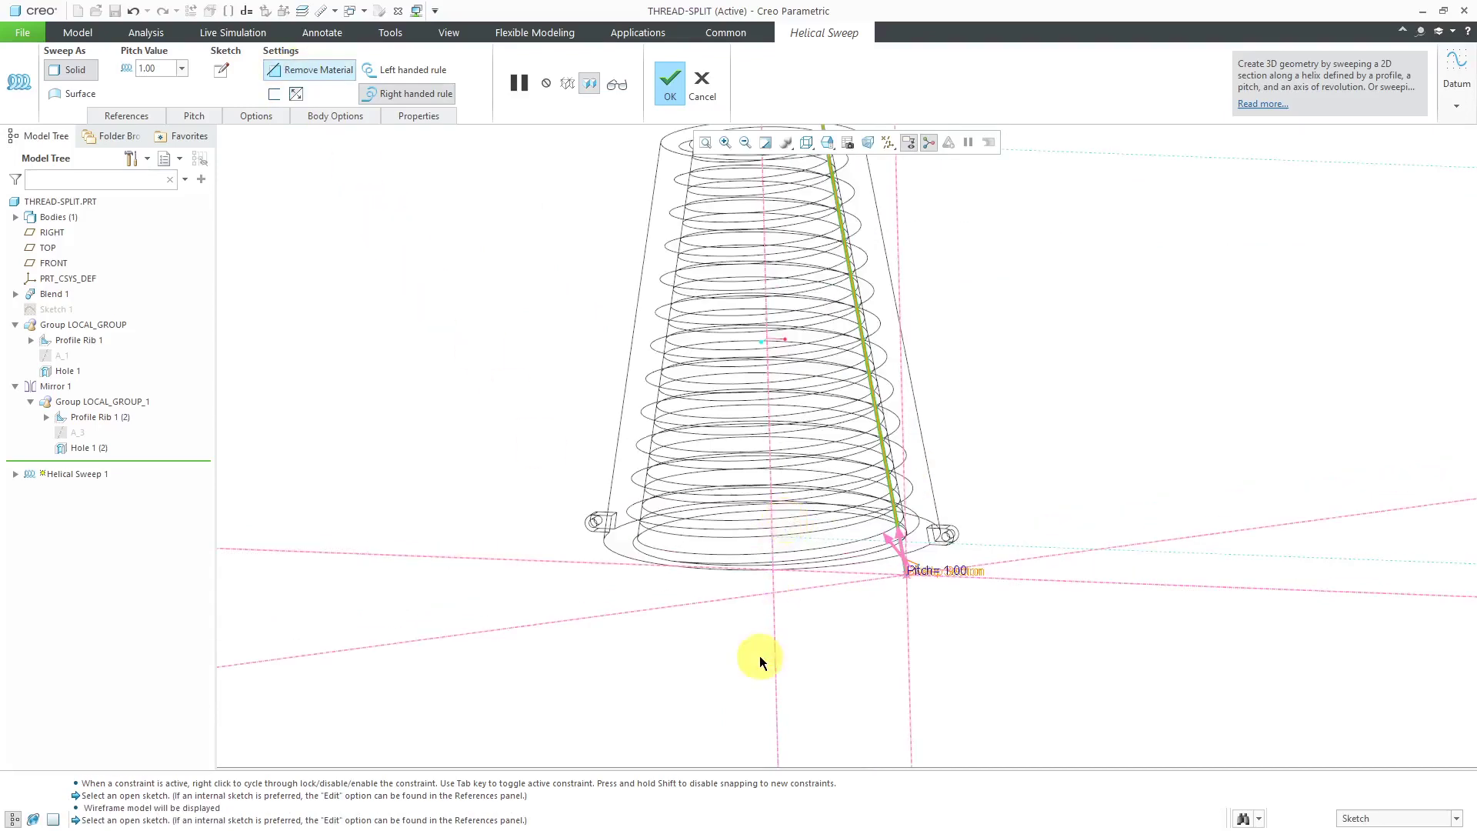
mouse_move(763, 577)
middle_mouse_down()
mouse_move(824, 600)
mouse_move(749, 570)
mouse_move(814, 577)
mouse_move(760, 615)
mouse_move(775, 610)
middle_mouse_up()
left_click(659, 90)
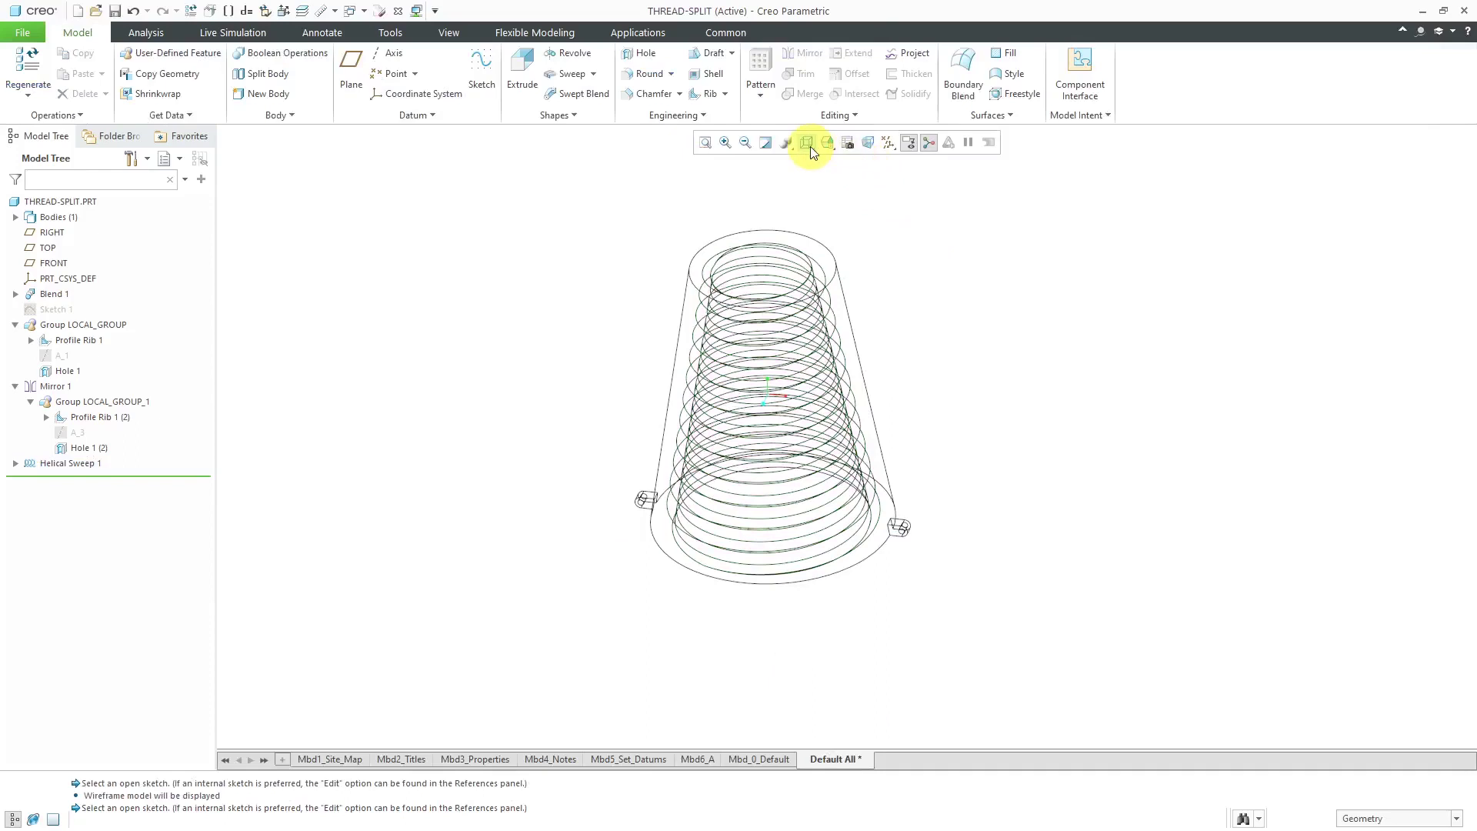
Switch the display style to Shading With Edges
left_click(808, 143)
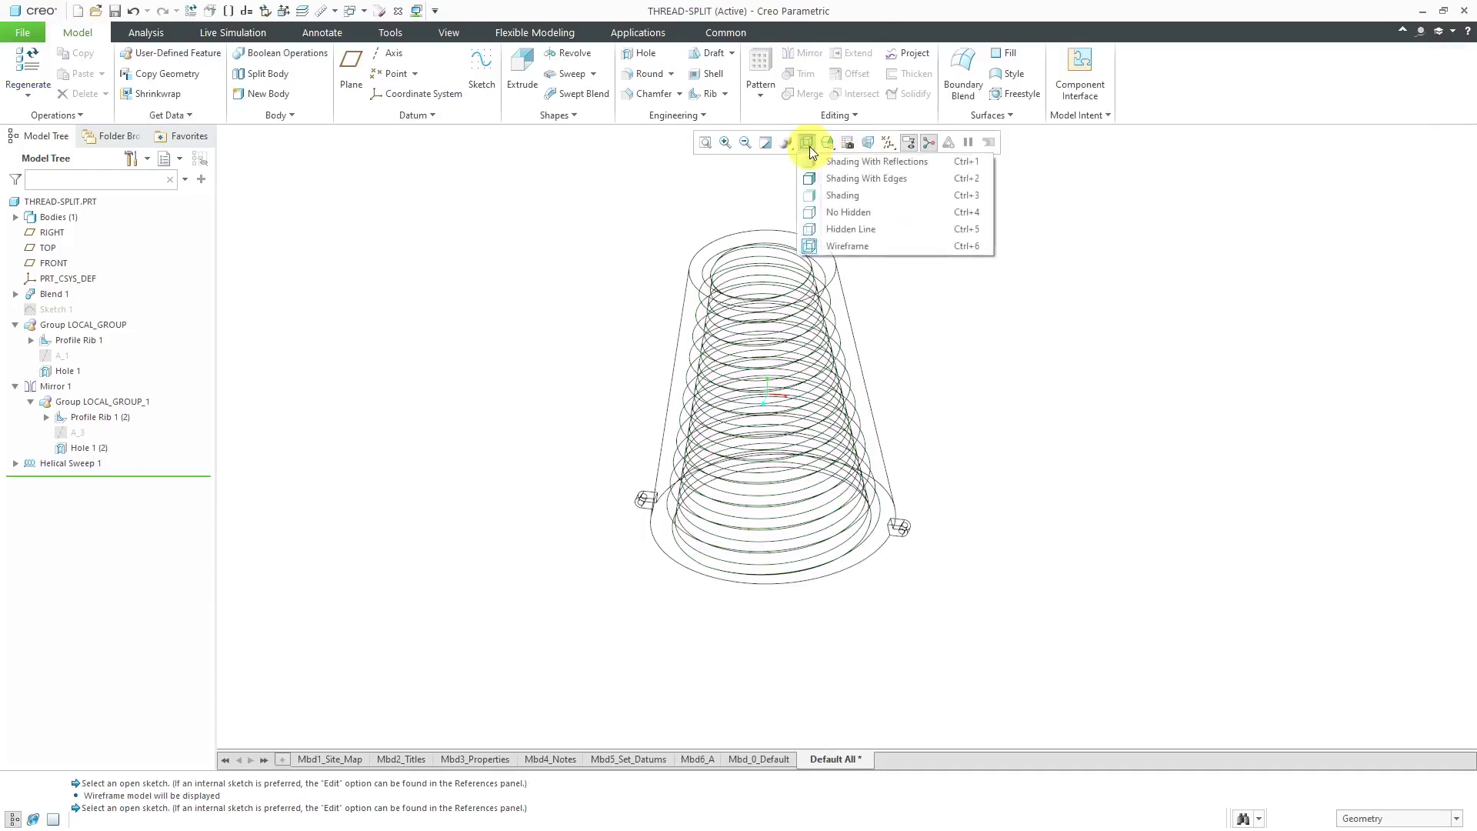
left_click(853, 177)
scroll(851, 290, "up", 1)
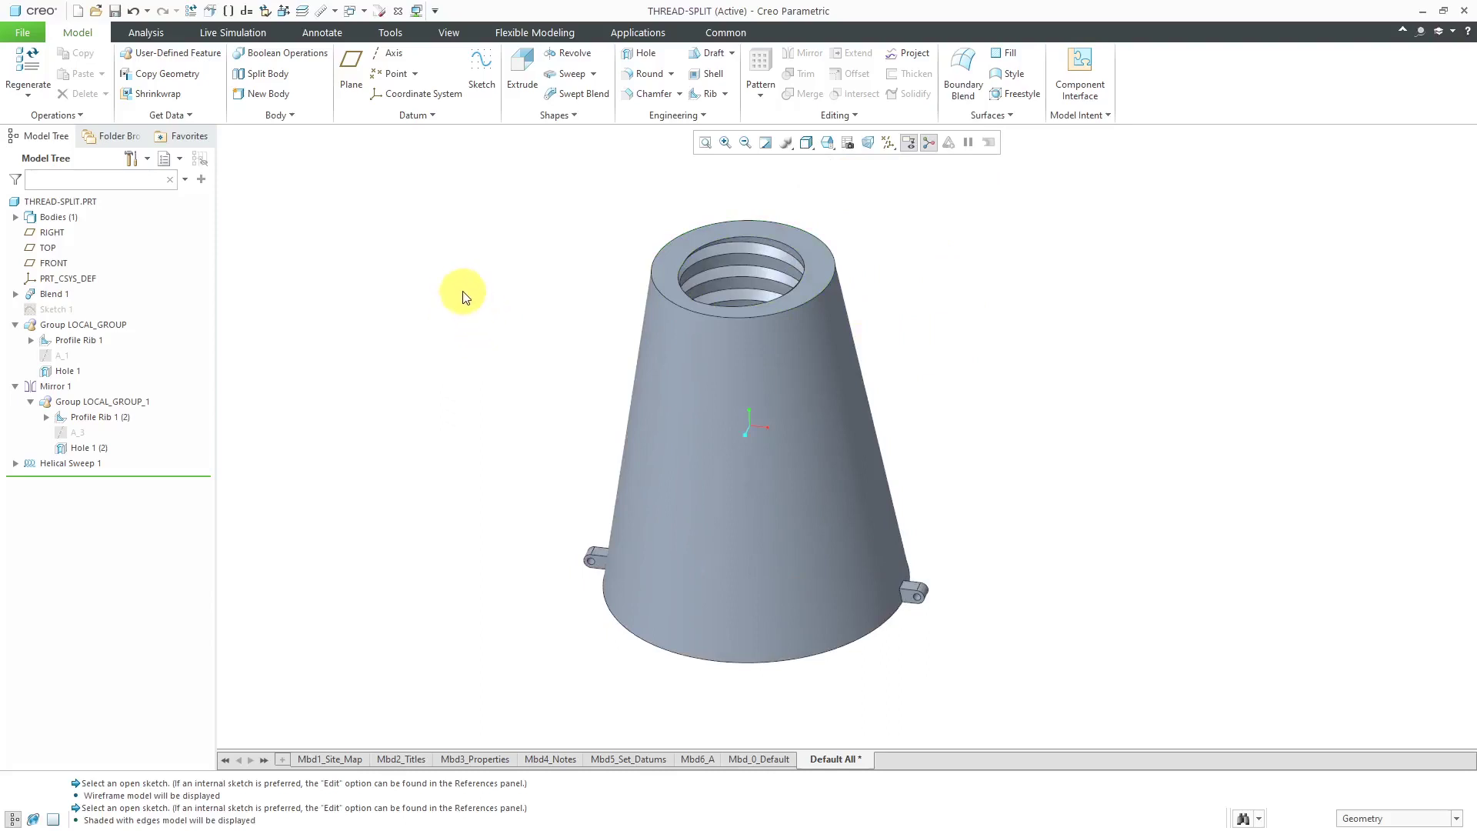
Apply a blue appearance from the View tab's gallery to the whole part
left_click(448, 33)
left_click(158, 94)
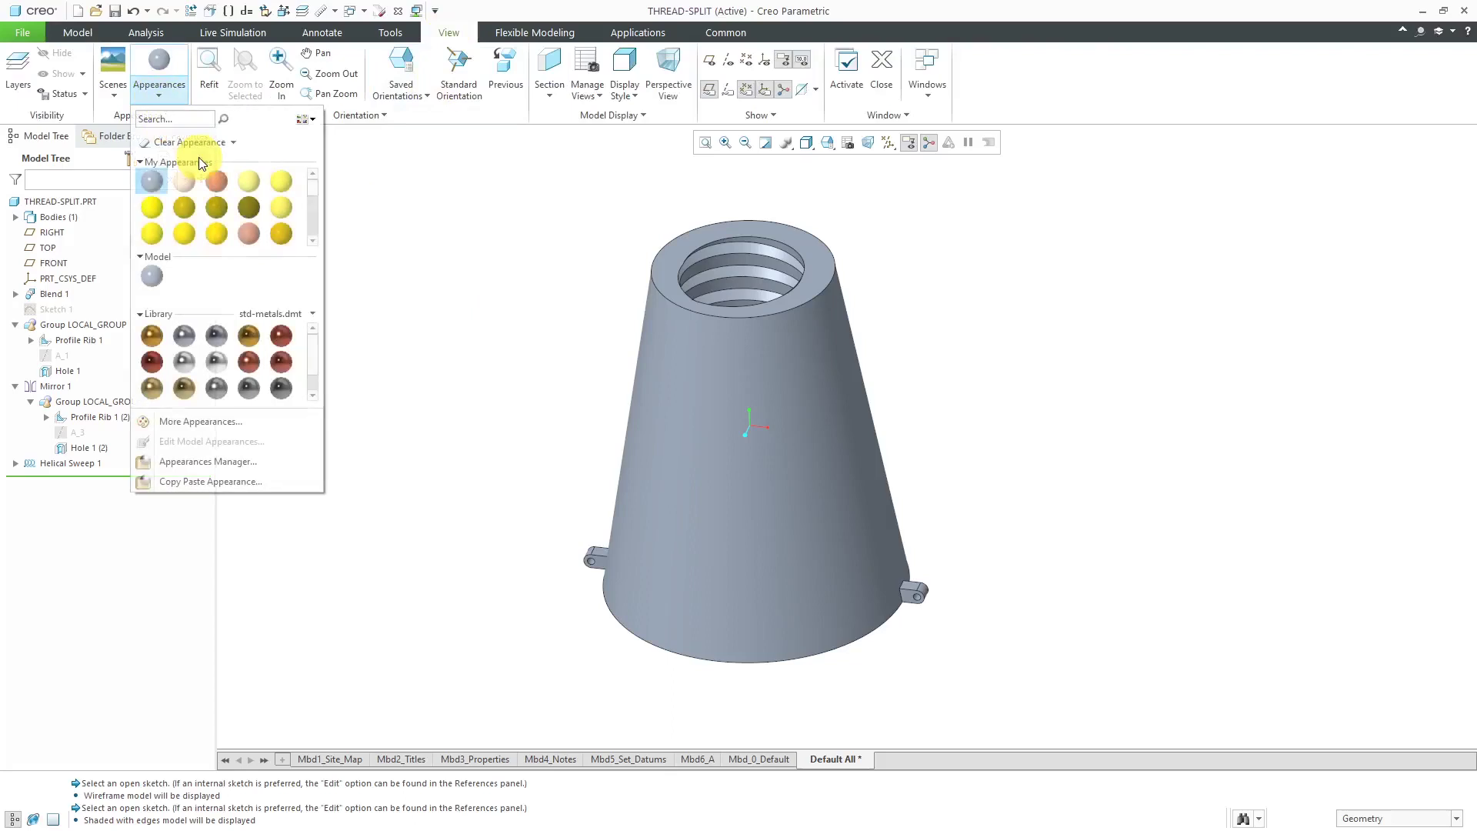
scroll(223, 204, "down", 10)
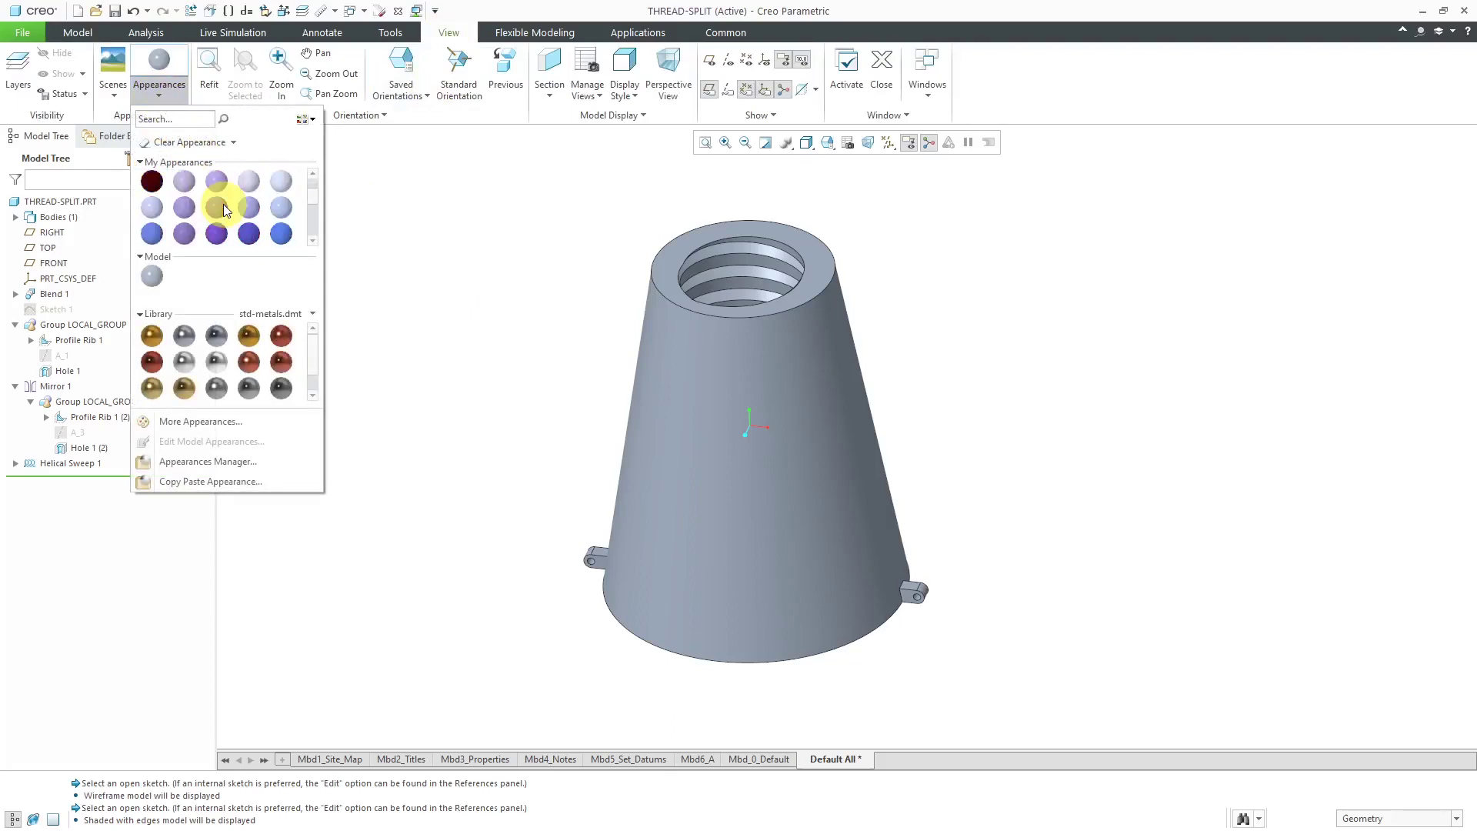
left_click(280, 234)
left_click(85, 201)
middle_click(393, 272)
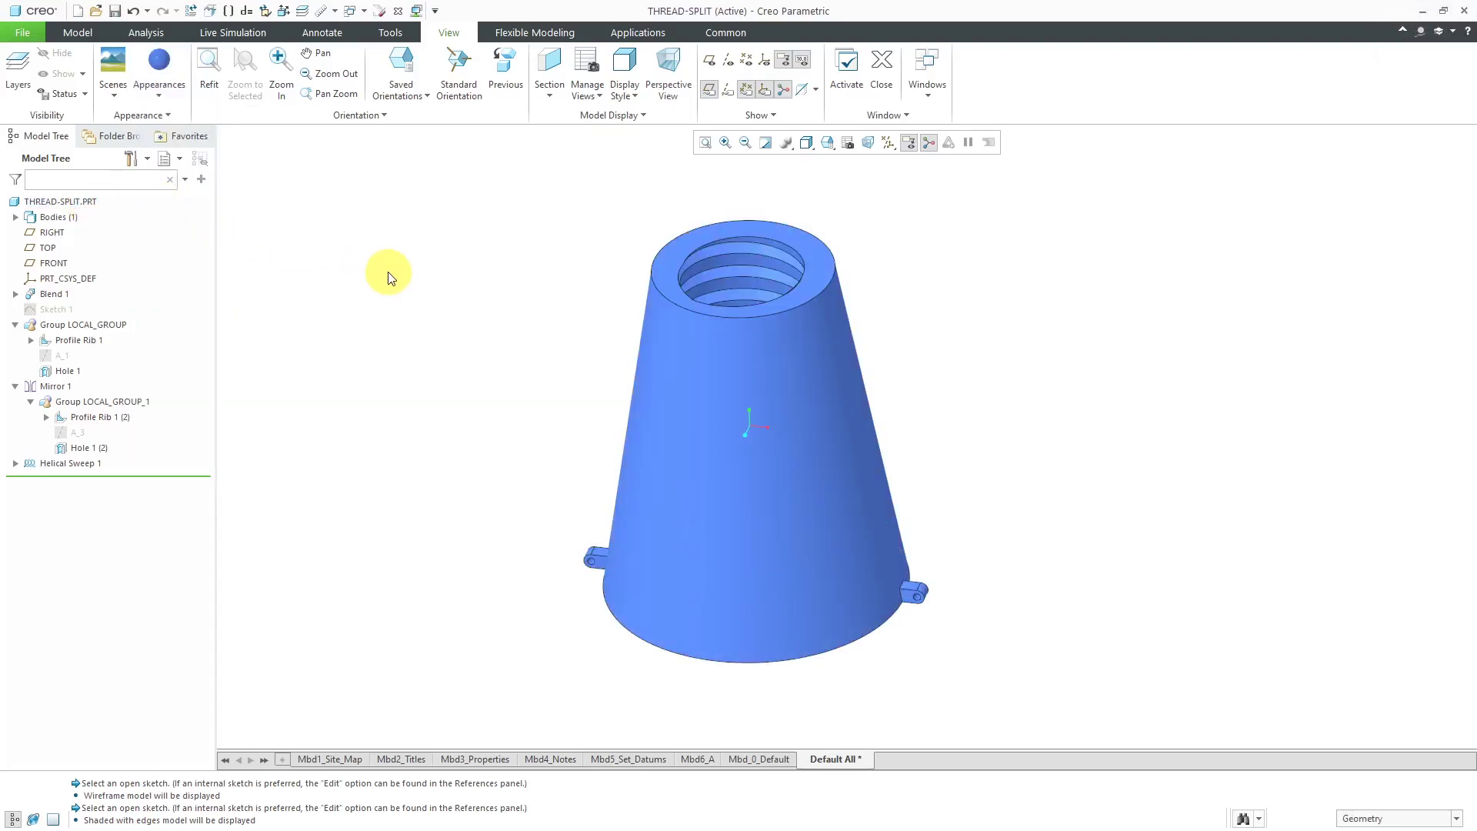
Create an X-direction cross-section through the part and name it A
left_click(549, 92)
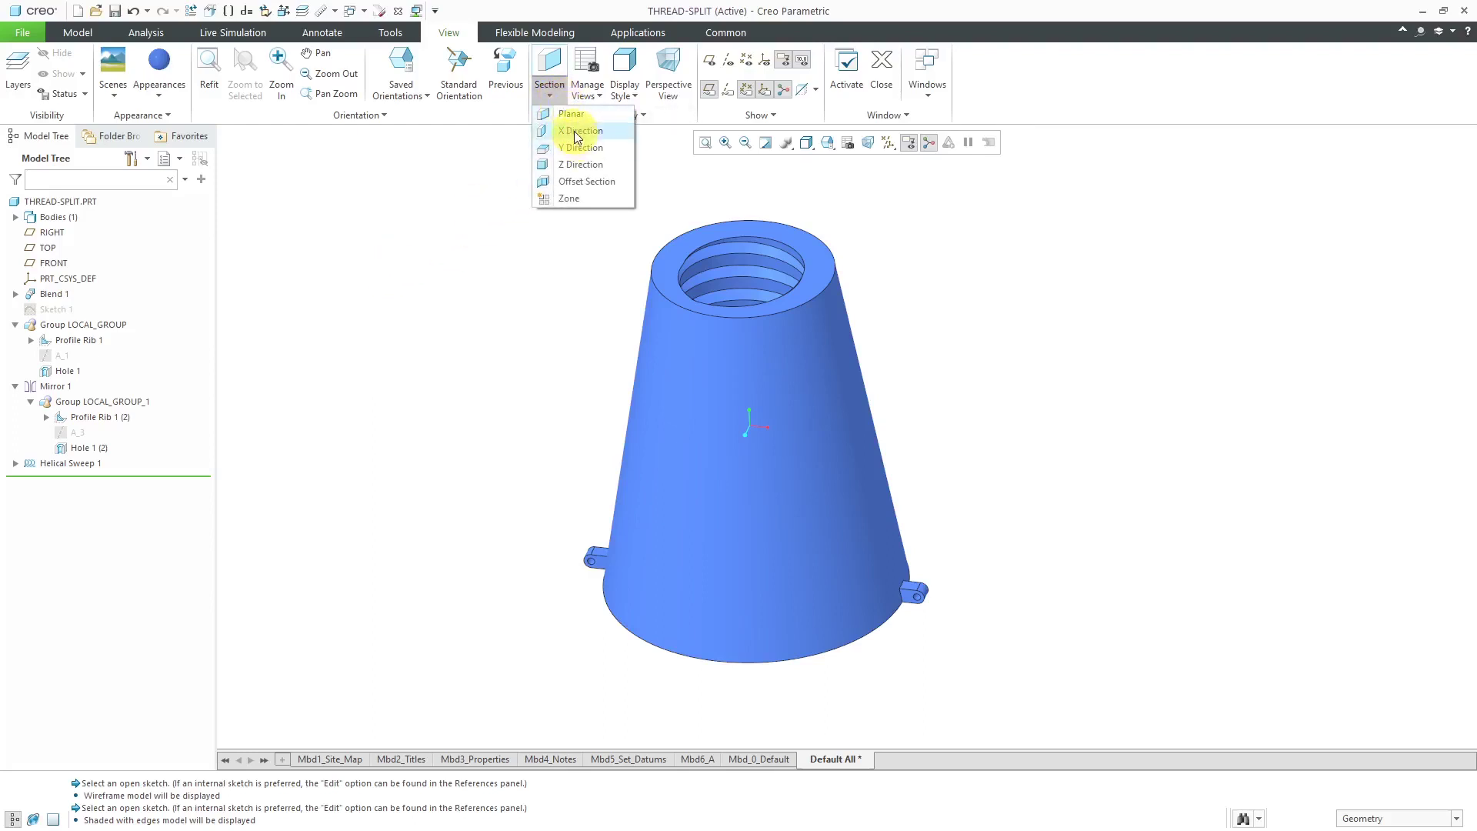
left_click(574, 130)
middle_click_drag(643, 308, 597, 320)
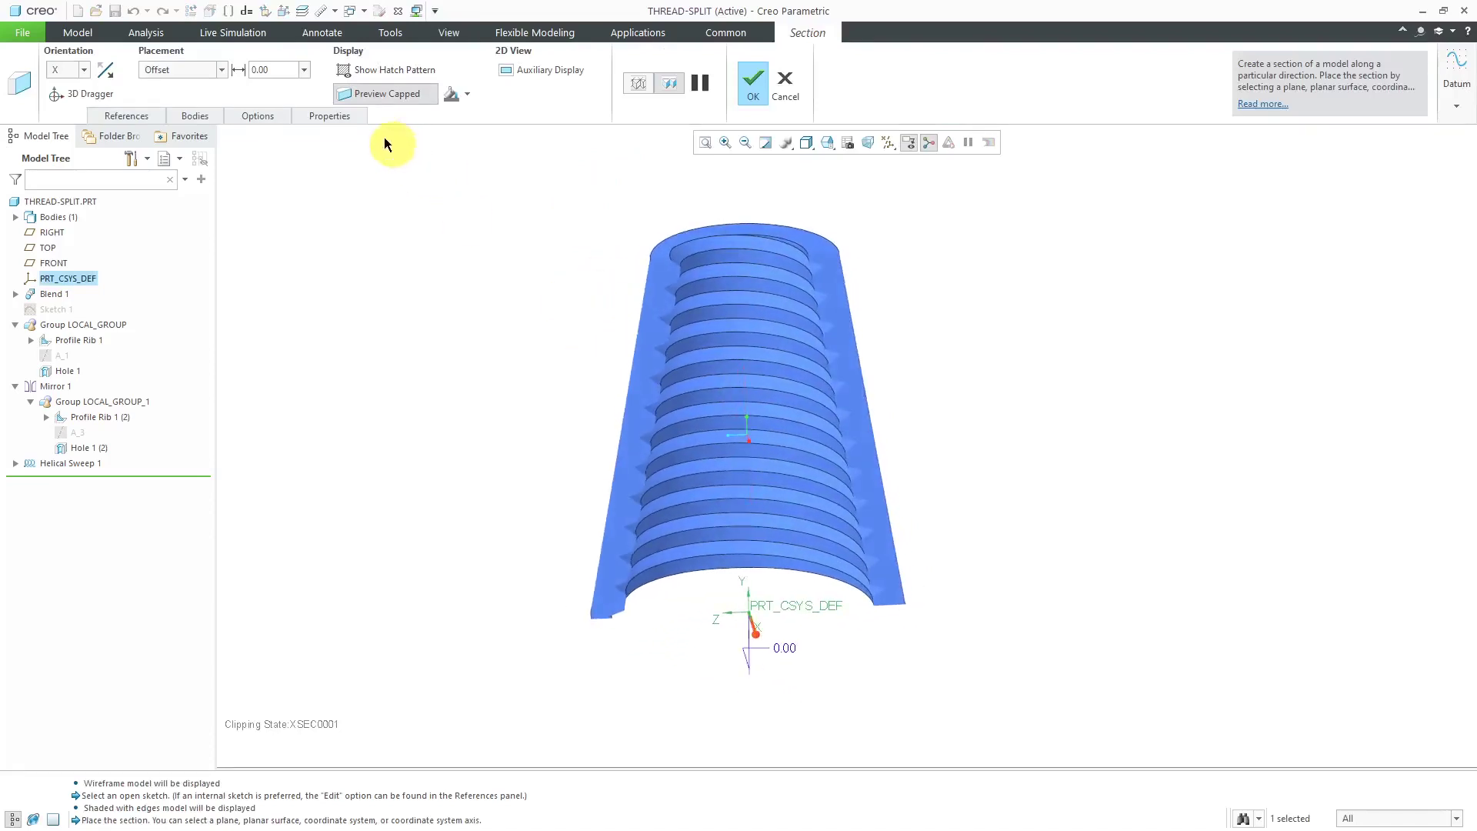
left_click(330, 115)
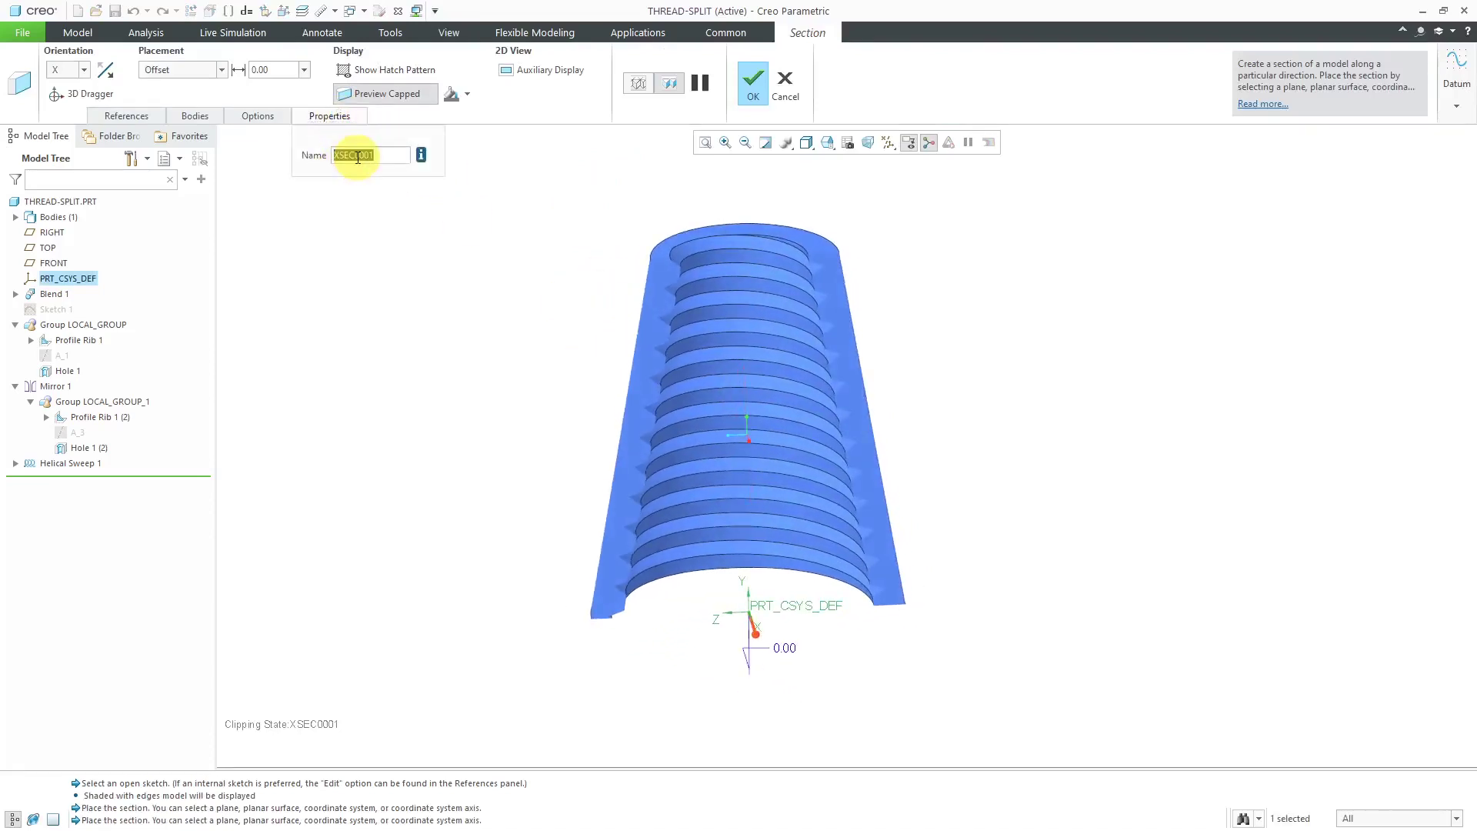
type("a")
key("Return")
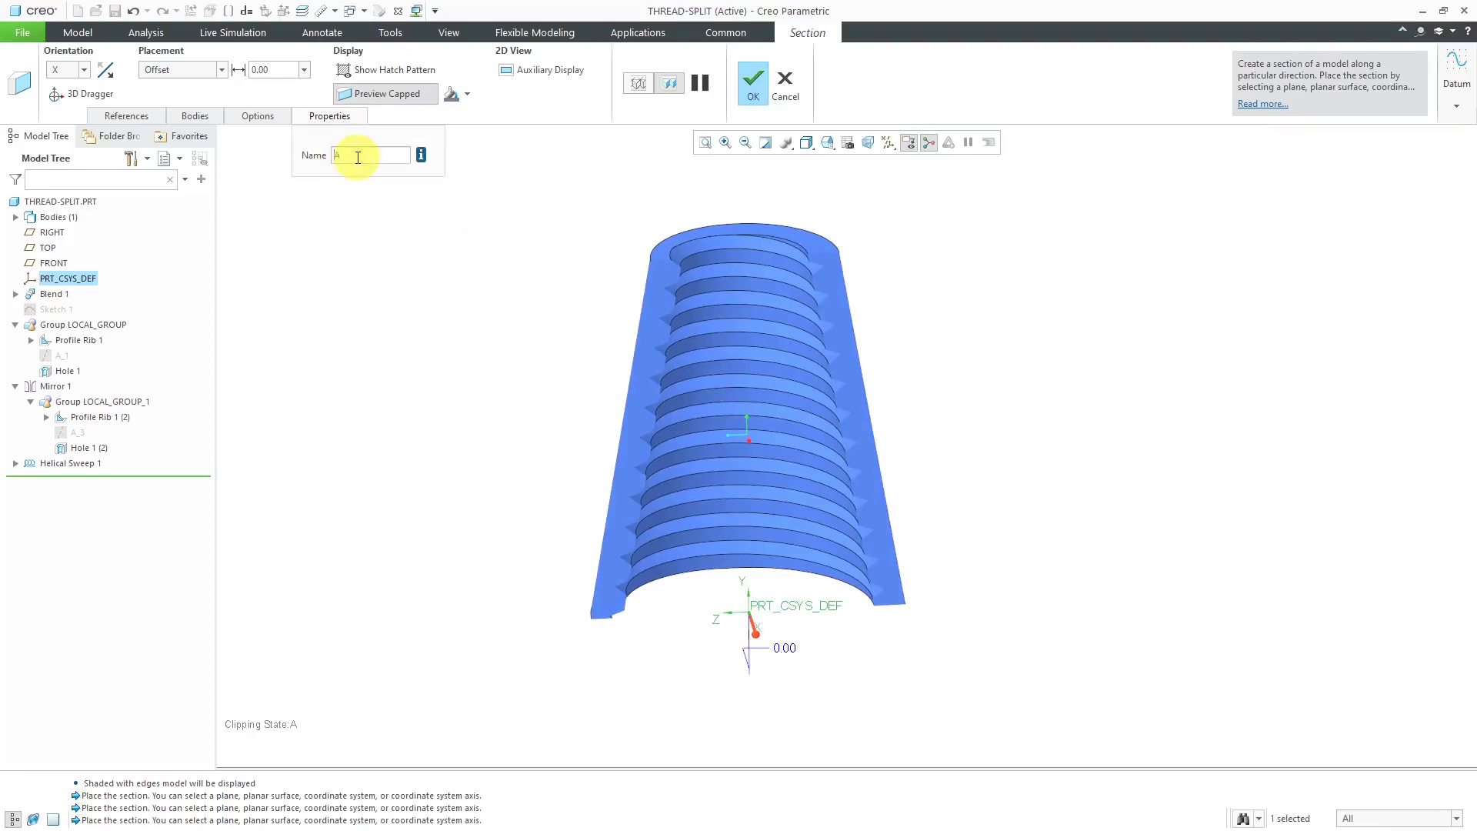
Show hatching on section A's cut faces, colour them cyan, and commit the section
left_click(345, 70)
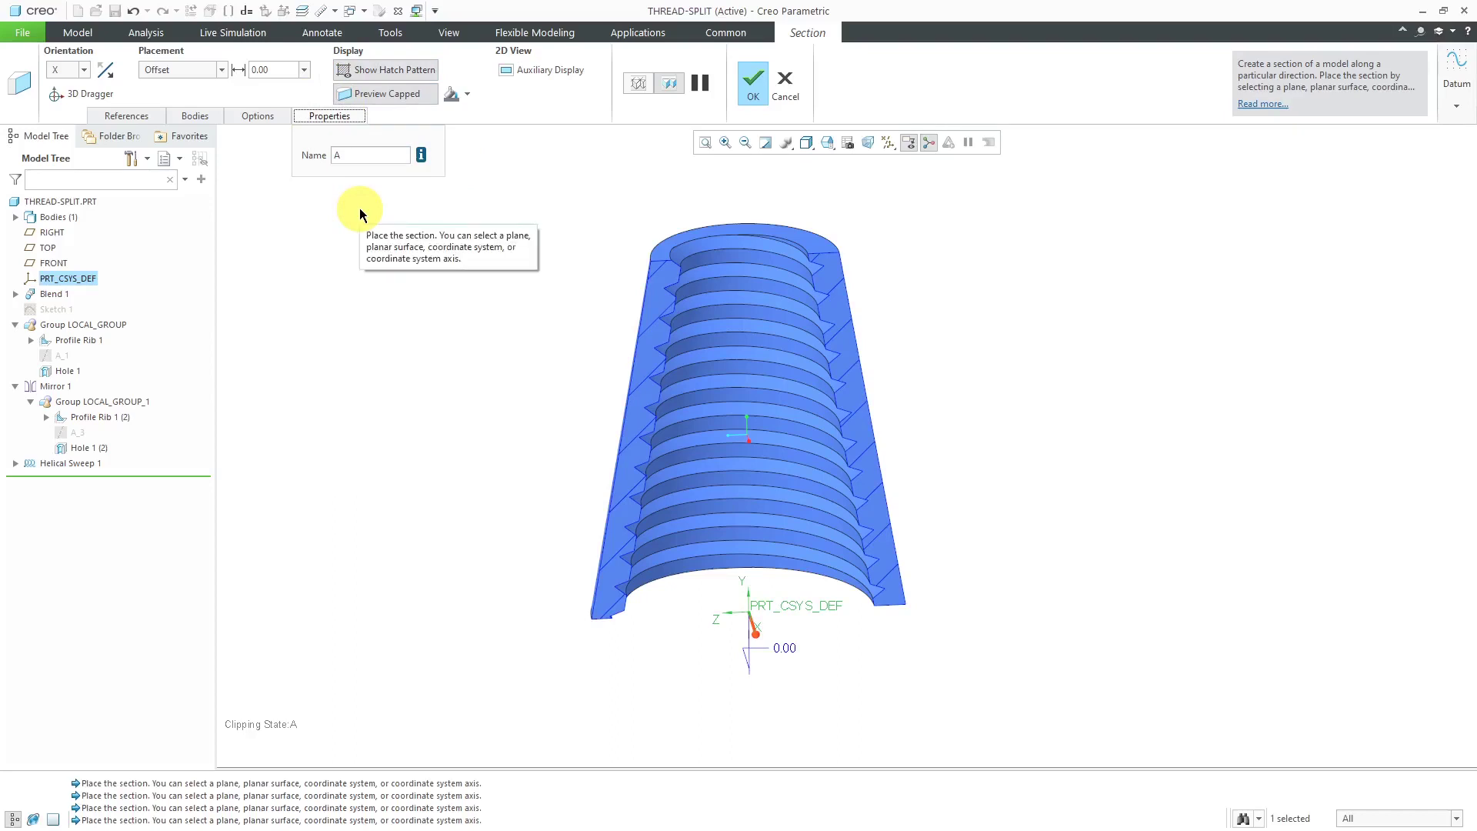
left_click(464, 98)
left_click(500, 113)
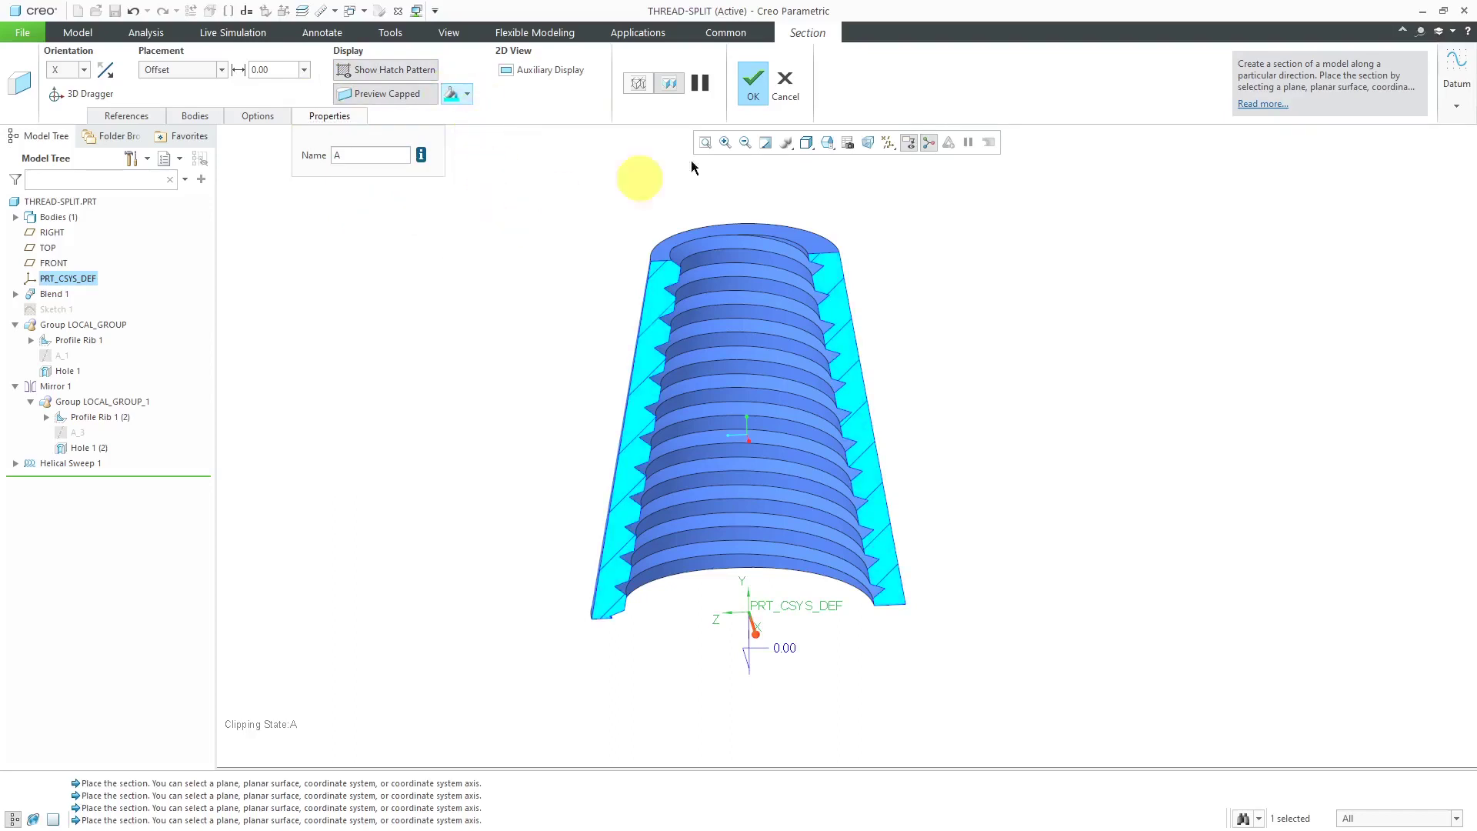
left_click(753, 80)
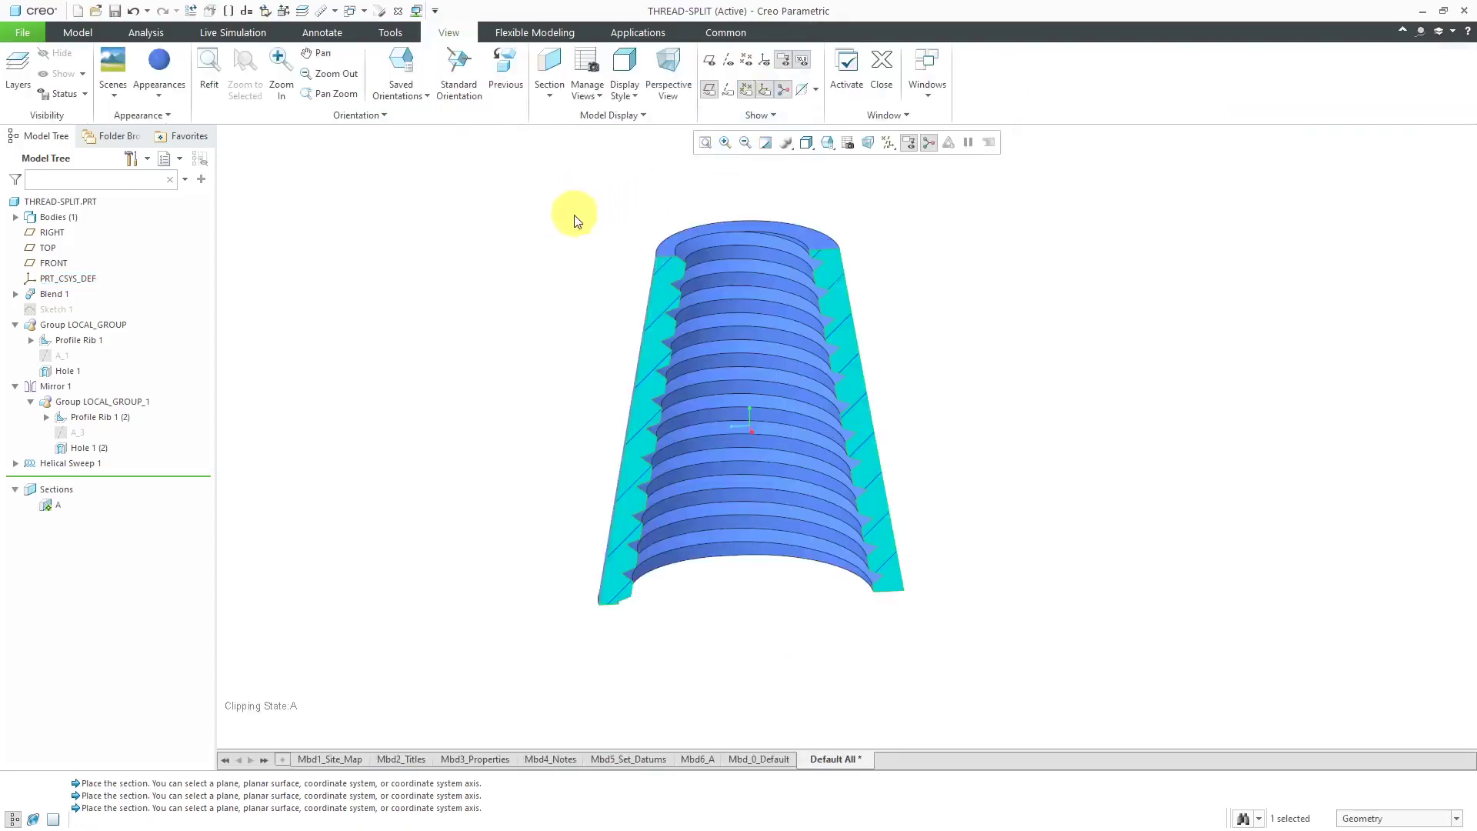
mouse_move(568, 227)
middle_mouse_down()
mouse_move(606, 241)
mouse_move(564, 260)
middle_mouse_up()
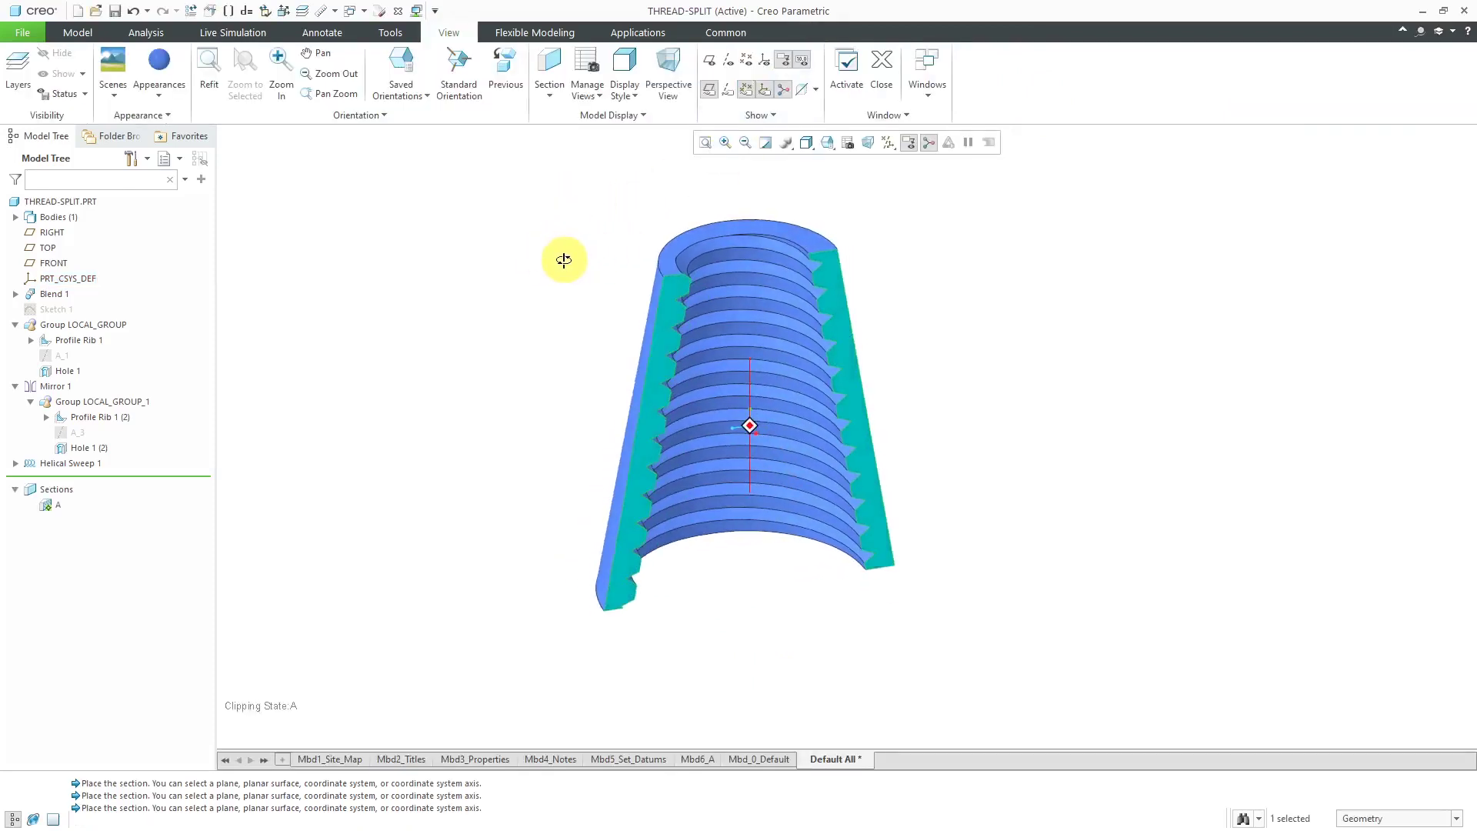
Scale down section A's hatch pattern through Edit Hatching so the lines are denser
left_click(59, 505)
right_click(59, 506)
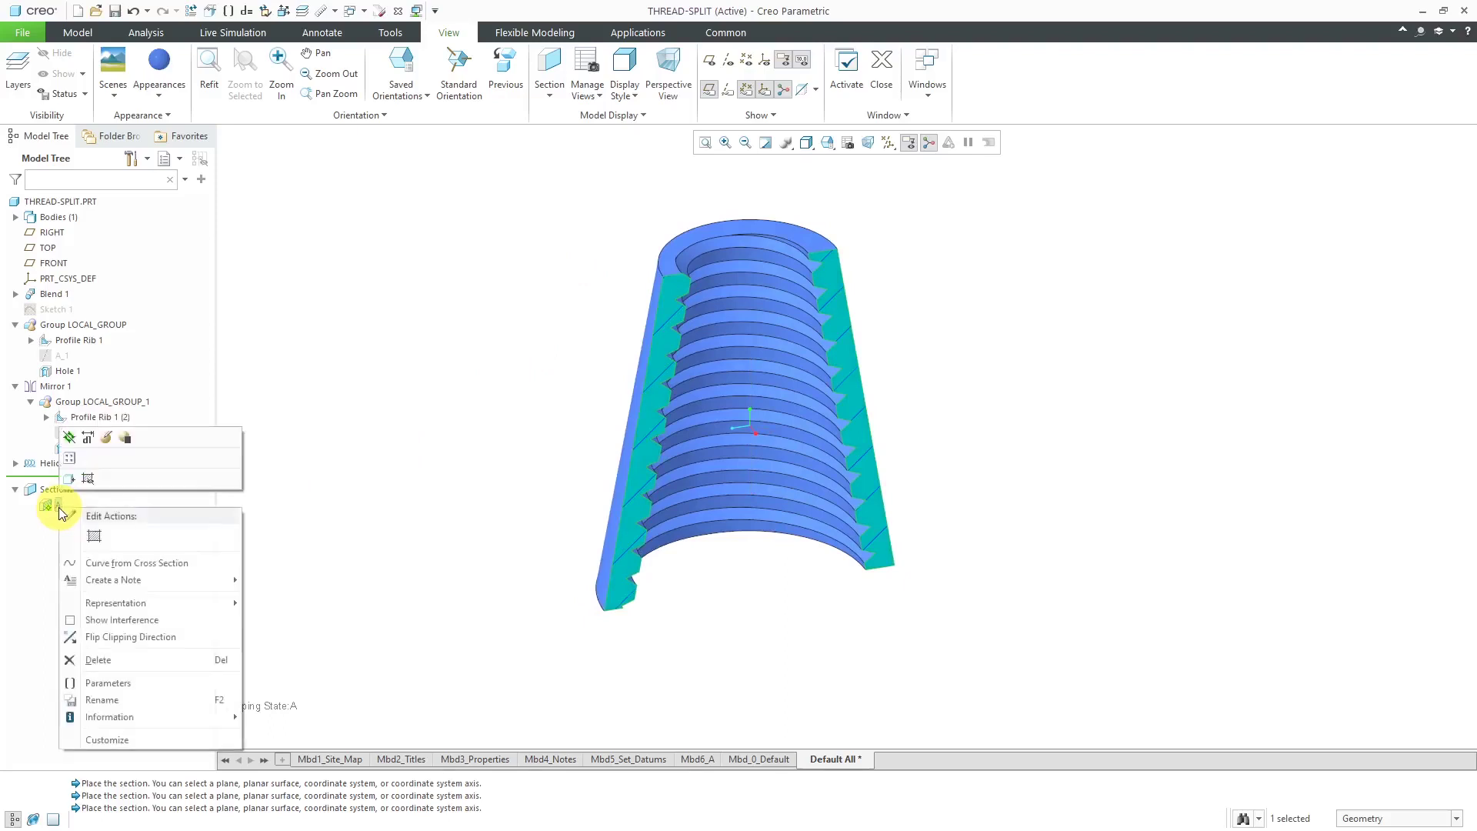
left_click(93, 540)
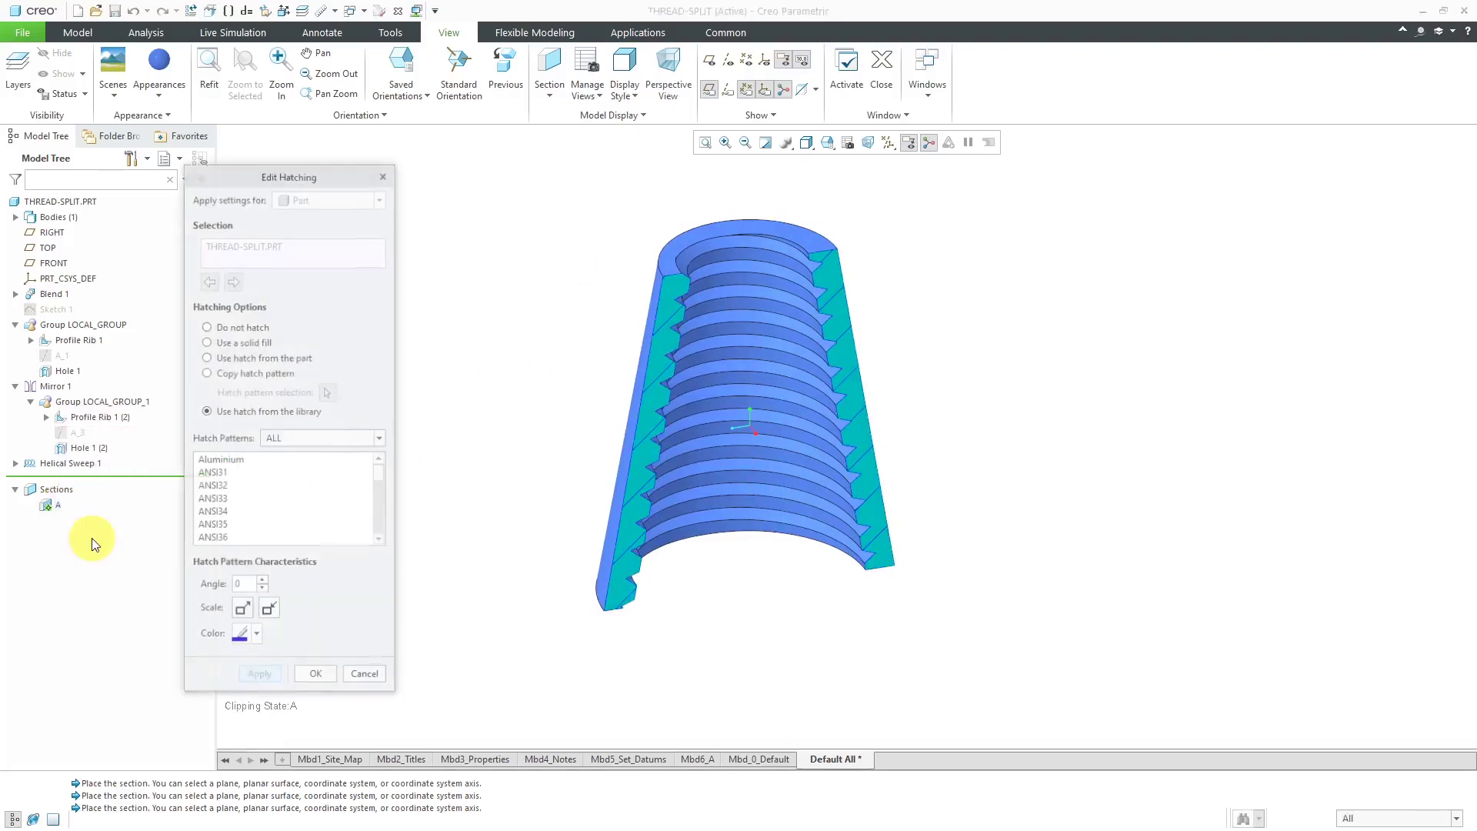
left_click(269, 610)
left_click(262, 672)
left_click(316, 675)
mouse_move(511, 356)
middle_mouse_down()
mouse_move(449, 346)
mouse_move(564, 336)
mouse_move(537, 359)
mouse_move(518, 353)
middle_mouse_up()
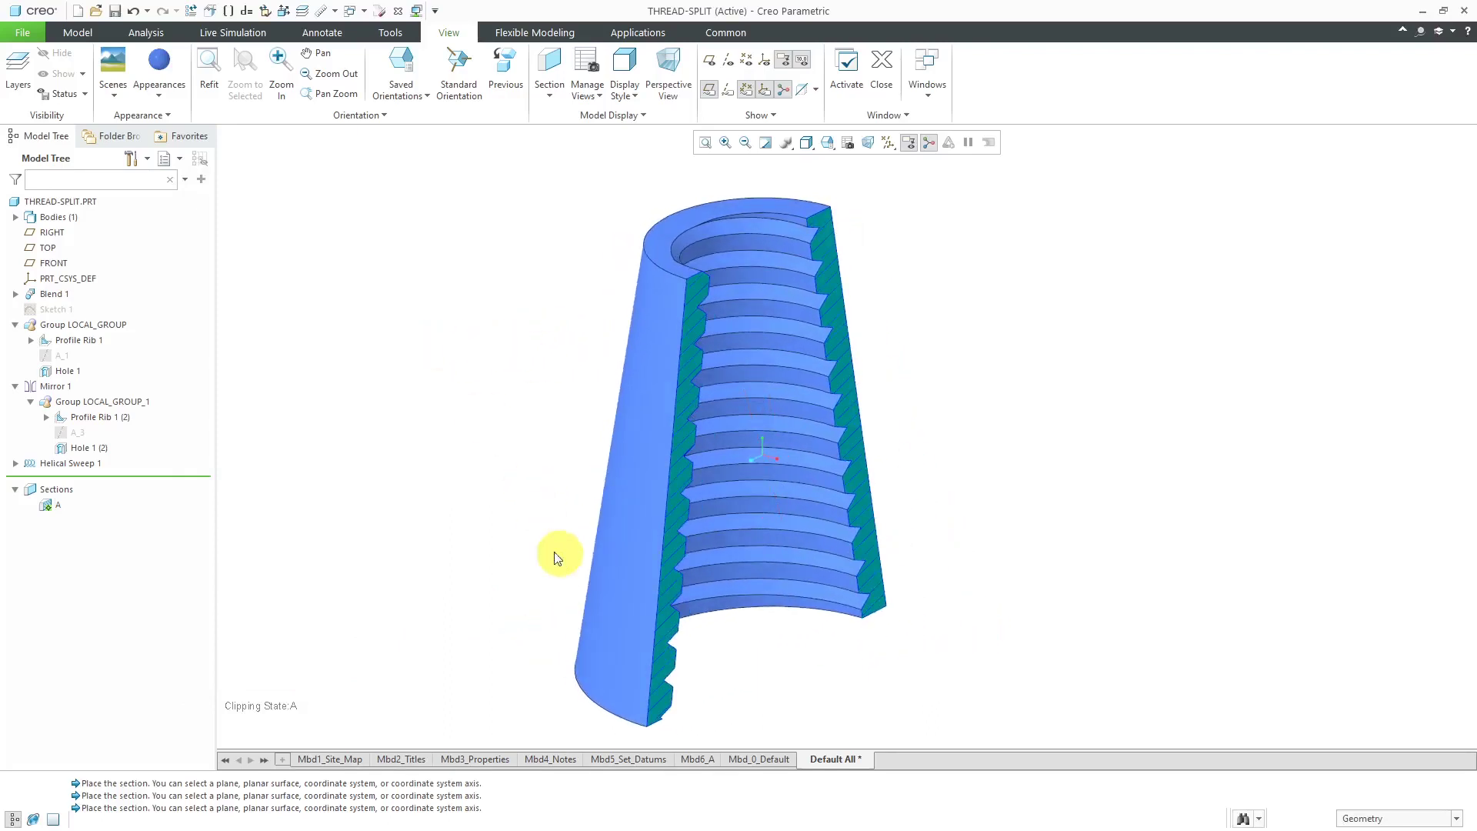
middle_click_drag(538, 534, 529, 402)
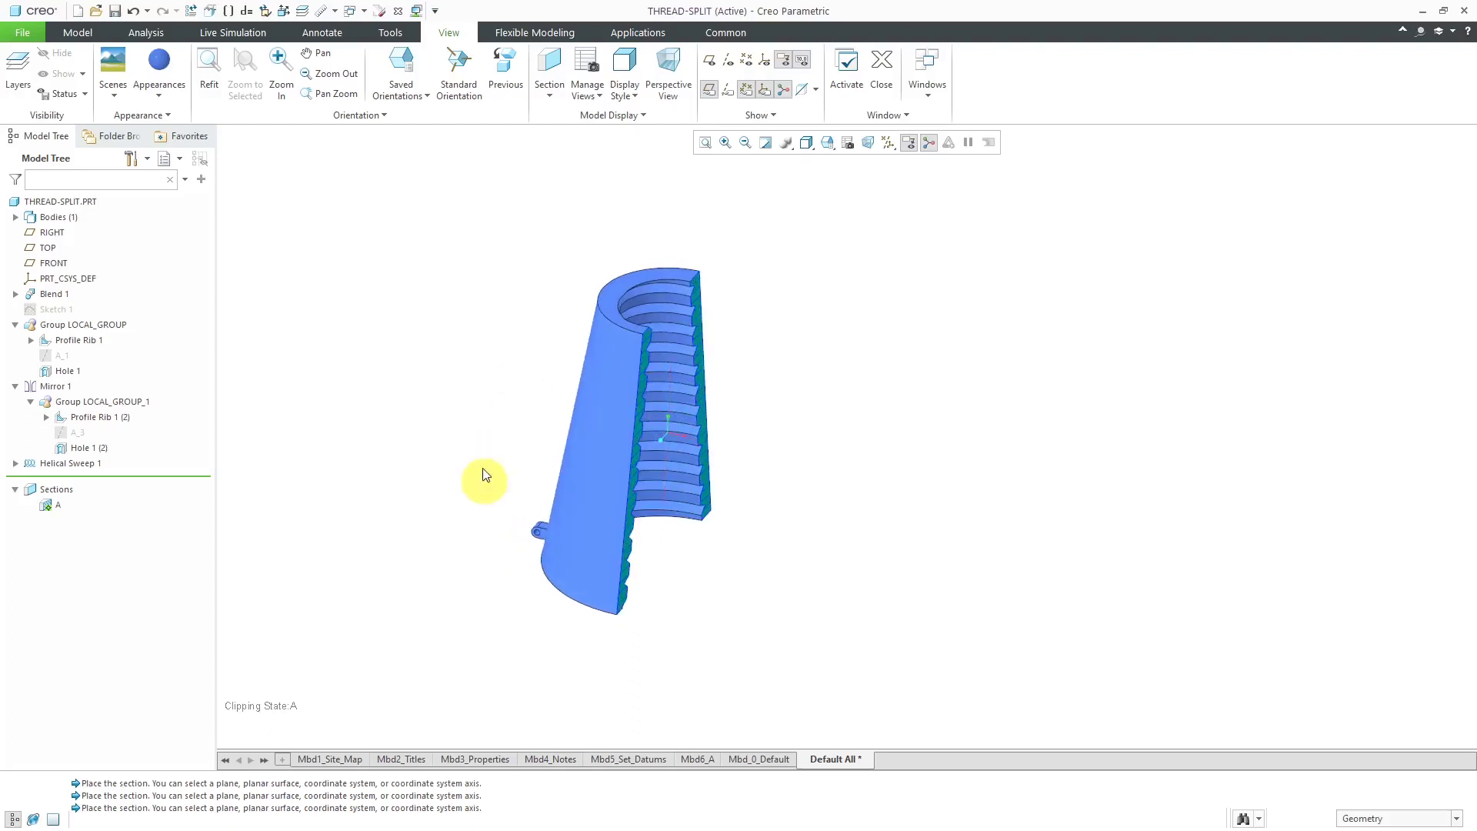
Deactivate section A to show the full uncut cone
left_click(59, 507)
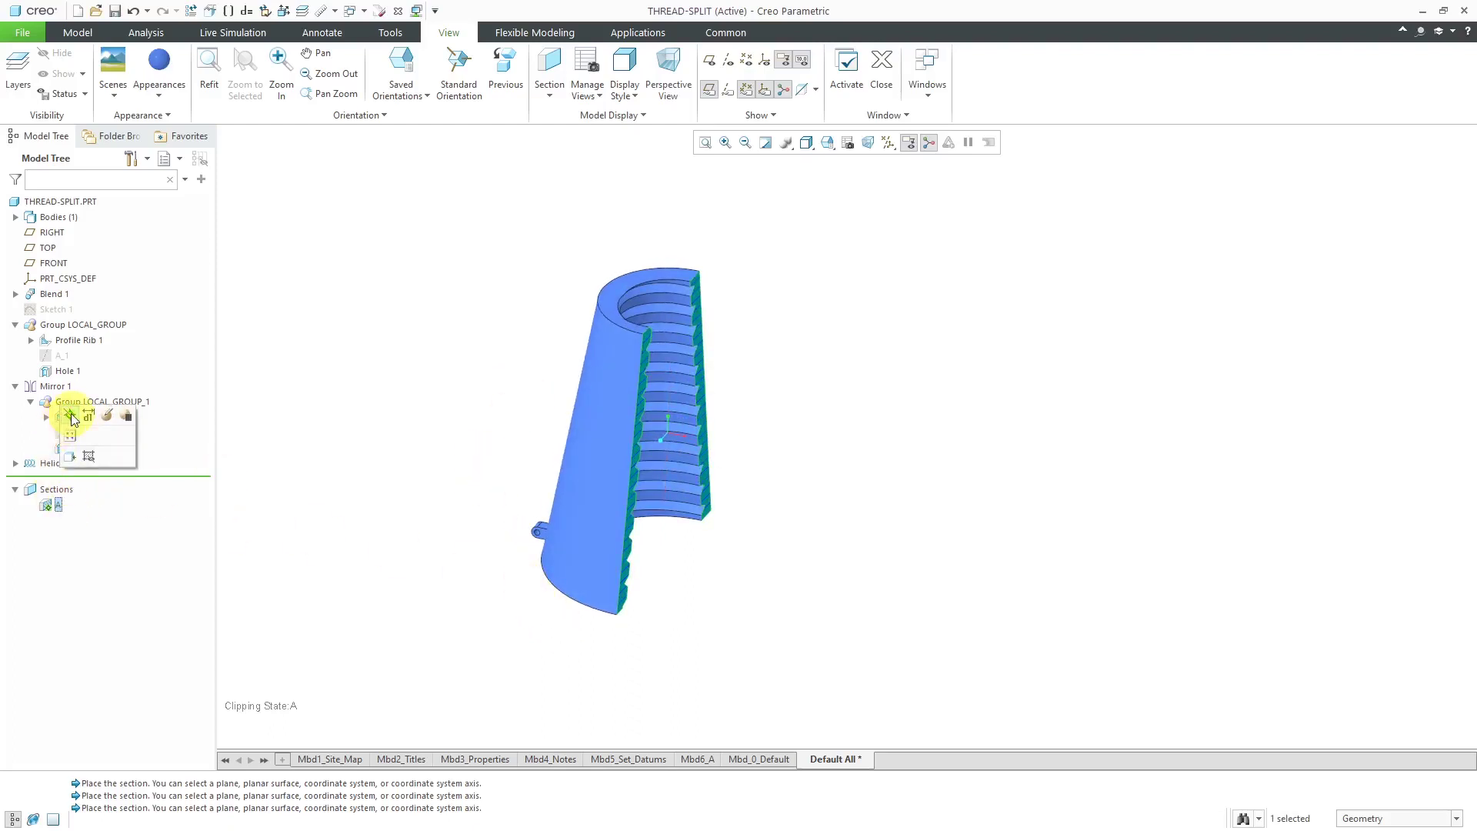
left_click(71, 415)
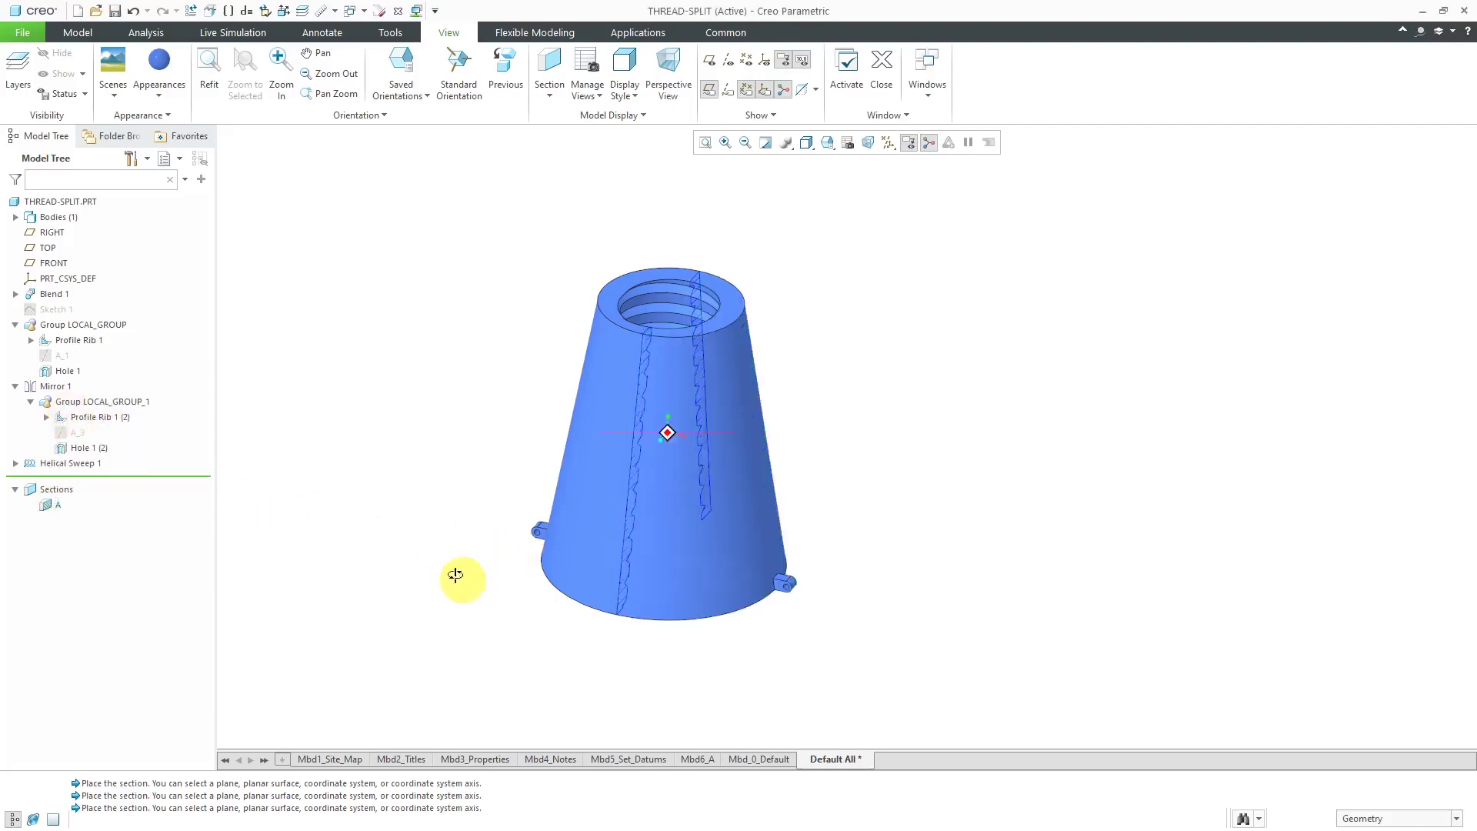
mouse_move(448, 572)
middle_mouse_down()
mouse_move(413, 590)
mouse_move(431, 649)
mouse_move(448, 646)
middle_mouse_up()
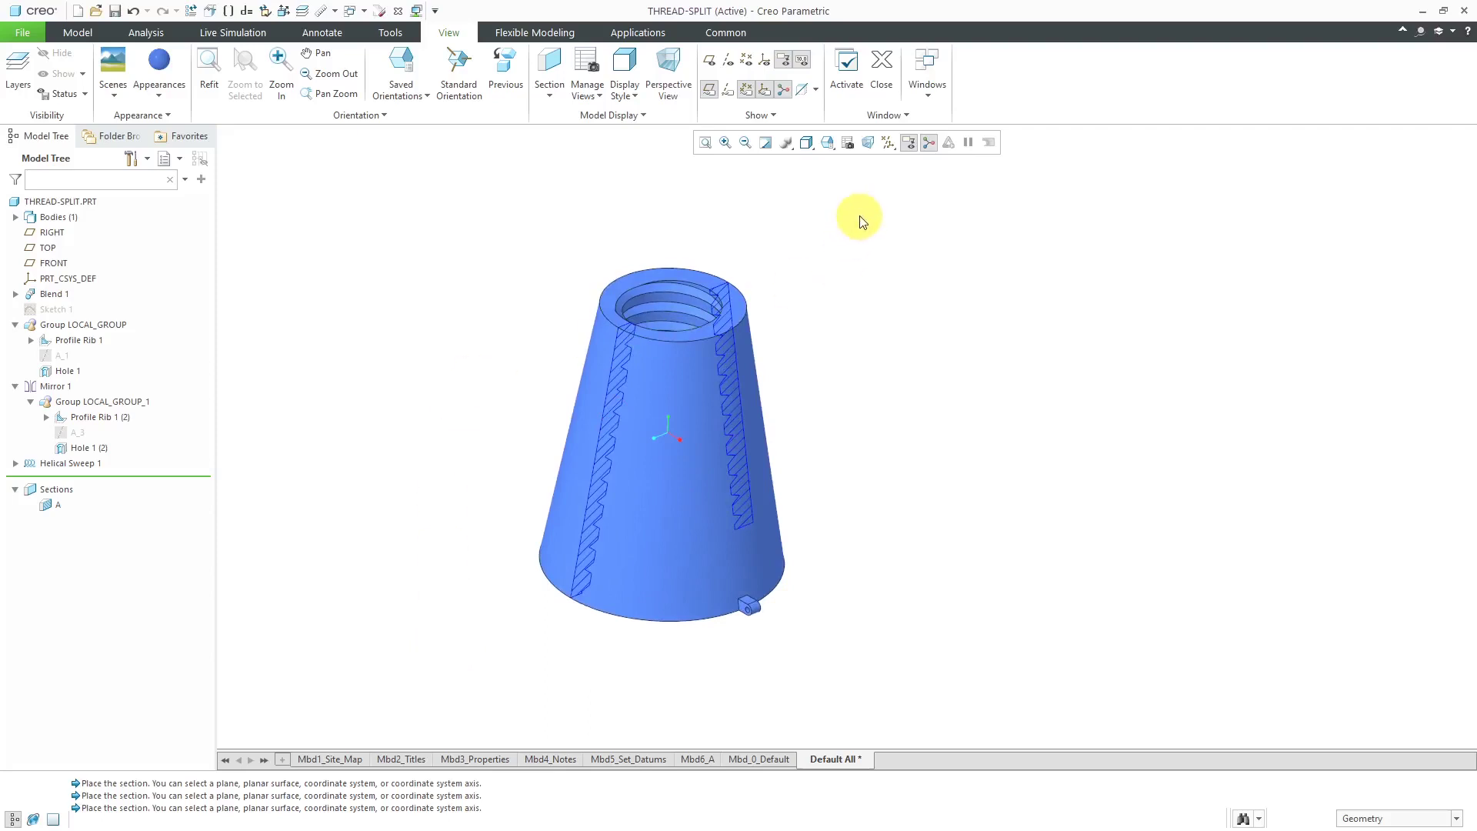
Turn on datum plane display and list Body 1 under Bodies in the Model tab
left_click(886, 143)
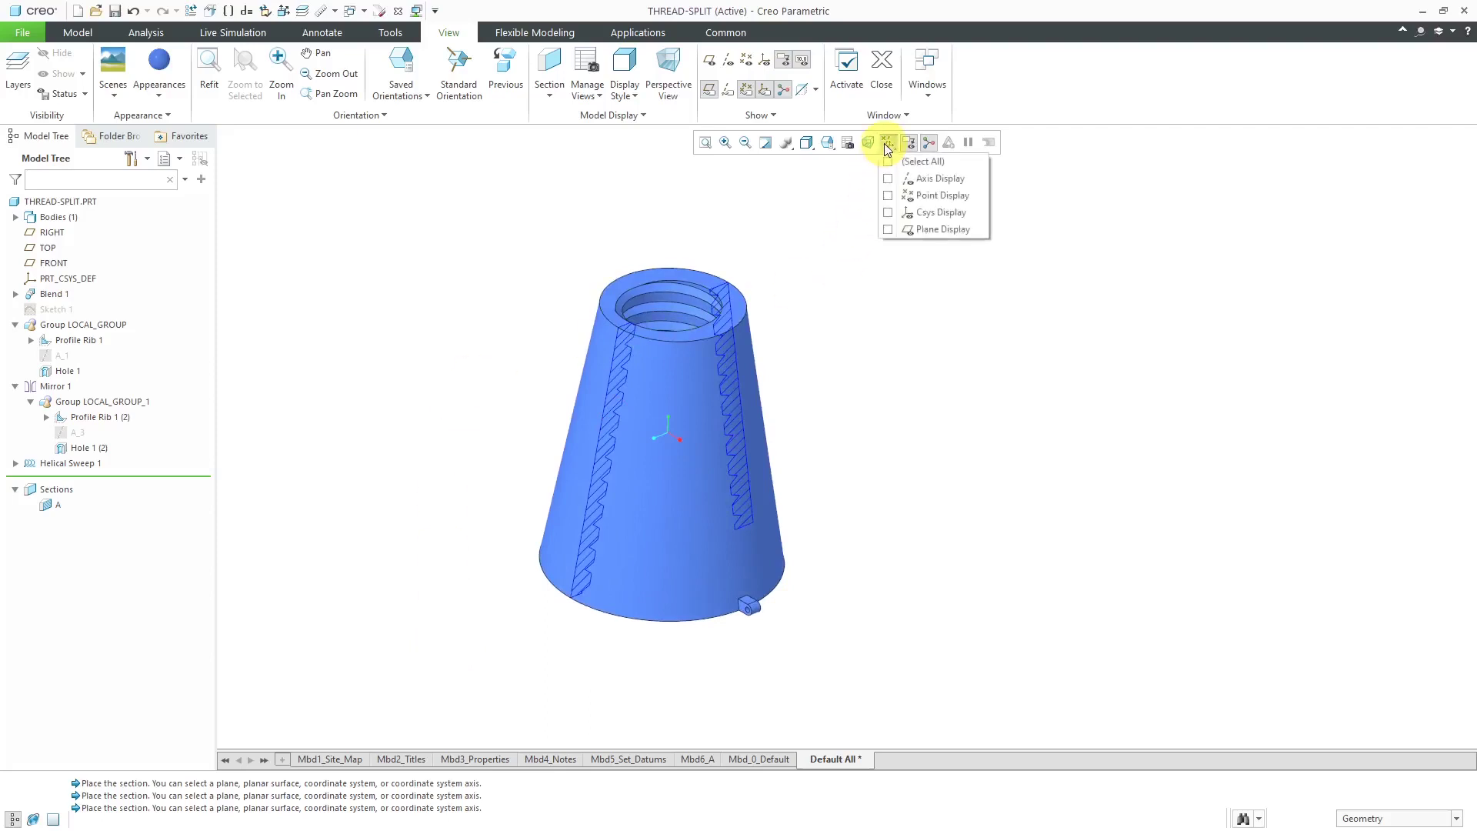
left_click(915, 229)
middle_click_drag(554, 389, 567, 389)
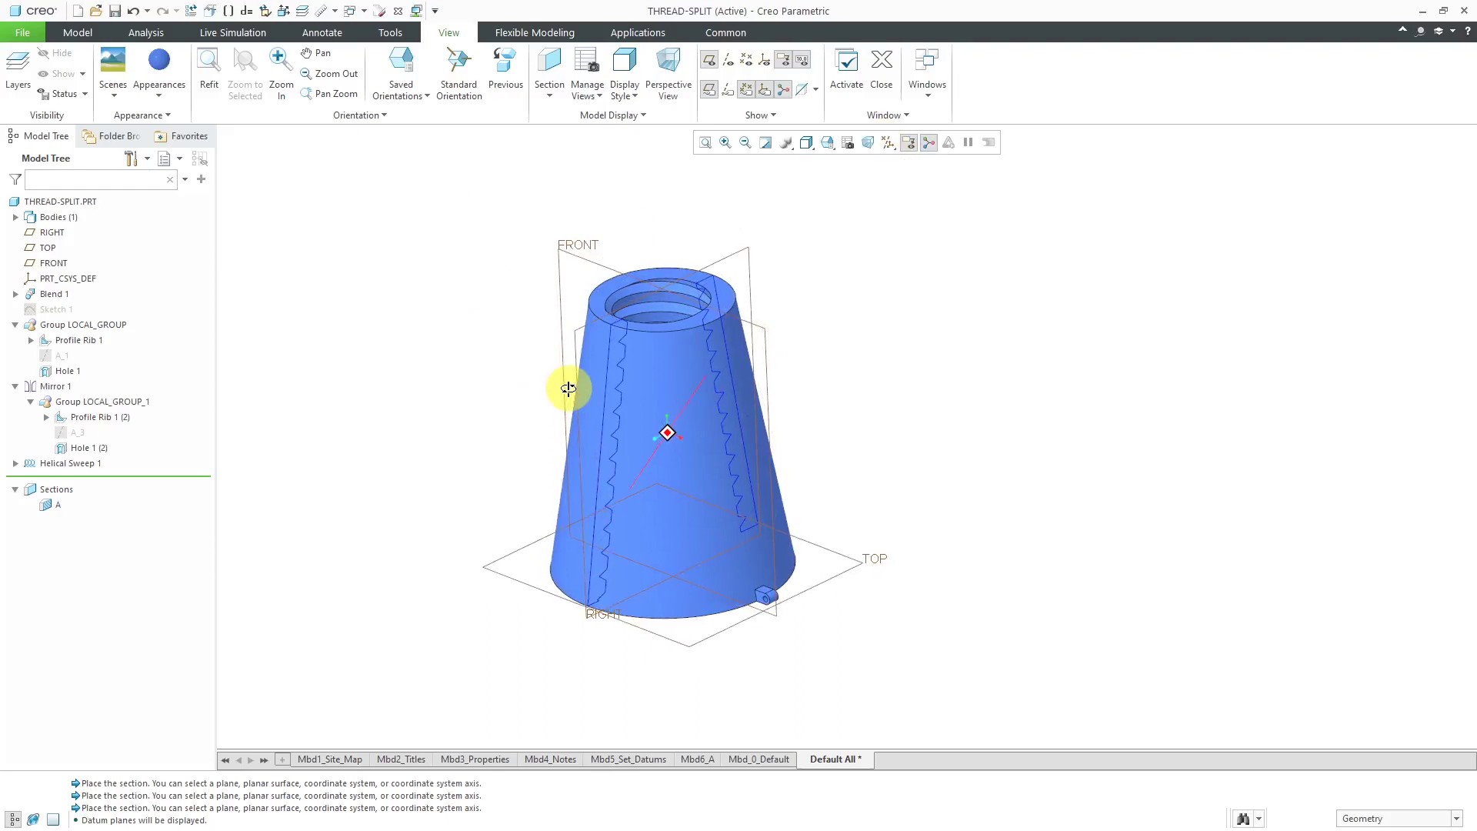
left_click(78, 32)
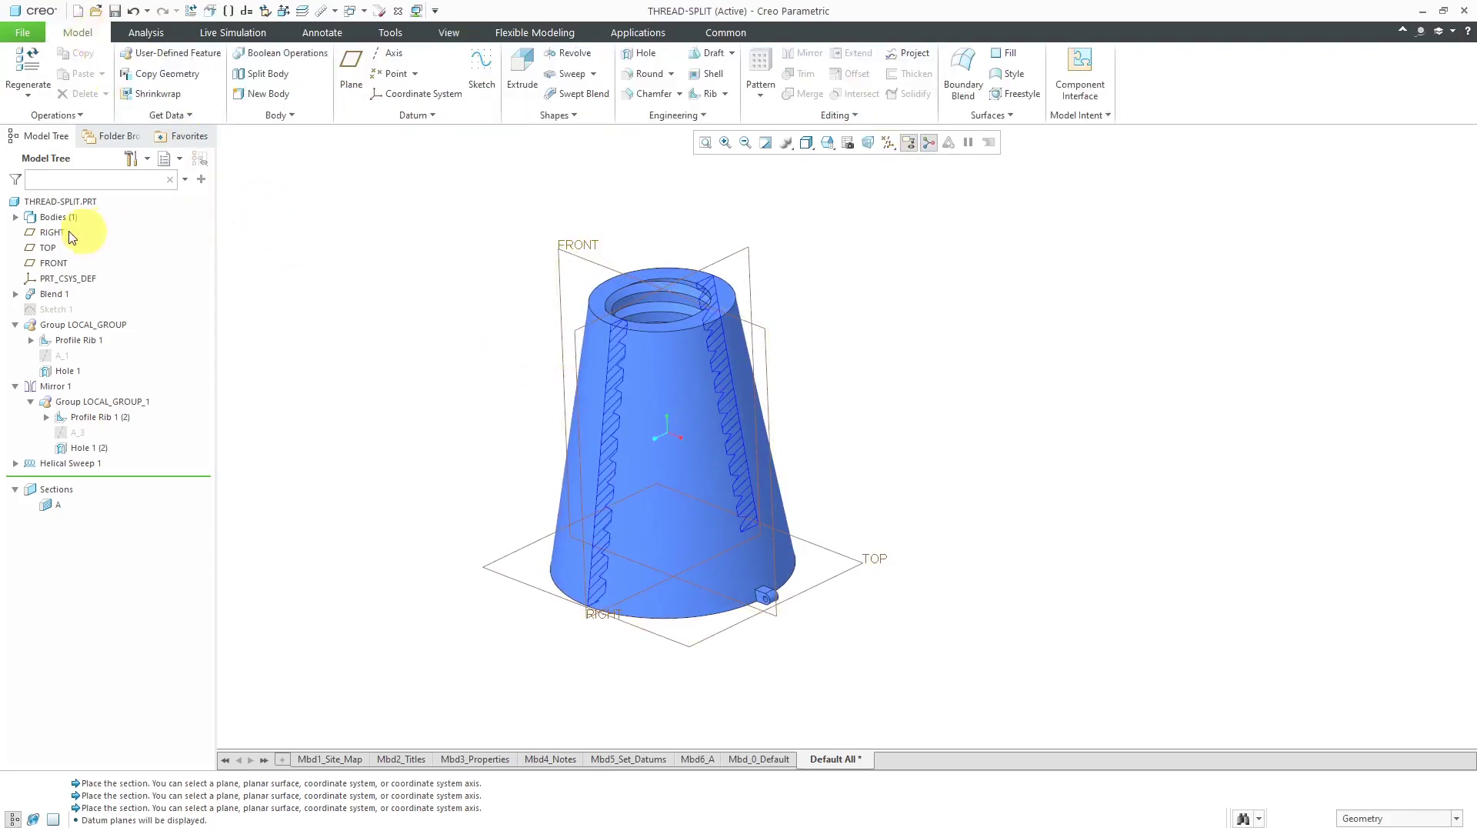
left_click(16, 216)
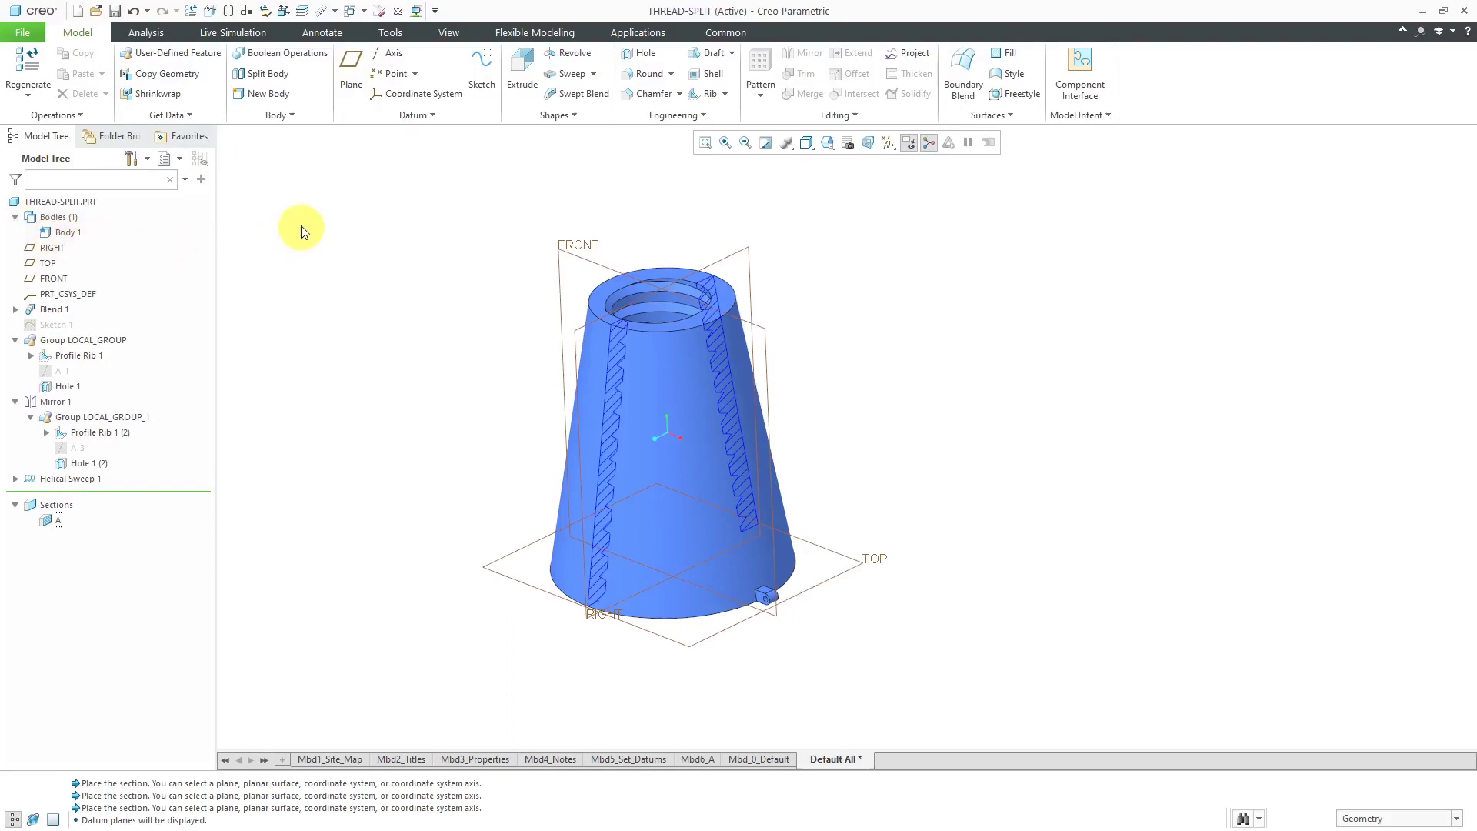
Split the cone's body with the FRONT plane as splitting object, giving Body 1 and Body 2
left_click(281, 75)
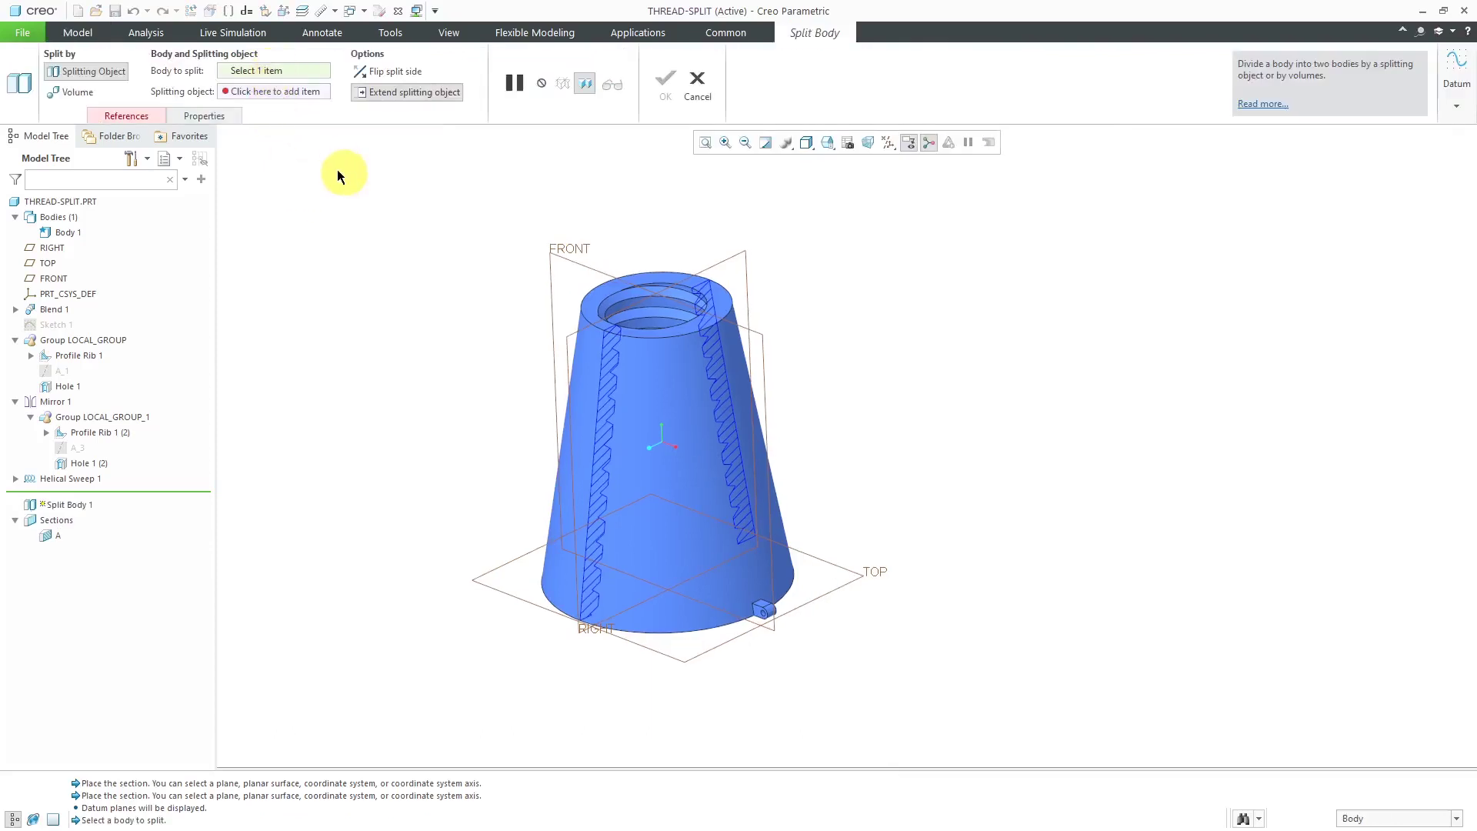
left_click(664, 469)
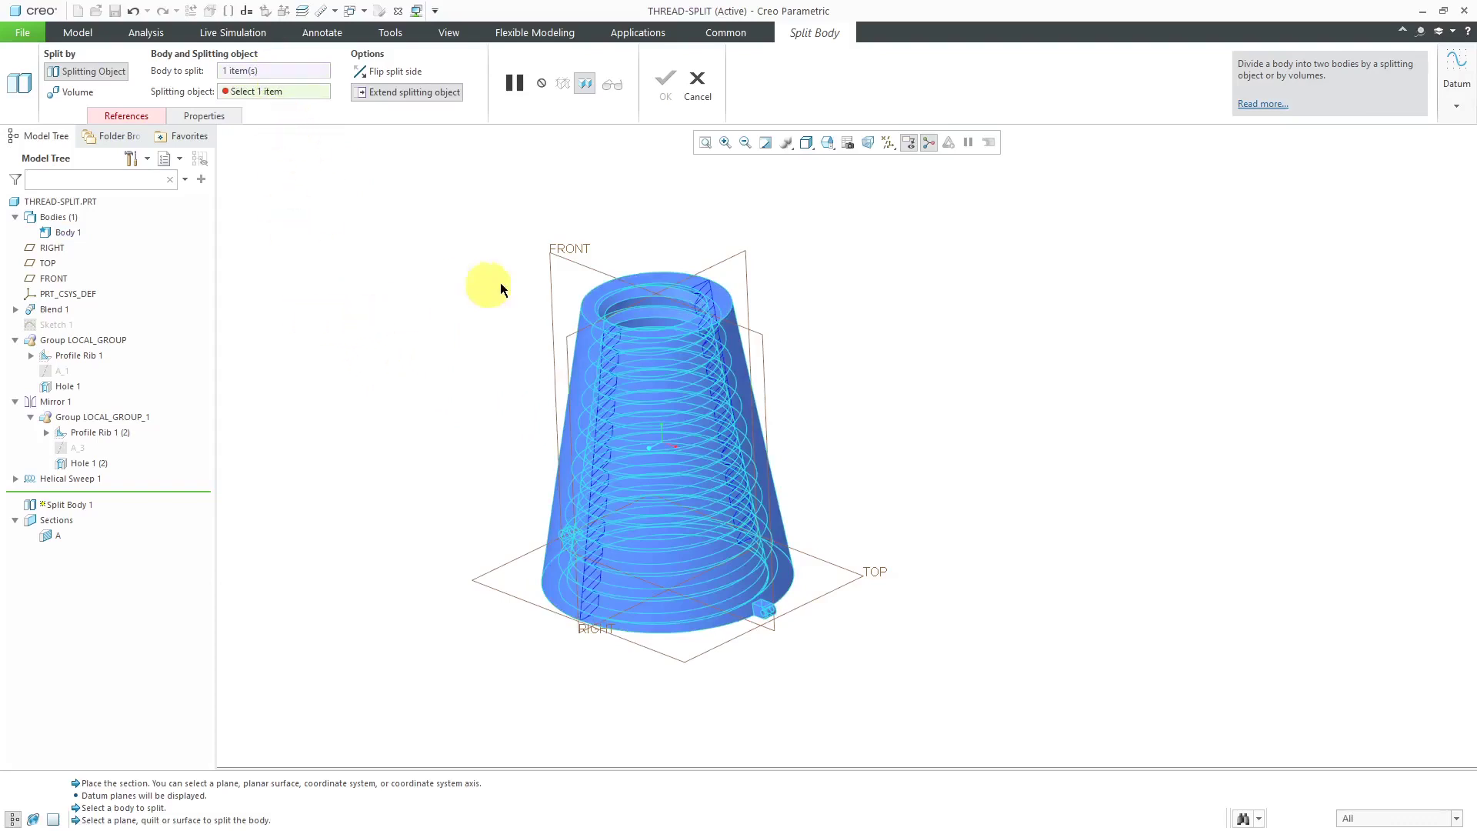
right_click(489, 240)
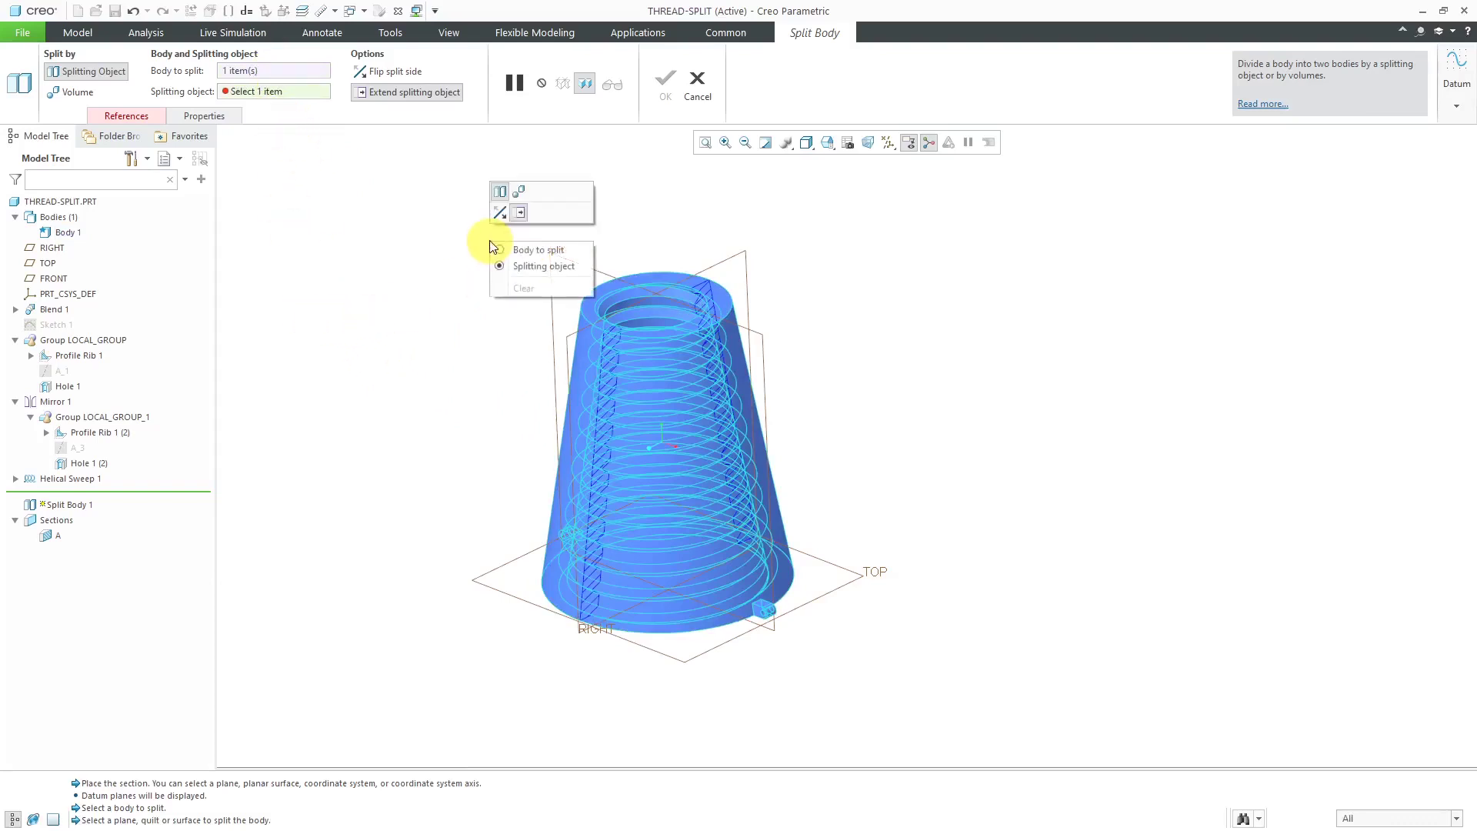
left_click(571, 271)
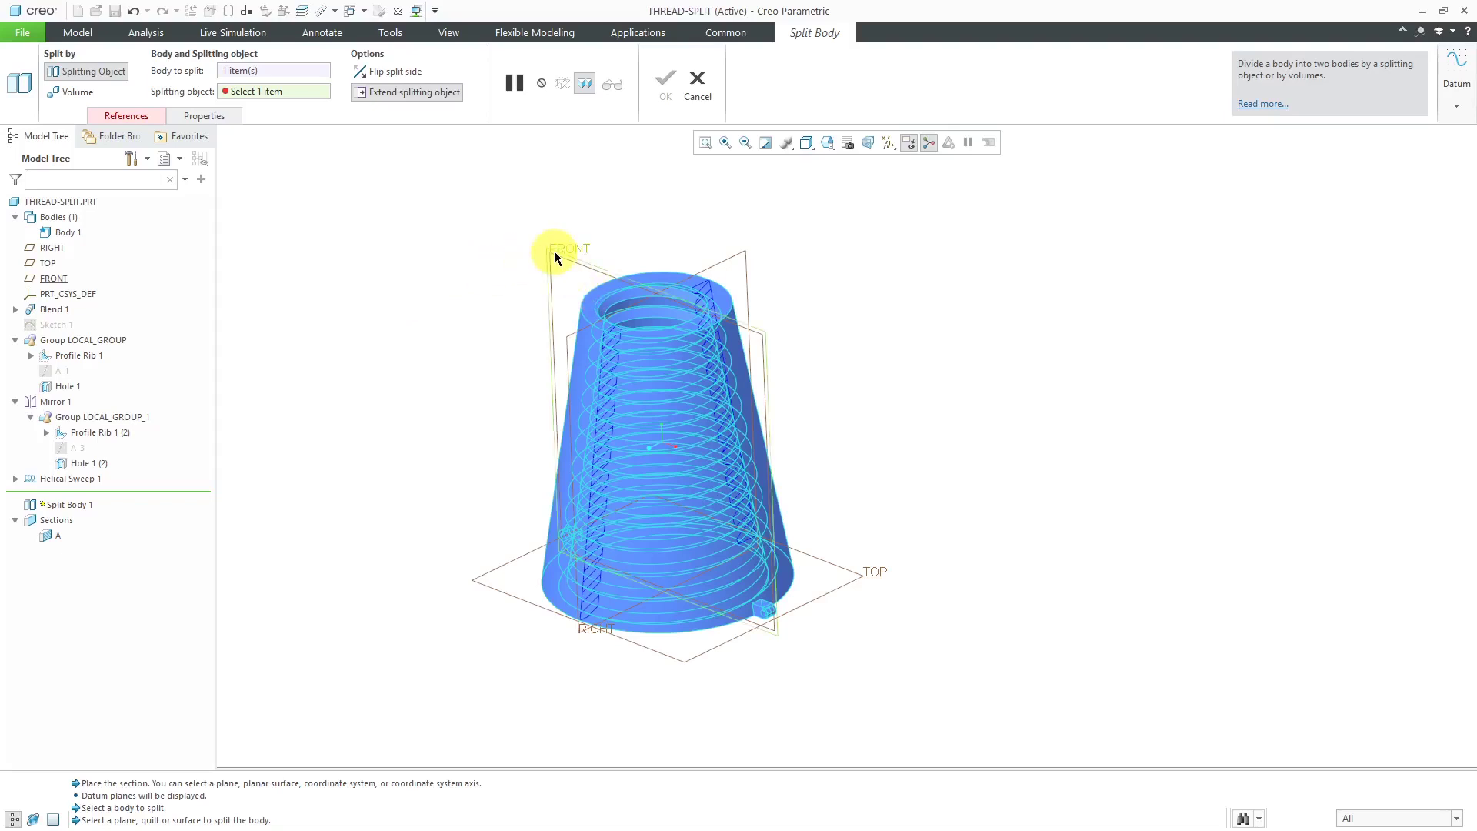
left_click(557, 252)
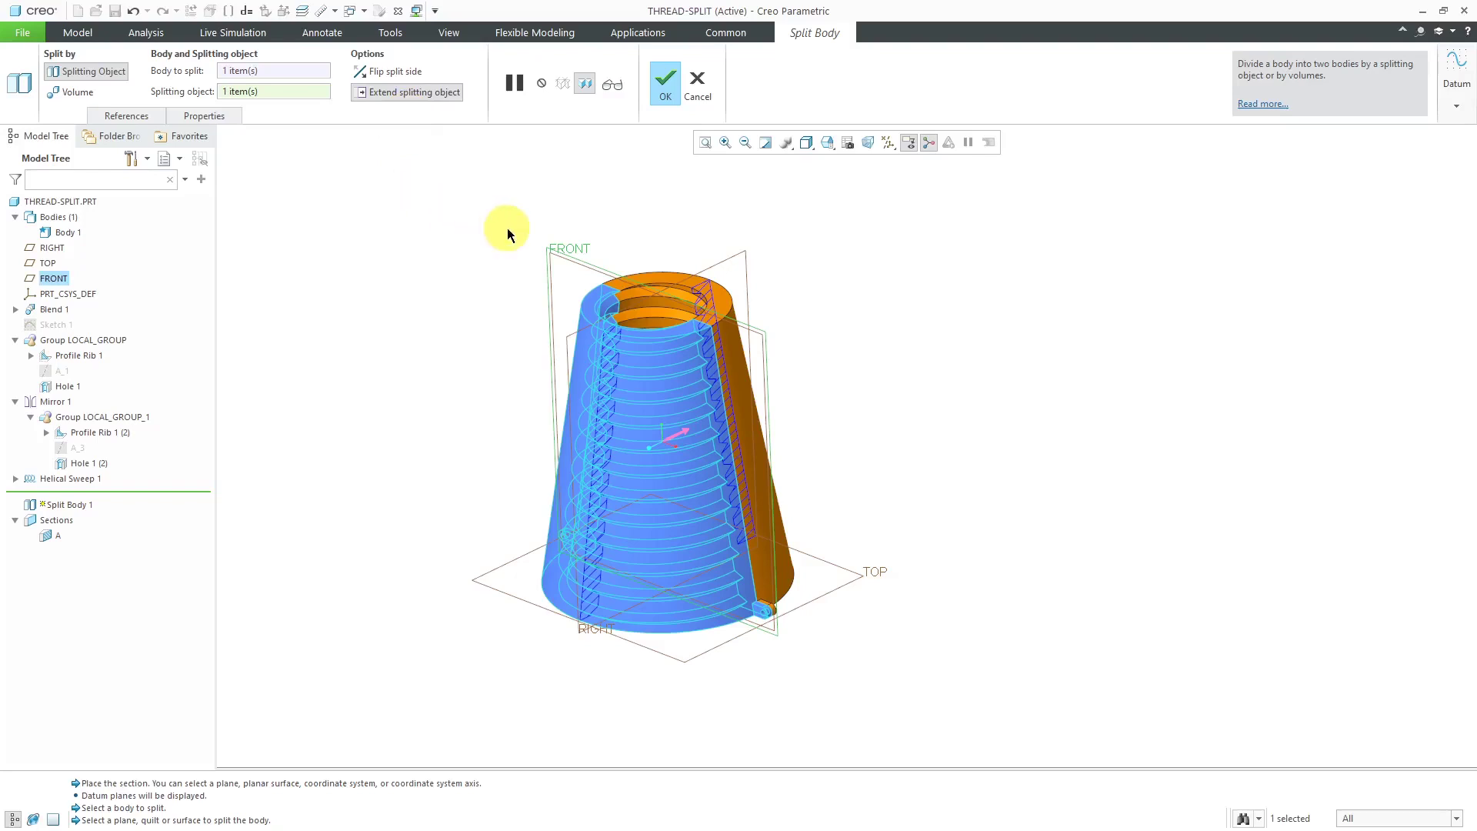
middle_click(423, 275)
left_click(423, 270)
middle_click_drag(423, 270, 455, 320)
mouse_move(516, 491)
middle_mouse_down()
mouse_move(488, 471)
mouse_move(492, 431)
mouse_move(475, 439)
mouse_move(482, 458)
middle_mouse_up()
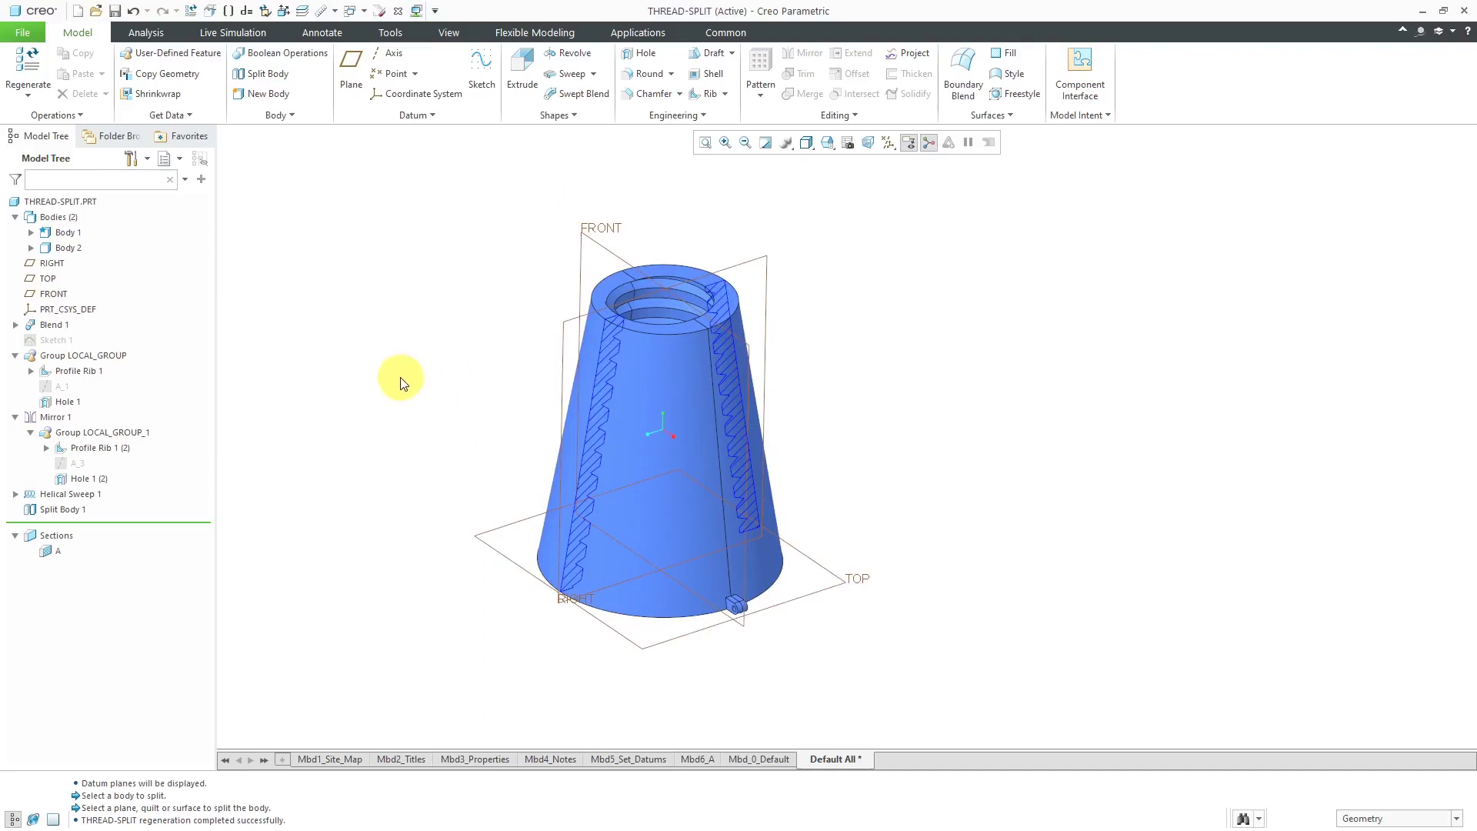
Create a new part named thread-split-a from Body 1
left_click(73, 232)
right_click(75, 238)
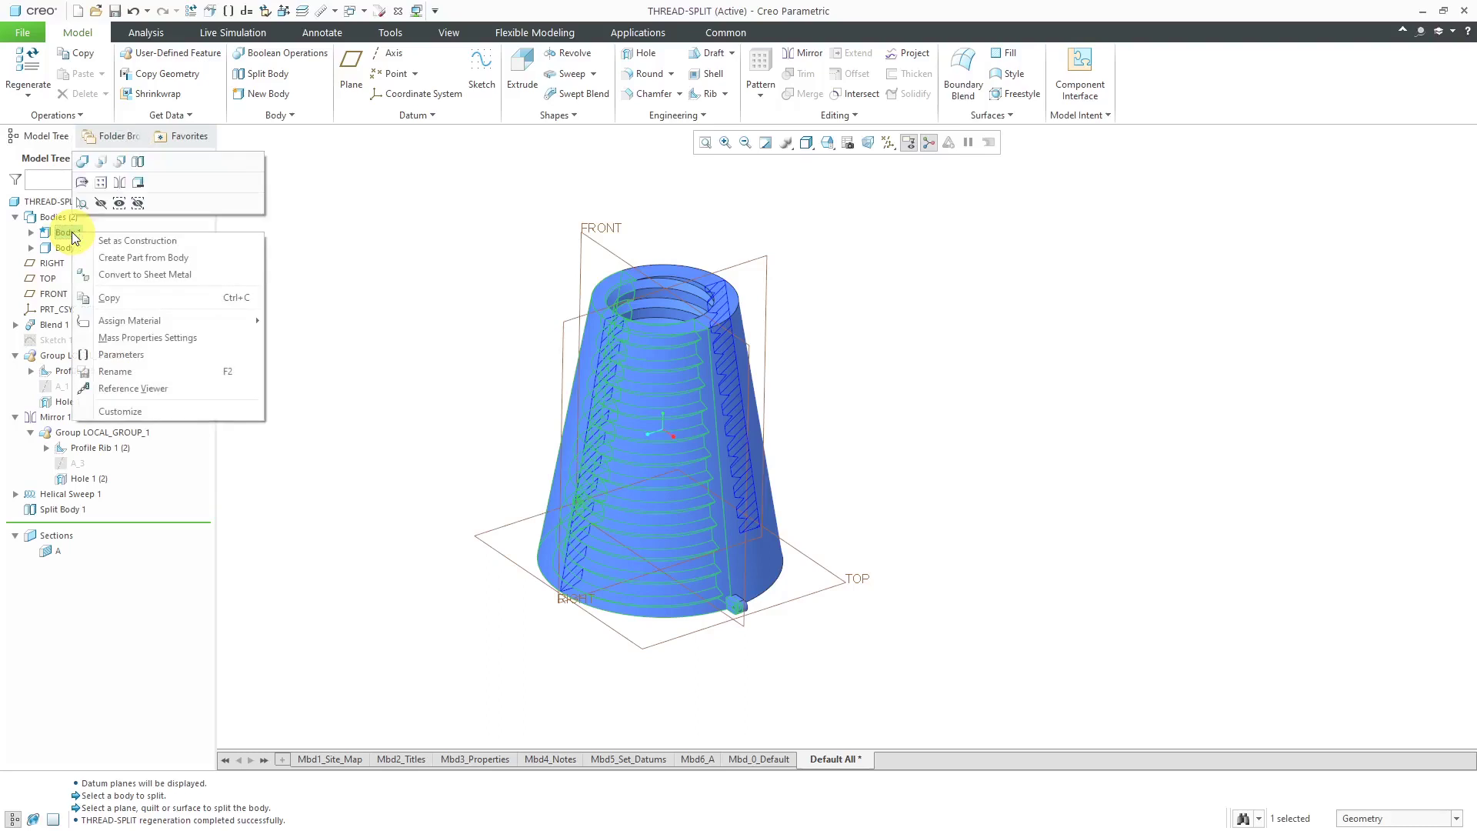
left_click(128, 258)
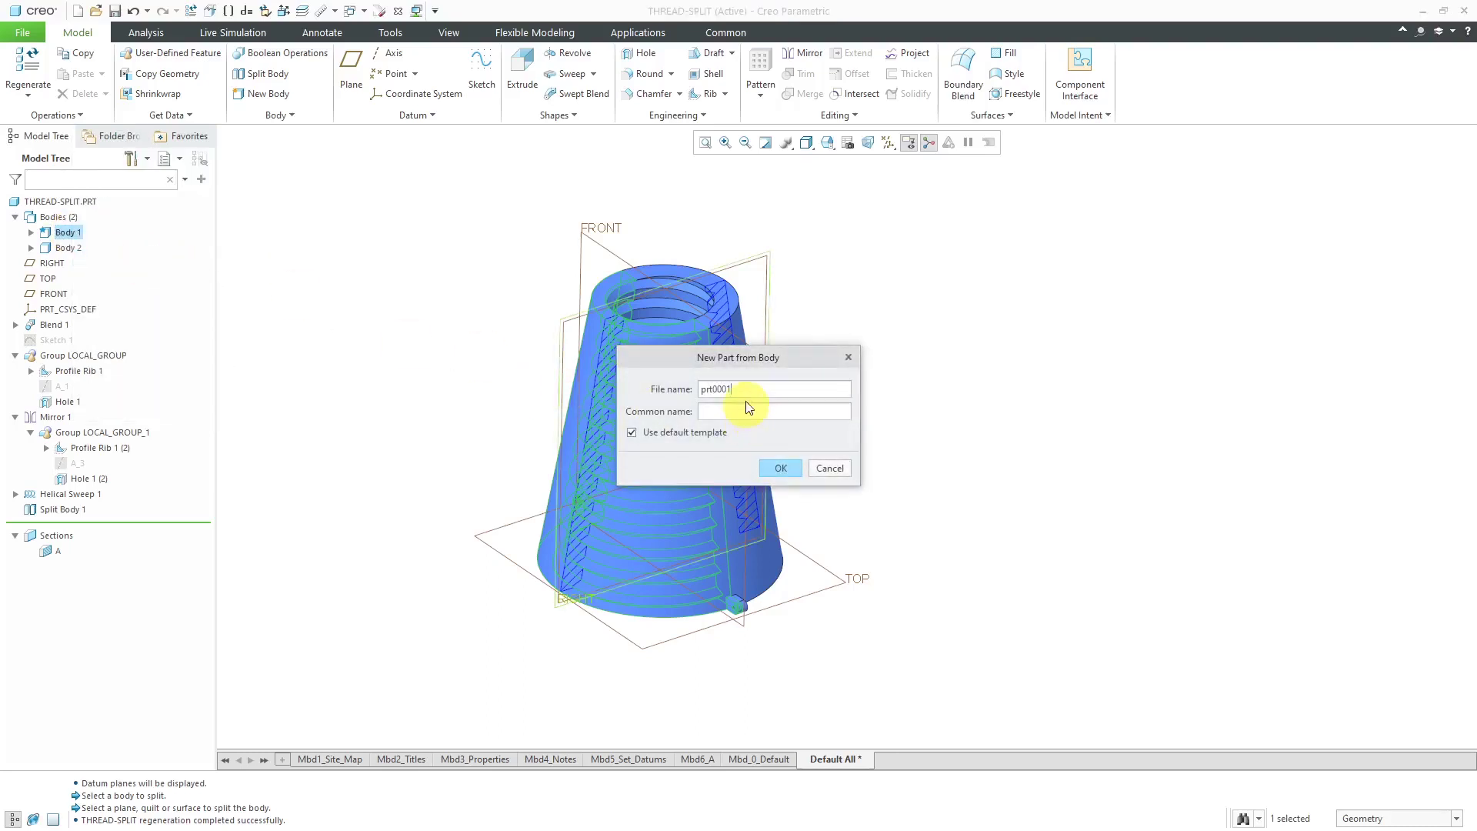
left_click_drag(747, 392, 626, 379)
type("thread-split-a")
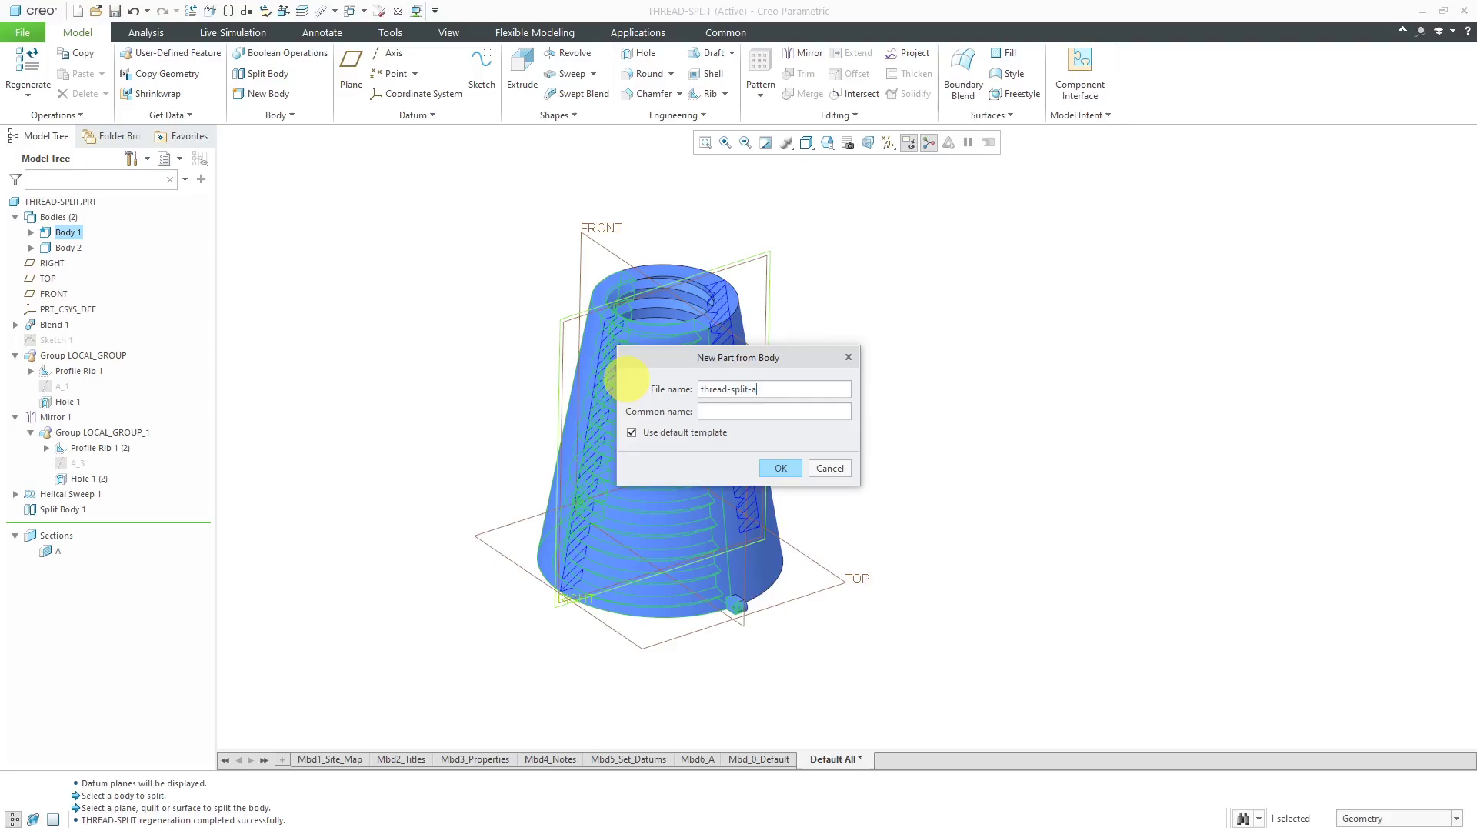
left_click(780, 466)
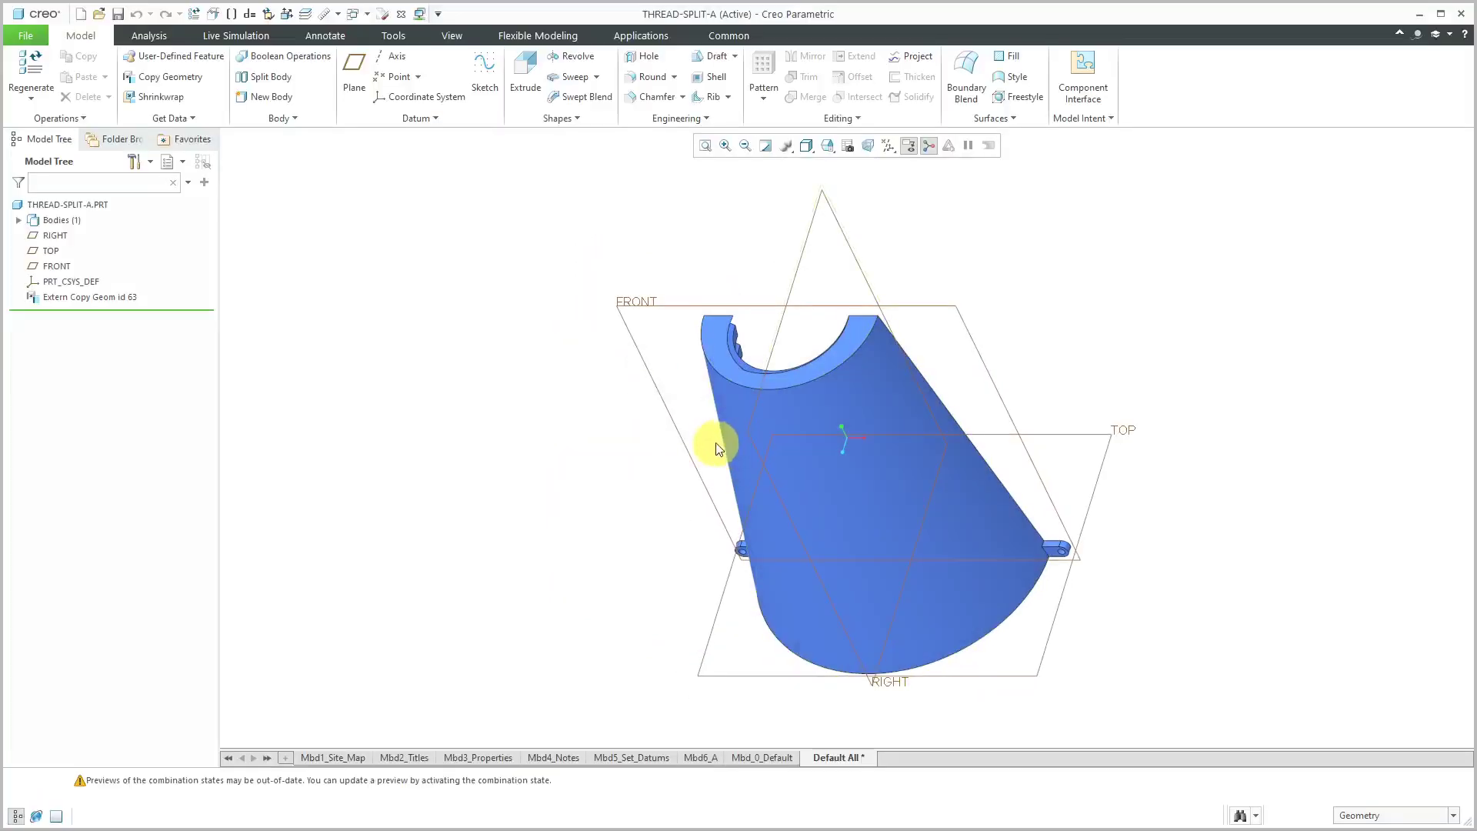
Pick a pink swatch from the Appearances gallery and try applying it to the part
middle_click_drag(715, 436, 567, 472)
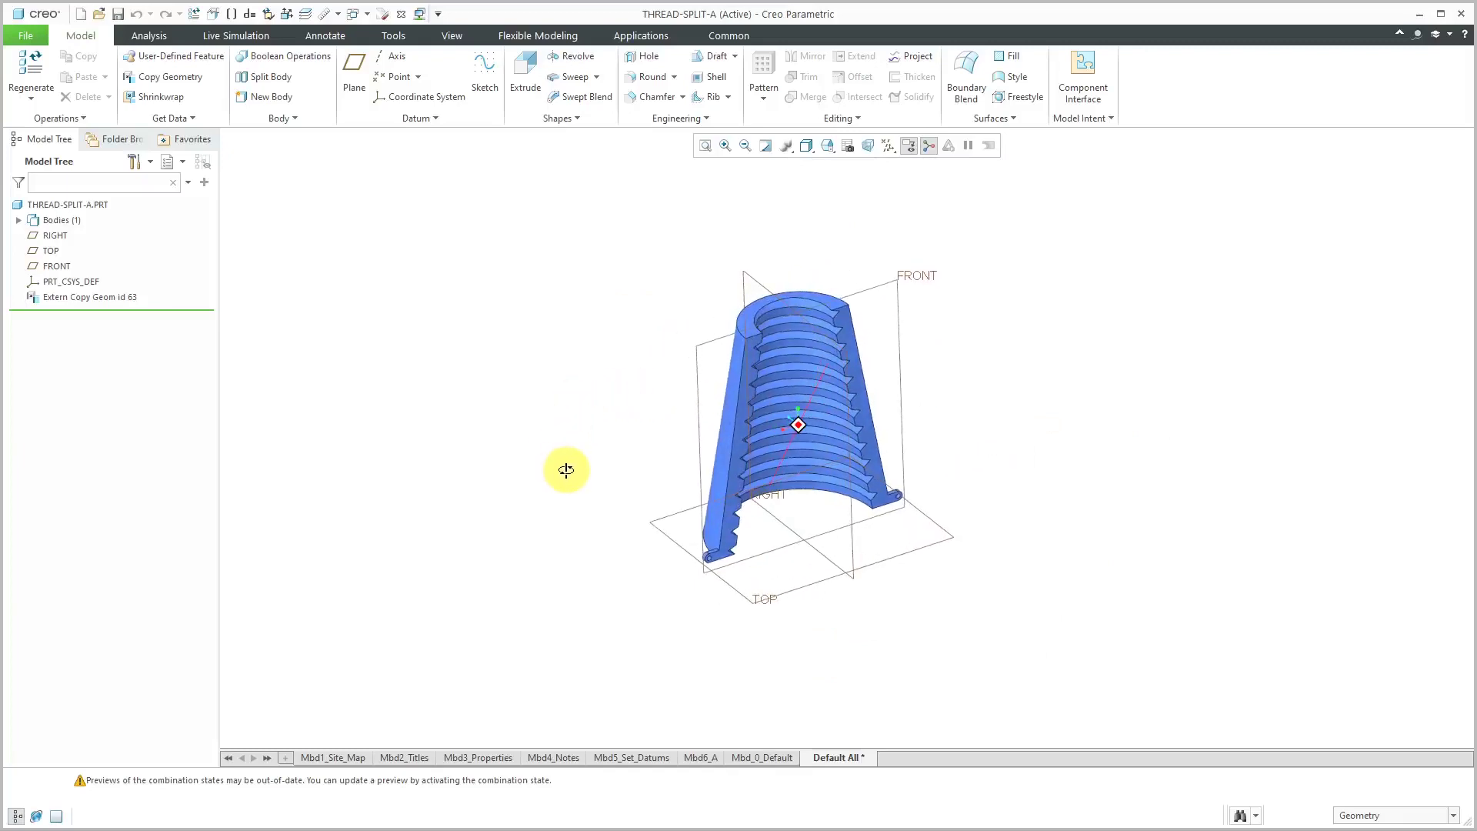
left_click(453, 36)
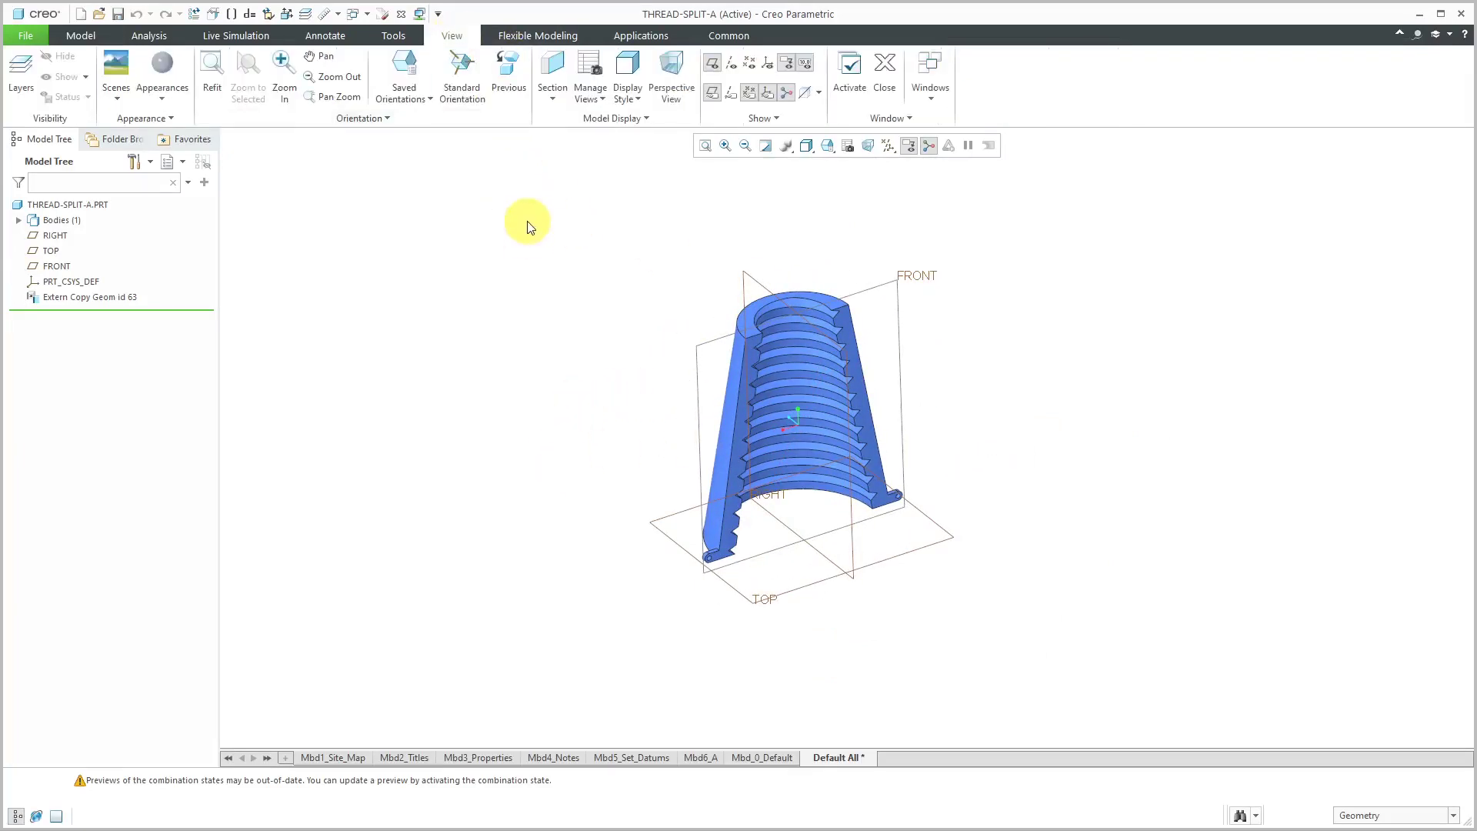
left_click(163, 100)
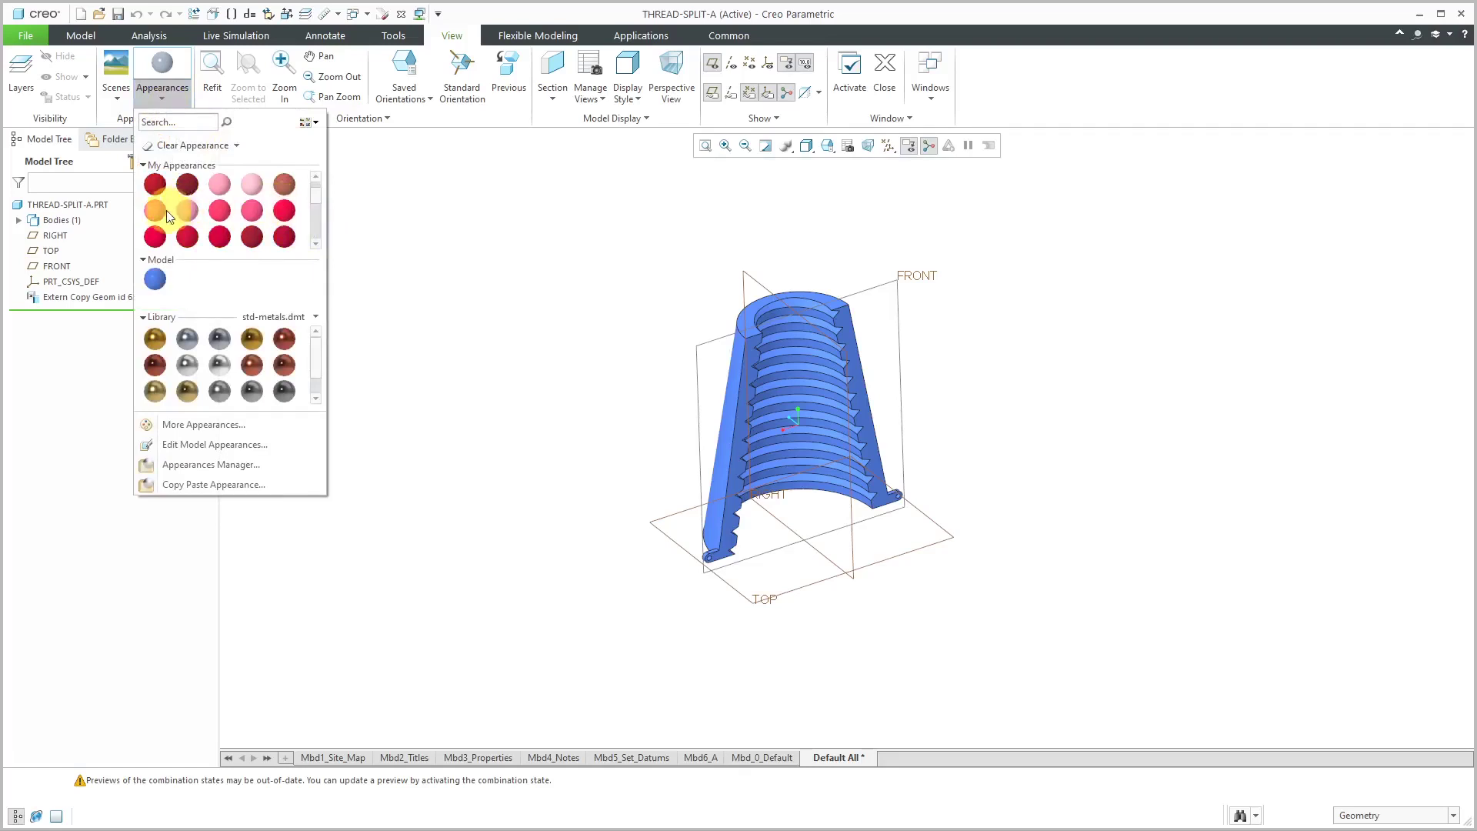
left_click(164, 210)
left_click(73, 204)
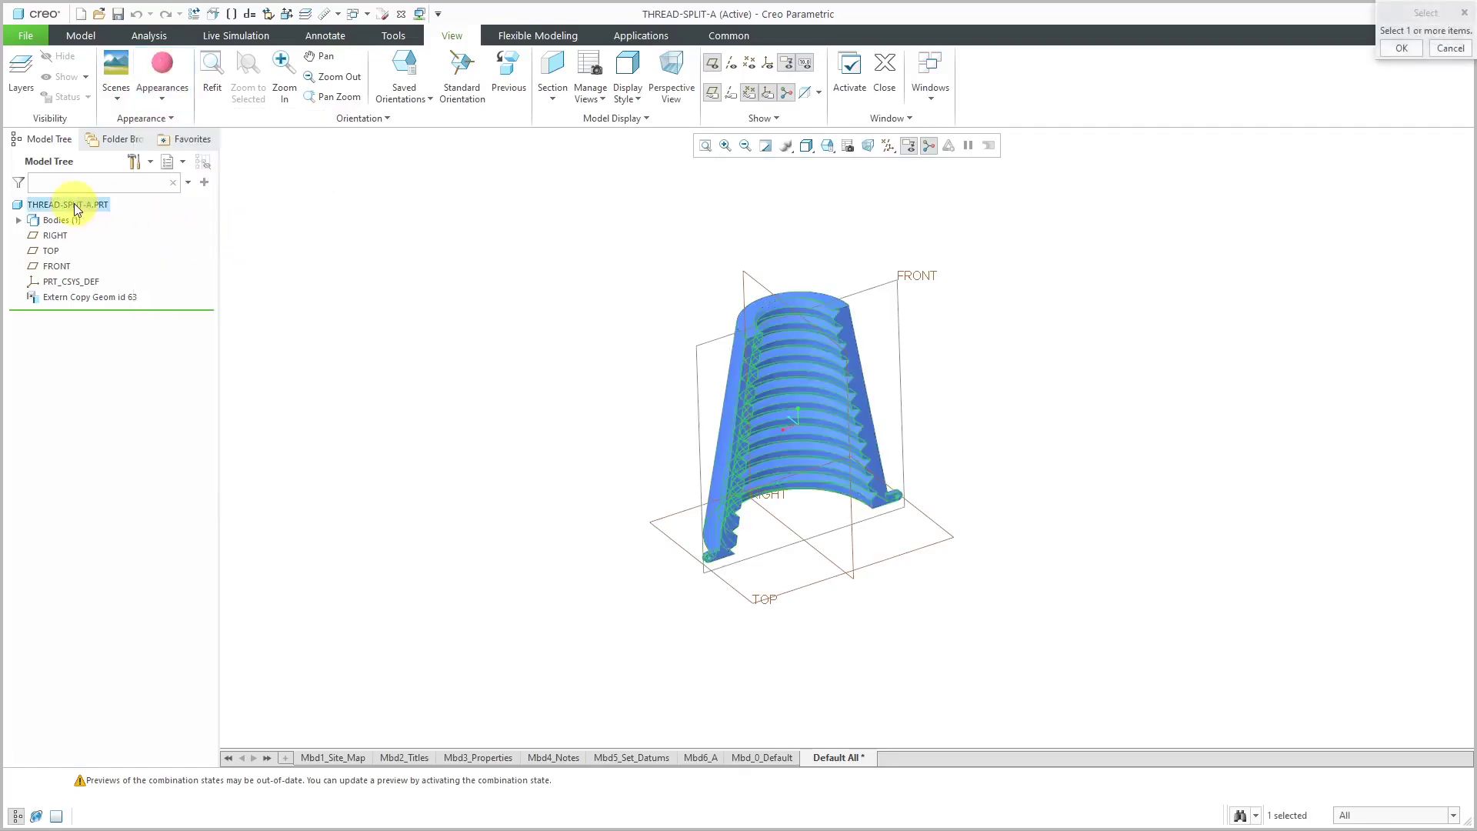
middle_click(448, 292)
left_click(164, 69)
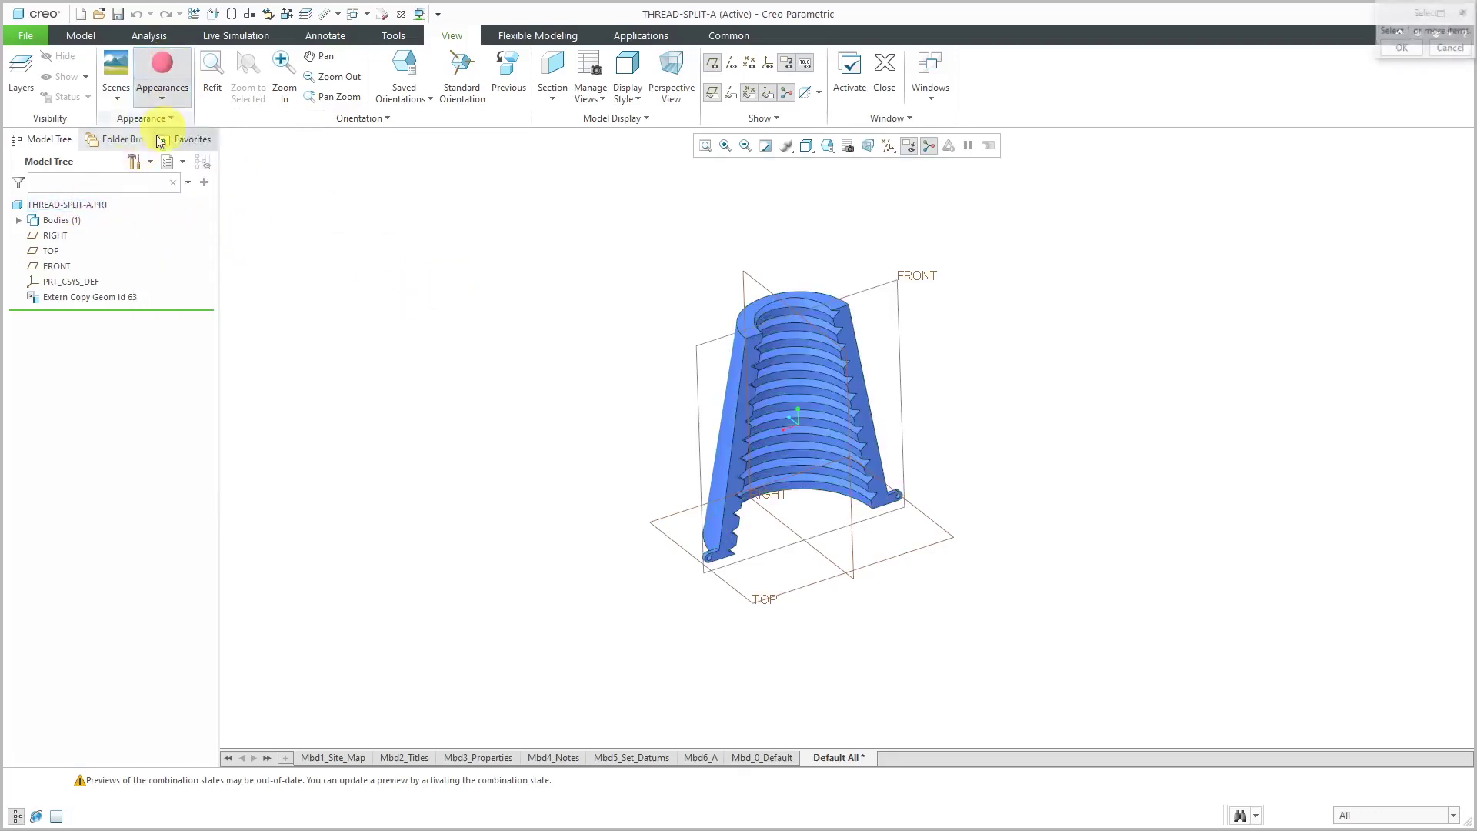
left_click(86, 203)
middle_click(368, 280)
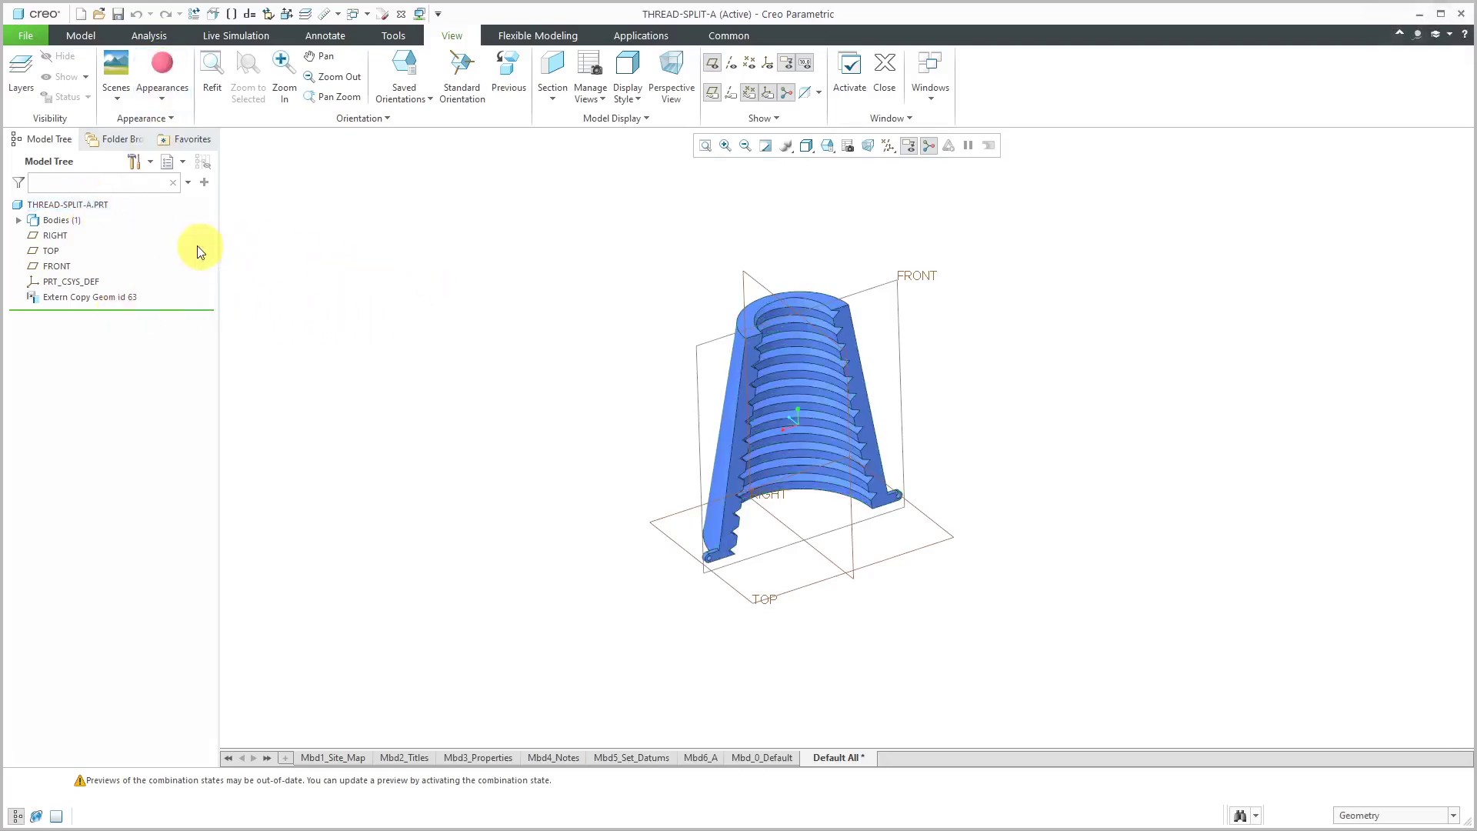
Expand Bodies and apply the pink appearance to Body 1
left_click(18, 221)
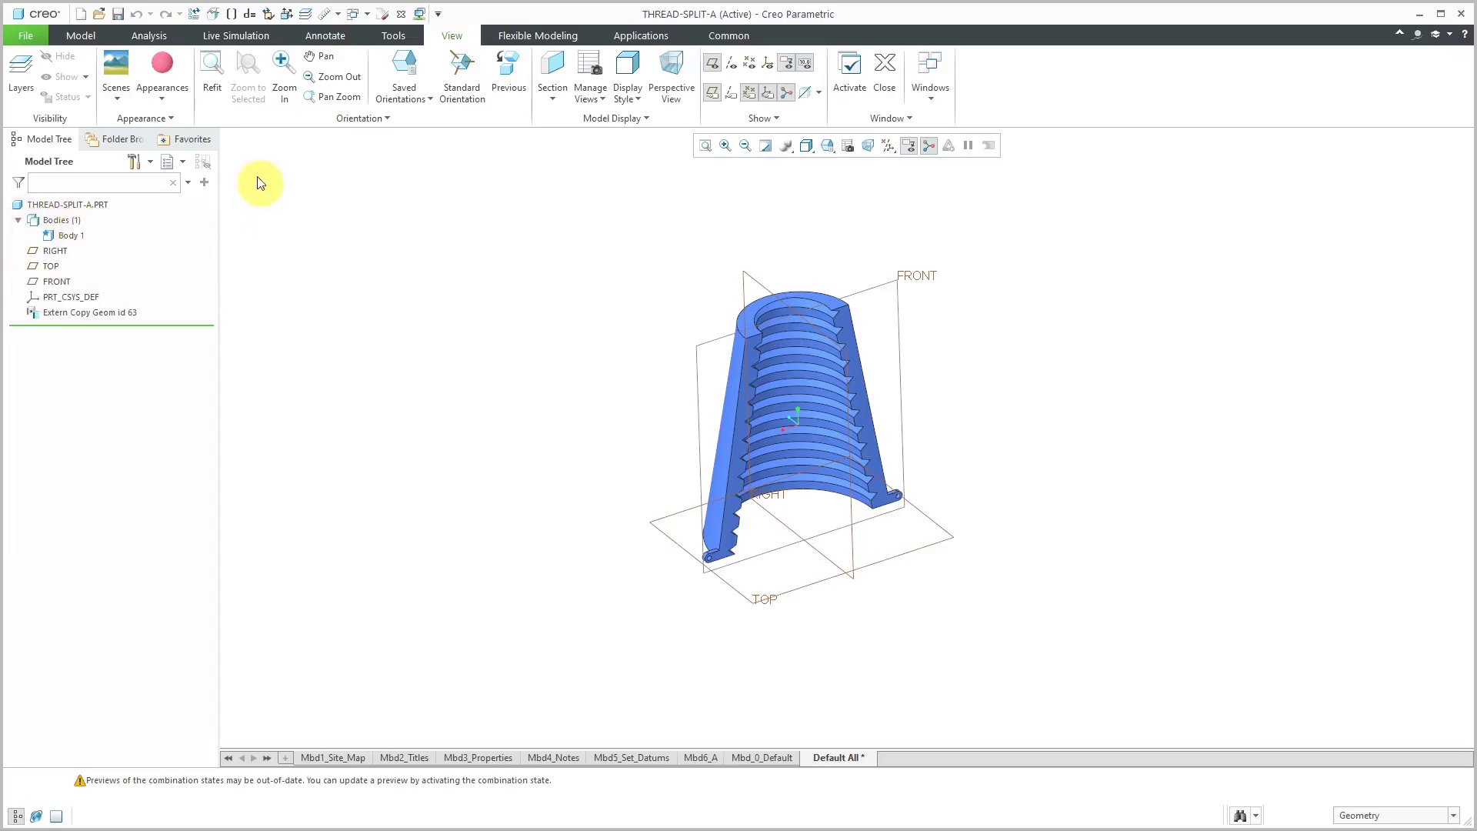
left_click(163, 77)
left_click(71, 235)
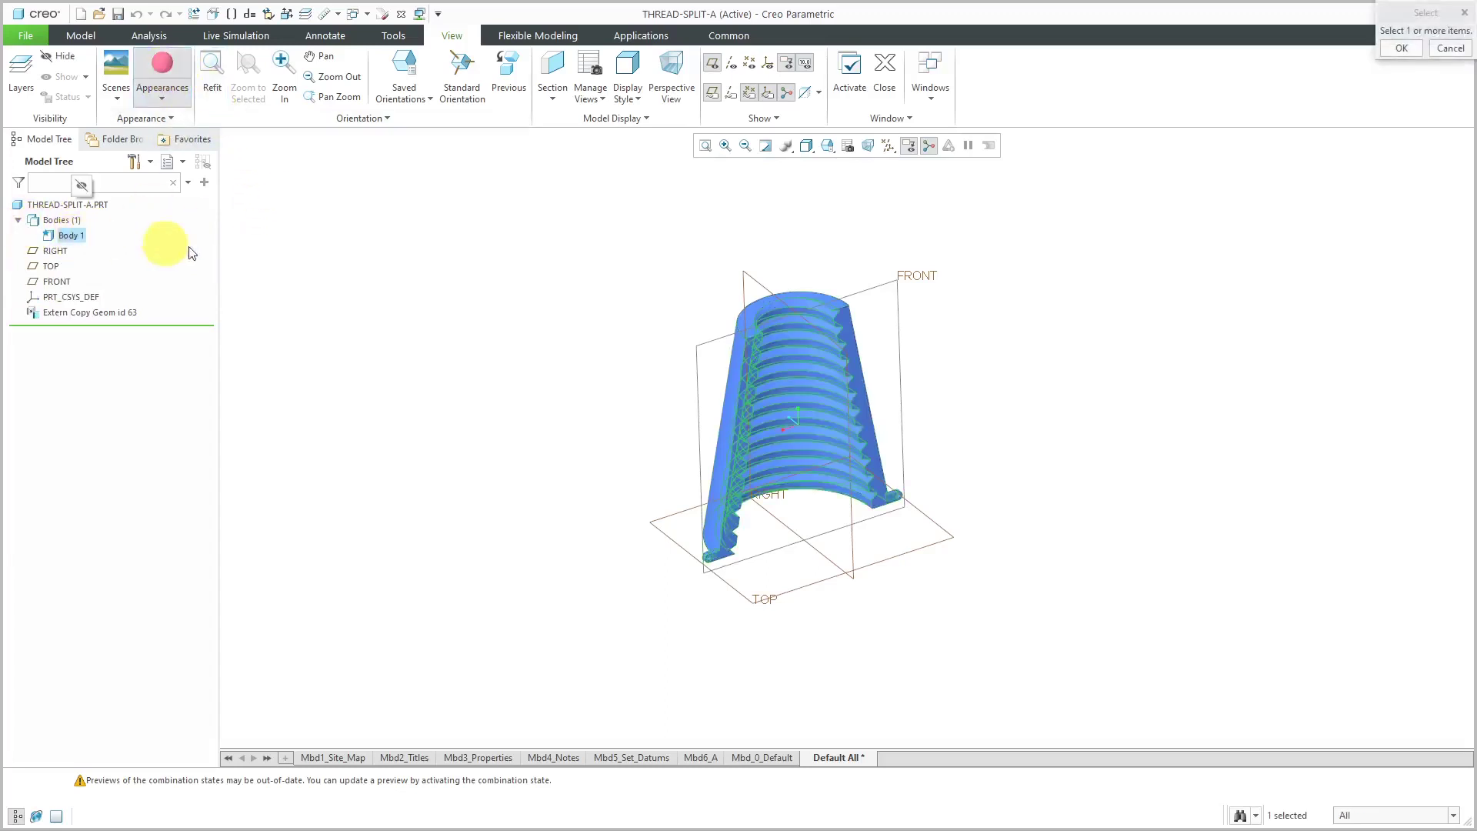
middle_click(449, 297)
scroll(819, 366, "up", 3)
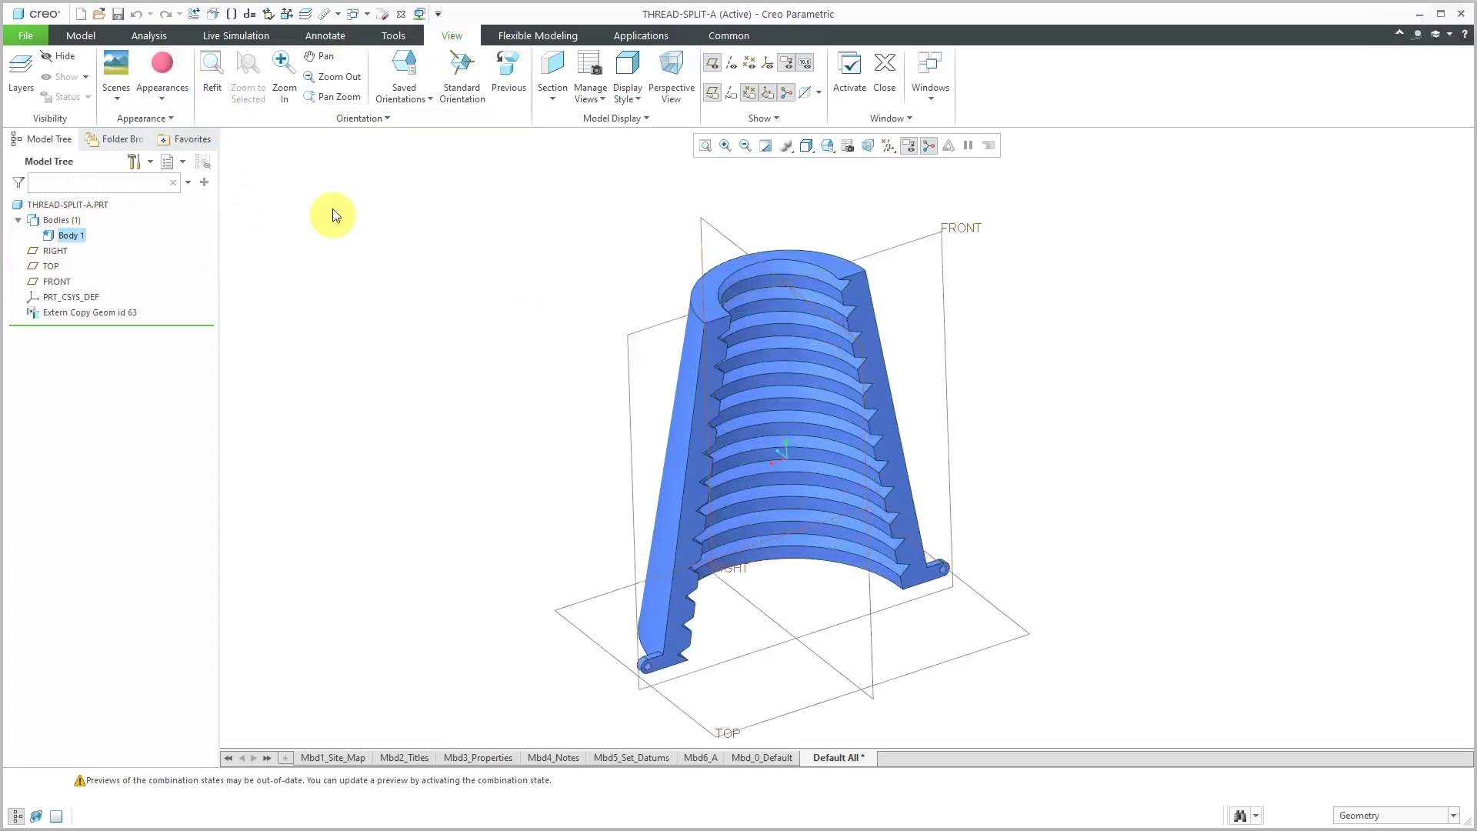
Return to THREAD-SPLIT.PRT and create a new part named thread-split-b from Body 2
left_click(367, 14)
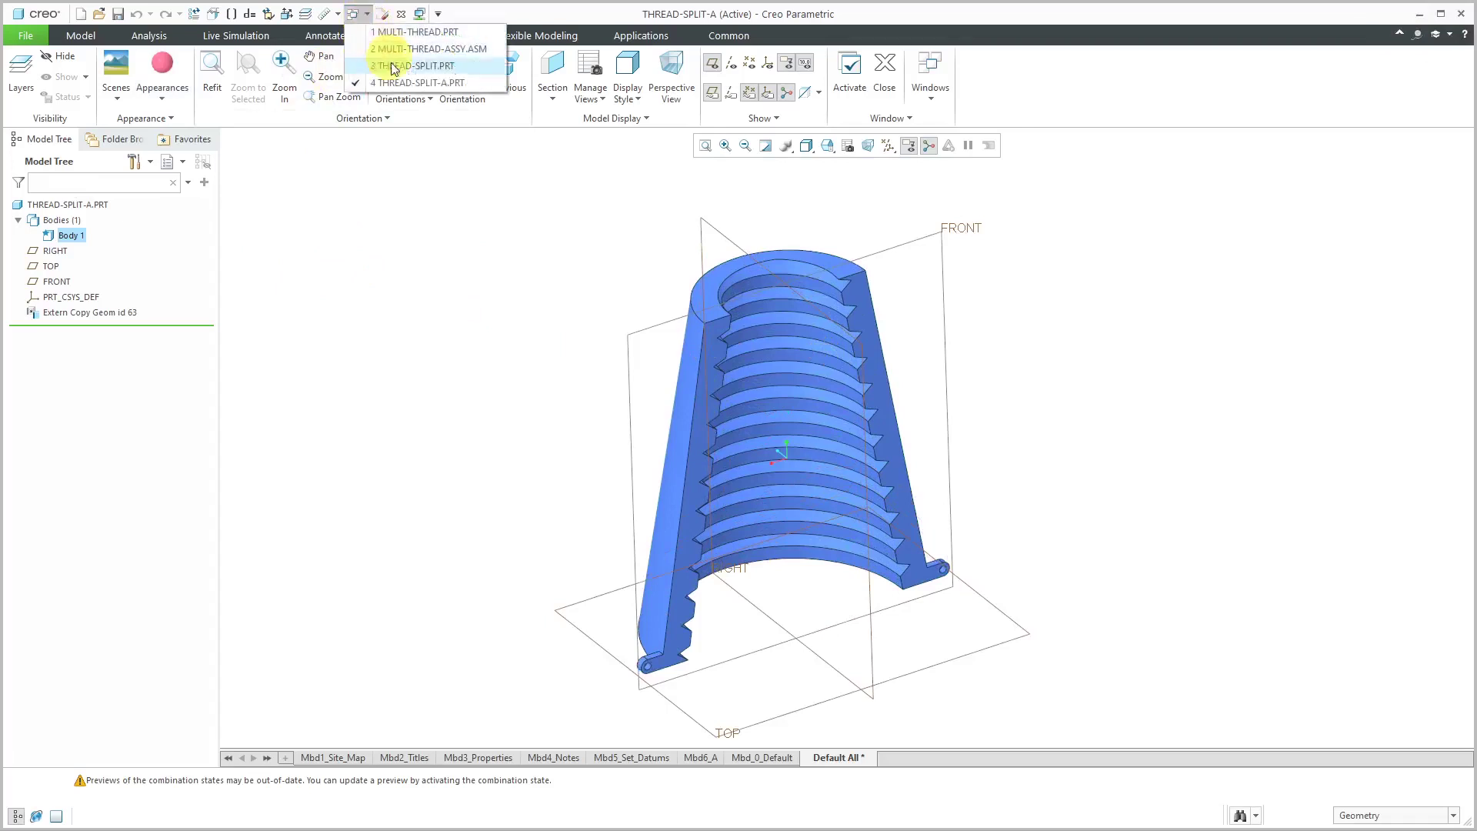
left_click(403, 67)
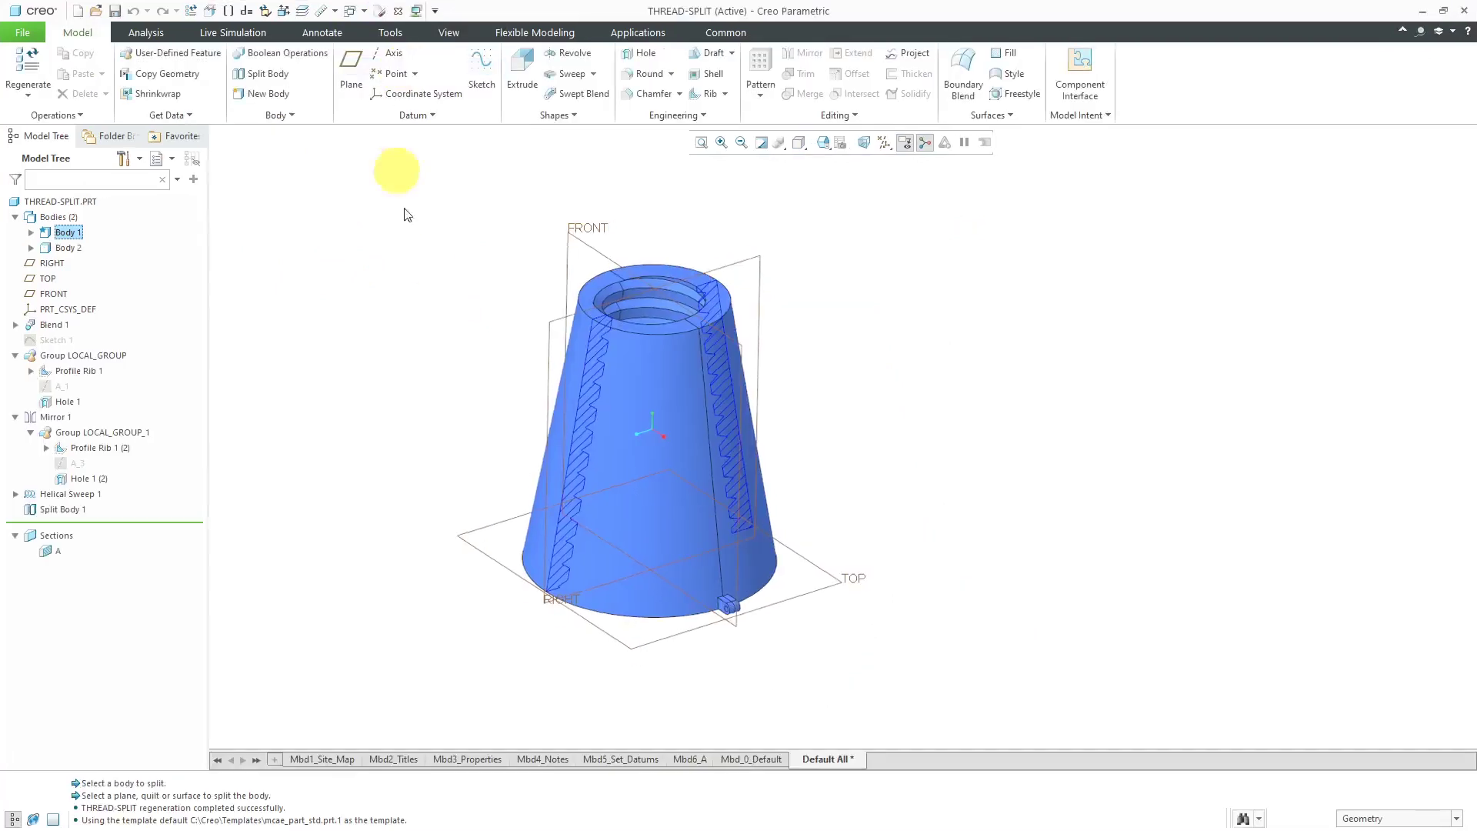
left_click(76, 252)
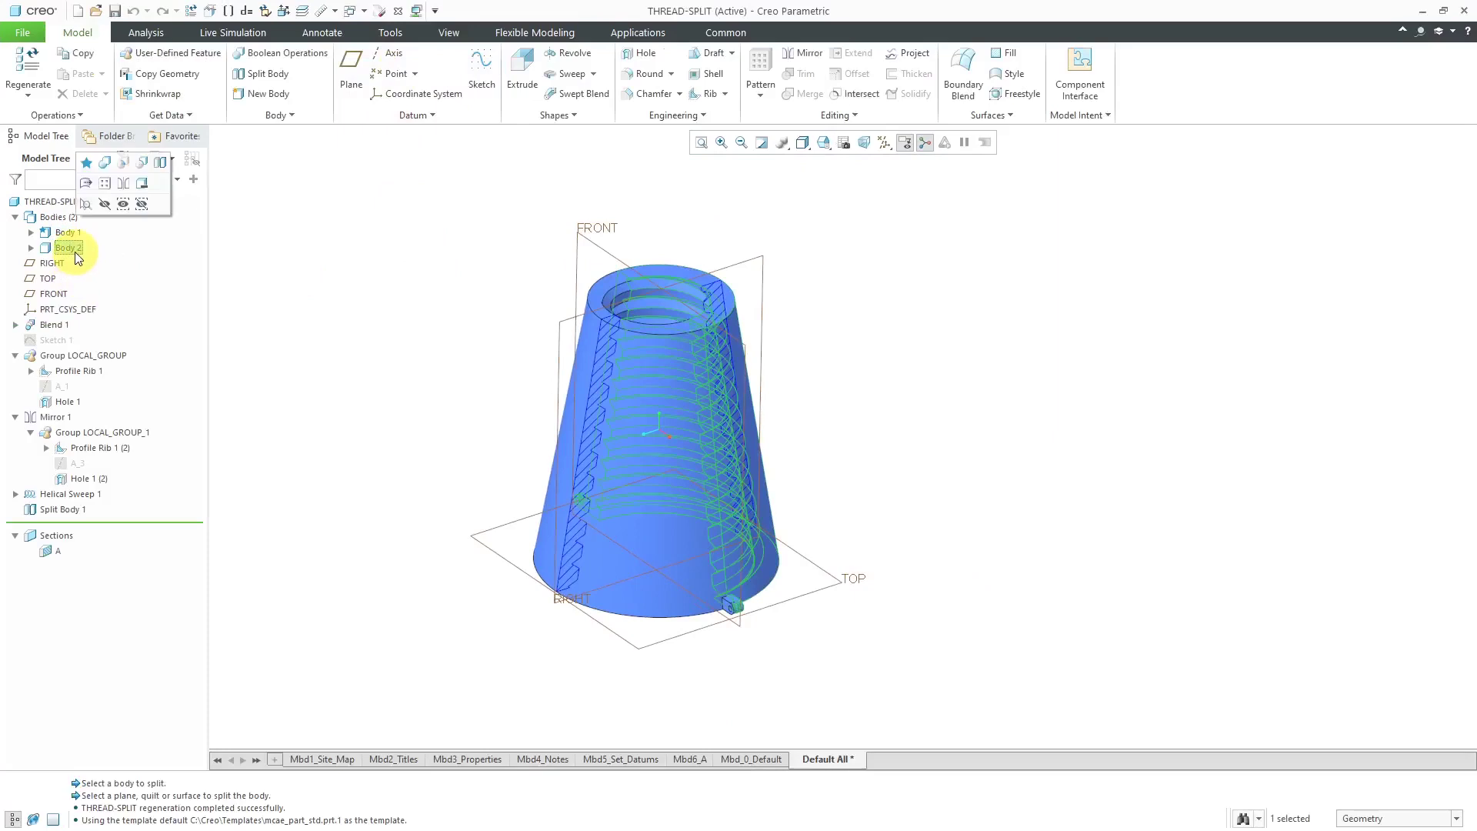
right_click(77, 254)
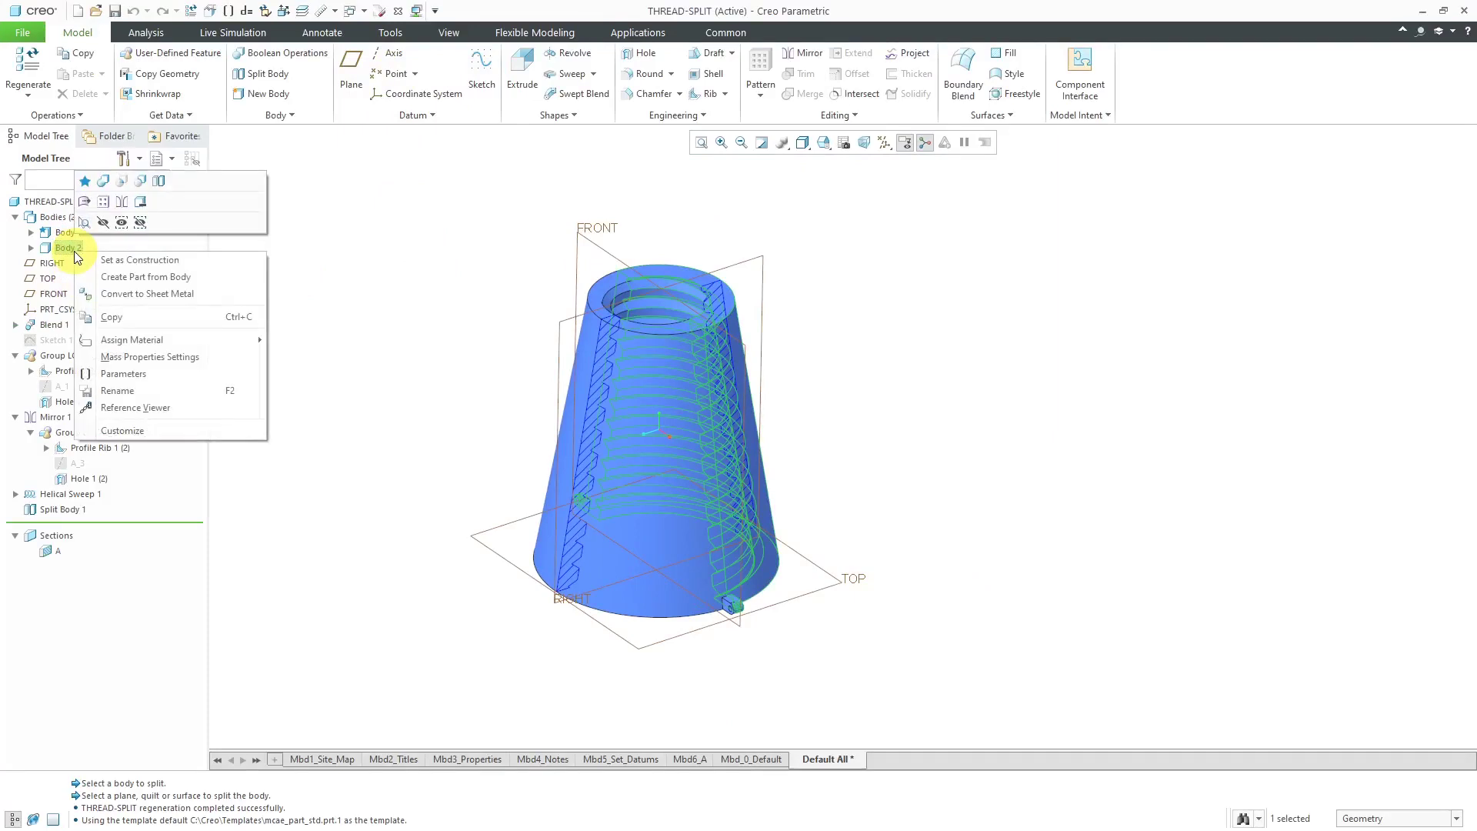
left_click(123, 276)
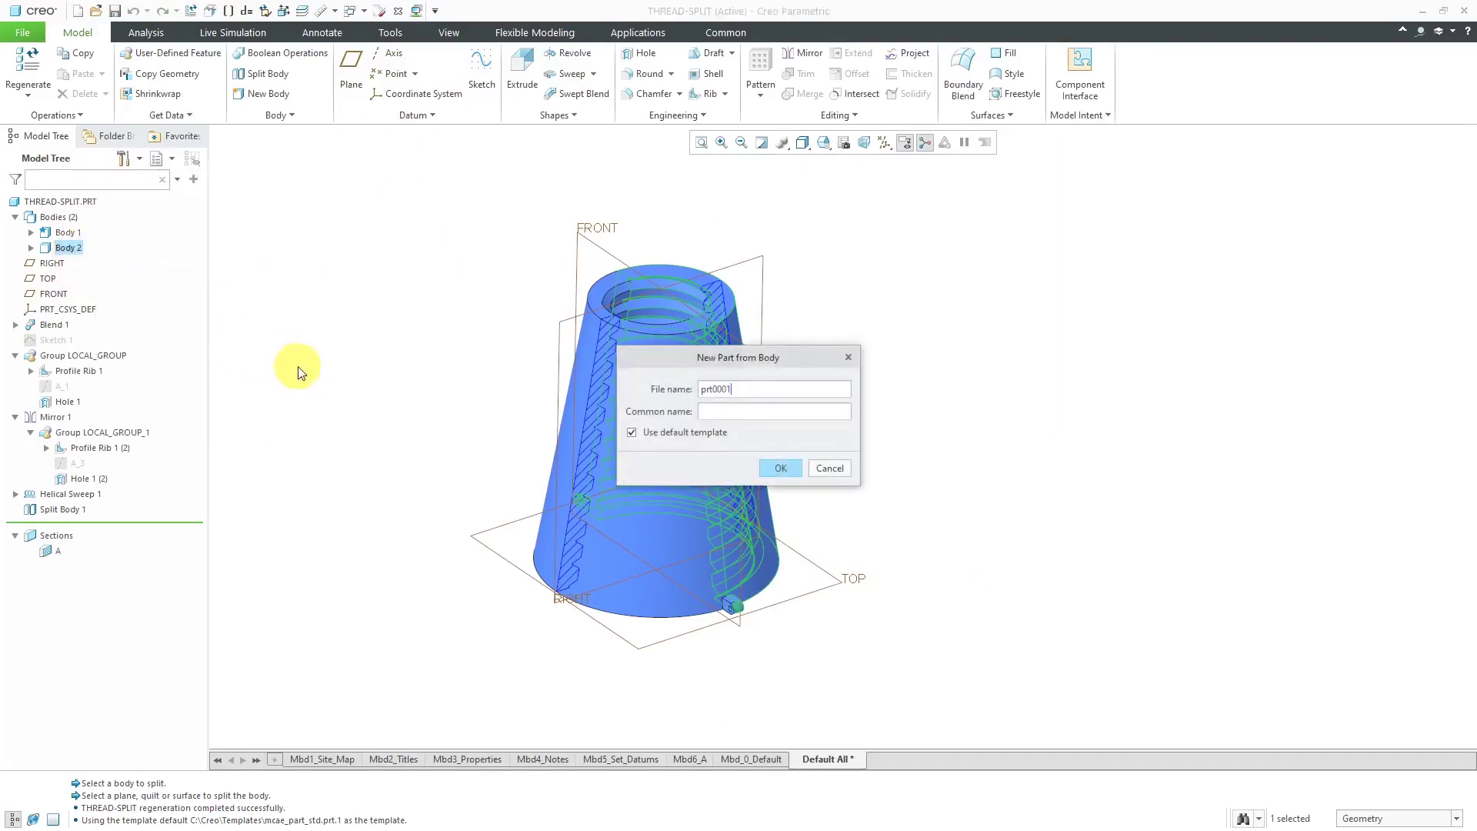
double_click(732, 389)
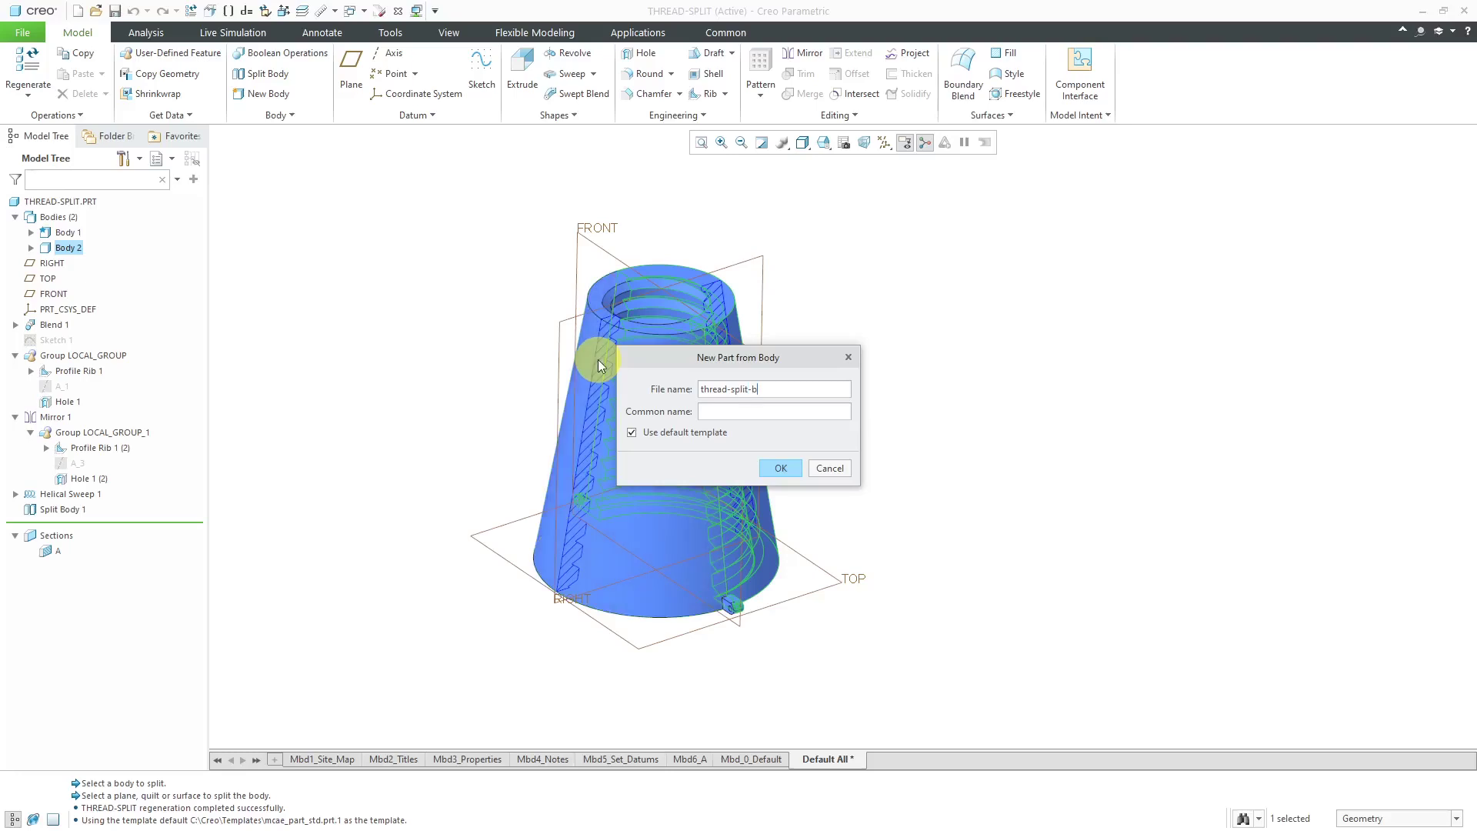
left_click(780, 467)
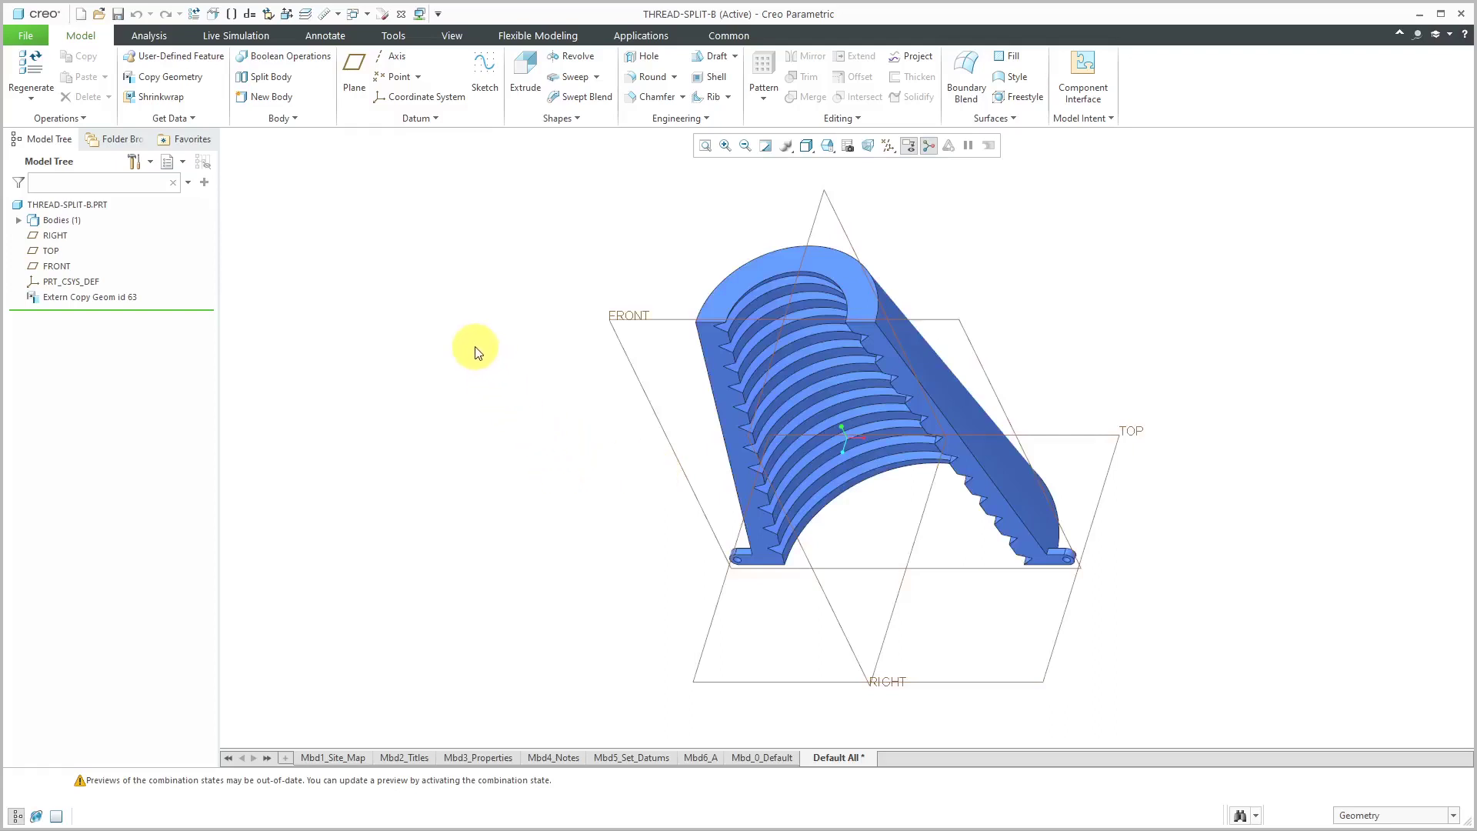
Hide the datum planes and create assembly thread-split-assy from the mcae_assy_std template
left_click(888, 146)
left_click(926, 232)
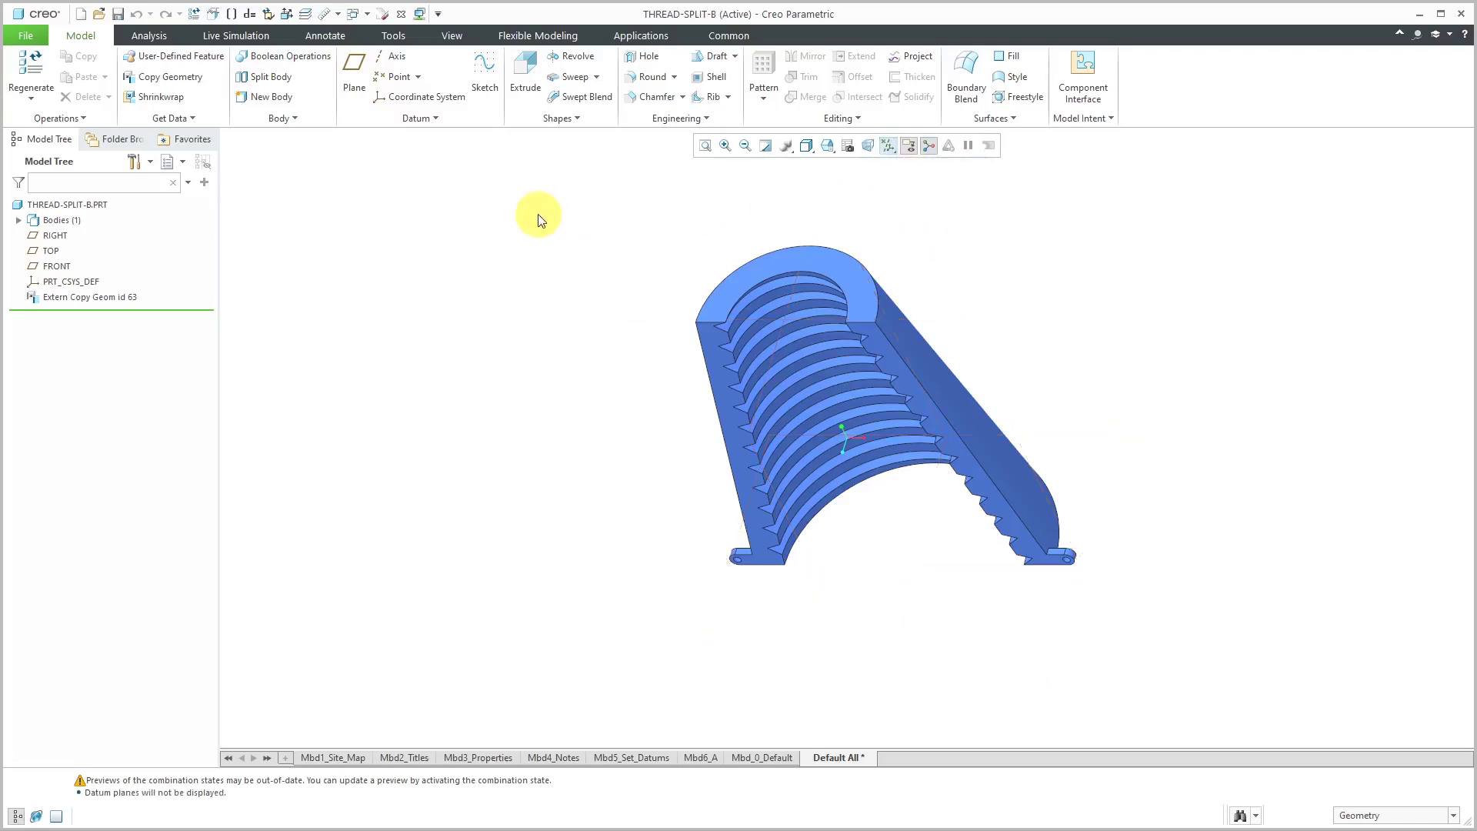
left_click(82, 17)
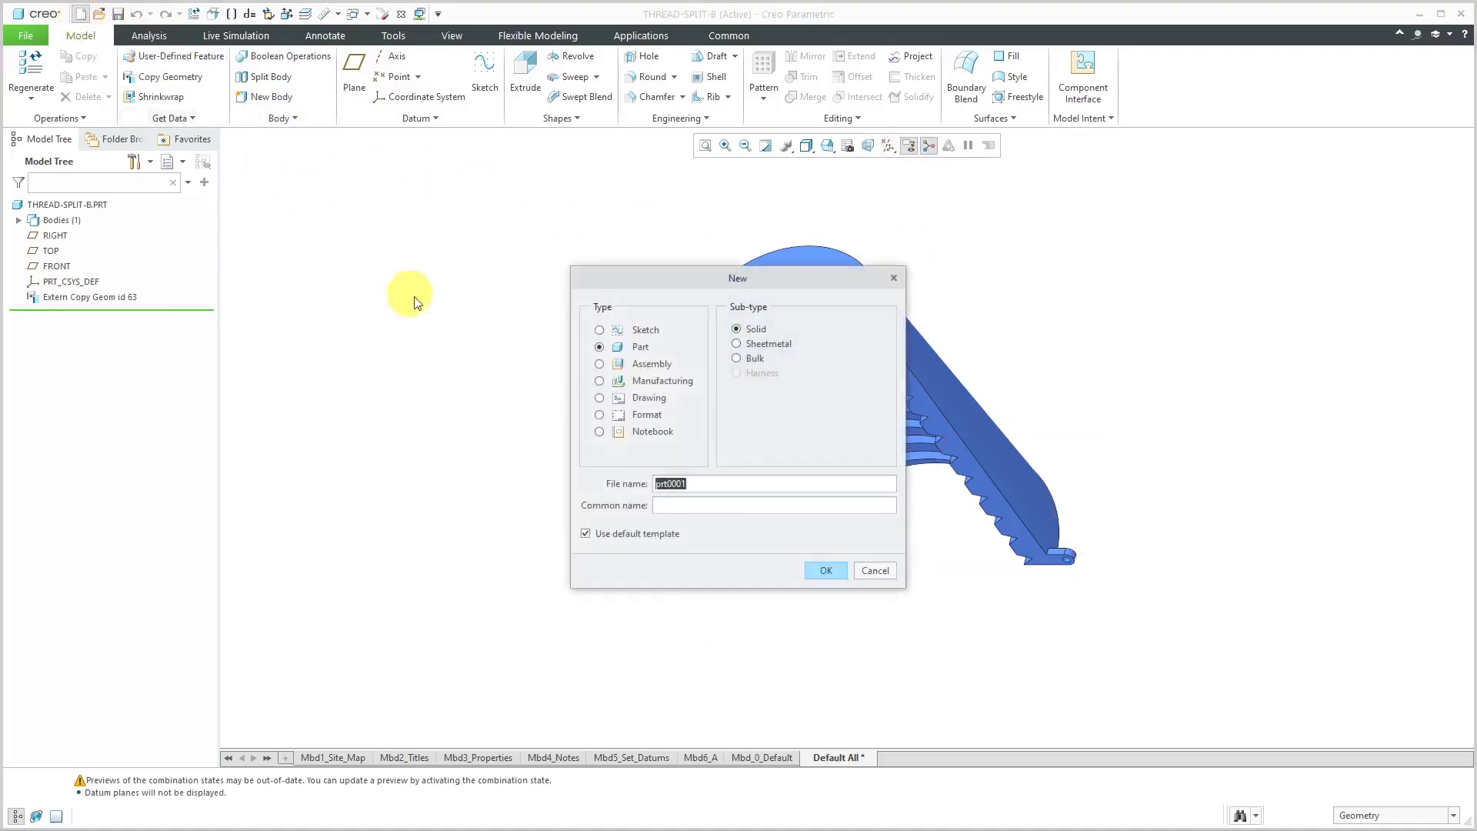
left_click(666, 361)
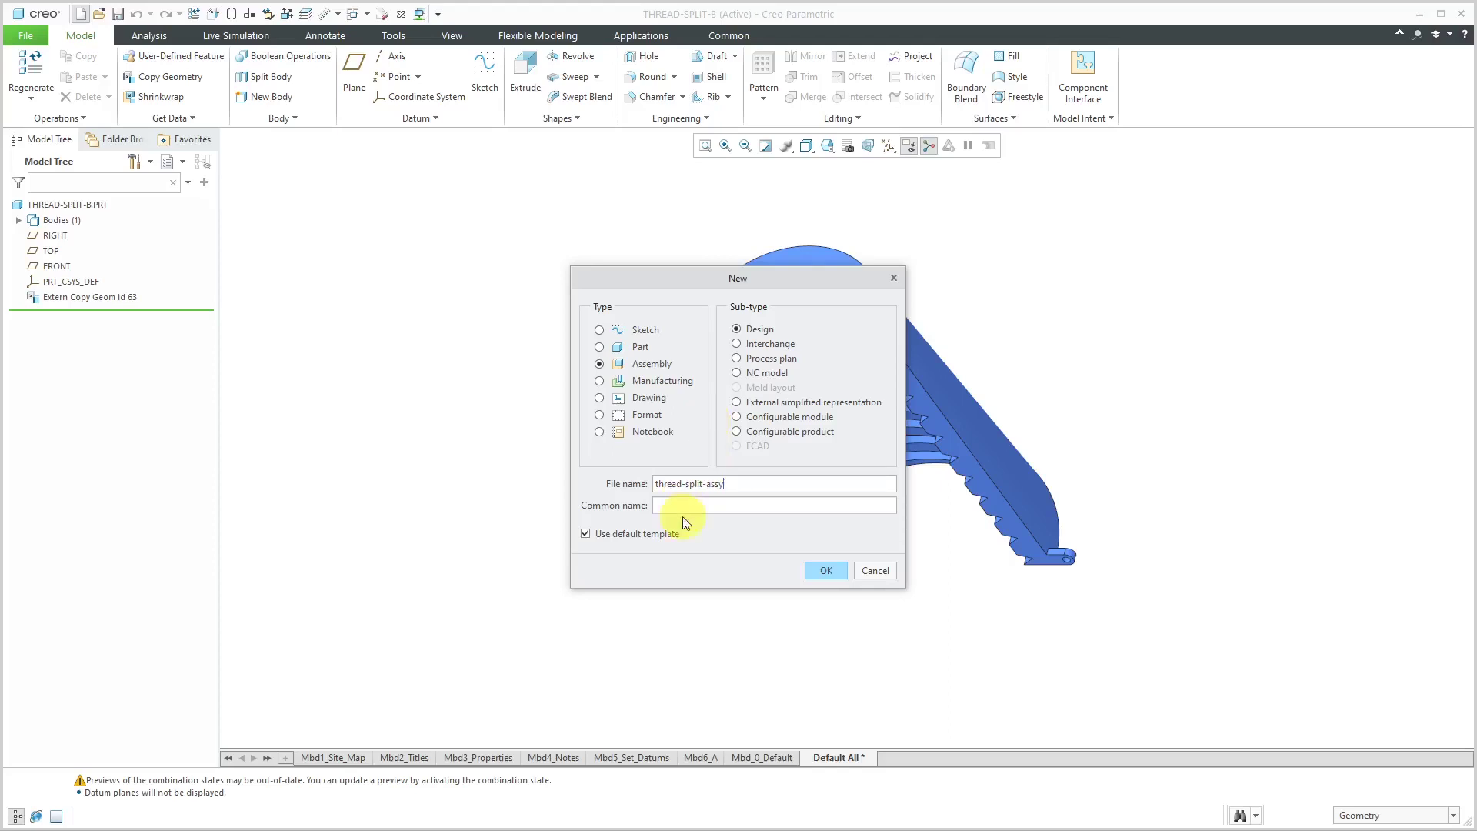
left_click(826, 573)
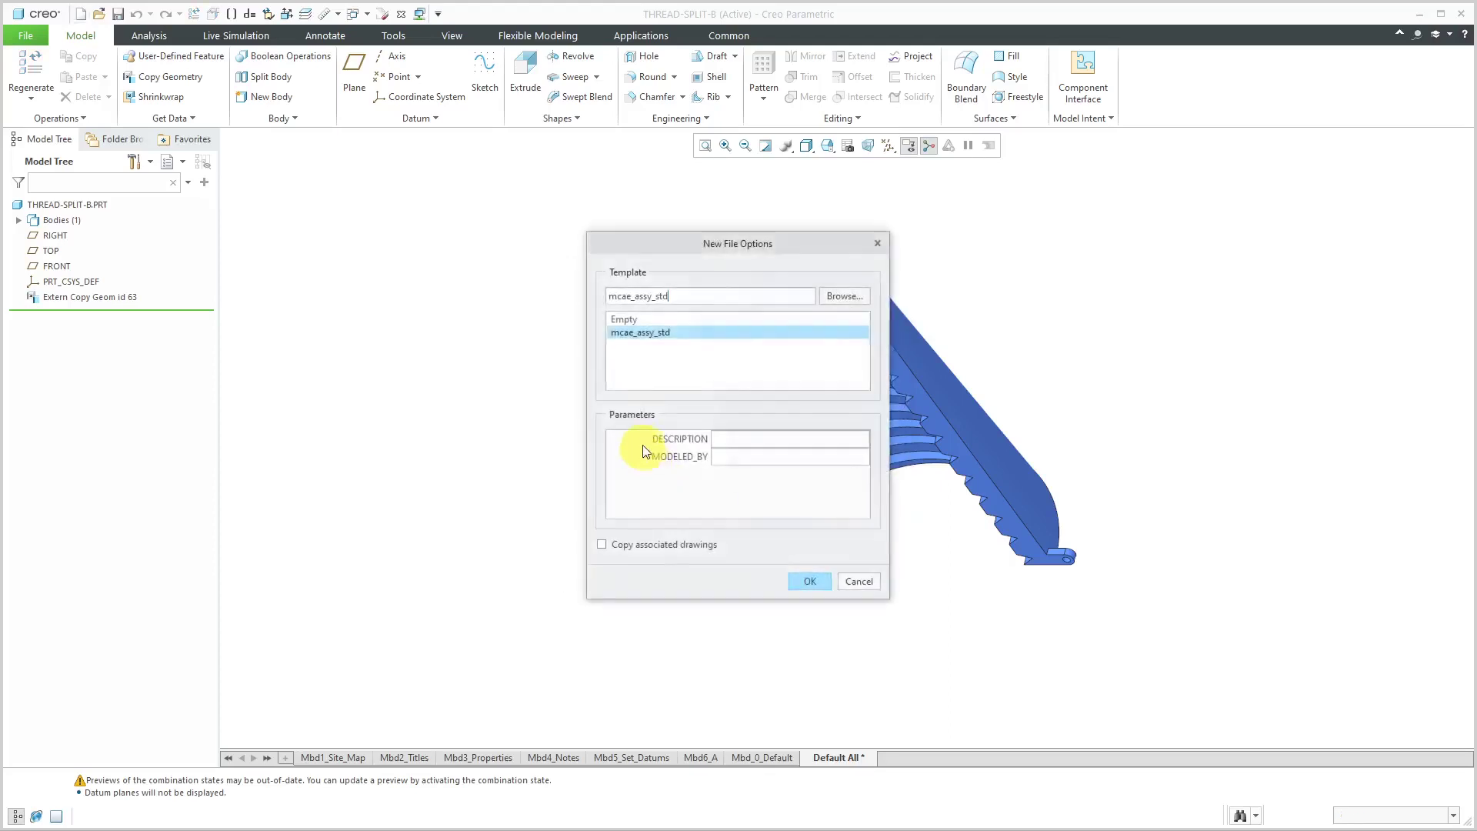
left_click(811, 583)
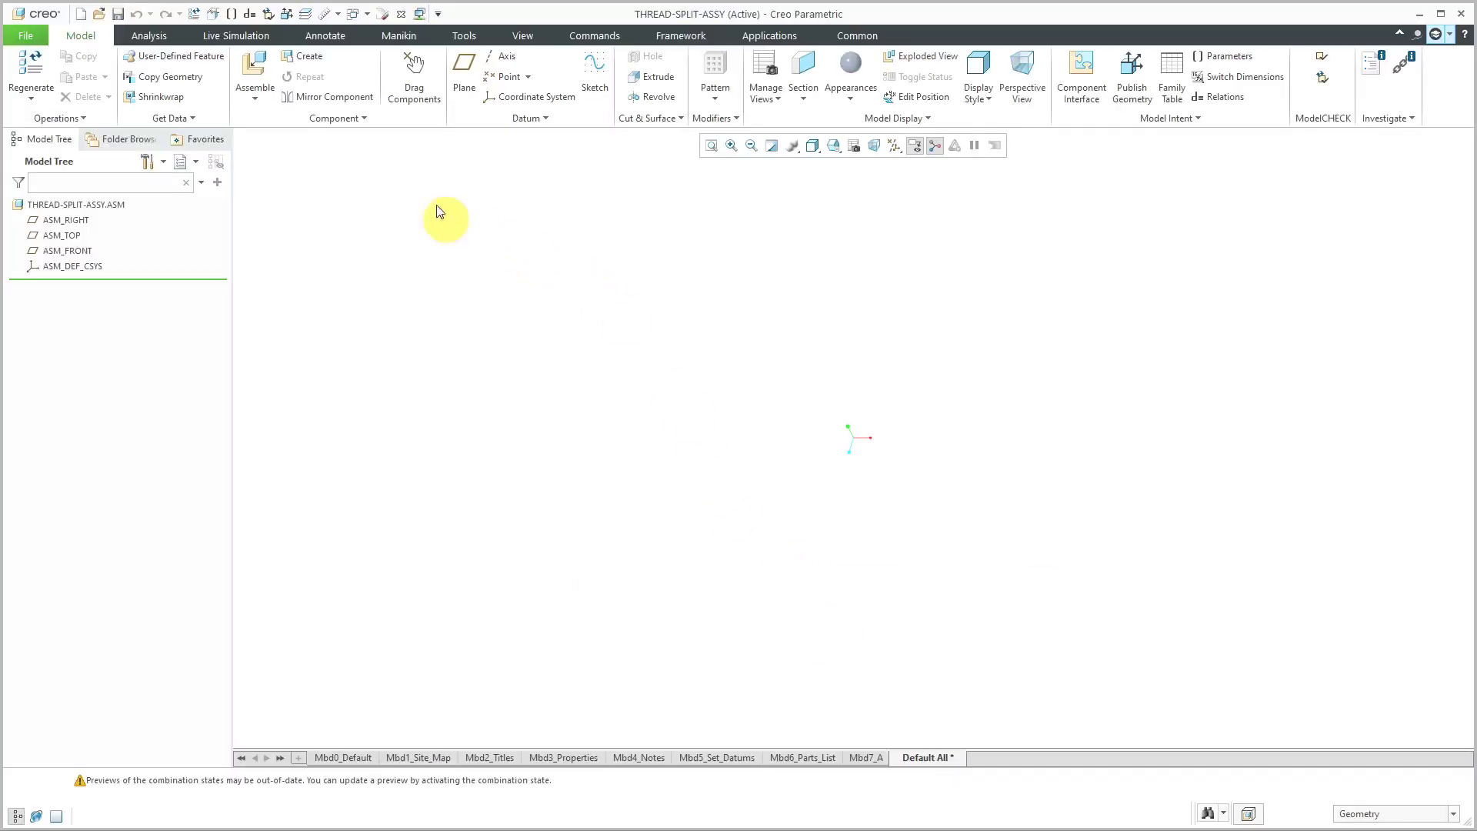
Assemble thread-split-a.prt from session using a Default constraint
left_click(254, 68)
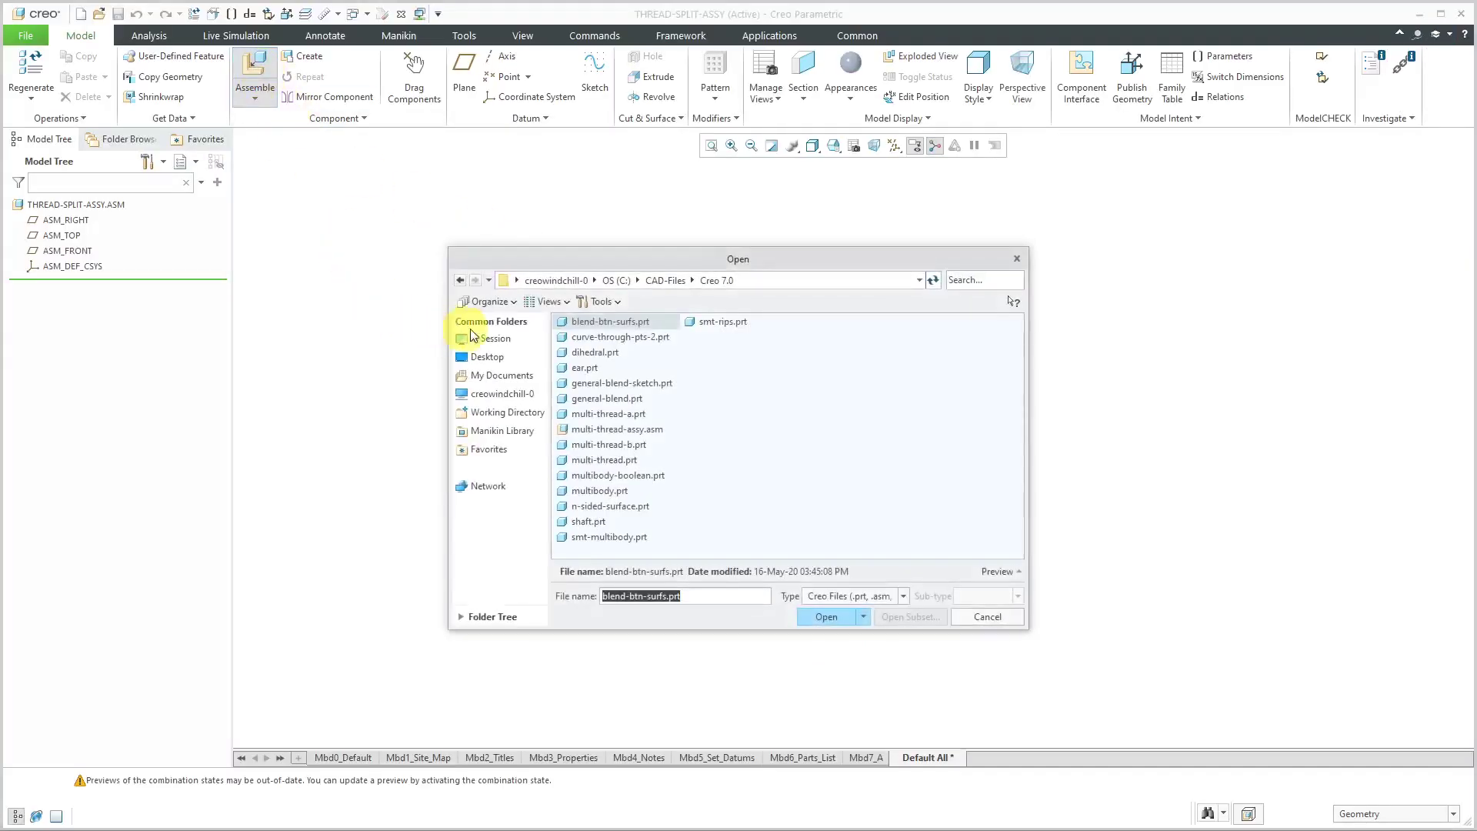
left_click(495, 340)
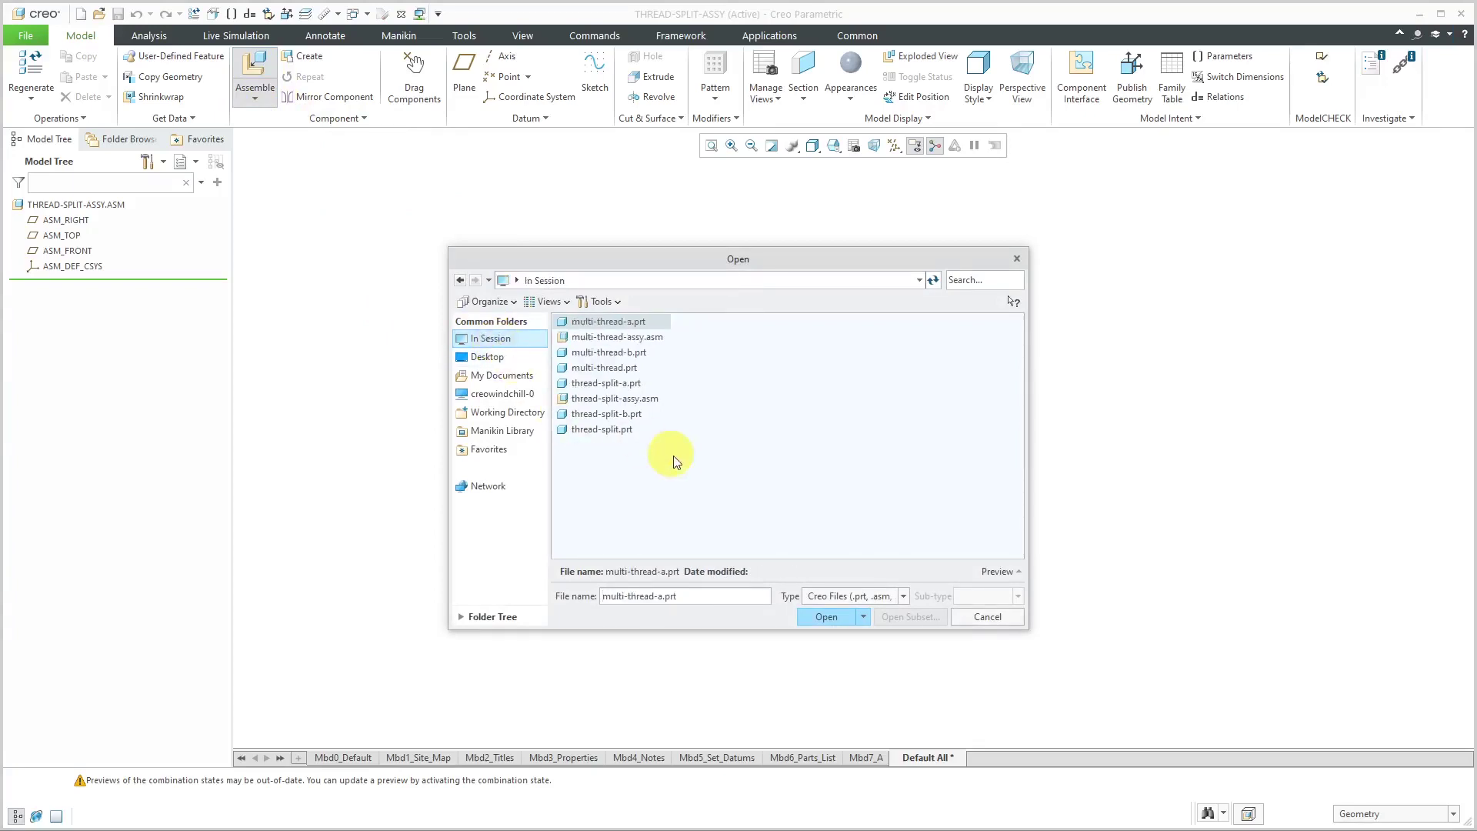
left_click(620, 383)
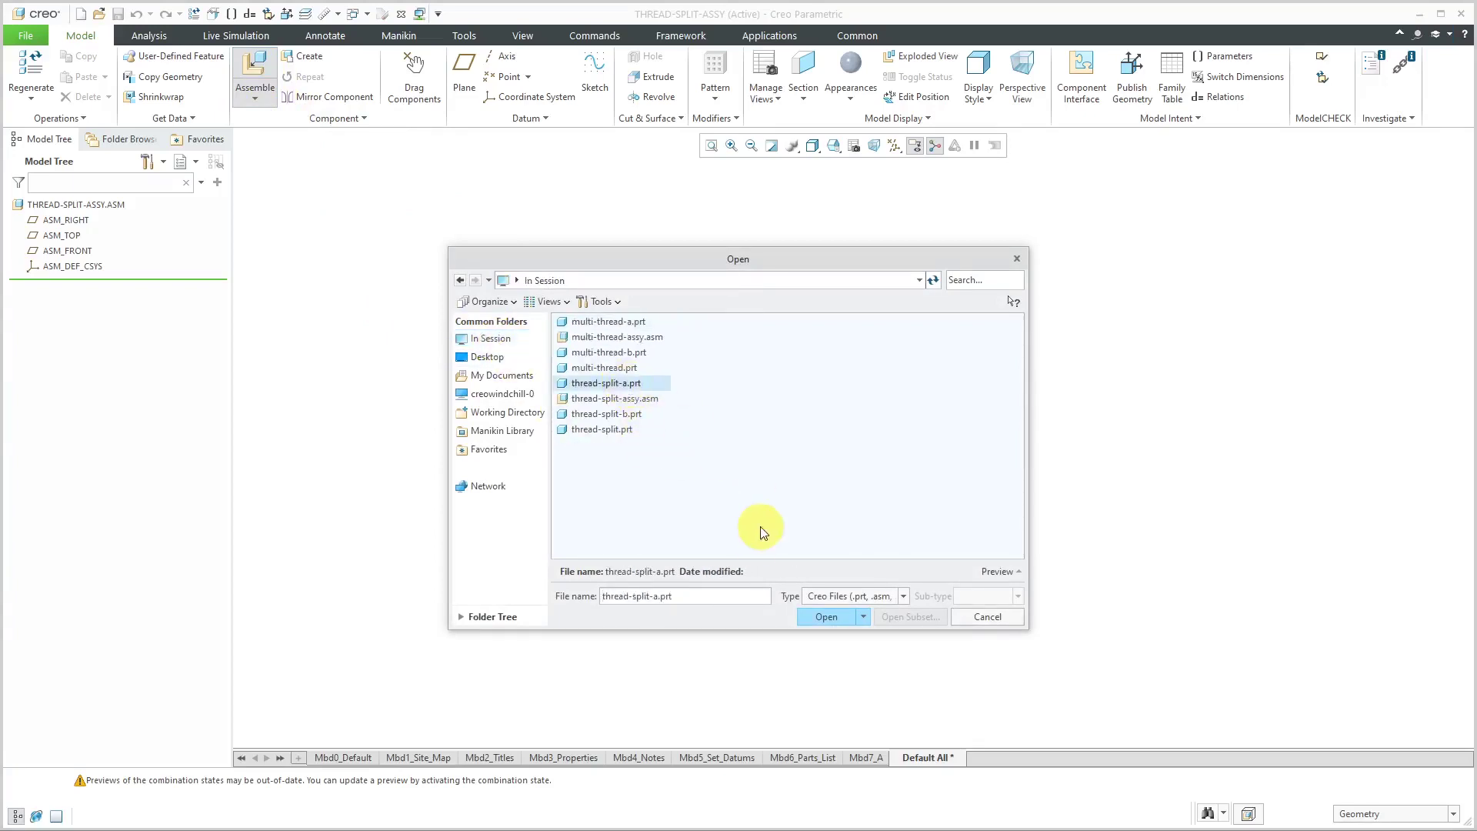
left_click(804, 623)
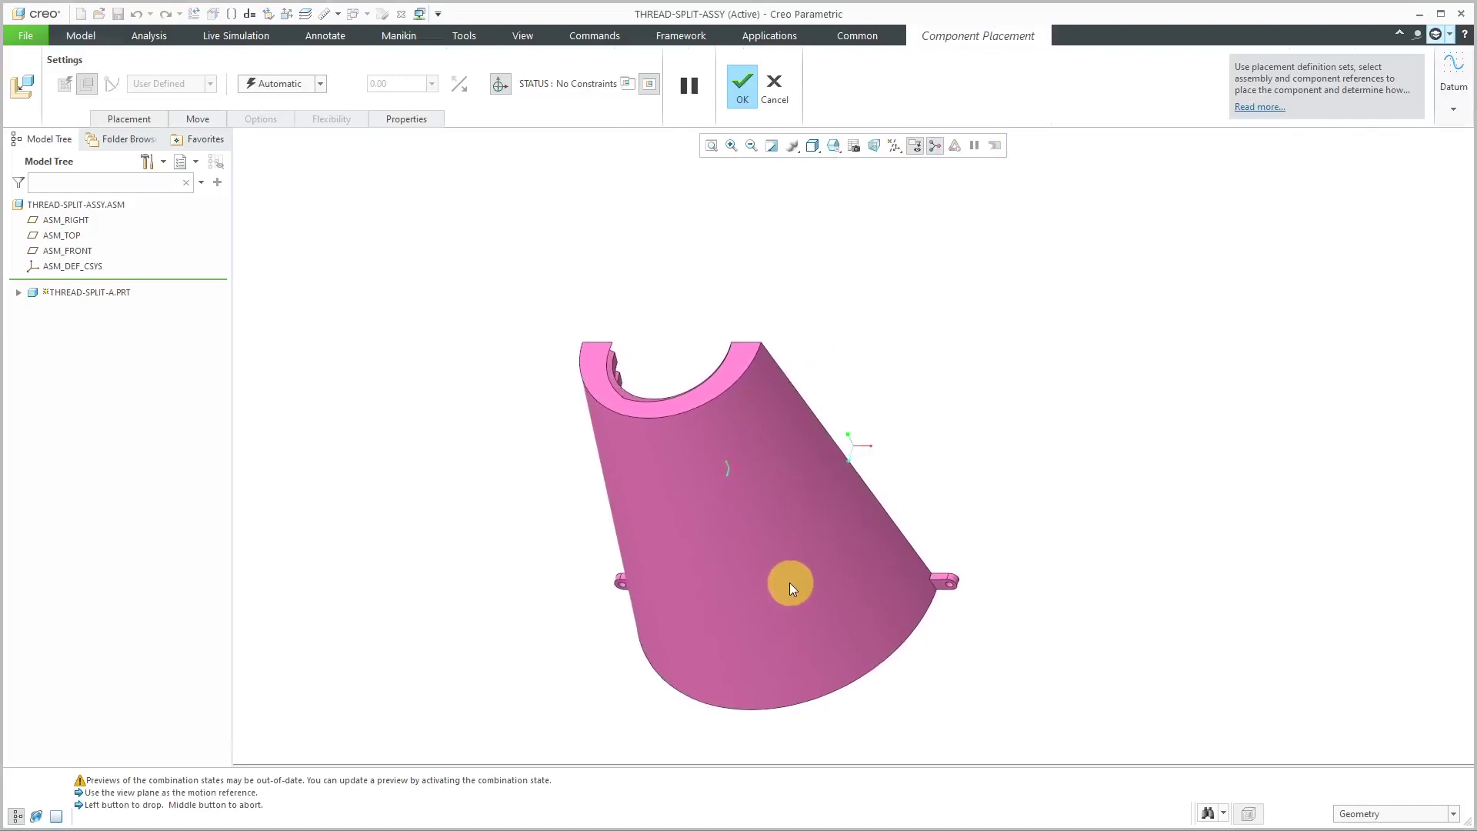
left_click(769, 561)
right_click(442, 350)
left_click(511, 510)
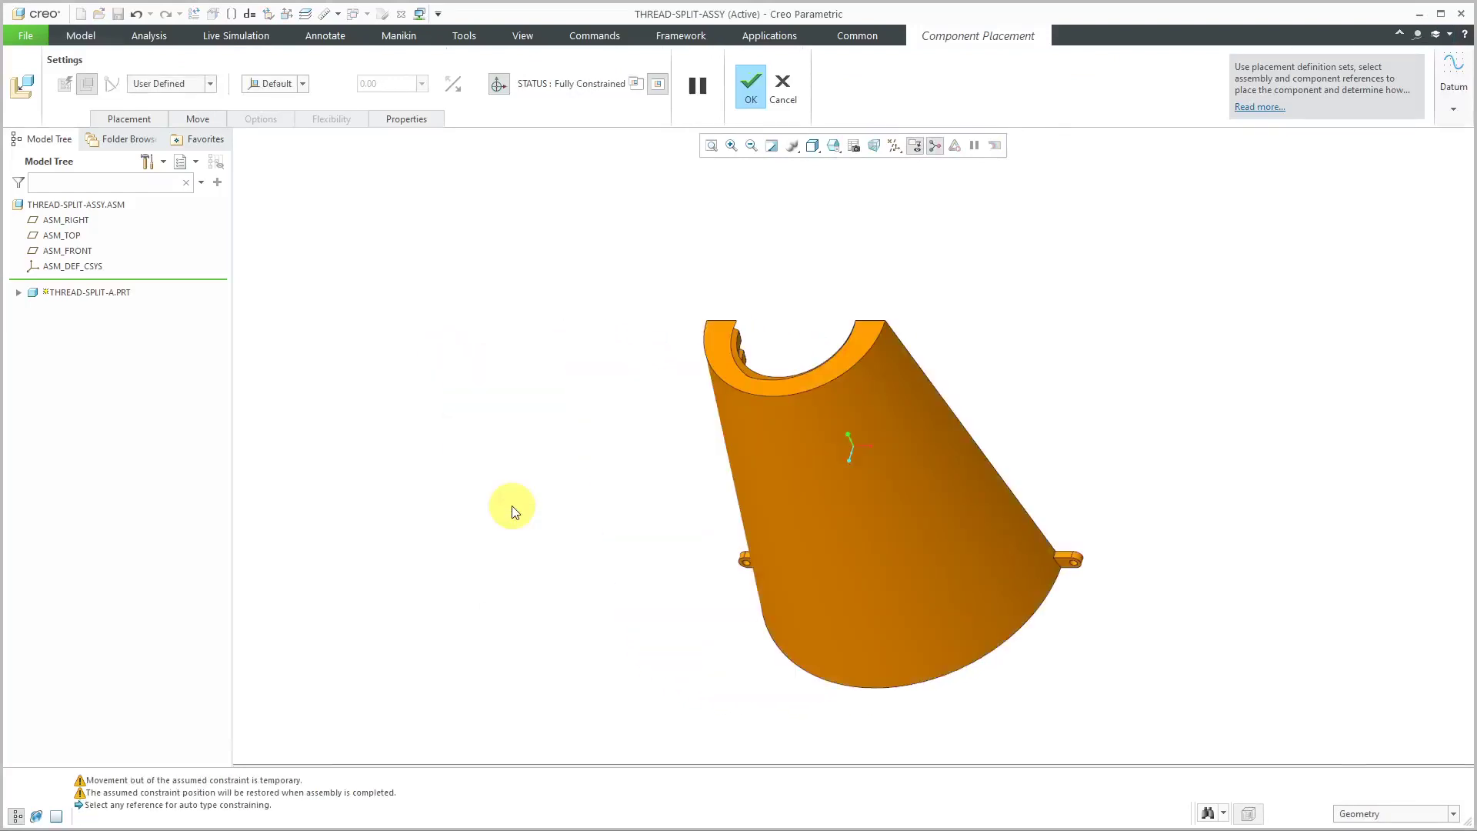
middle_click(494, 384)
middle_click_drag(491, 385, 473, 448)
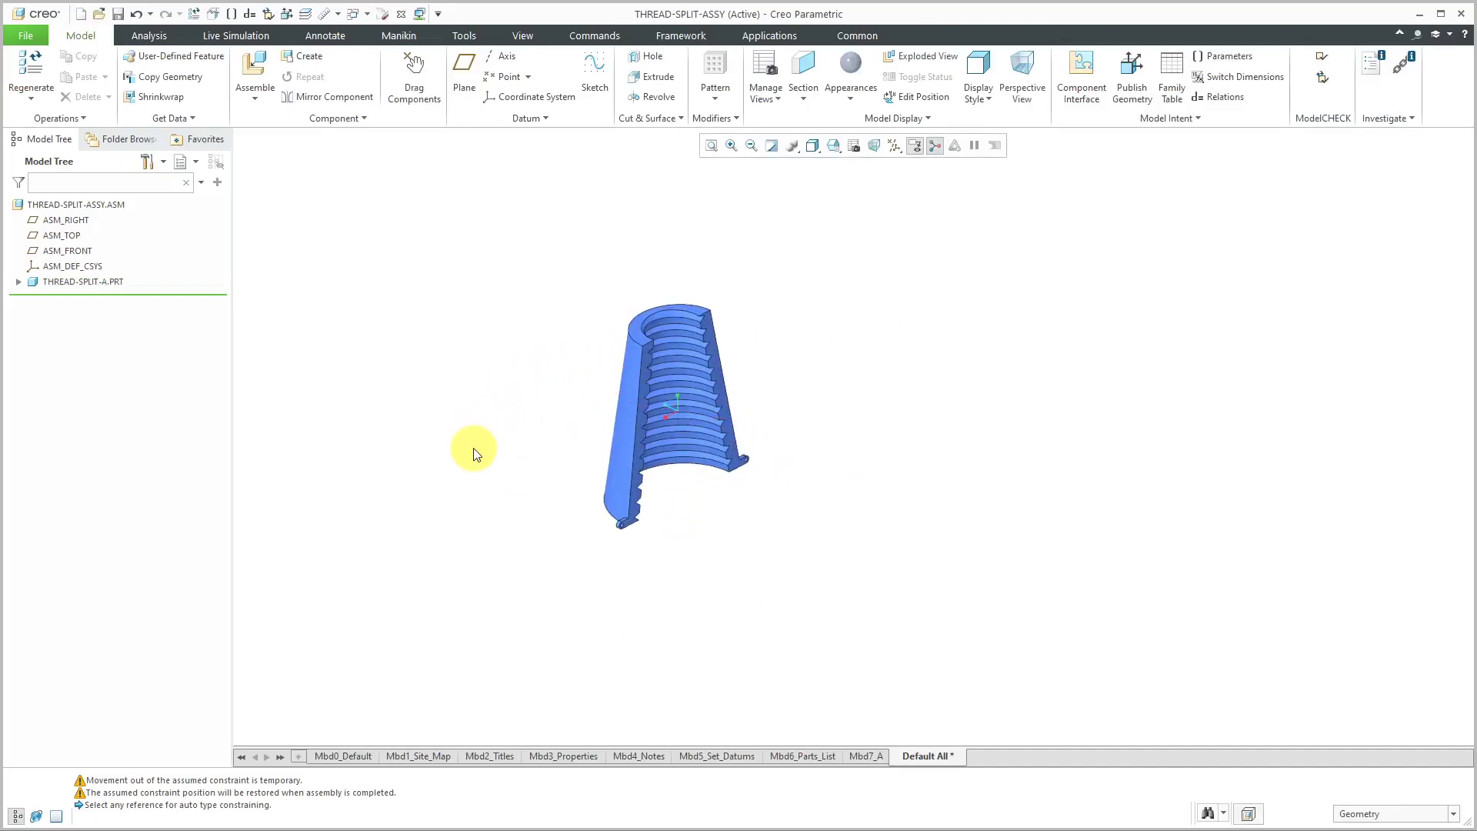
Assemble thread-split-b.prt from session with a Default constraint, completing the cone
left_click(240, 85)
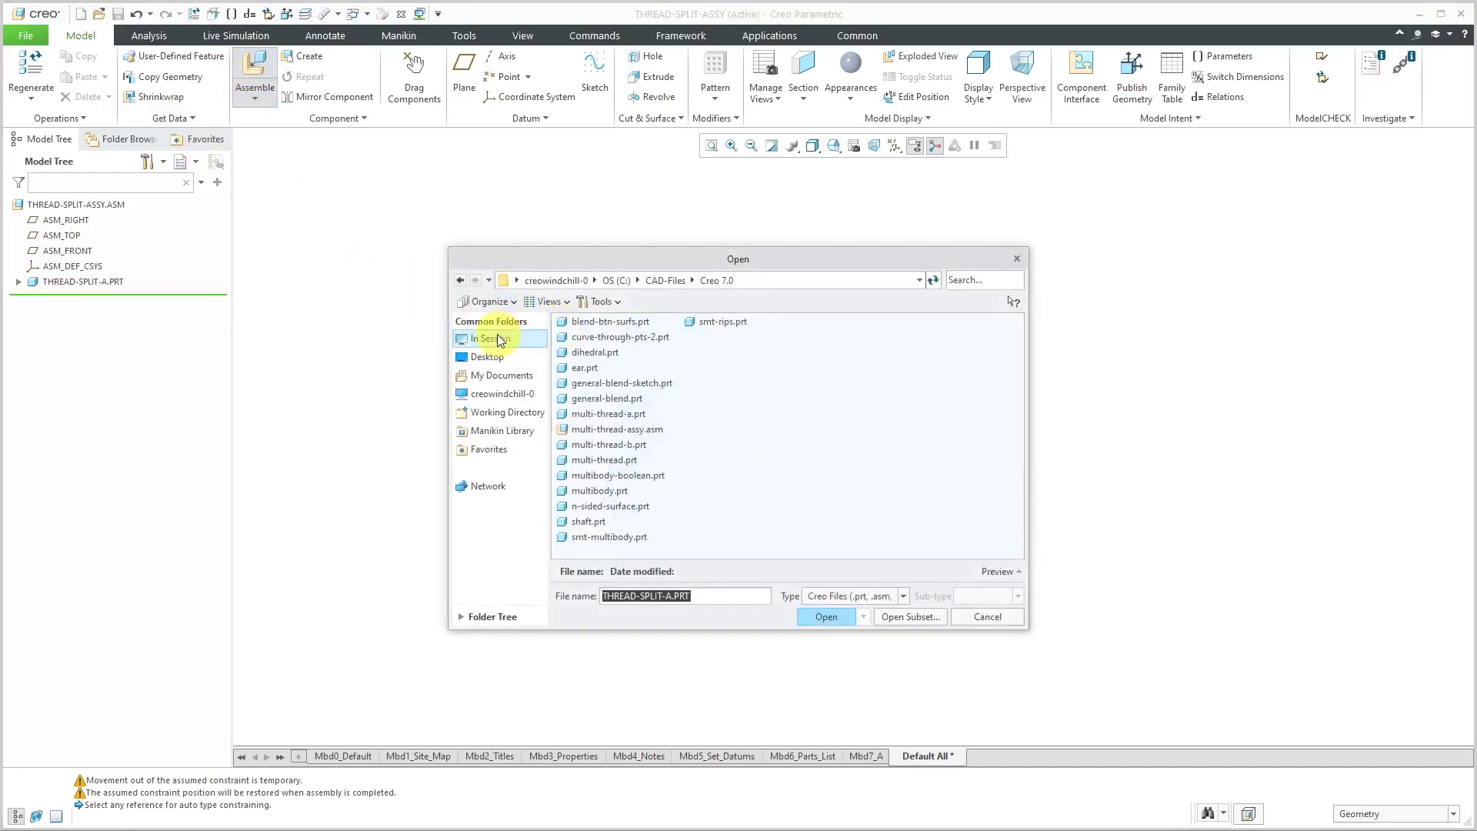
left_click(501, 341)
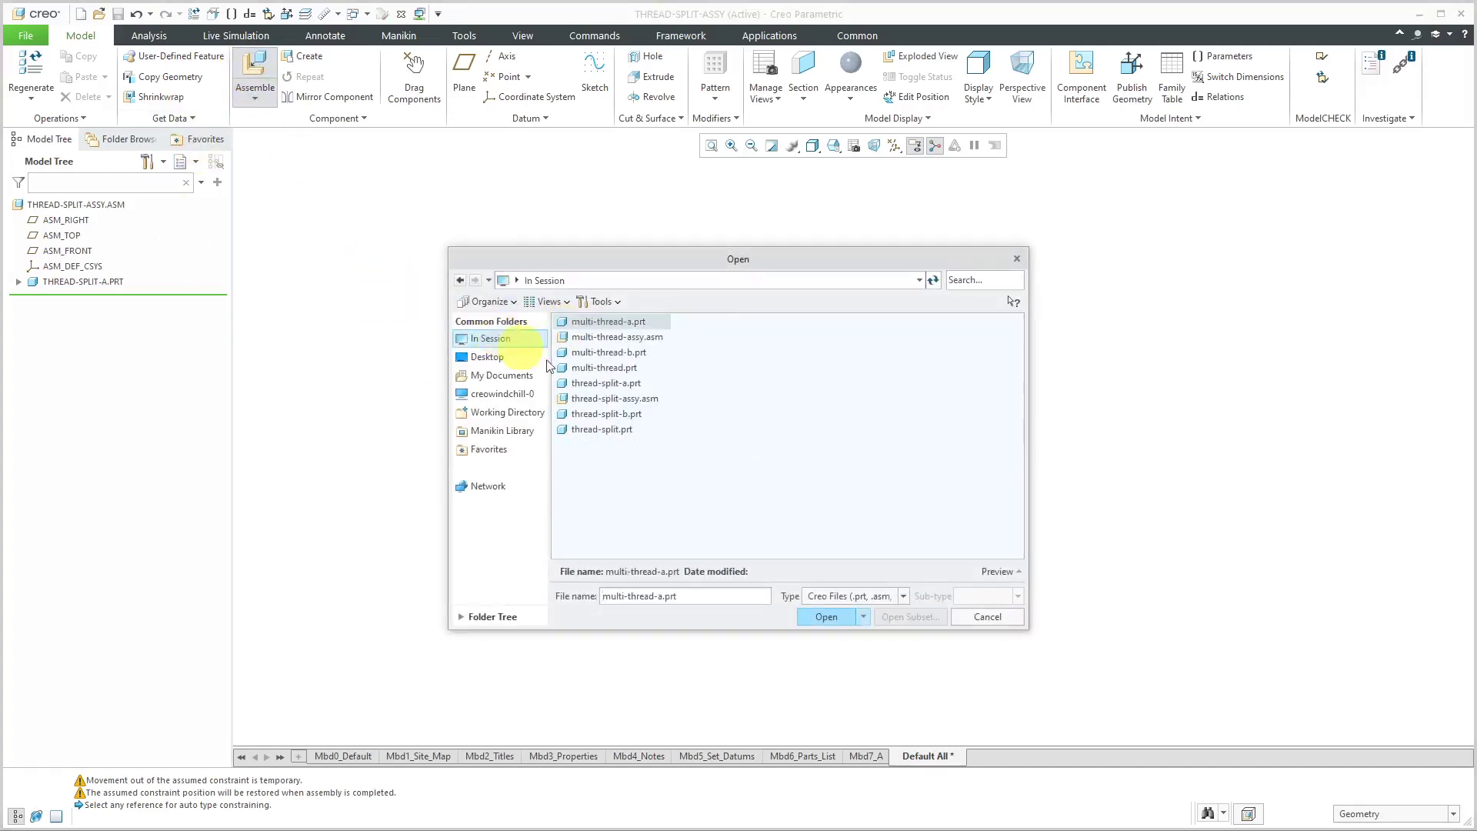
left_click(623, 416)
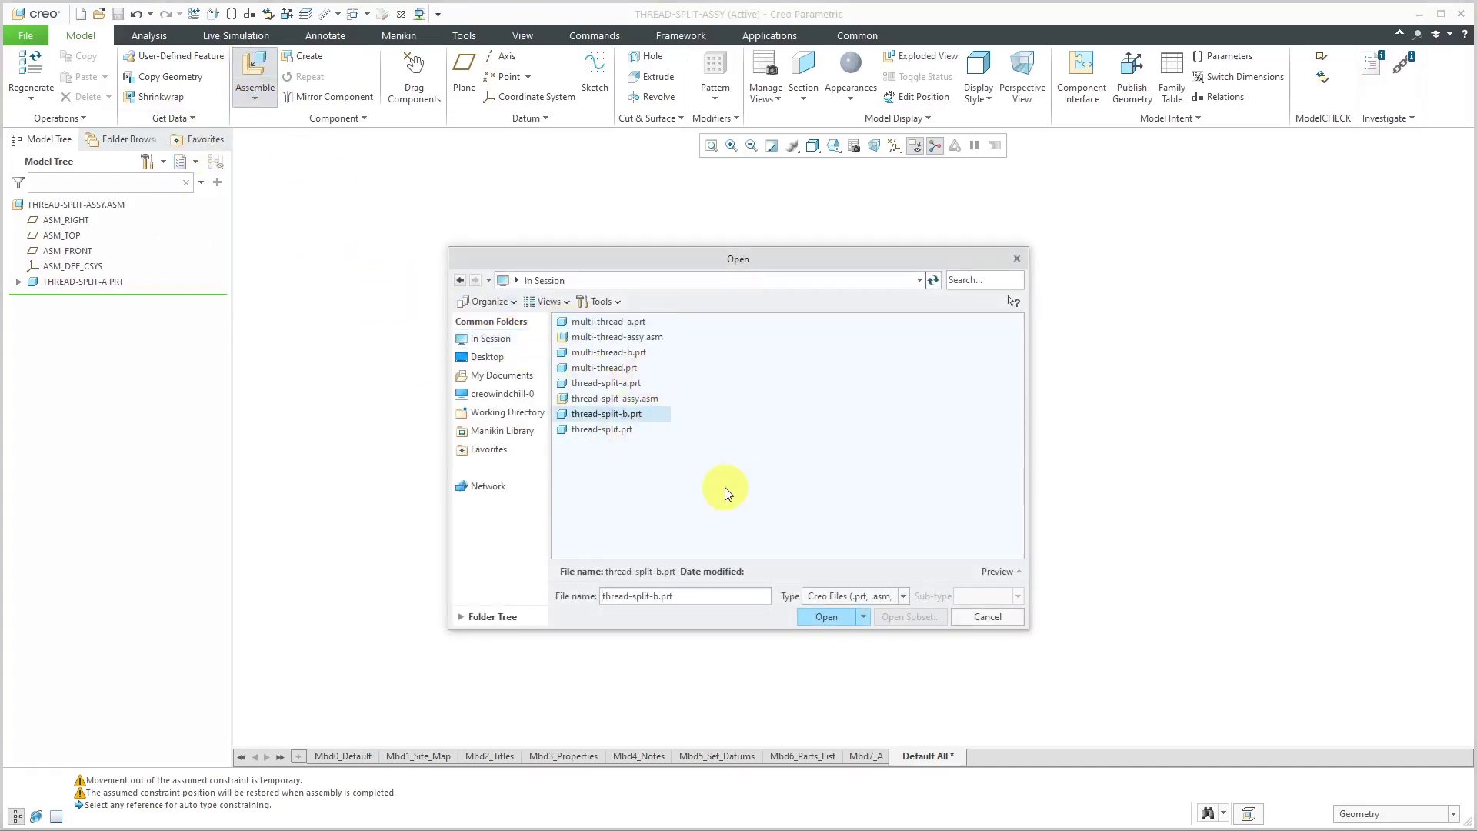
left_click(820, 617)
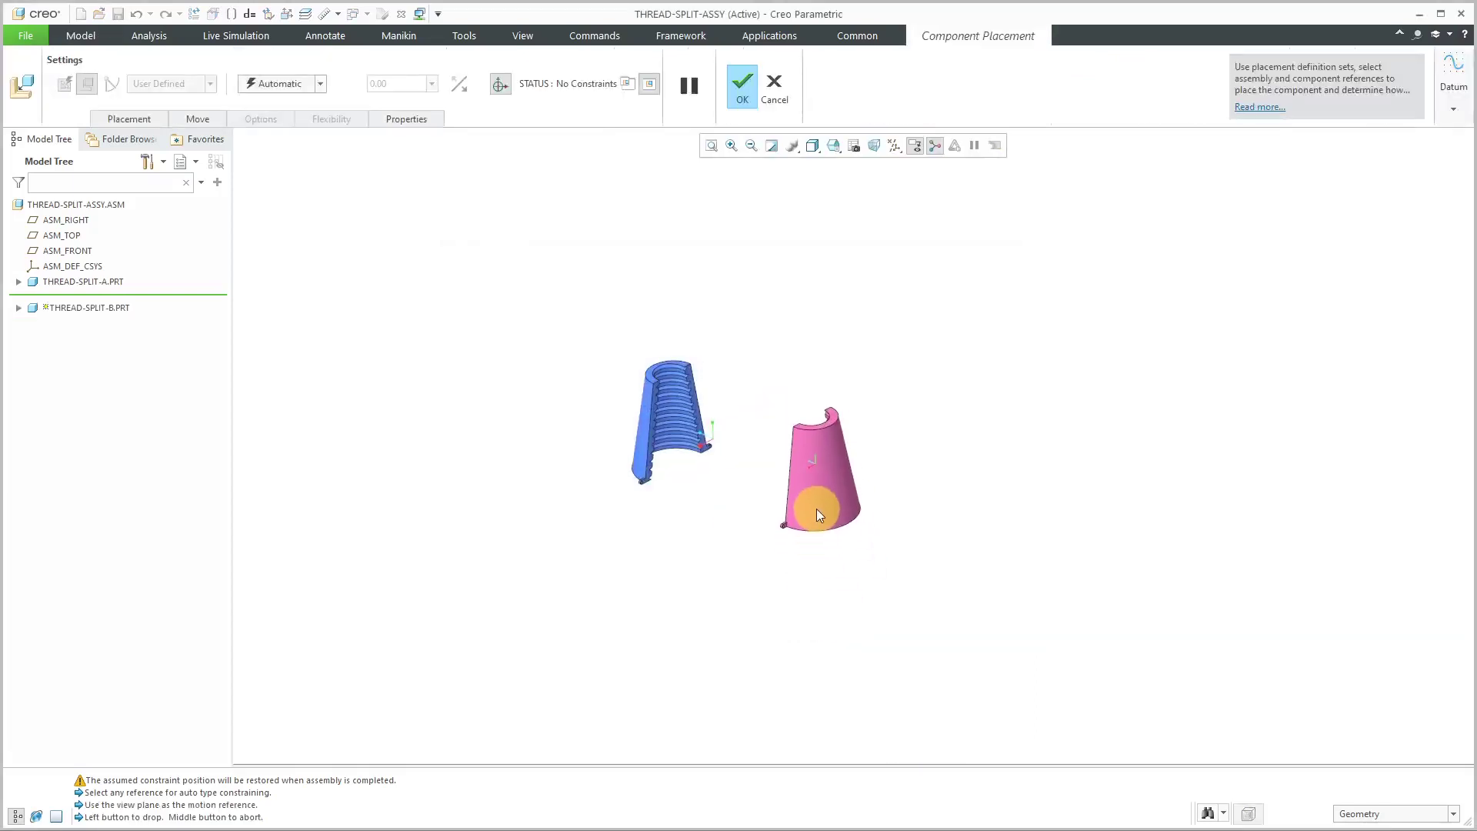
left_click(816, 509)
right_click(649, 560)
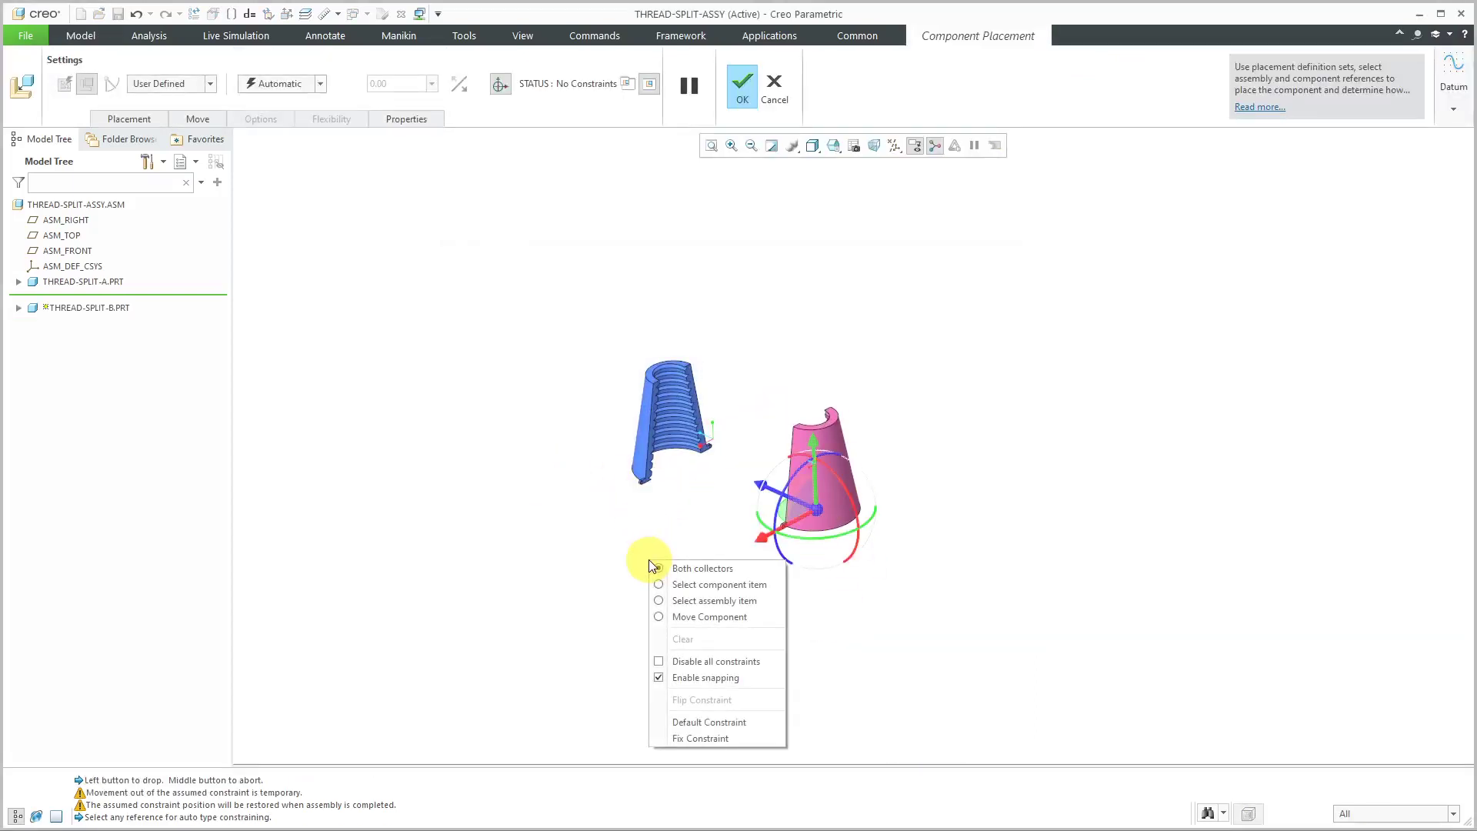
left_click(710, 723)
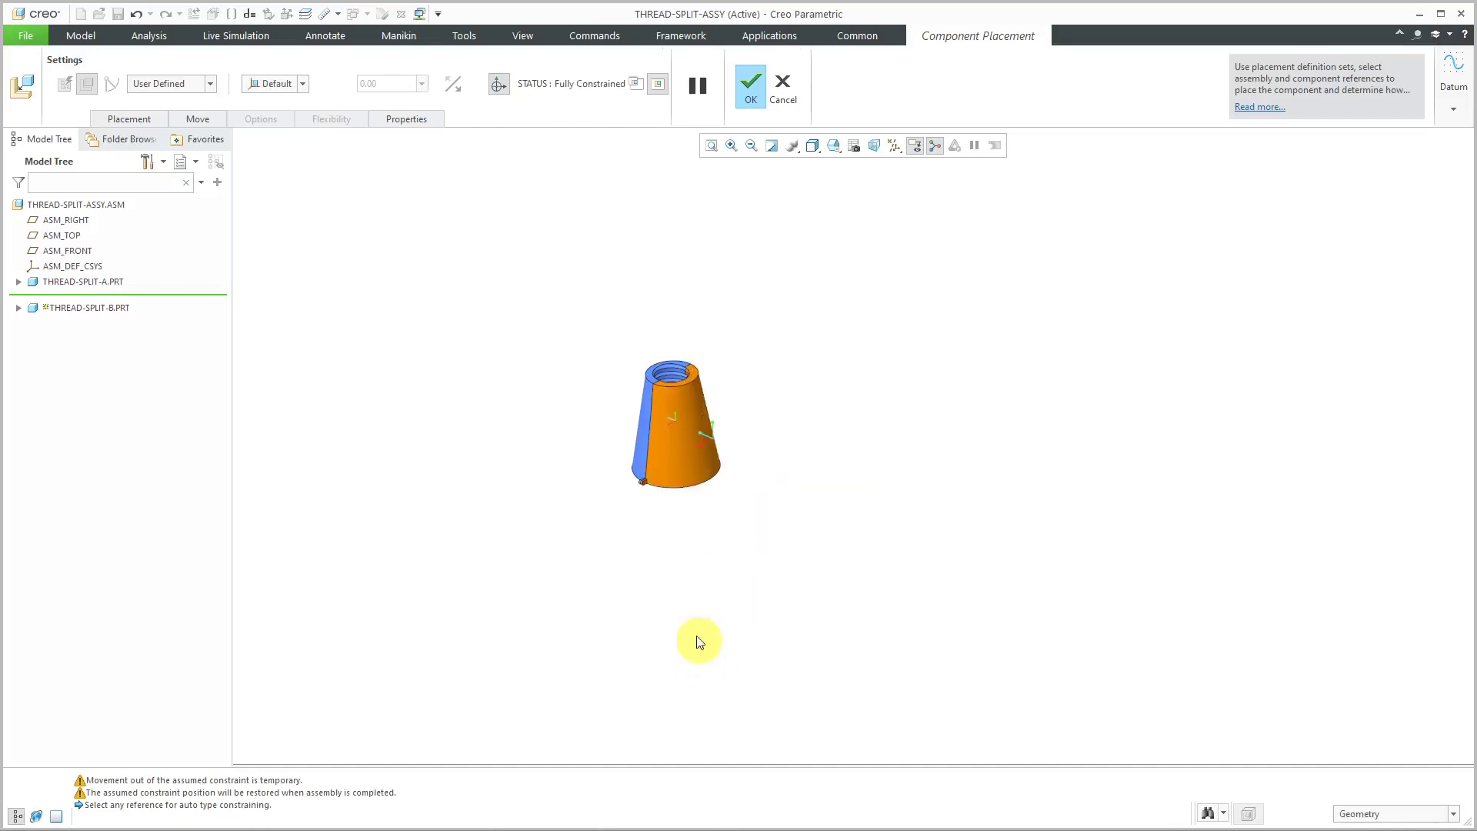
left_click(18, 281)
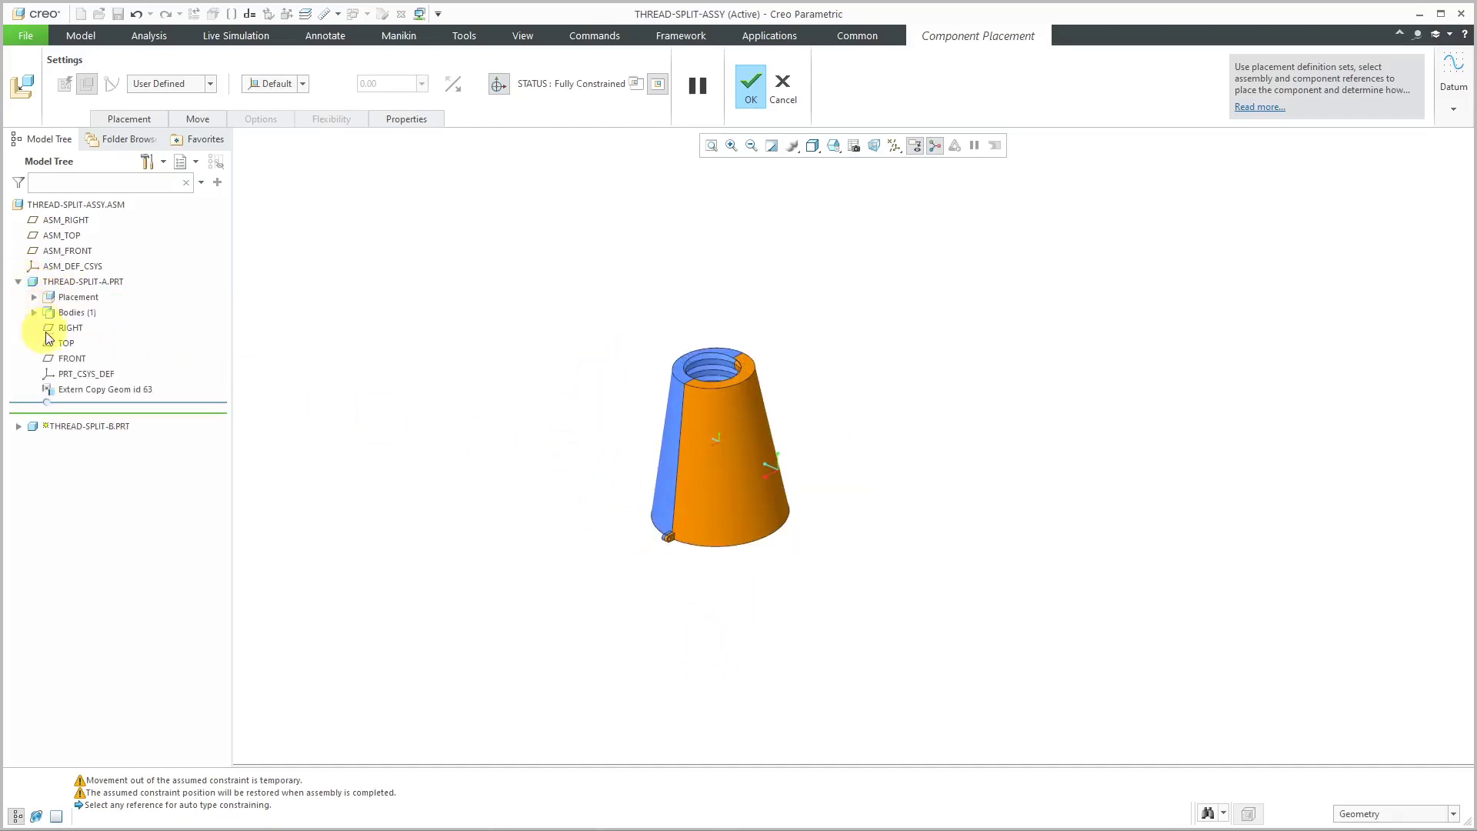
middle_click(503, 408)
mouse_move(505, 410)
middle_mouse_down()
mouse_move(562, 391)
mouse_move(674, 414)
mouse_move(577, 380)
mouse_move(567, 433)
mouse_move(547, 416)
mouse_move(584, 422)
mouse_move(568, 436)
middle_mouse_up()
Apply the pink appearance colour to part B
left_click(839, 100)
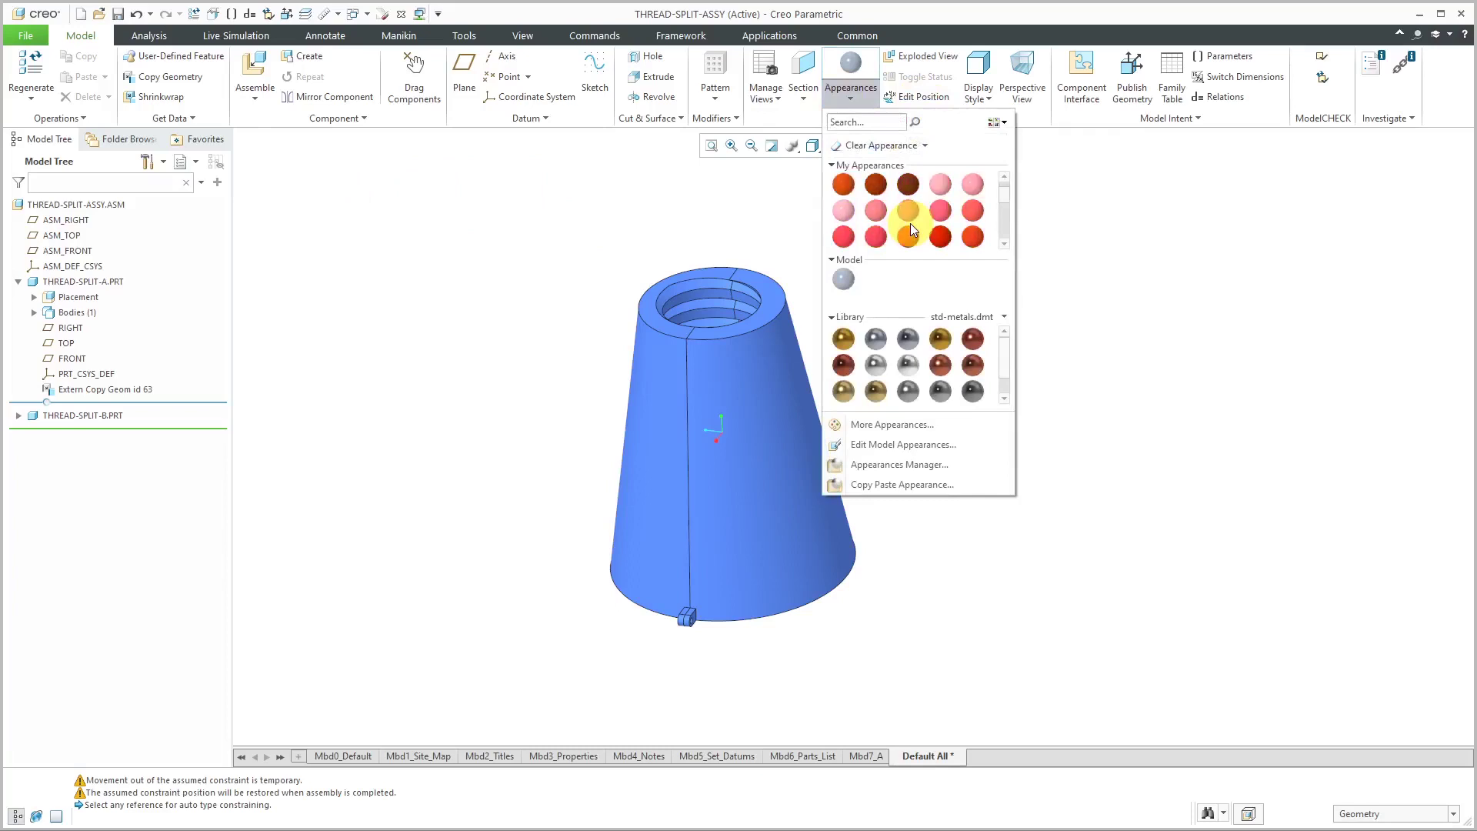
left_click(877, 211)
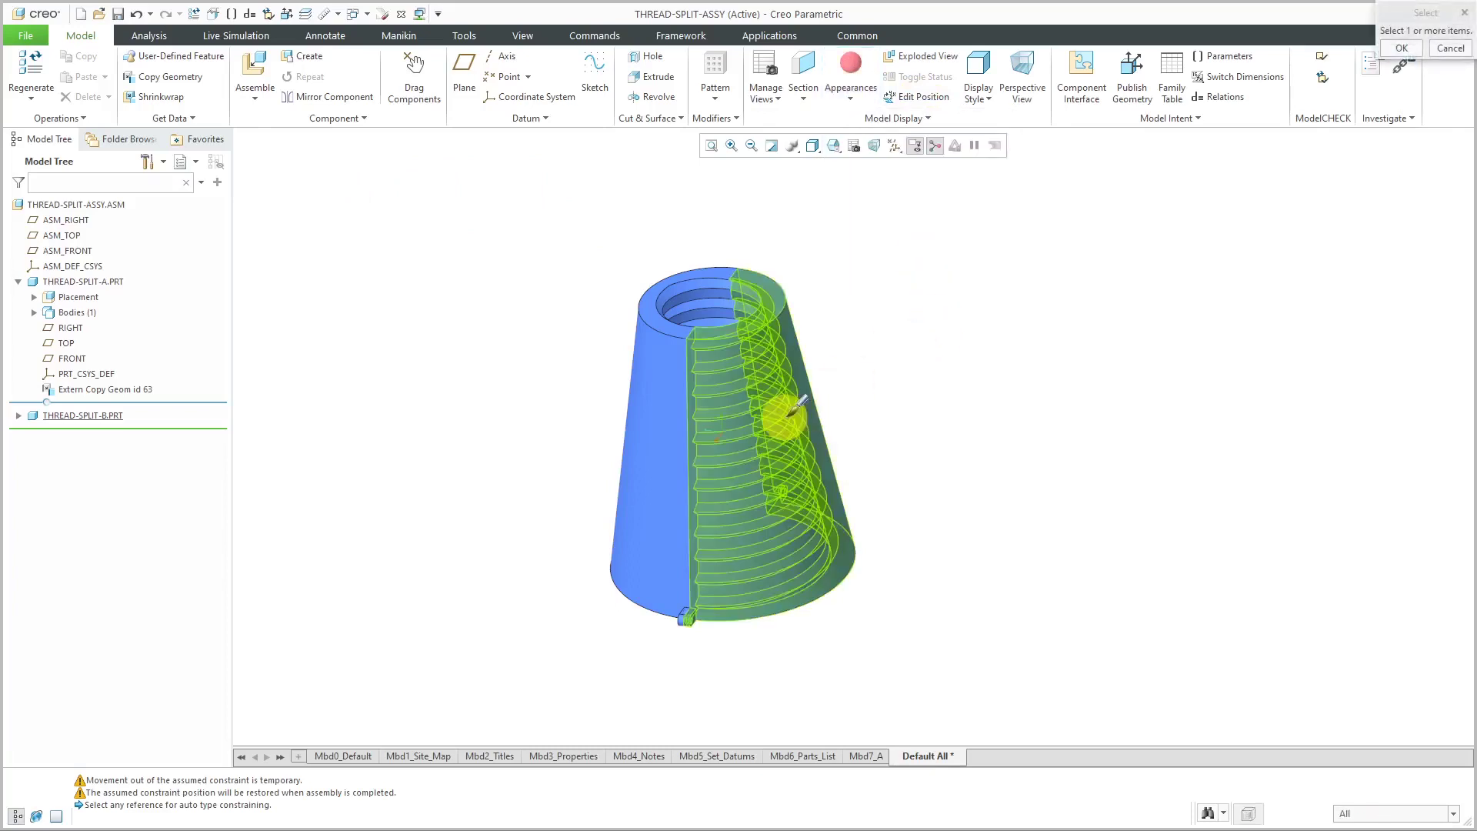
left_click(781, 412)
middle_click(946, 360)
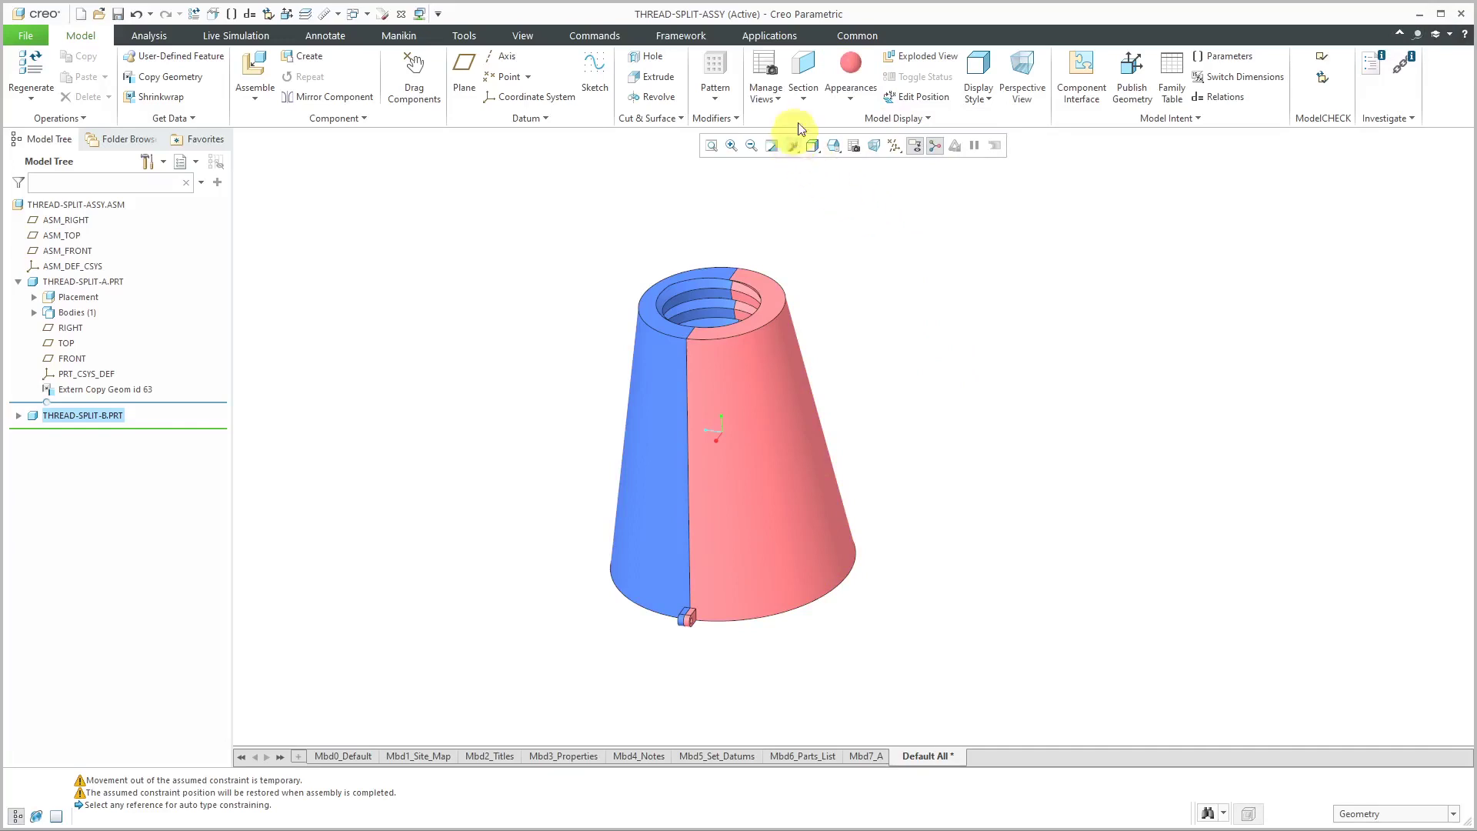
Add an X-direction cross-section with hatched cyan caps, then orbit to show the threads aligning
left_click(803, 99)
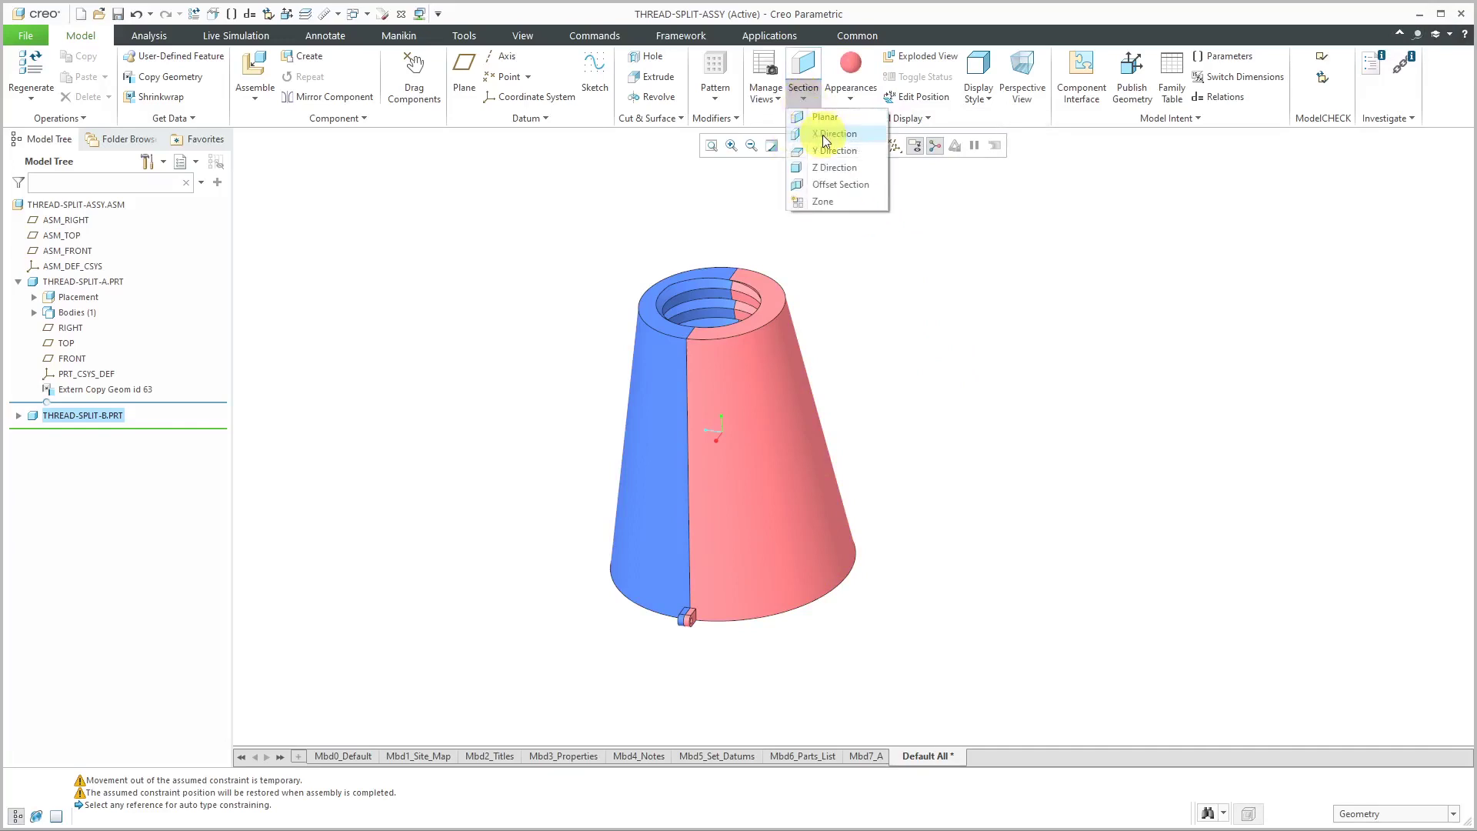
left_click(825, 138)
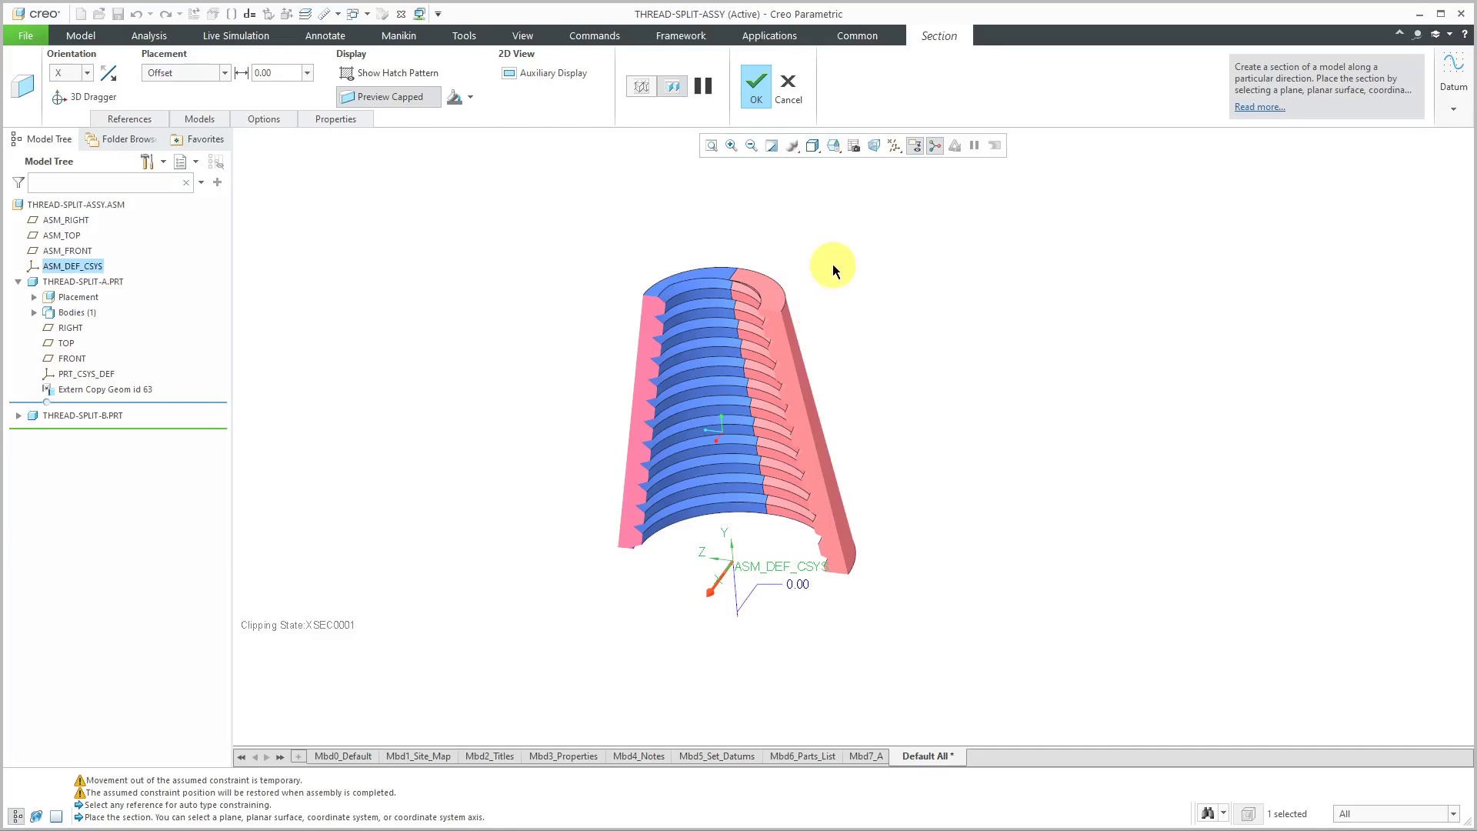
left_click(389, 74)
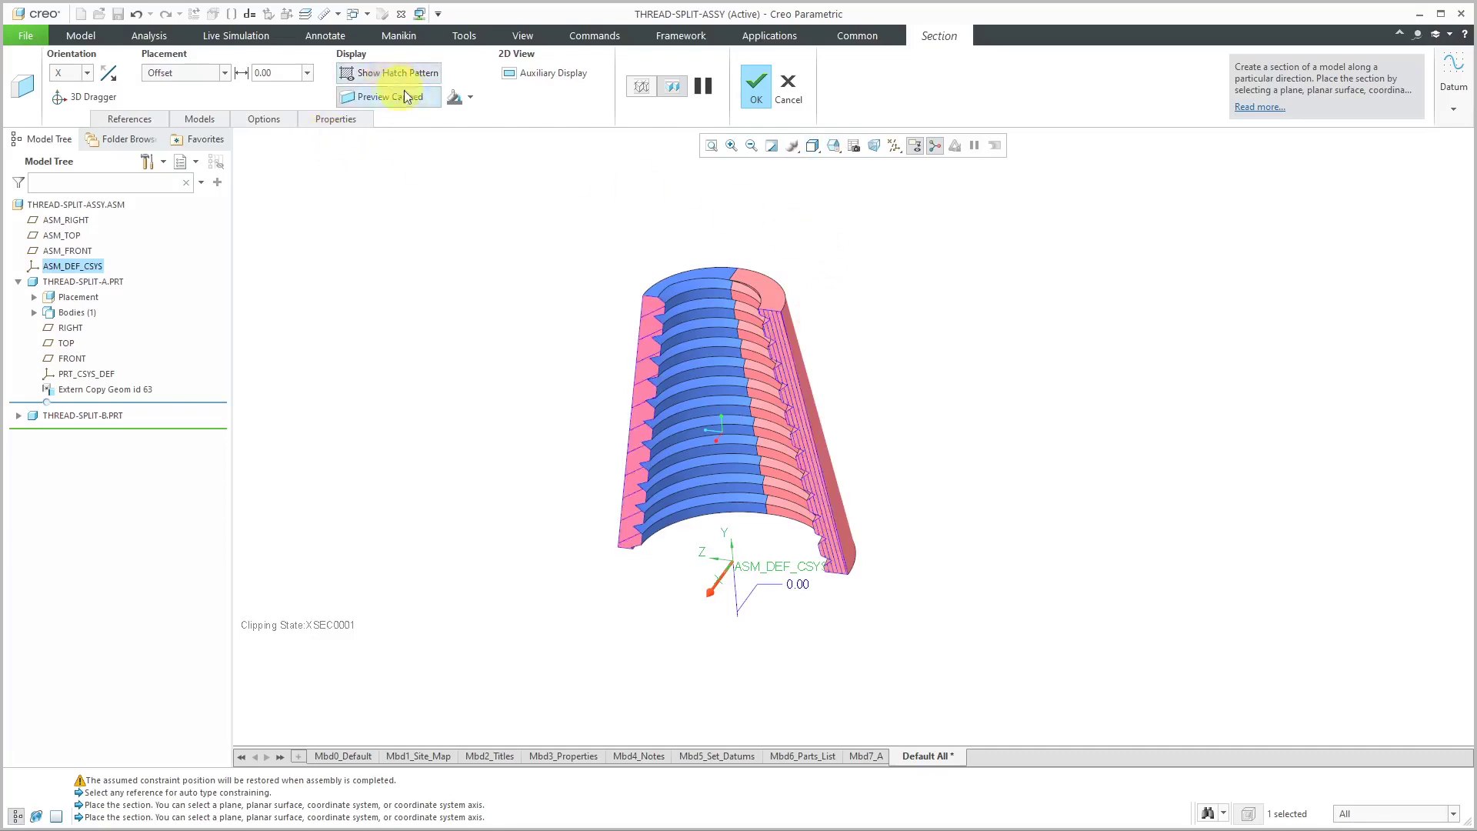
left_click(466, 98)
left_click(477, 116)
left_click(756, 84)
mouse_move(727, 253)
middle_mouse_down()
mouse_move(731, 304)
mouse_move(792, 277)
mouse_move(724, 271)
mouse_move(748, 287)
mouse_move(761, 247)
mouse_move(722, 429)
mouse_move(754, 334)
mouse_move(746, 372)
middle_mouse_up()
scroll(727, 261, "down", 2)
mouse_move(683, 596)
middle_mouse_down()
mouse_move(748, 567)
mouse_move(814, 607)
mouse_move(815, 625)
mouse_move(785, 561)
mouse_move(709, 597)
mouse_move(717, 573)
mouse_move(727, 665)
middle_mouse_up()
scroll(713, 632, "down", 2)
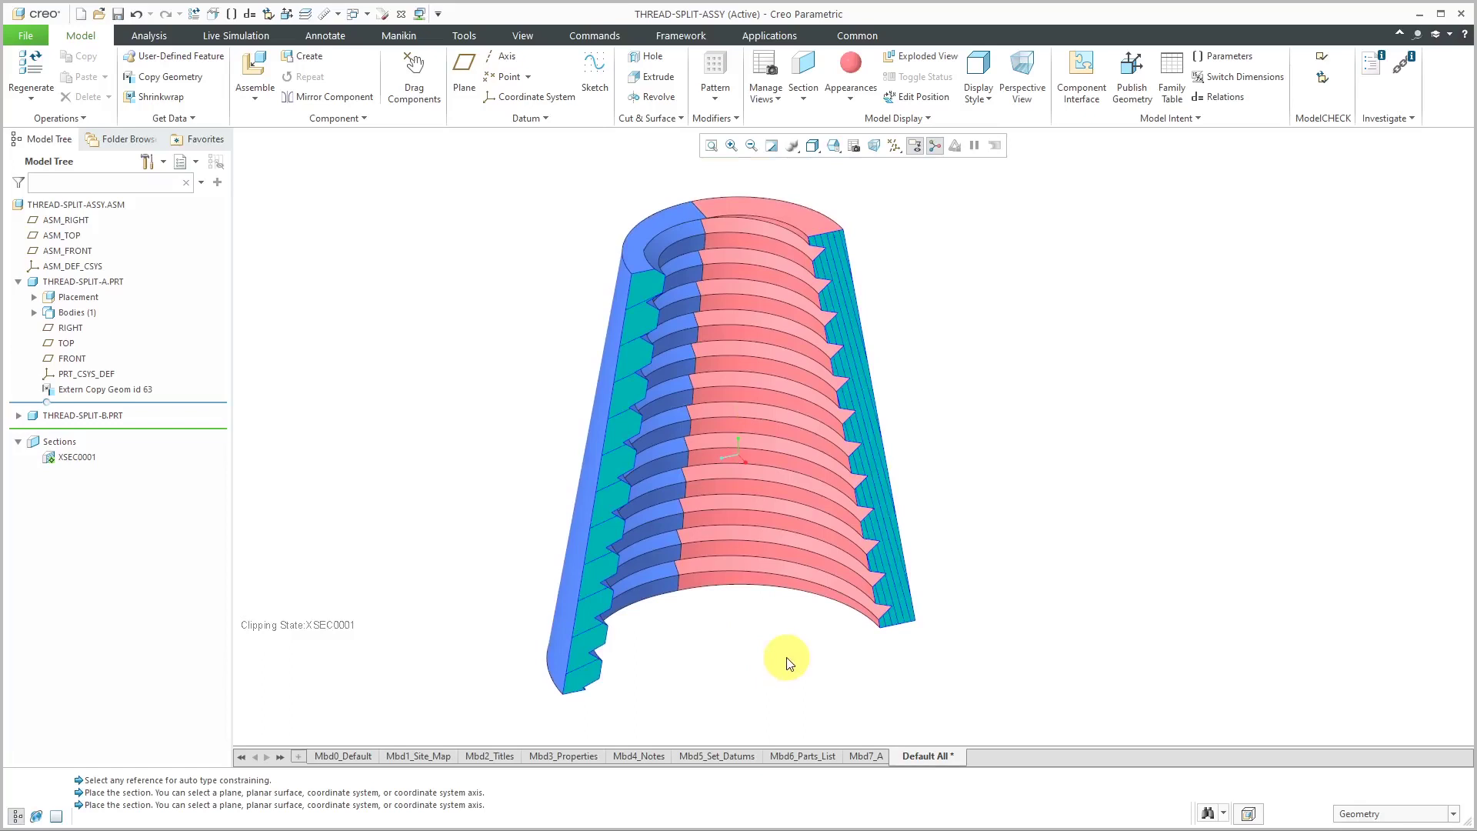